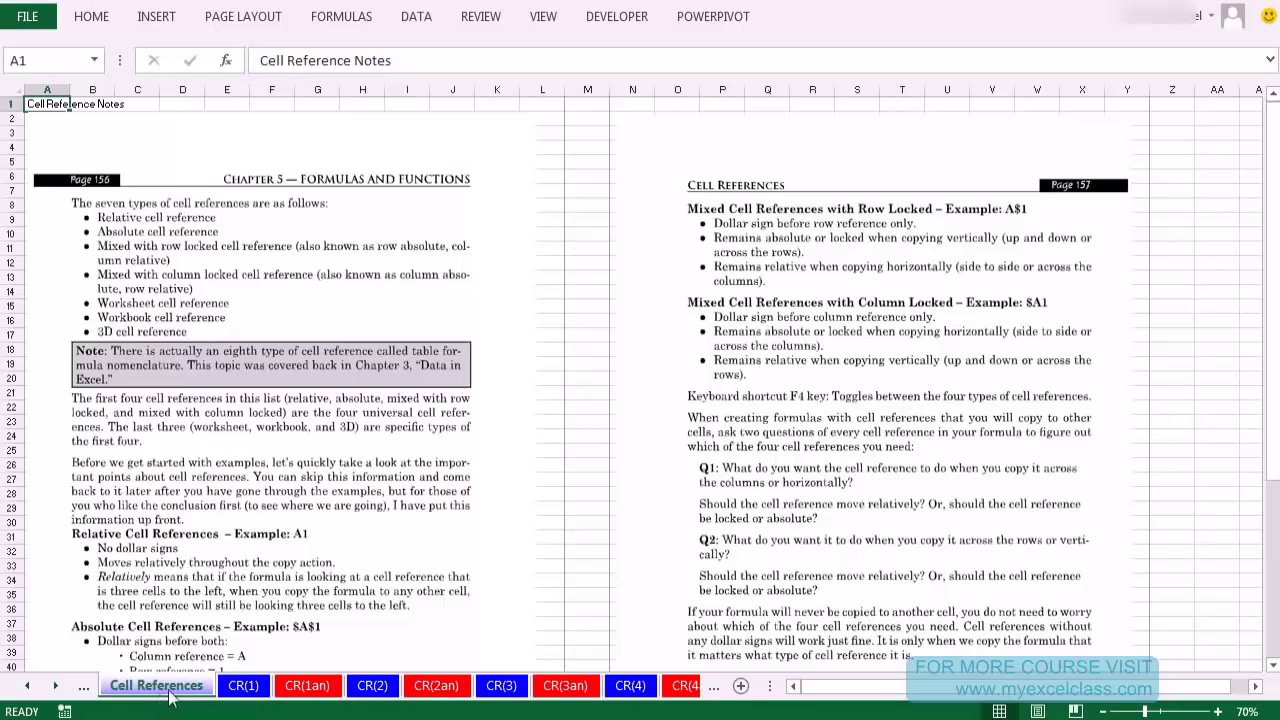
Check both pages of the Cell References notes in the print preview and return to the worksheet.
click(593, 478)
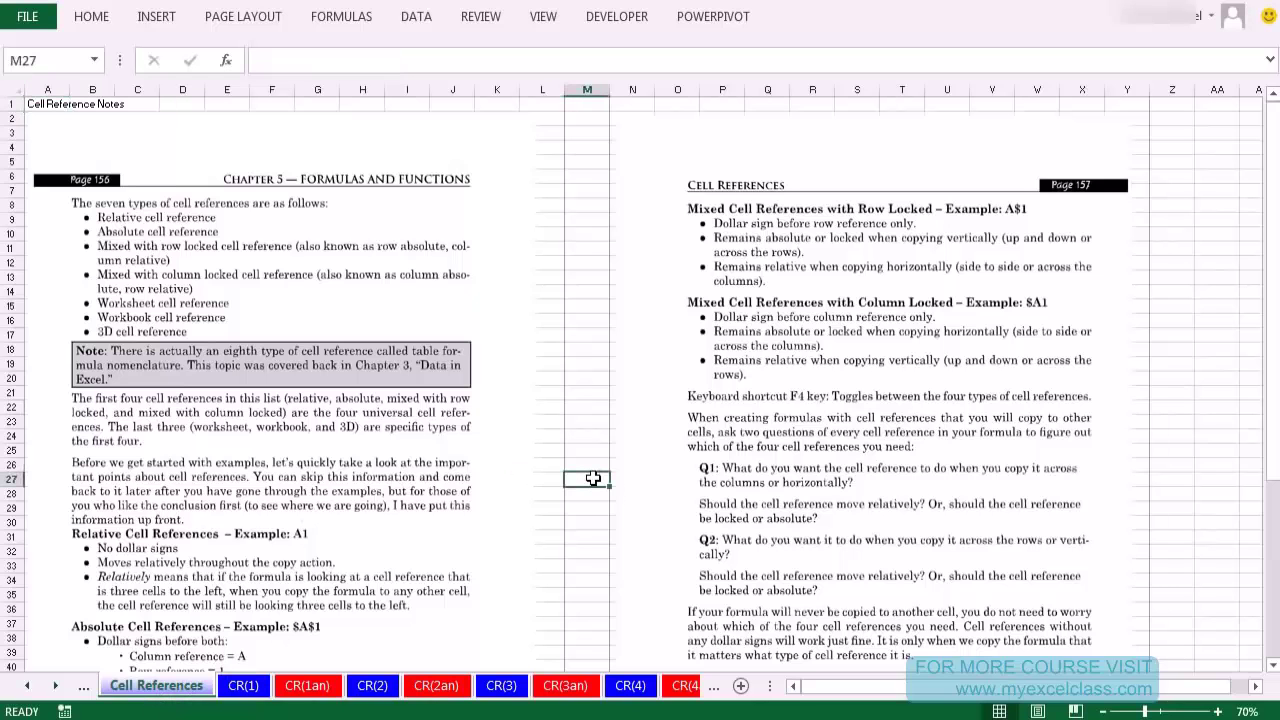
key(ctrl+p)
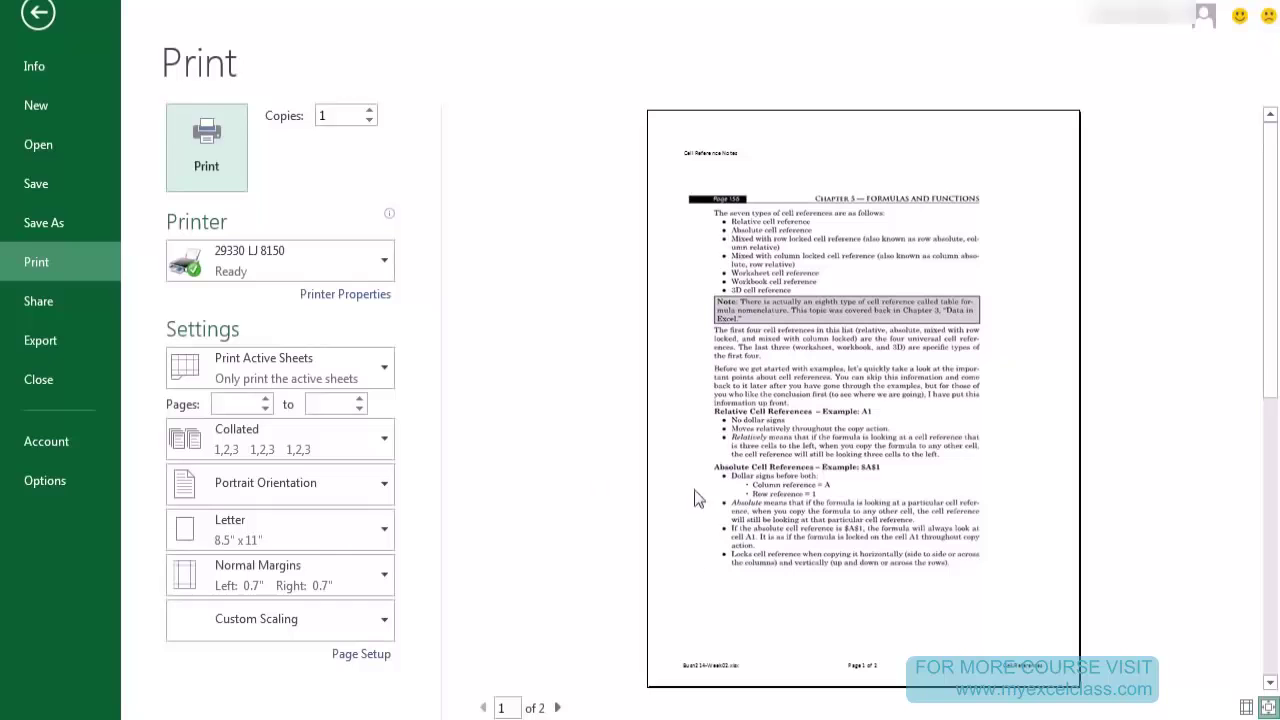
click(560, 708)
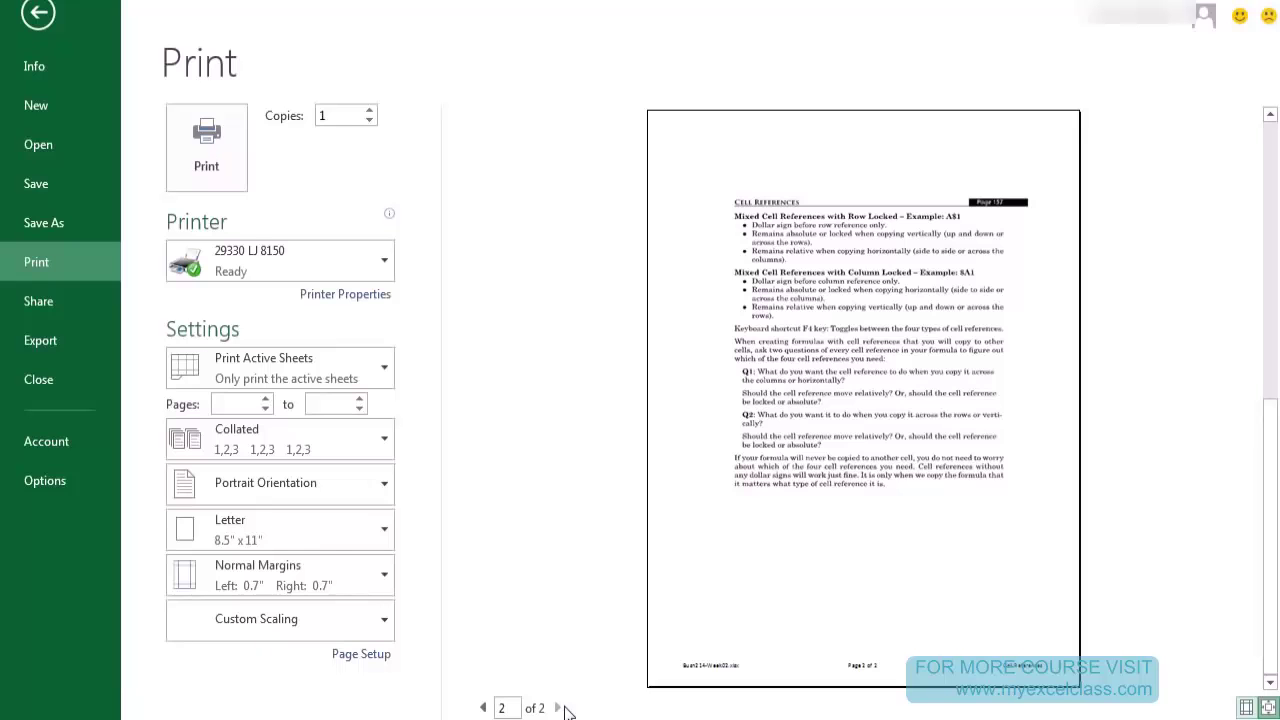
key(Escape)
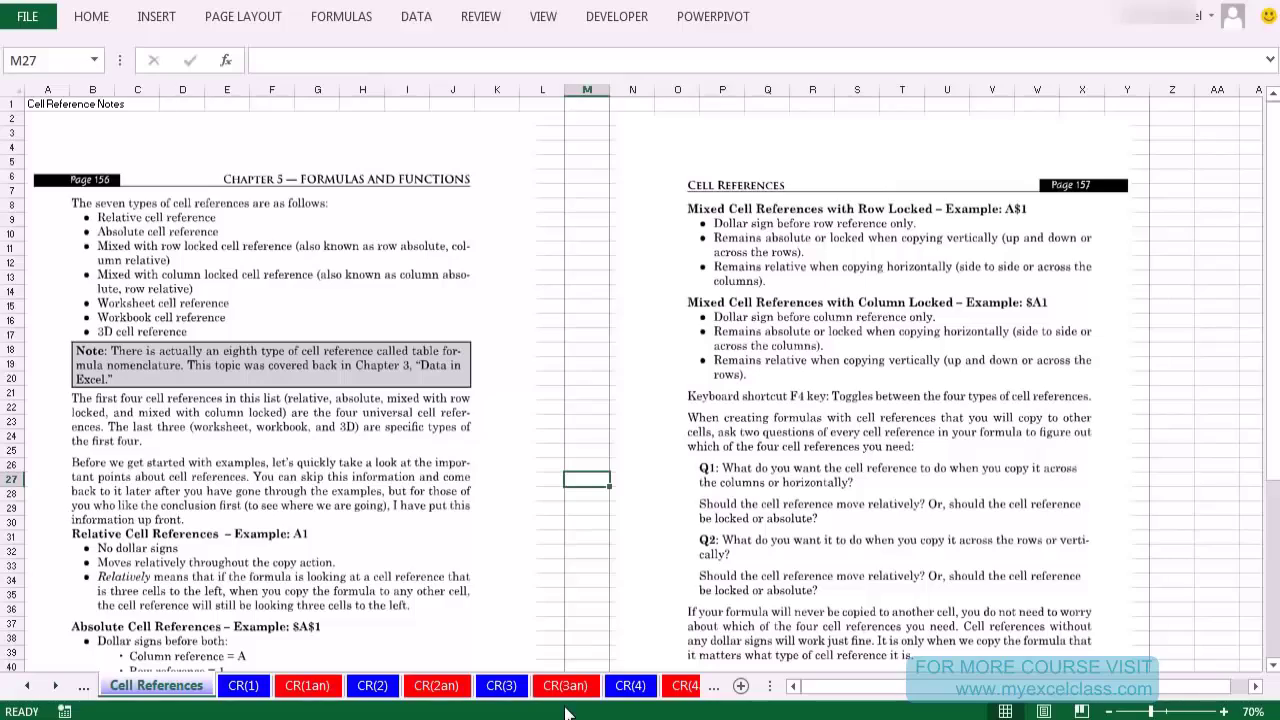
Read the notes on relative, absolute and mixed cell references on both pages of the Cell References sheet.
scroll(446, 425, down, 3)
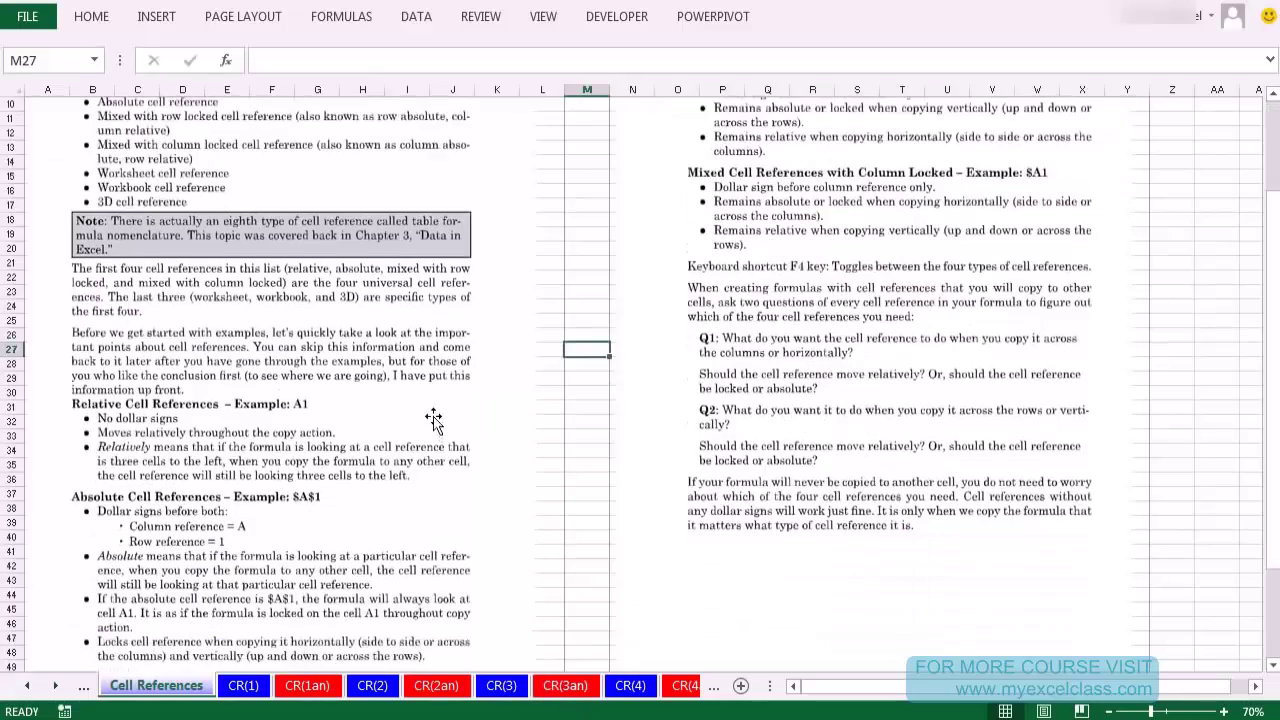
scroll(448, 425, up, 4)
scroll(452, 425, down, 2)
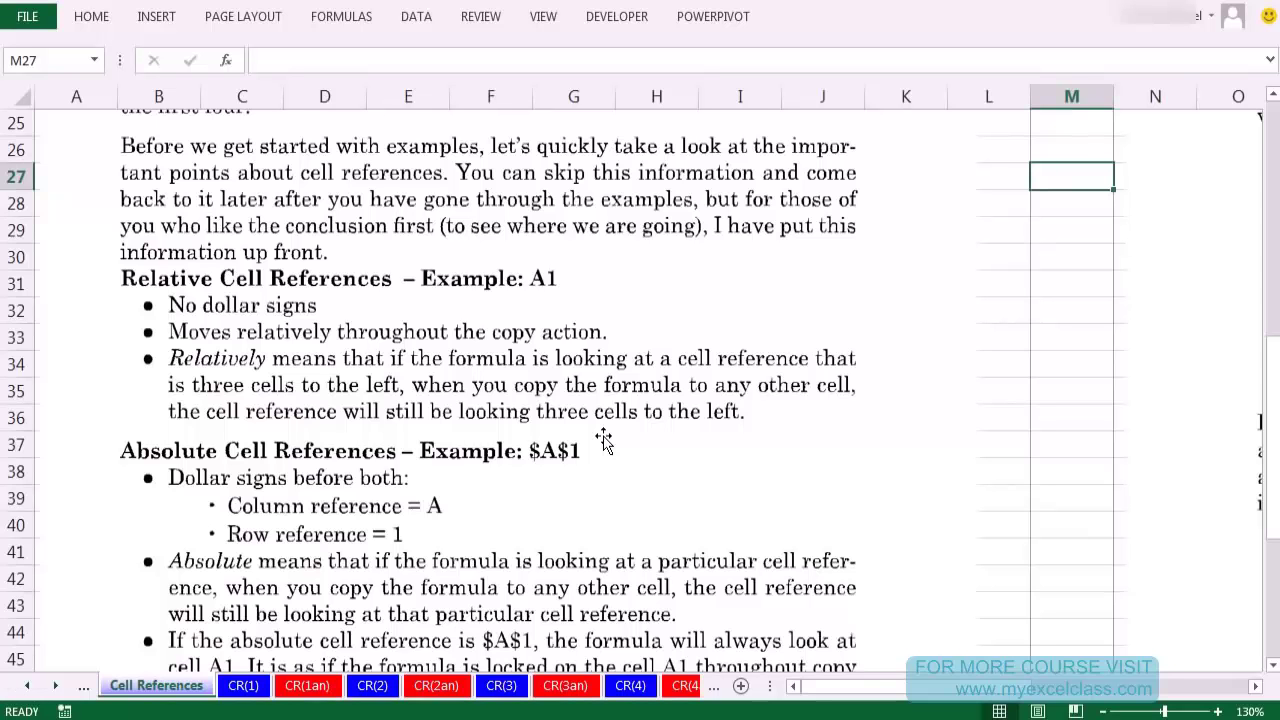
drag(972, 688, 1065, 698)
scroll(1141, 652, up, 6)
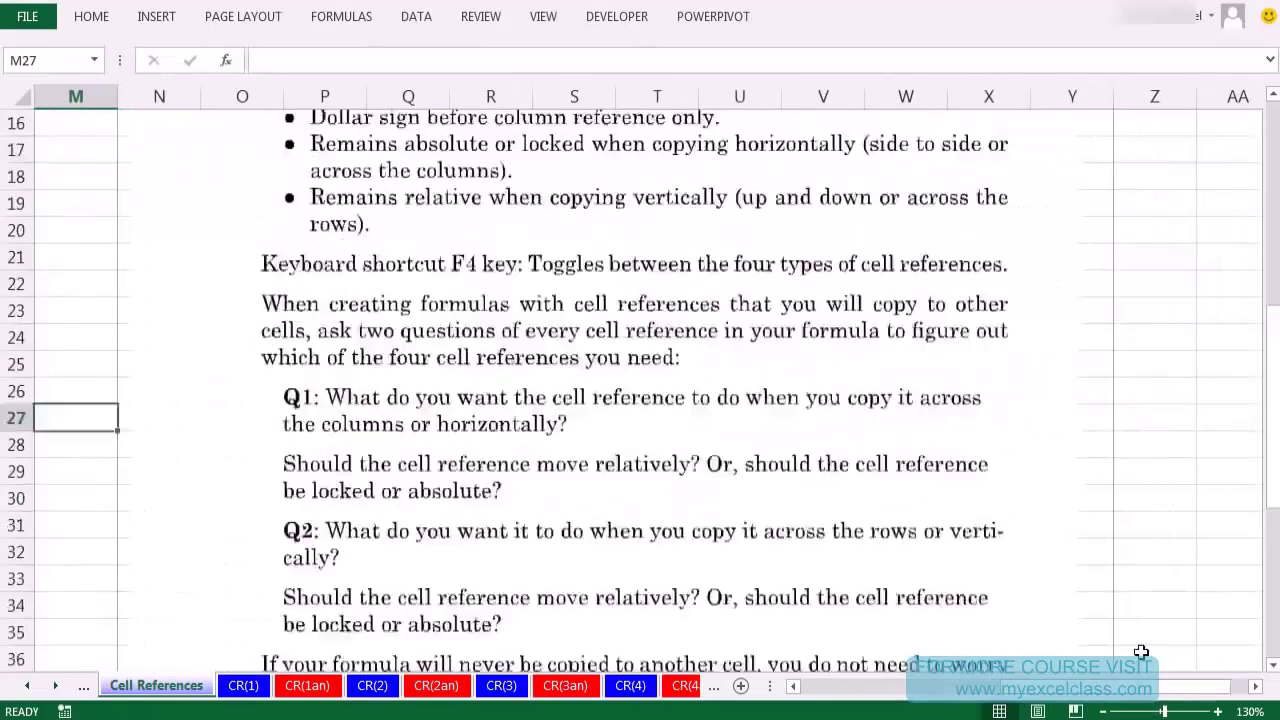
scroll(1138, 645, up, 2)
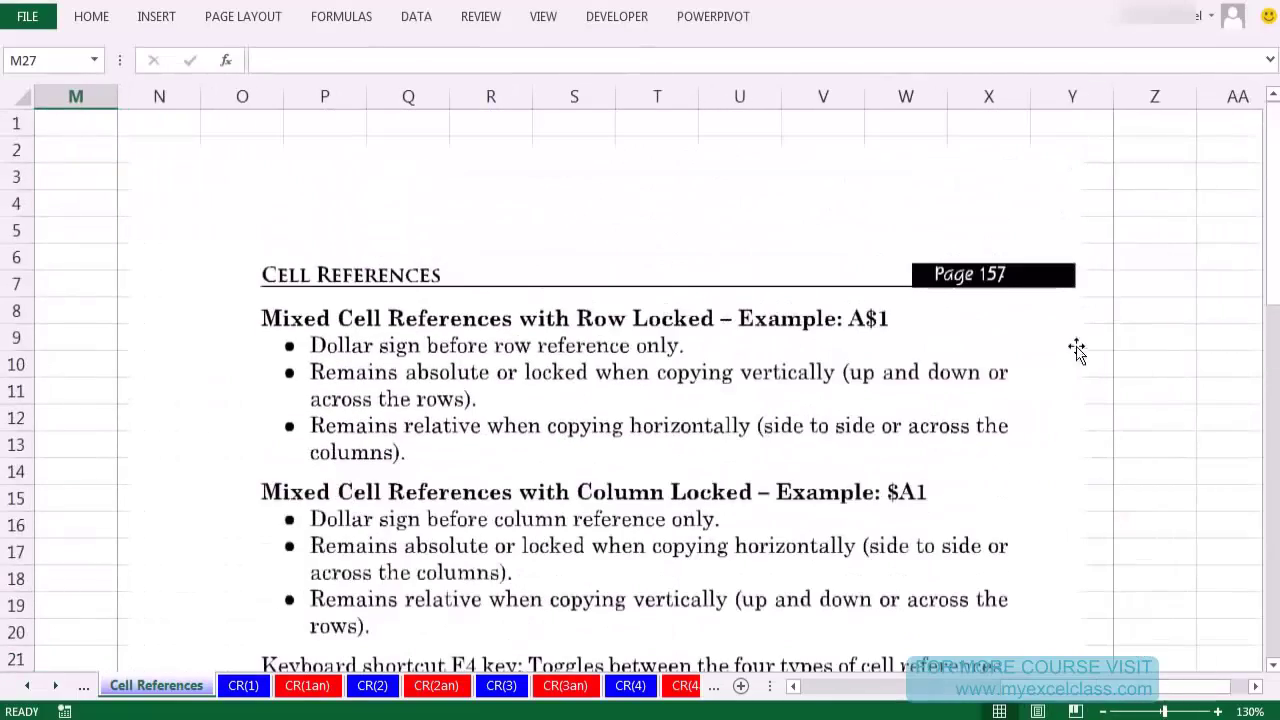
scroll(1076, 350, down, 1)
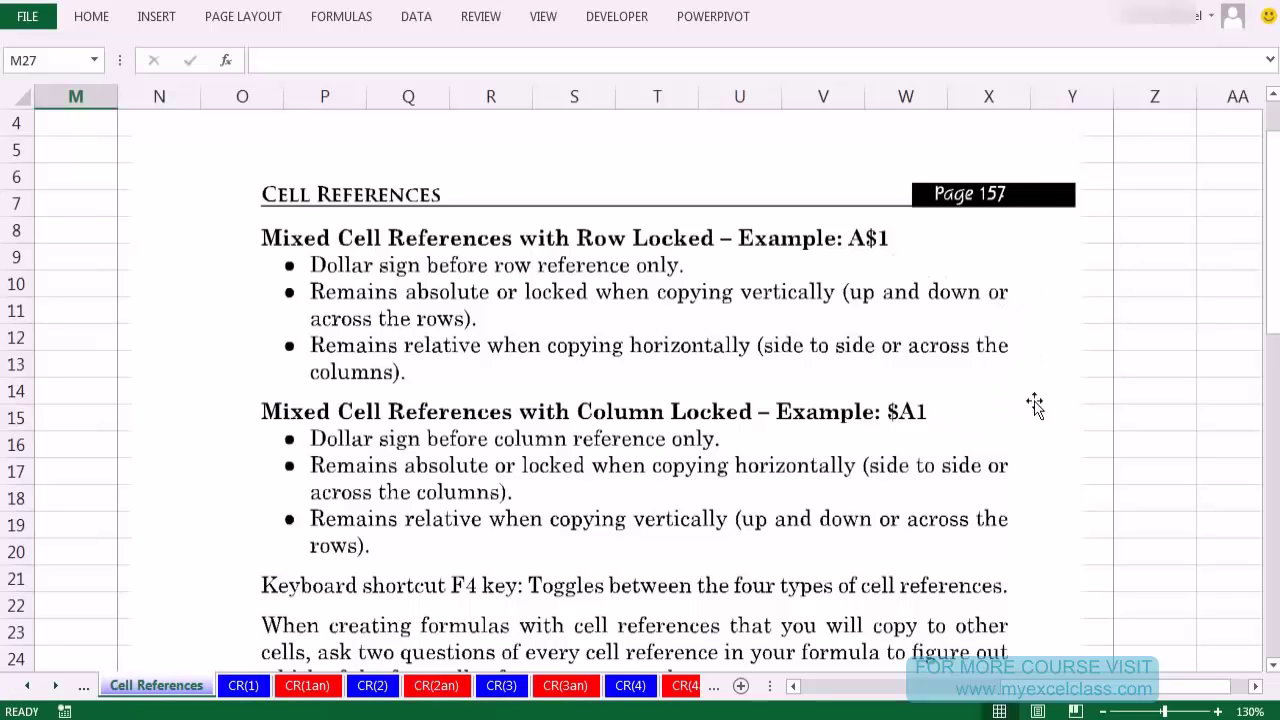
On sheet CR(1), enter the net income formula =B2-C2 in D2 and copy it down through D7.
click(242, 686)
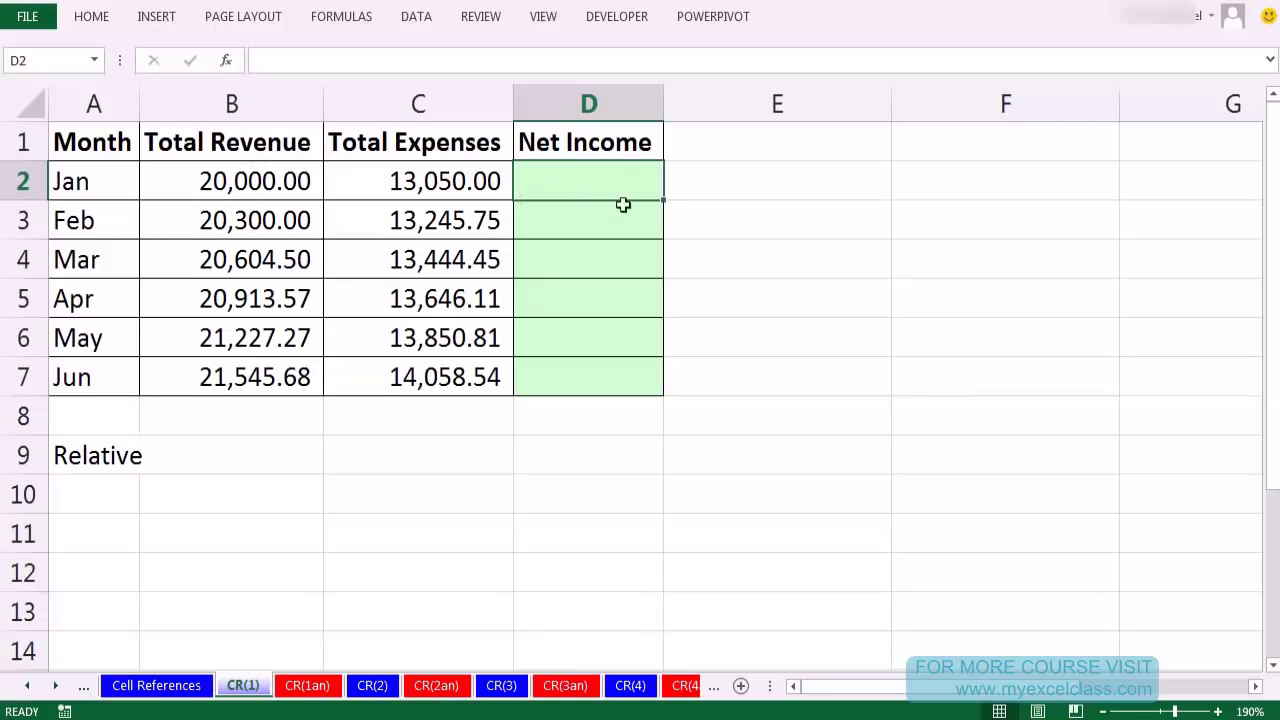
text(=)
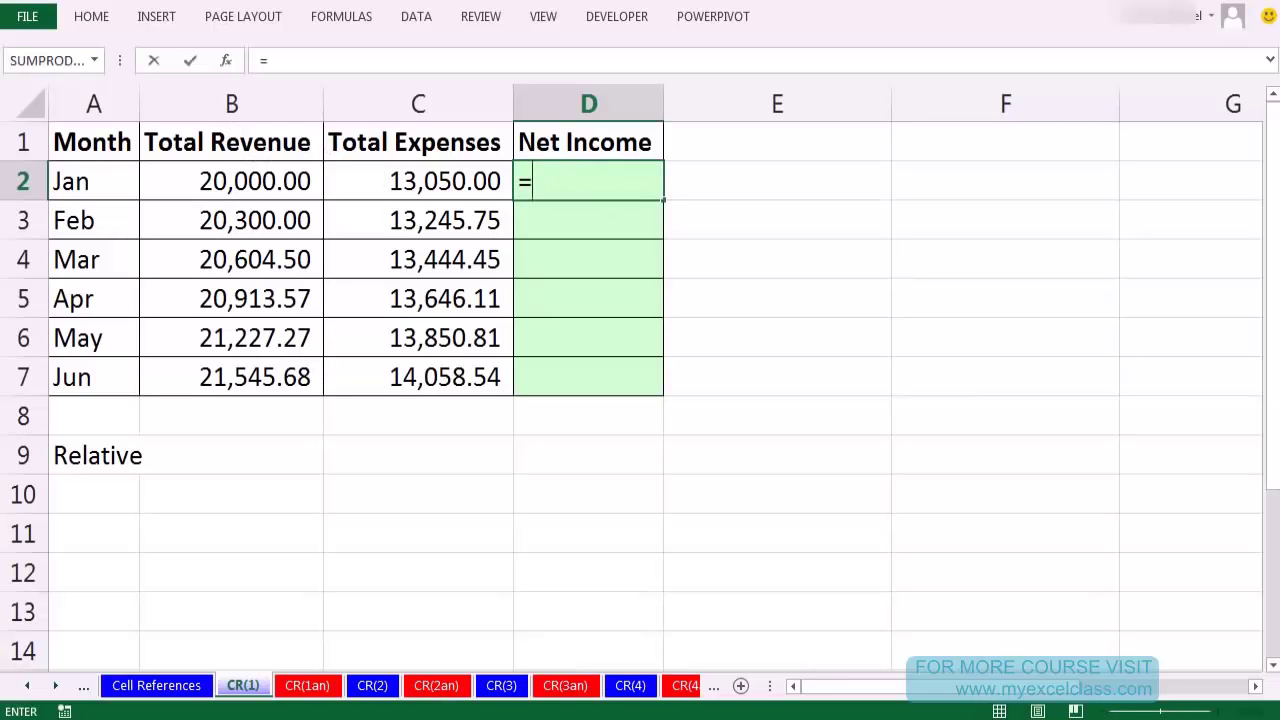
key(Left)
key(Left)
text(-)
key(Left)
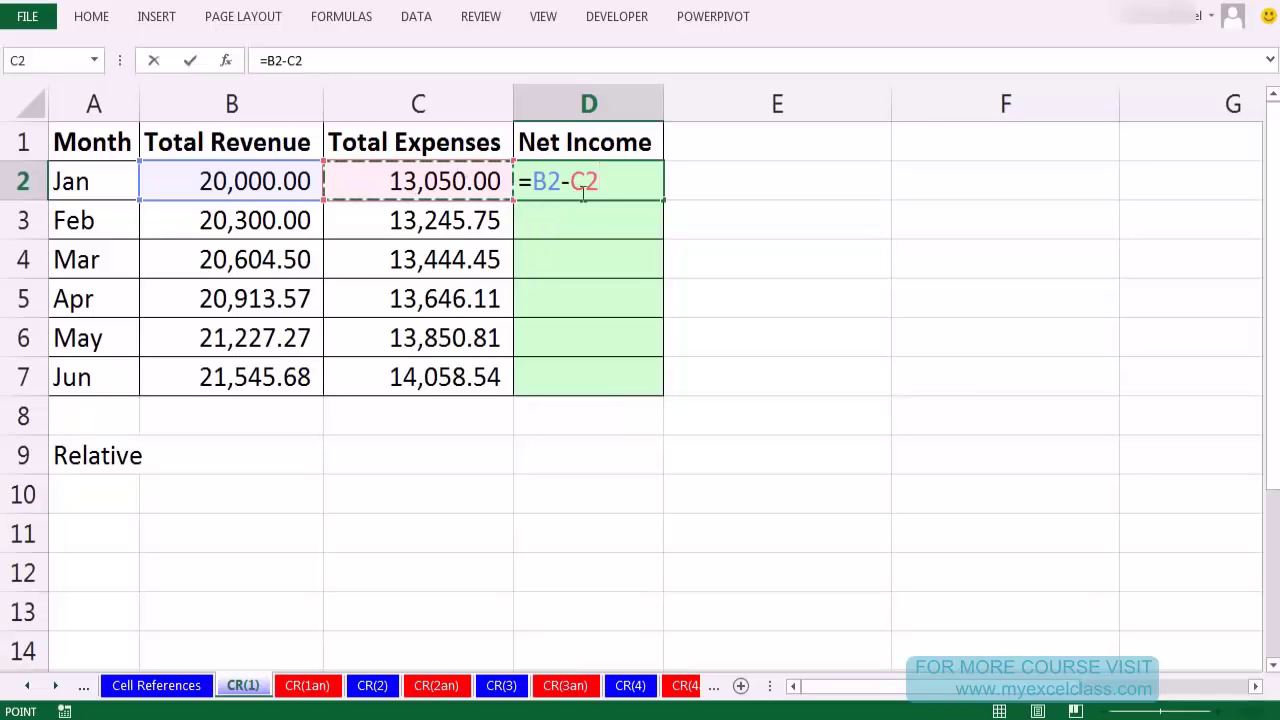
key(ctrl+Return)
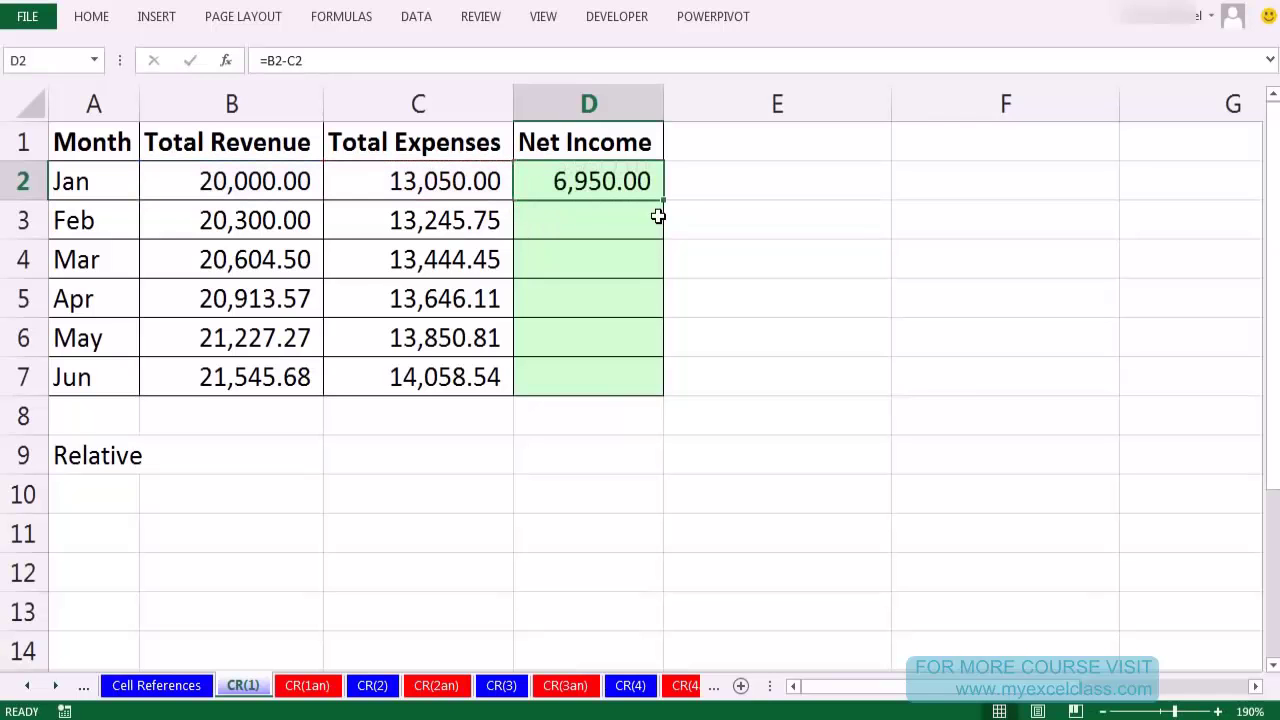
double_click(665, 201)
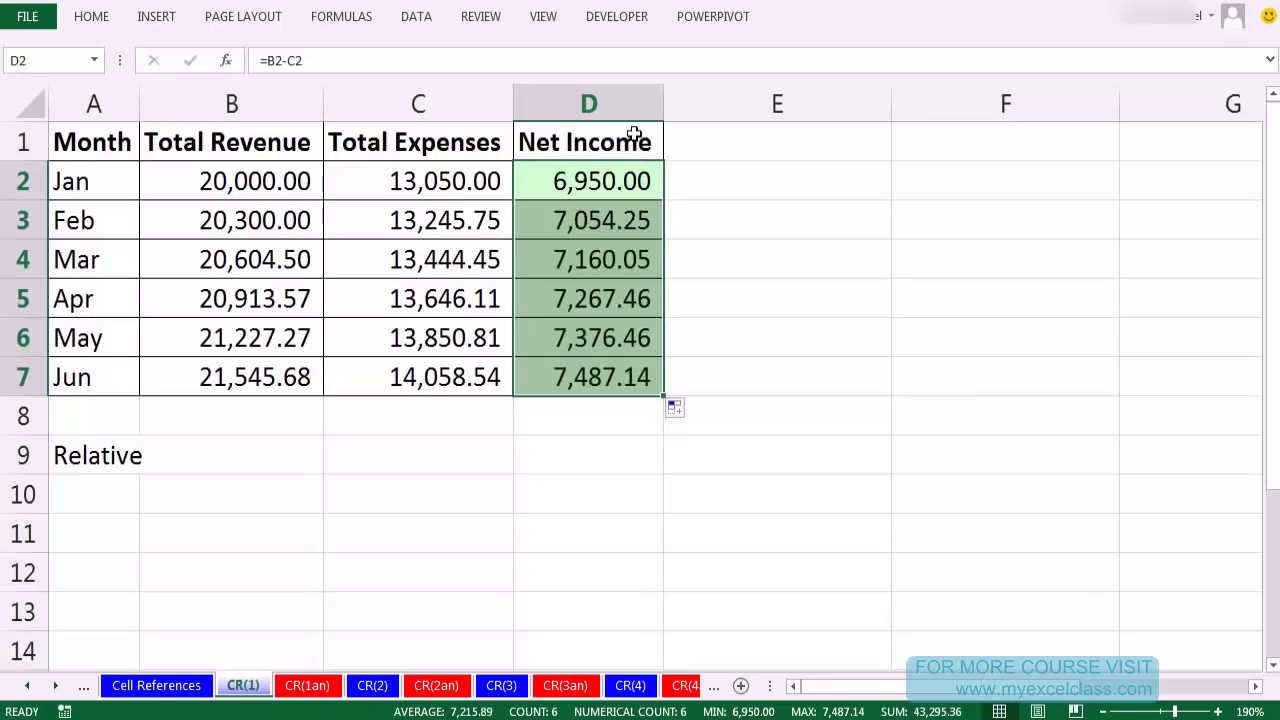
Inspect the cell references in the net income formulas of June (D7) and January (D2) without changing them.
click(584, 375)
key(F2)
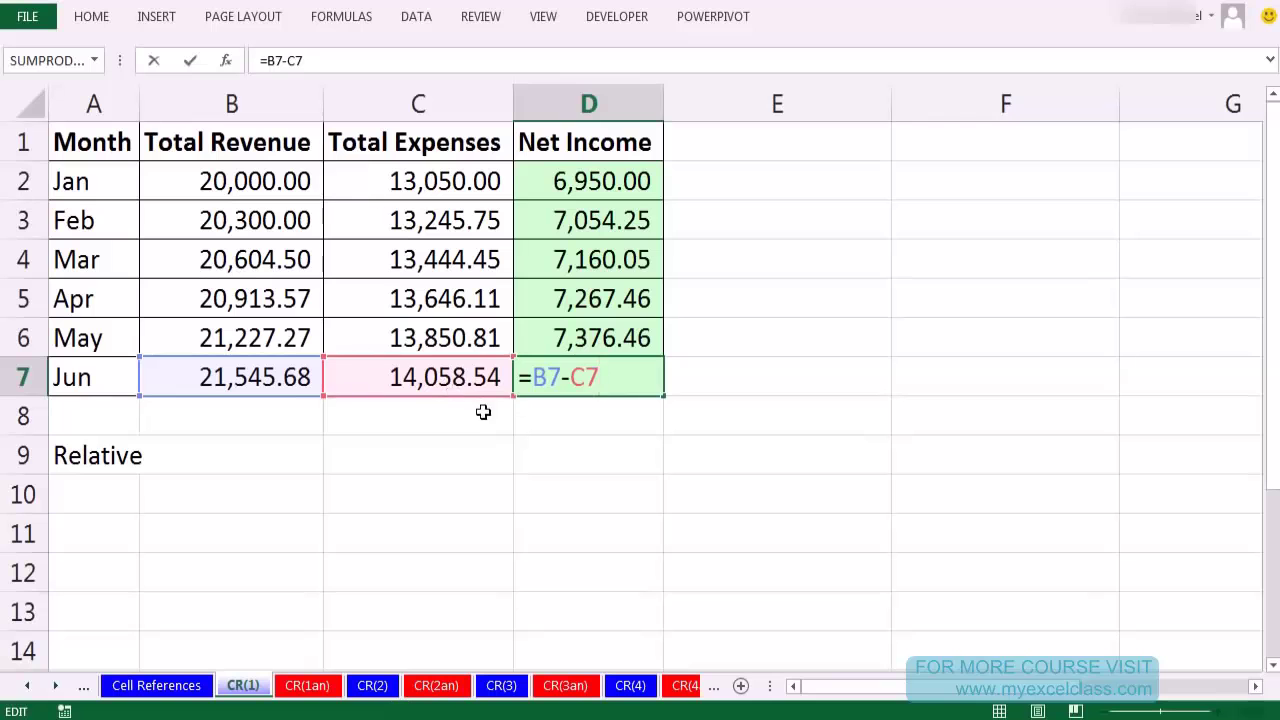
key(ctrl+Return)
double_click(613, 183)
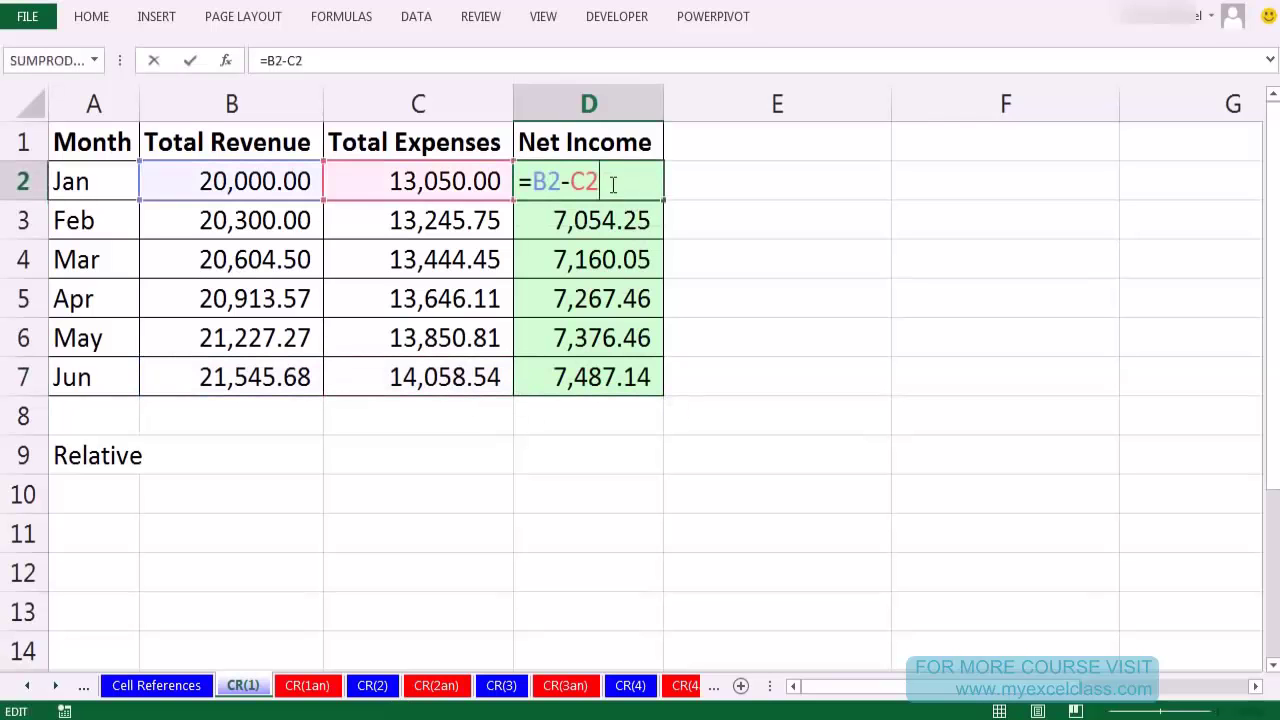
key(ctrl+Return)
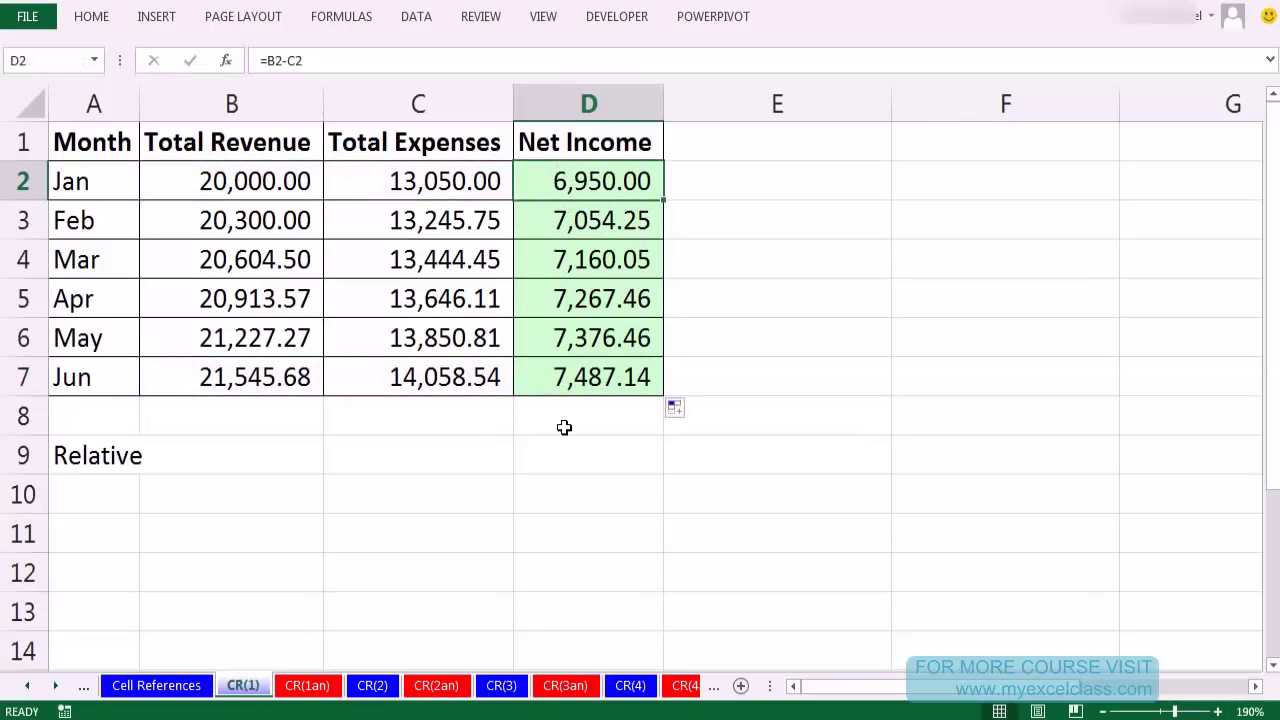
Clear the Net Income formulas from D2:D7.
mouse_move(600, 181)
mouse_down()
mouse_move(623, 297)
mouse_move(610, 380)
mouse_up()
key(Delete)
click(596, 183)
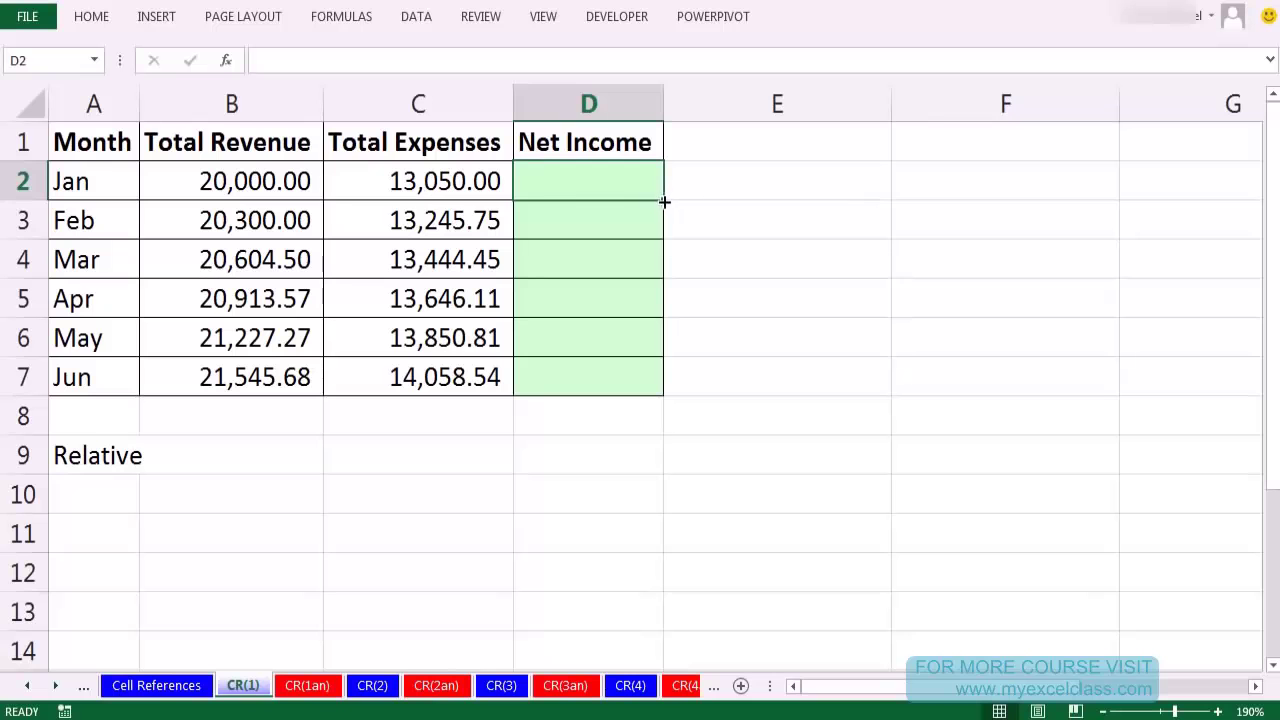
Enter the formula =B2-C2 into all Net Income cells D2:D7 at once.
drag(557, 189, 546, 385)
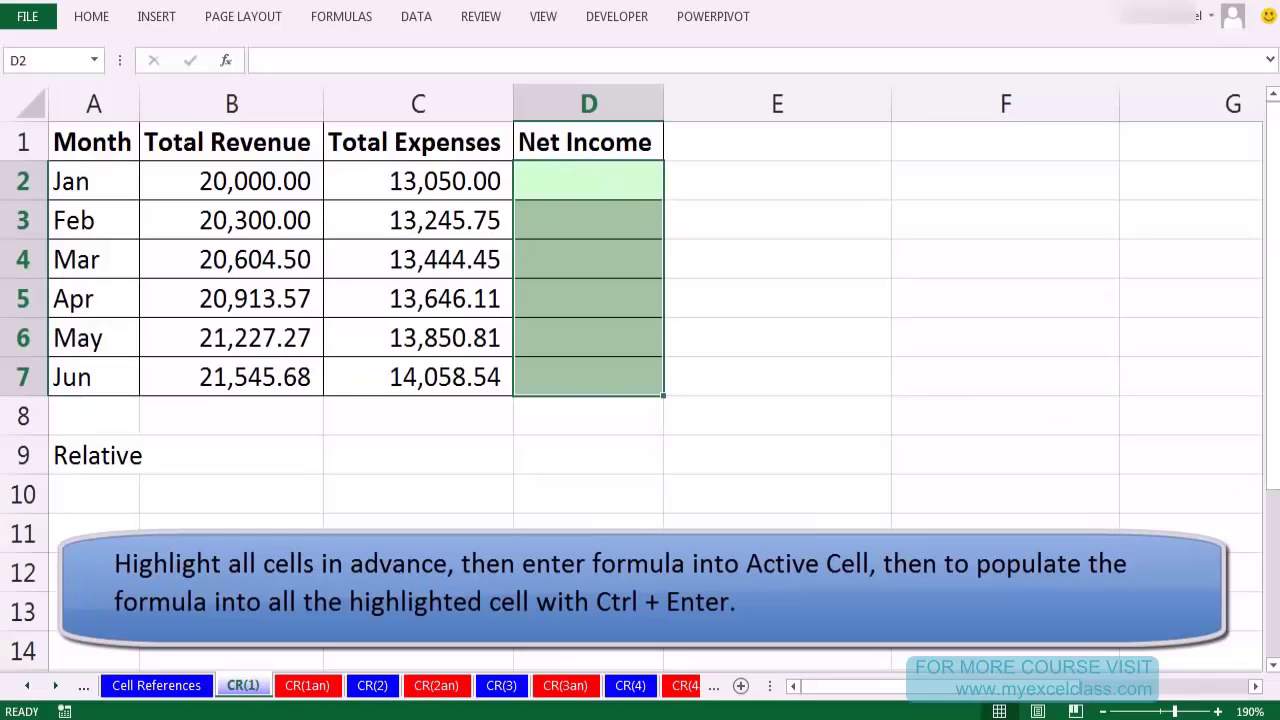
text(=)
key(Left)
key(Left)
text(-)
key(Left)
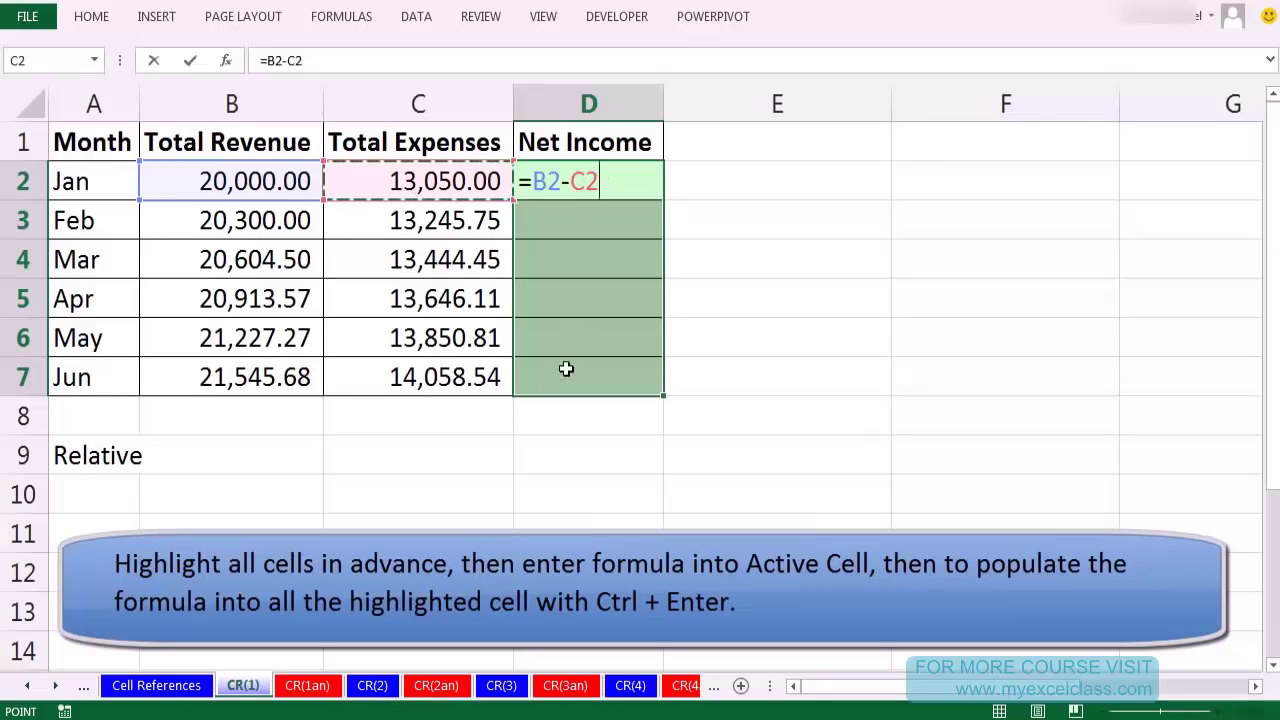
key(ctrl+Return)
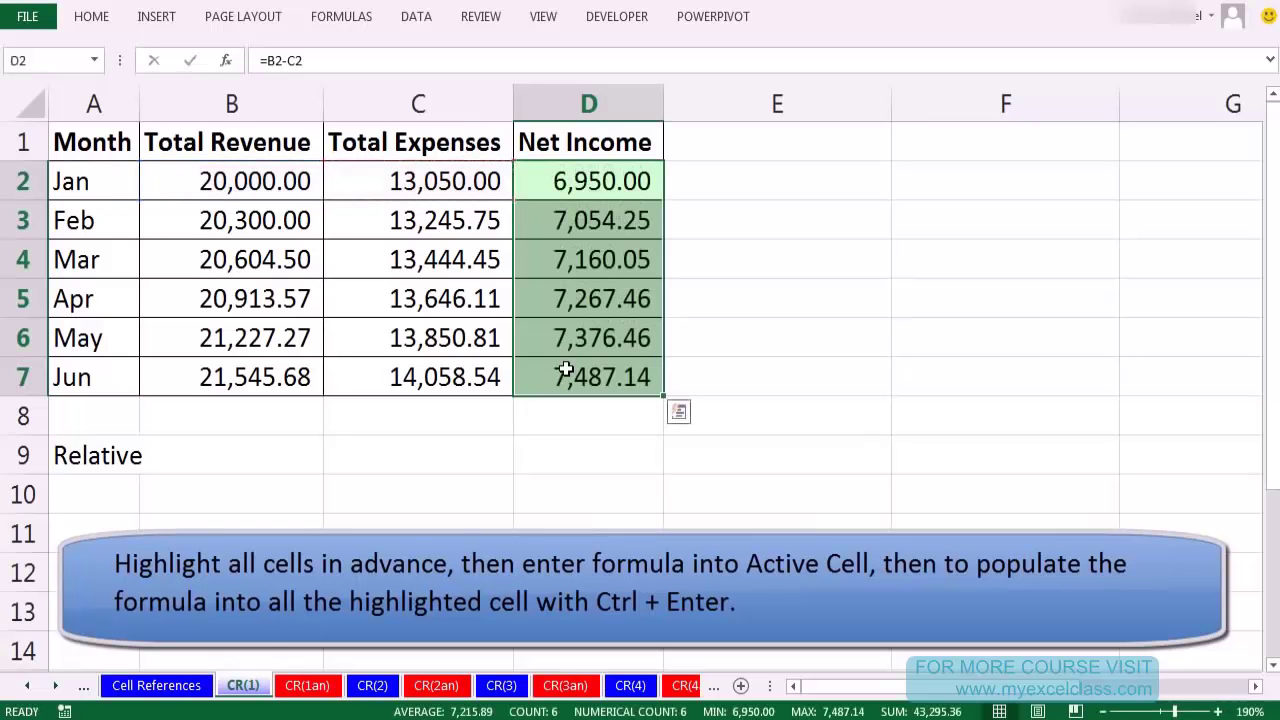
On sheet CR(2), enter the new price formula =B3*$B$11 in E3, with the price increase reference absolute.
click(371, 688)
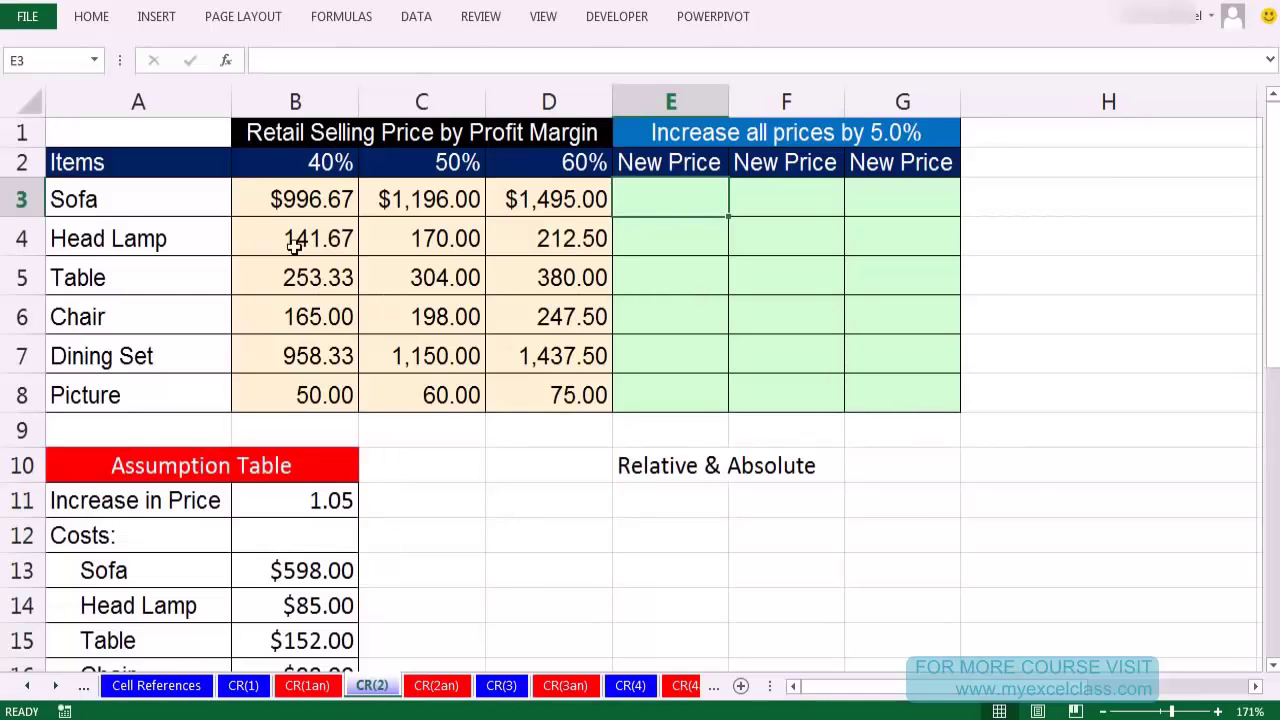
drag(261, 200, 514, 403)
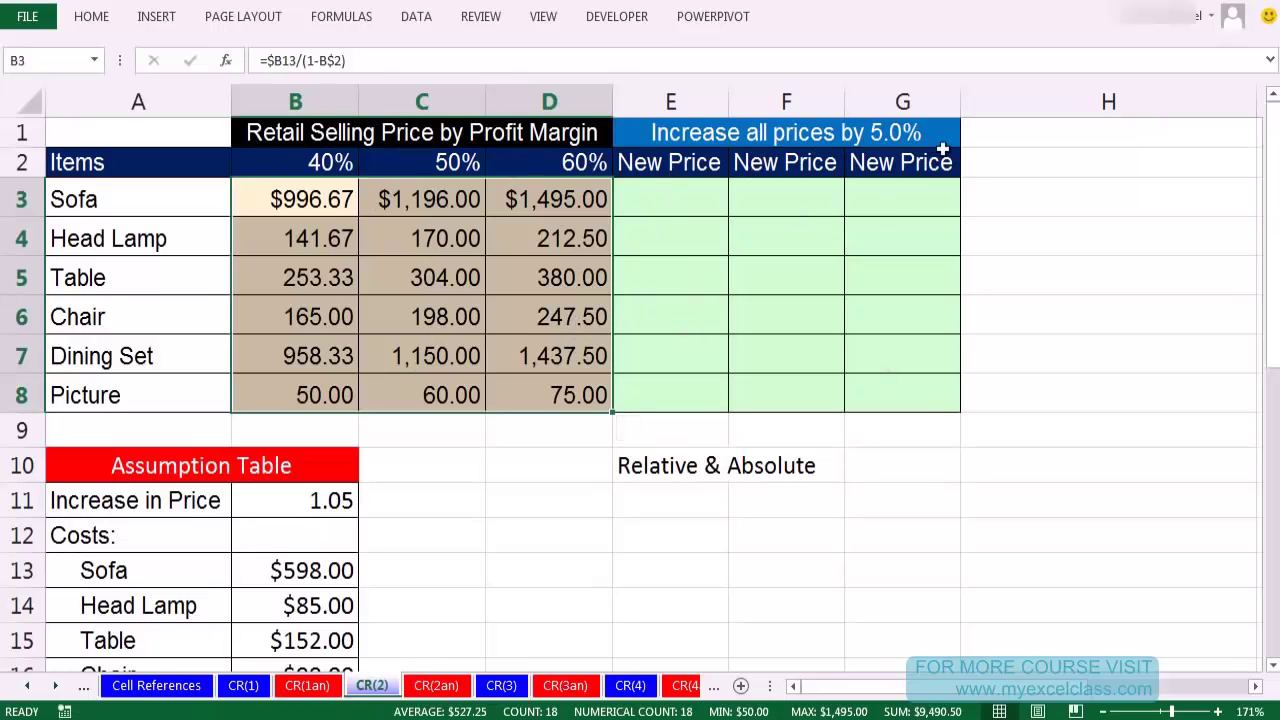
click(690, 207)
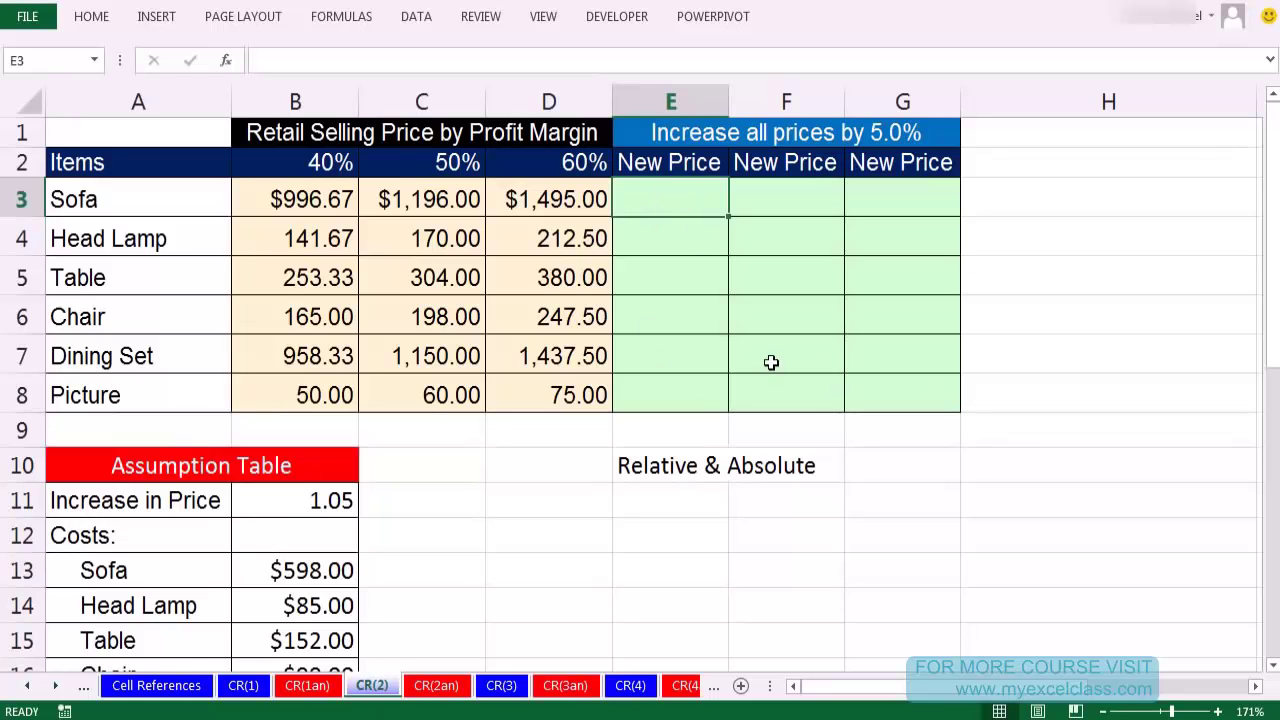
text(=)
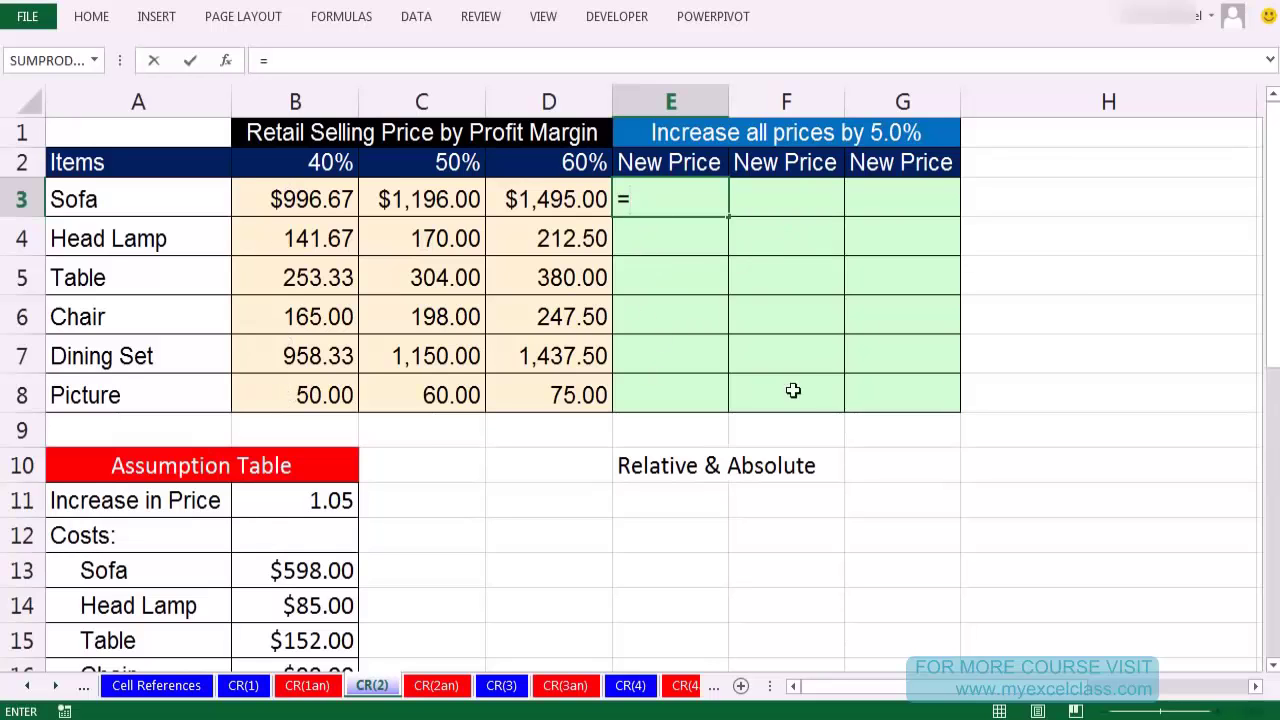
click(308, 200)
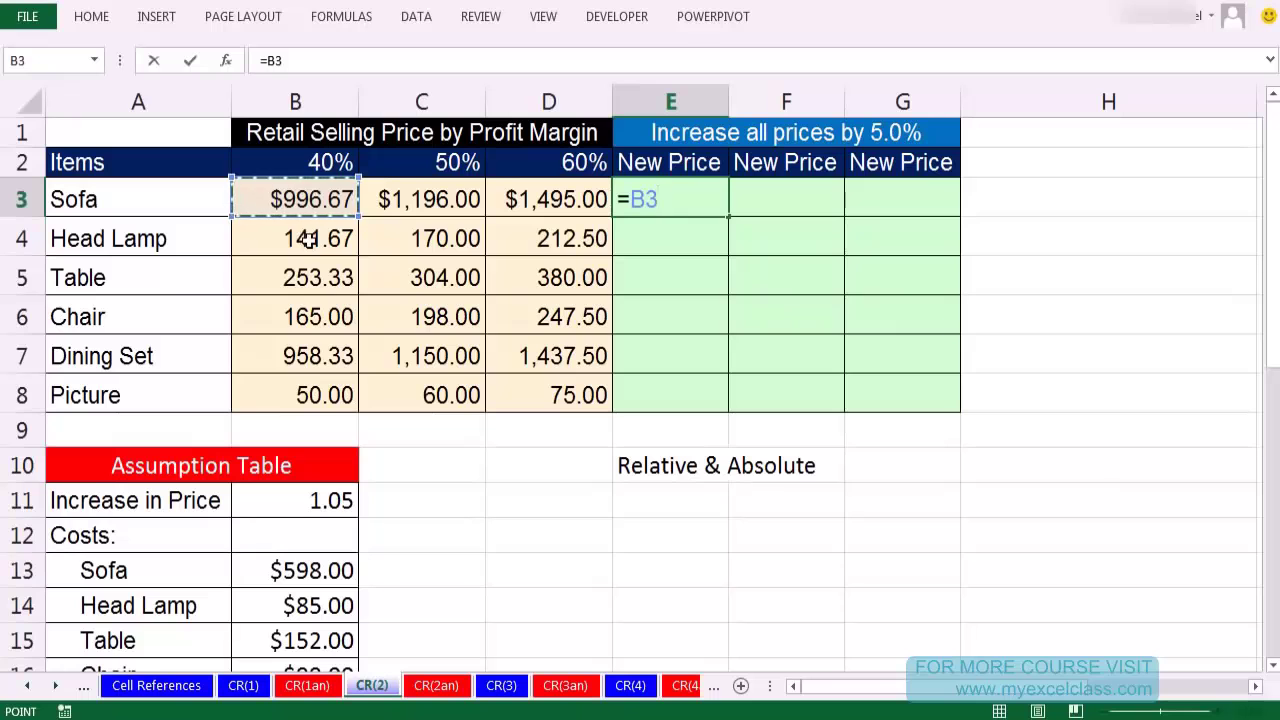
text(*)
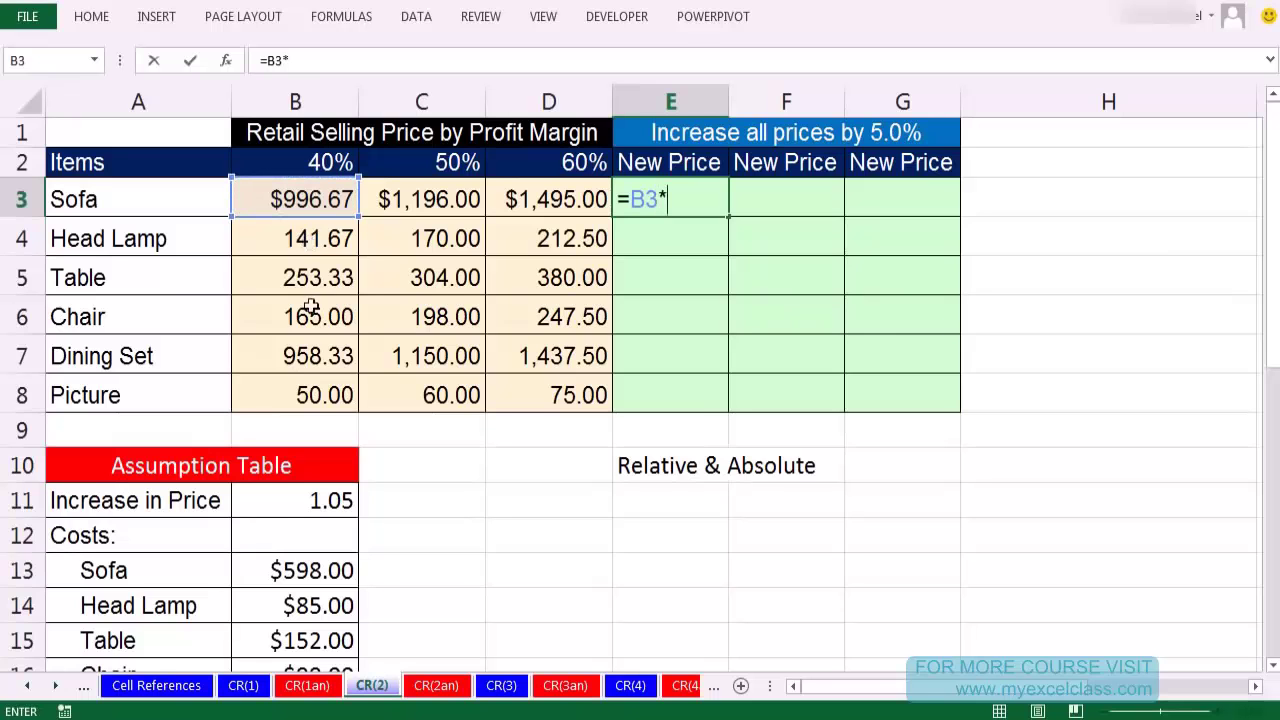
click(273, 511)
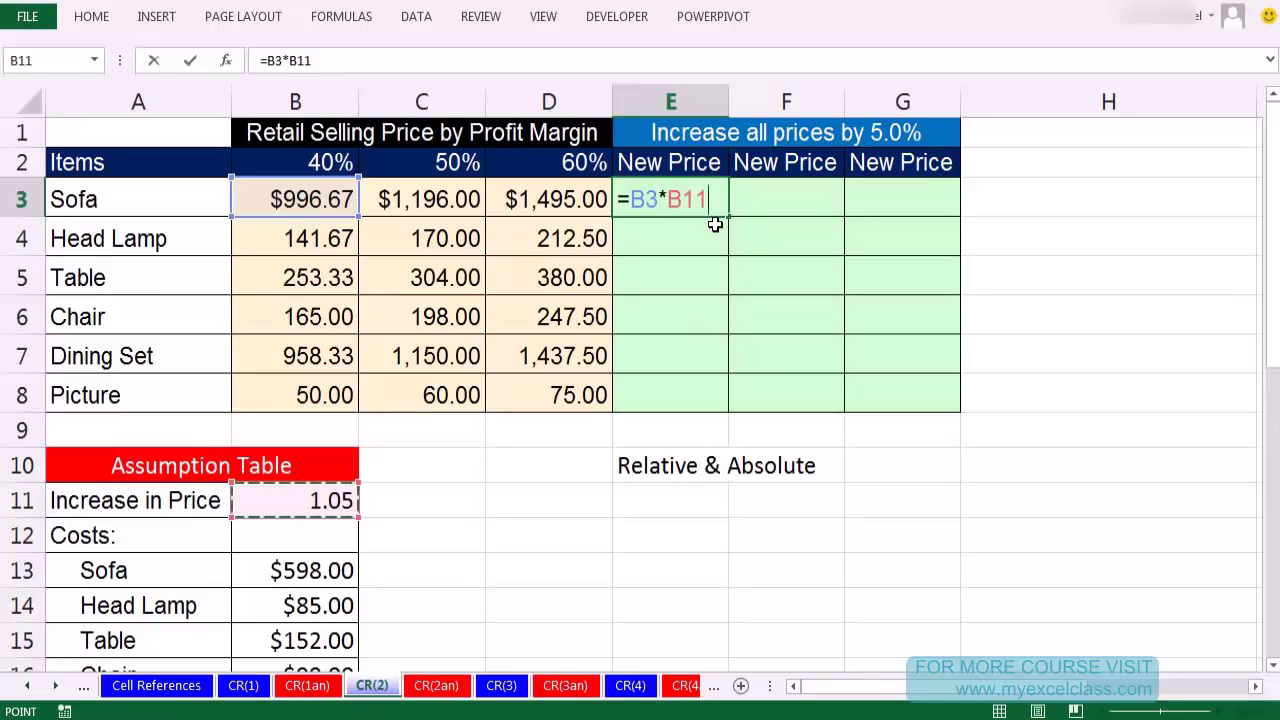
key(F4)
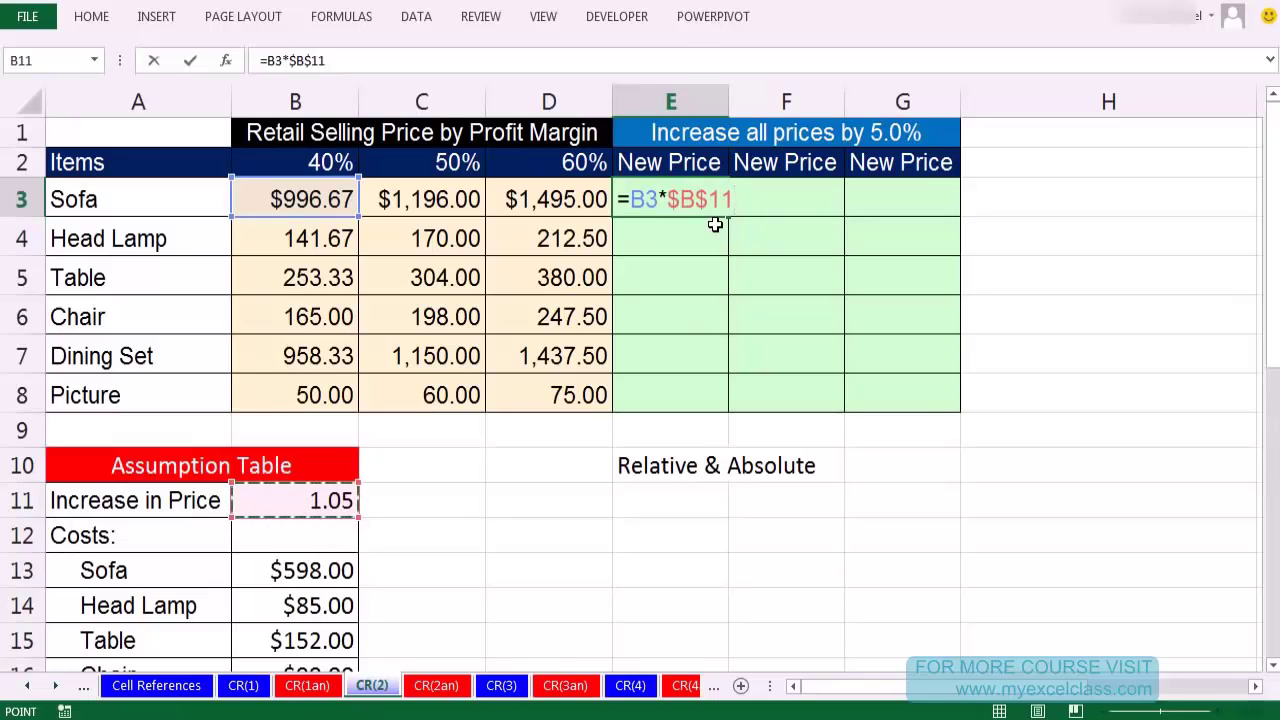
key(ctrl+Return)
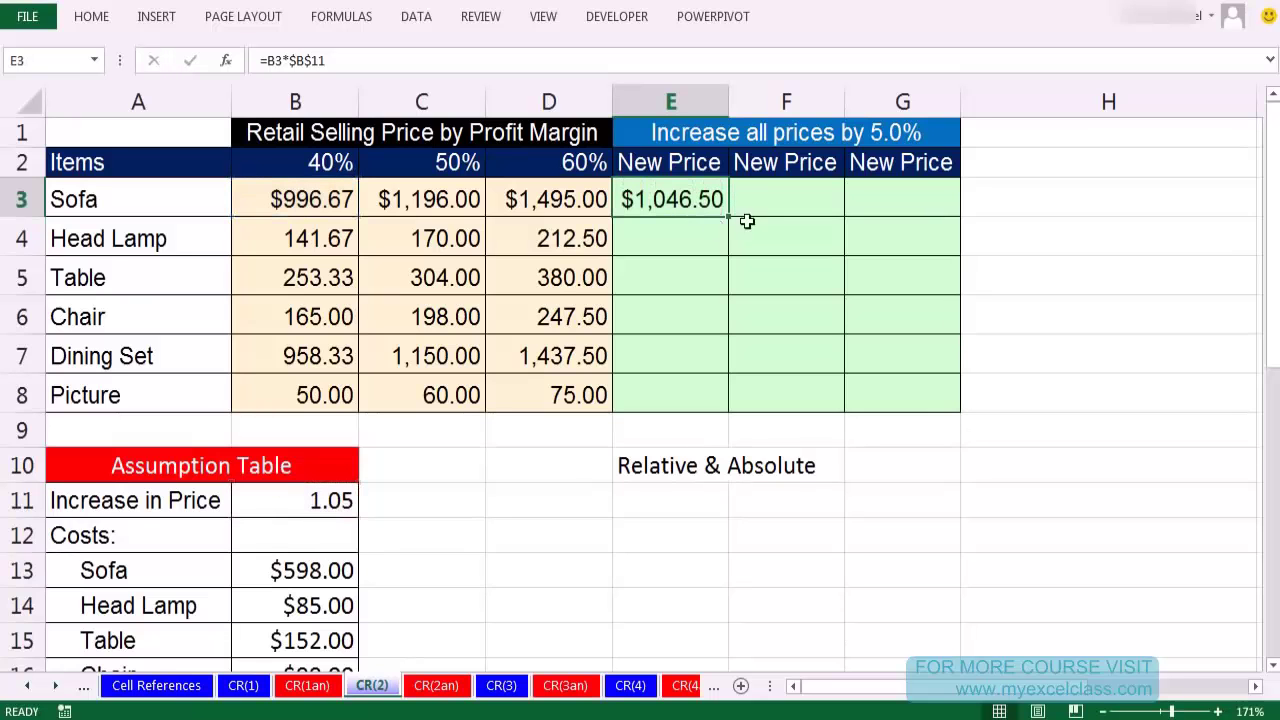
Try copying the E3 formula down to E8 and across to column G, and undo the copies.
double_click(731, 217)
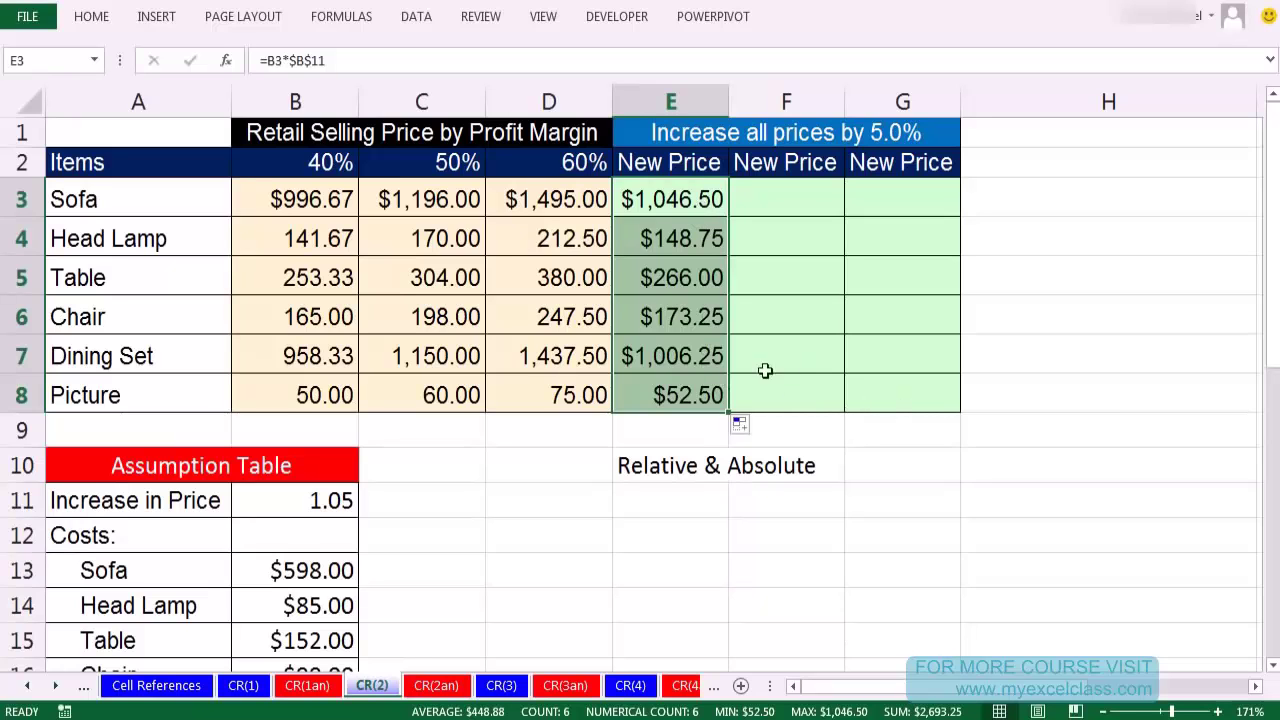
key(ctrl+z)
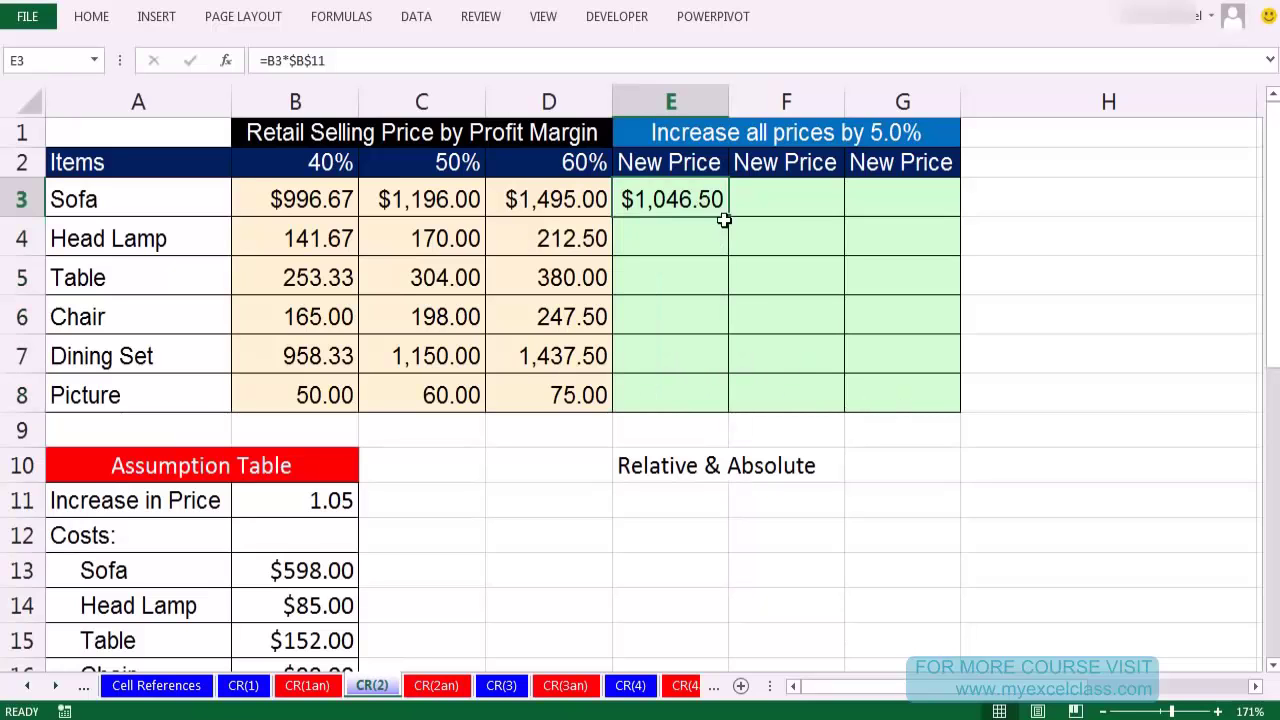
mouse_move(724, 220)
mouse_down()
mouse_move(757, 386)
mouse_move(929, 370)
mouse_move(943, 423)
mouse_move(903, 426)
mouse_move(900, 403)
mouse_move(725, 312)
mouse_move(732, 221)
mouse_up()
double_click(729, 218)
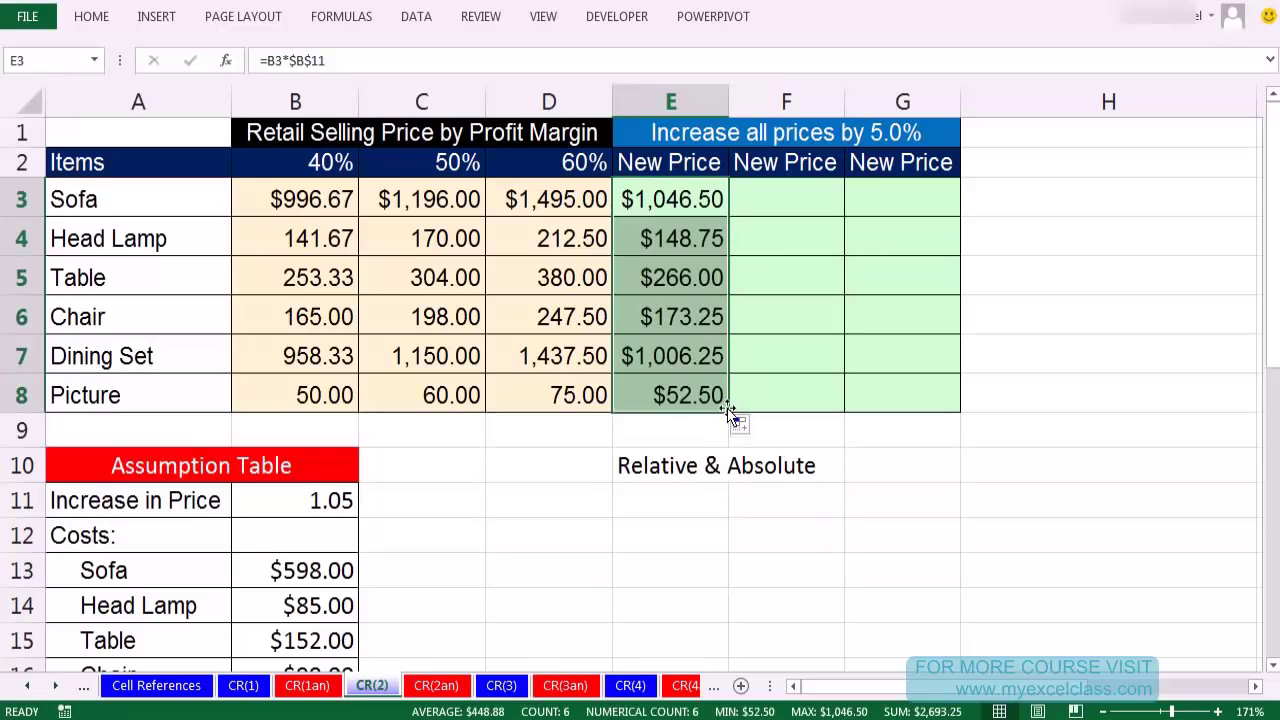
drag(729, 412, 960, 414)
key(ctrl+z)
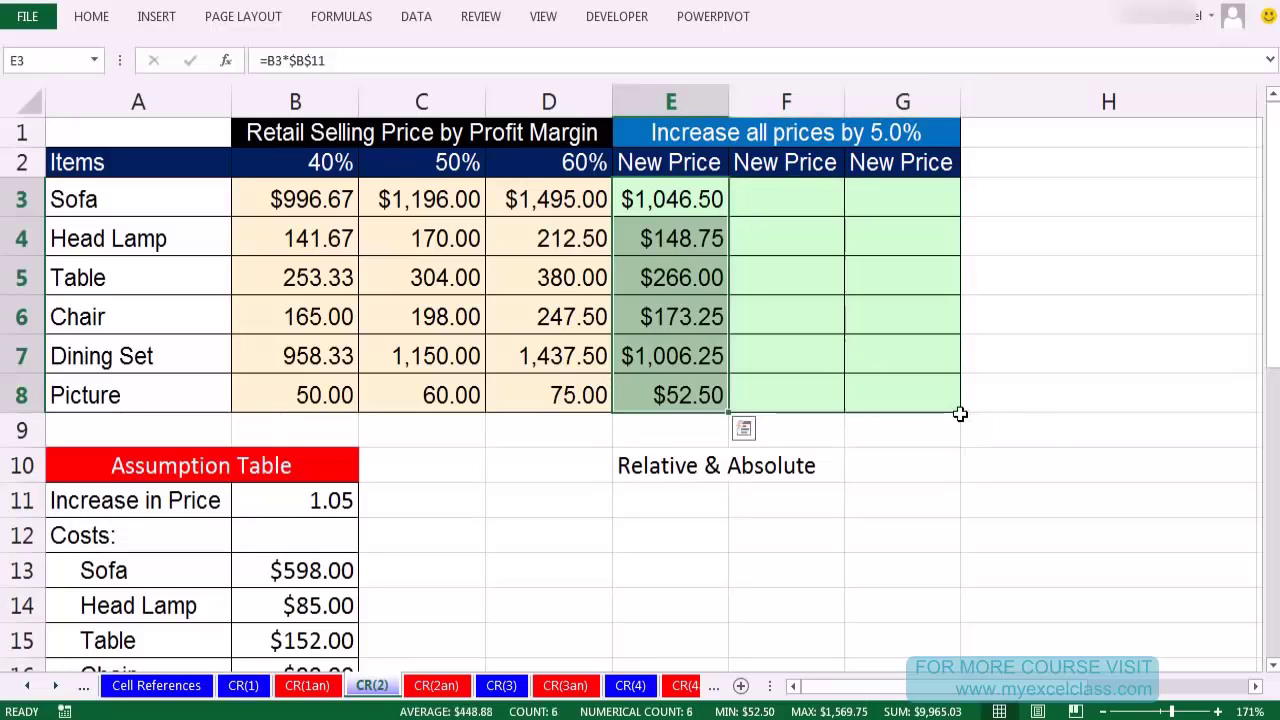
key(ctrl+z)
Copy the E3 formula across to G3 and down through row 8, and clear the New Price range E3:G8.
drag(729, 216, 924, 208)
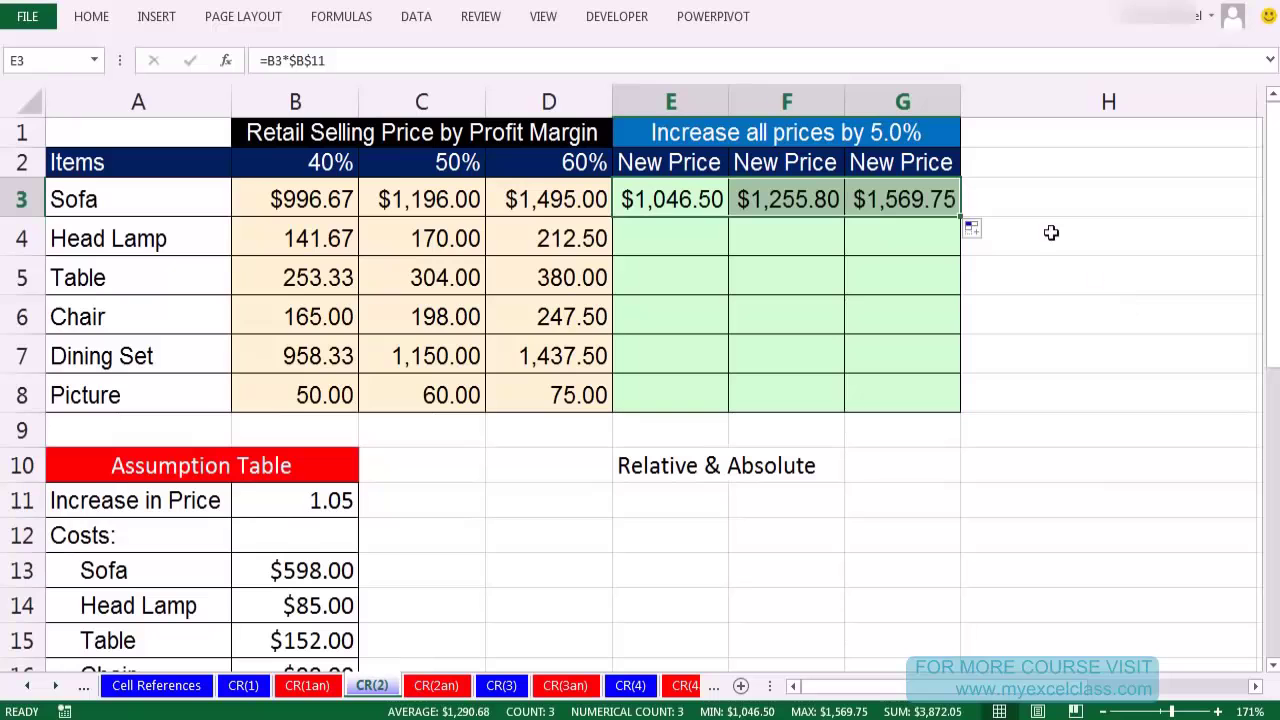
double_click(963, 218)
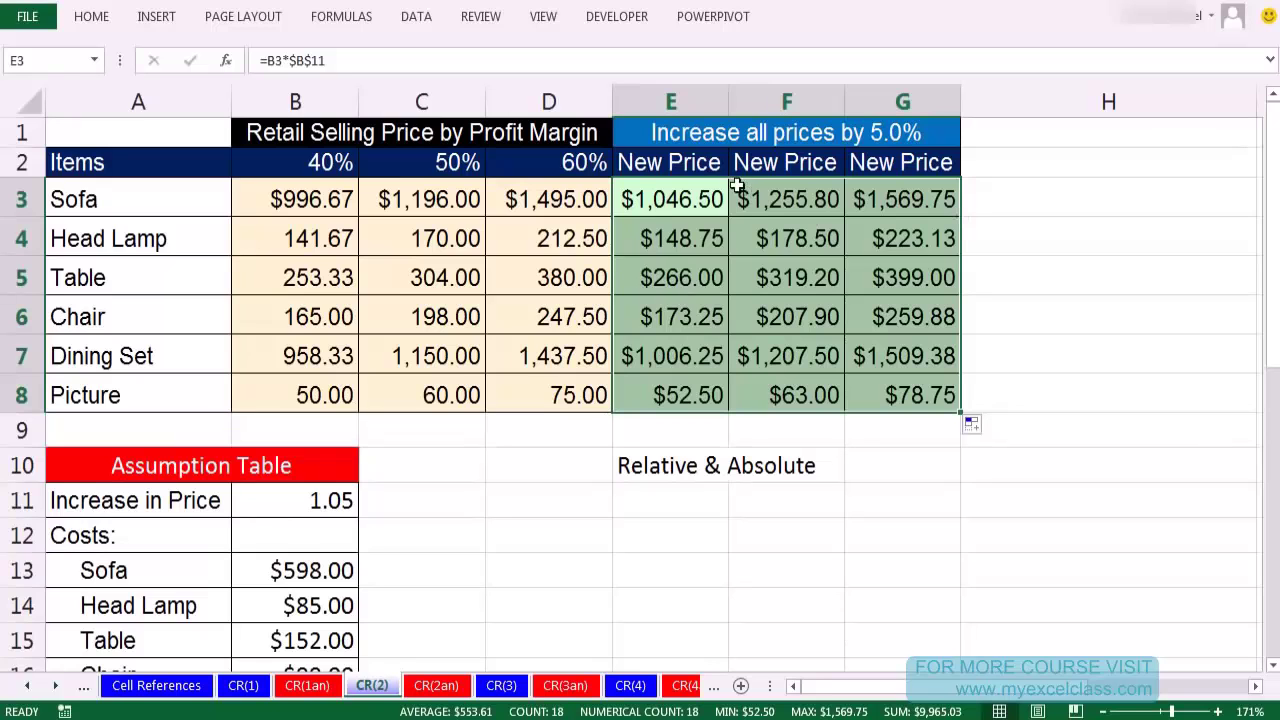
key(Delete)
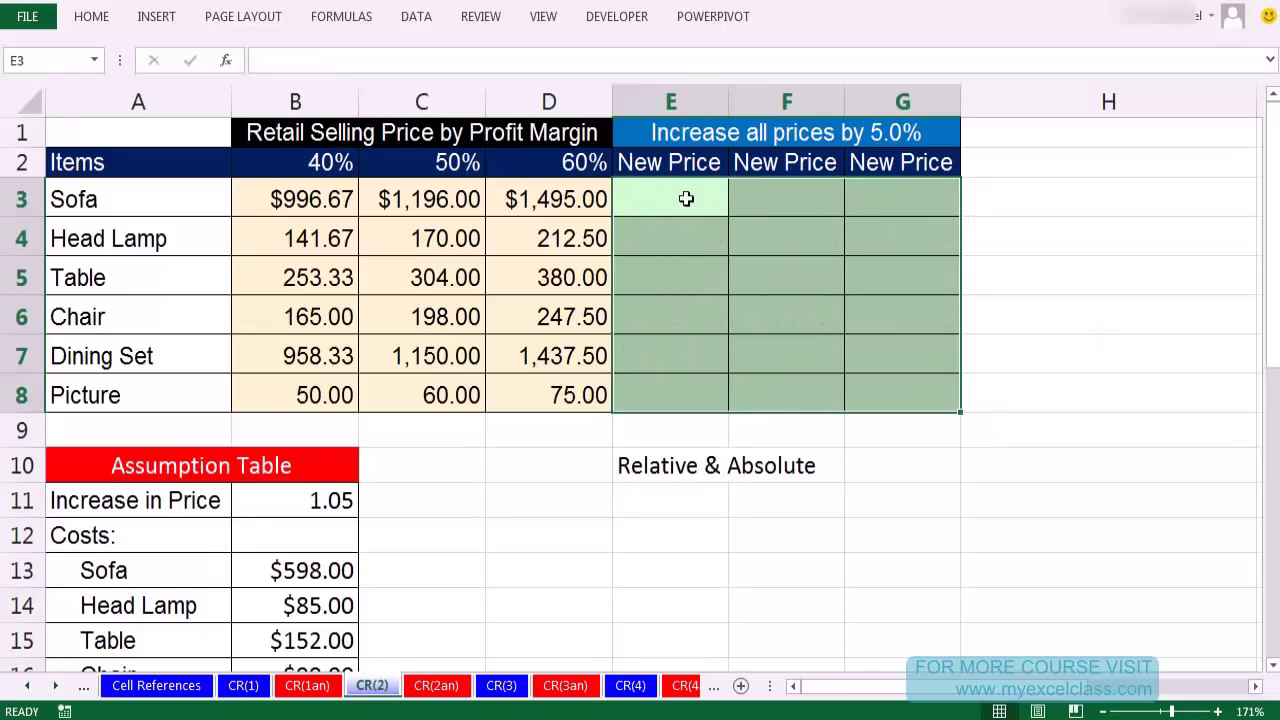
Enter the formula =B3*$B$11 into all New Price cells E3:G8 at once, with the price increase reference absolute.
drag(689, 197, 917, 397)
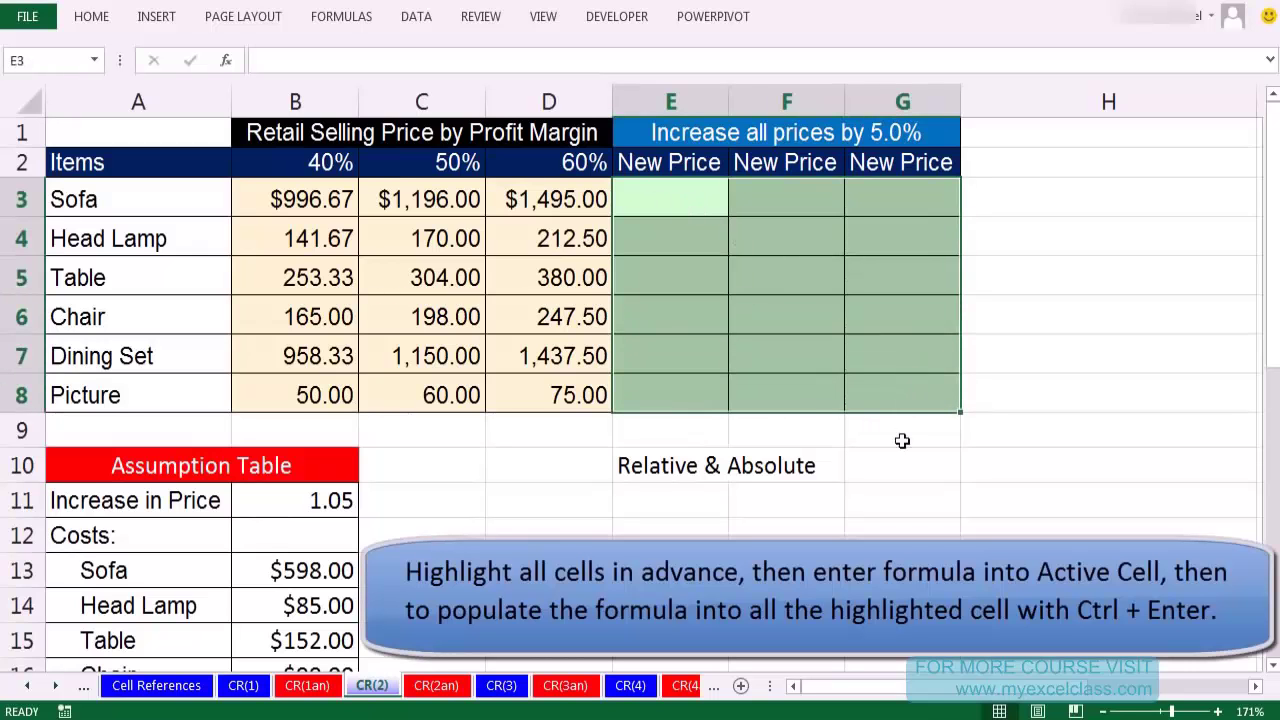
text(=)
key(Left)
key(Left)
key(Left)
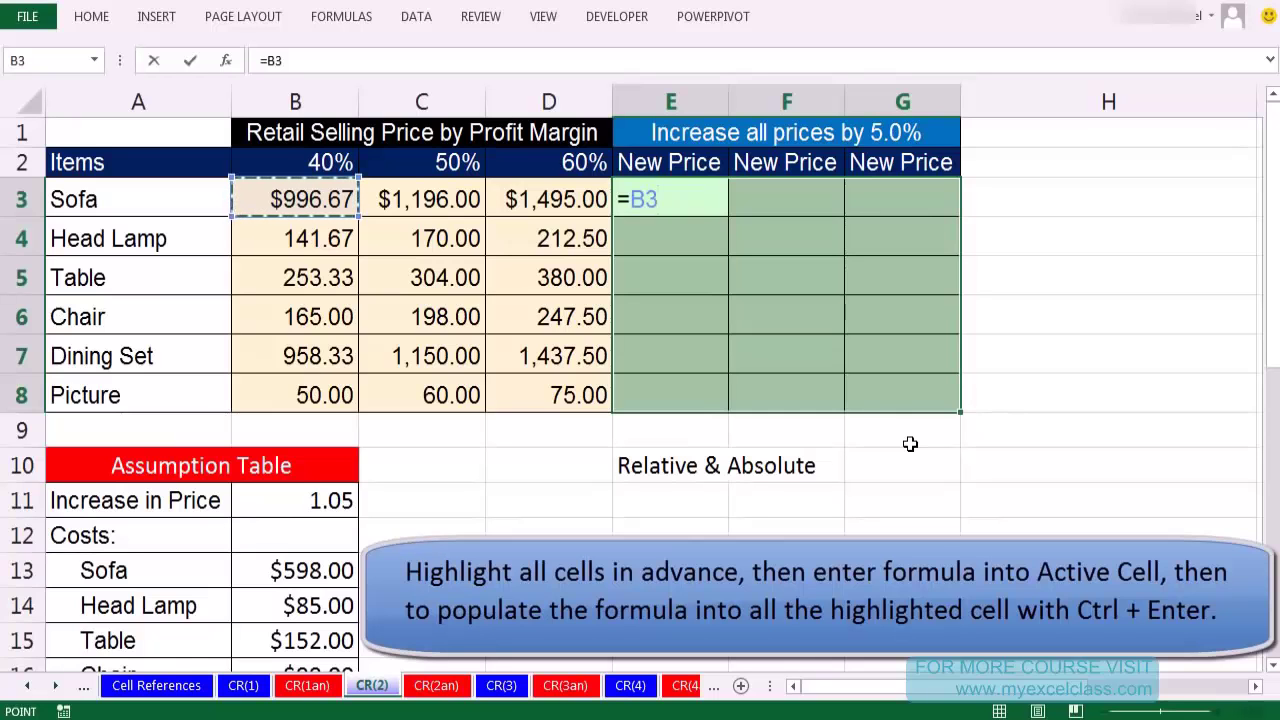
text(*)
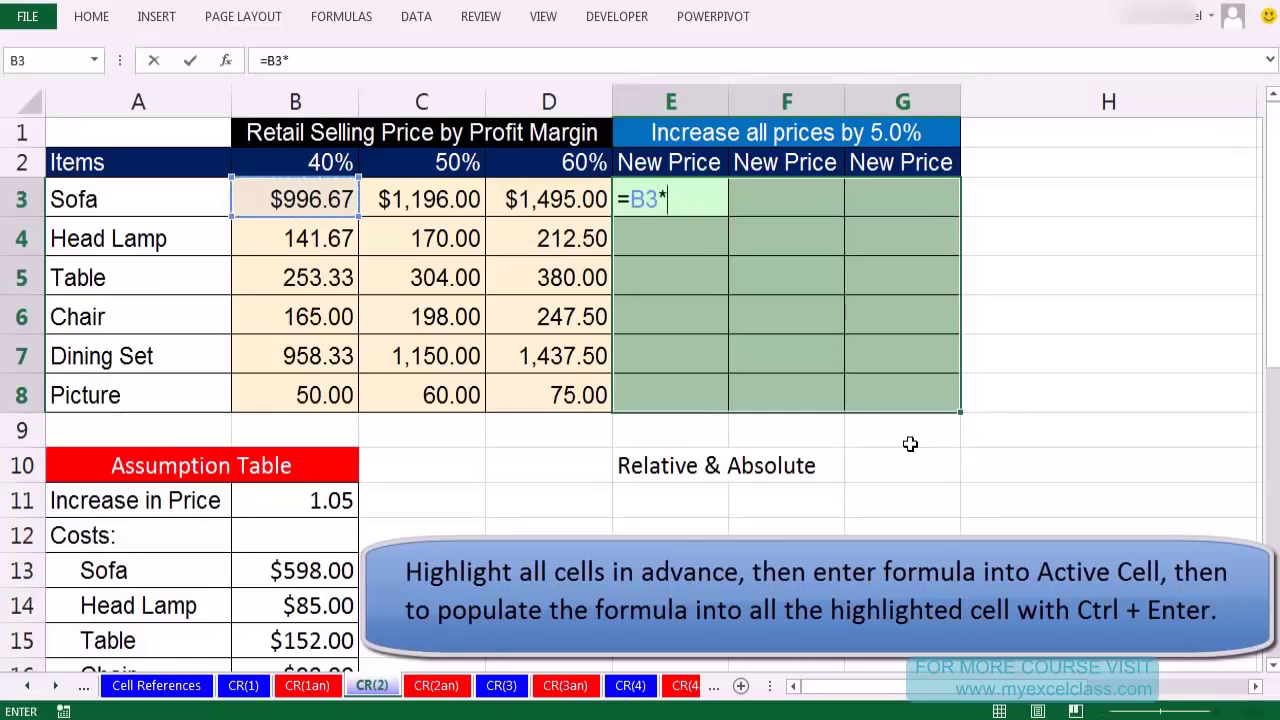
click(320, 502)
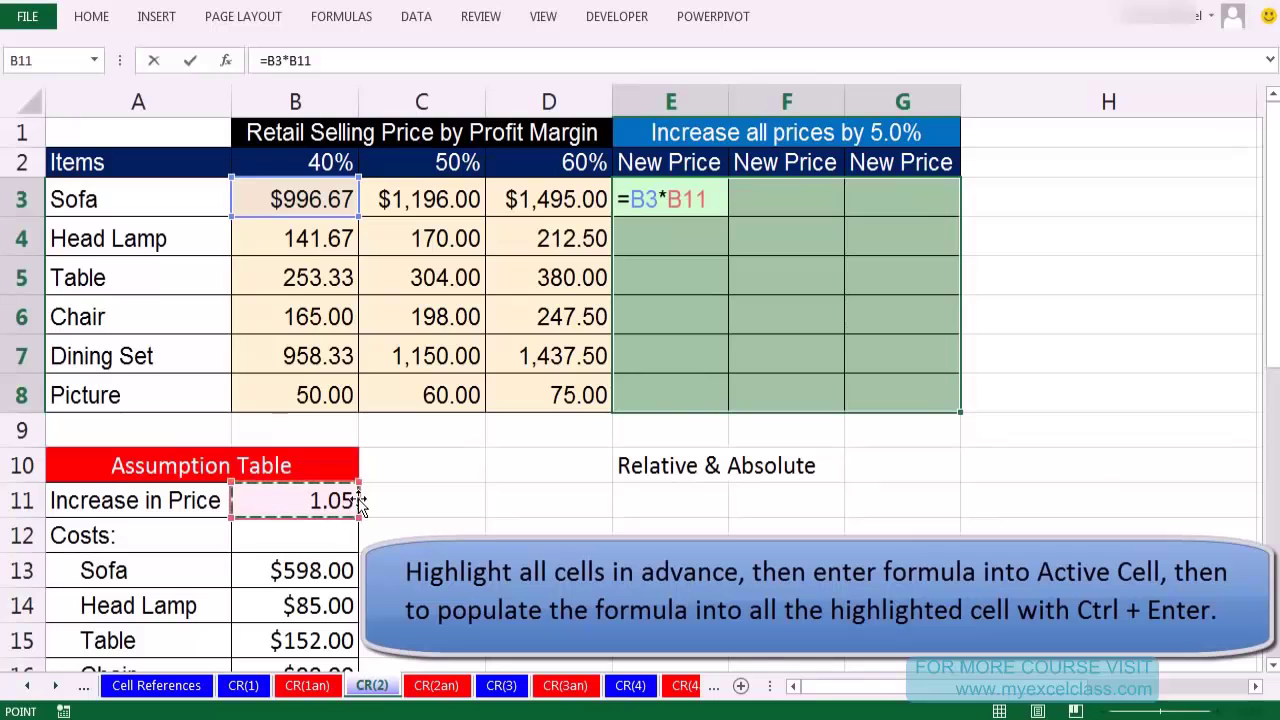
key(F4)
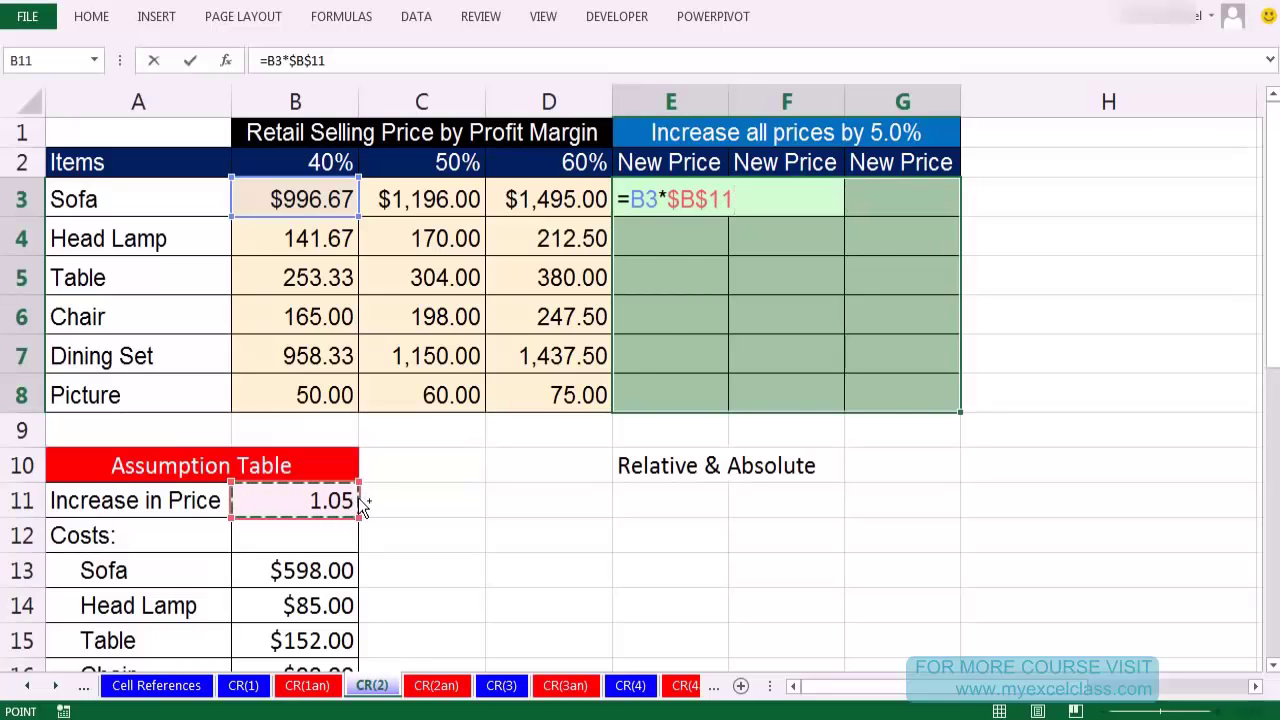
key(ctrl+Return)
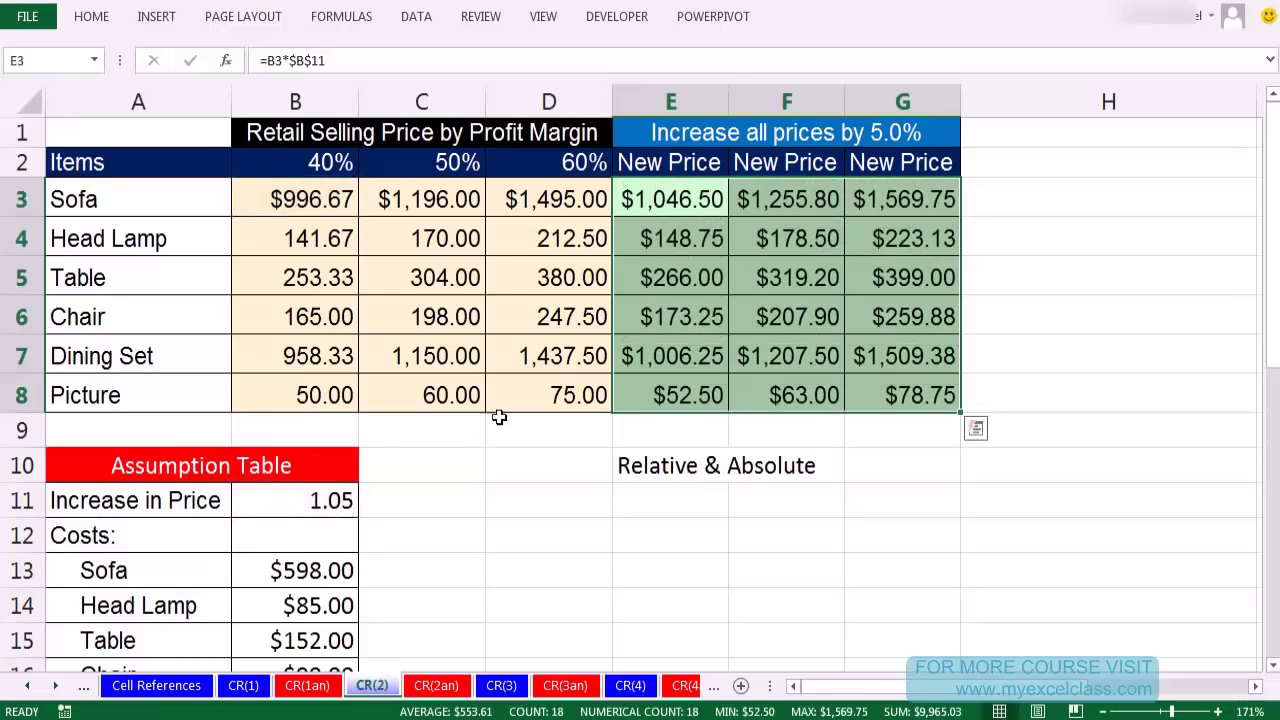
Check which cells the formula in G8 refers to.
click(908, 396)
key(F2)
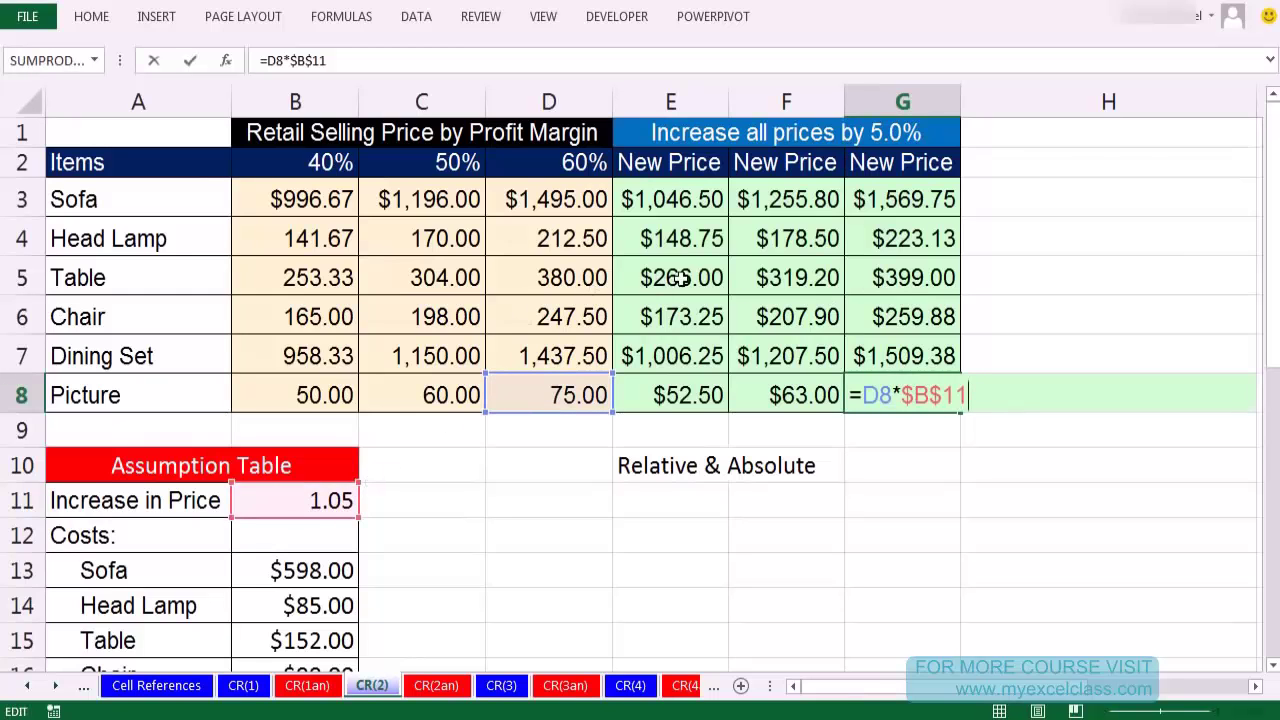
key(ctrl+Return)
Clear the New Price range E3:G8 and re-enter =B3*$B$11 into all of its cells at once.
drag(690, 199, 890, 377)
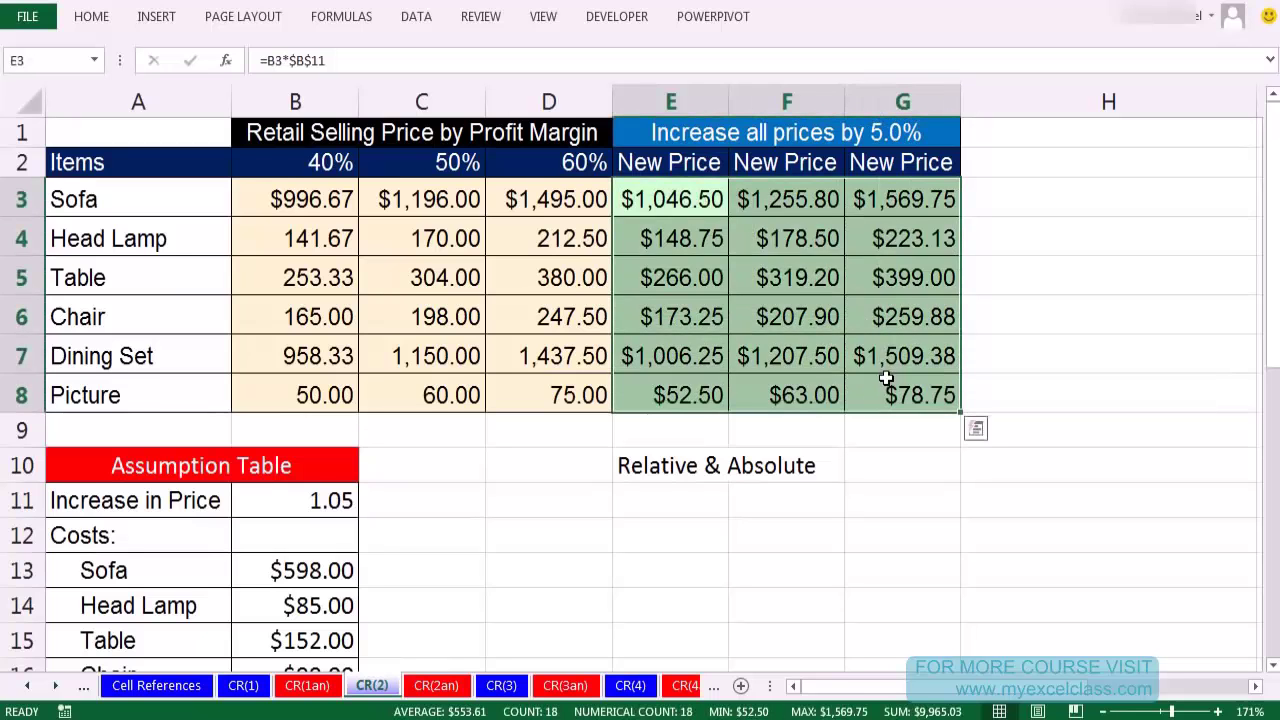
key(Delete)
text(=)
key(Left)
key(Left)
key(Left)
text(*)
click(296, 502)
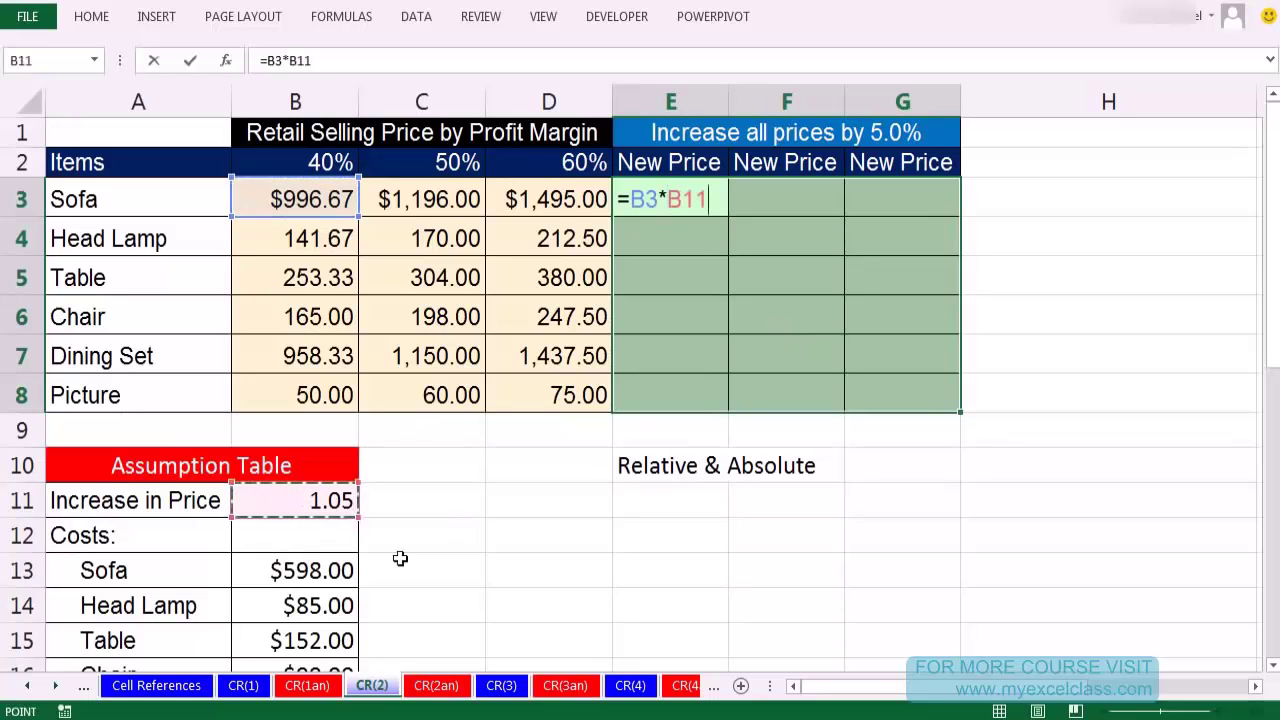
key(F4)
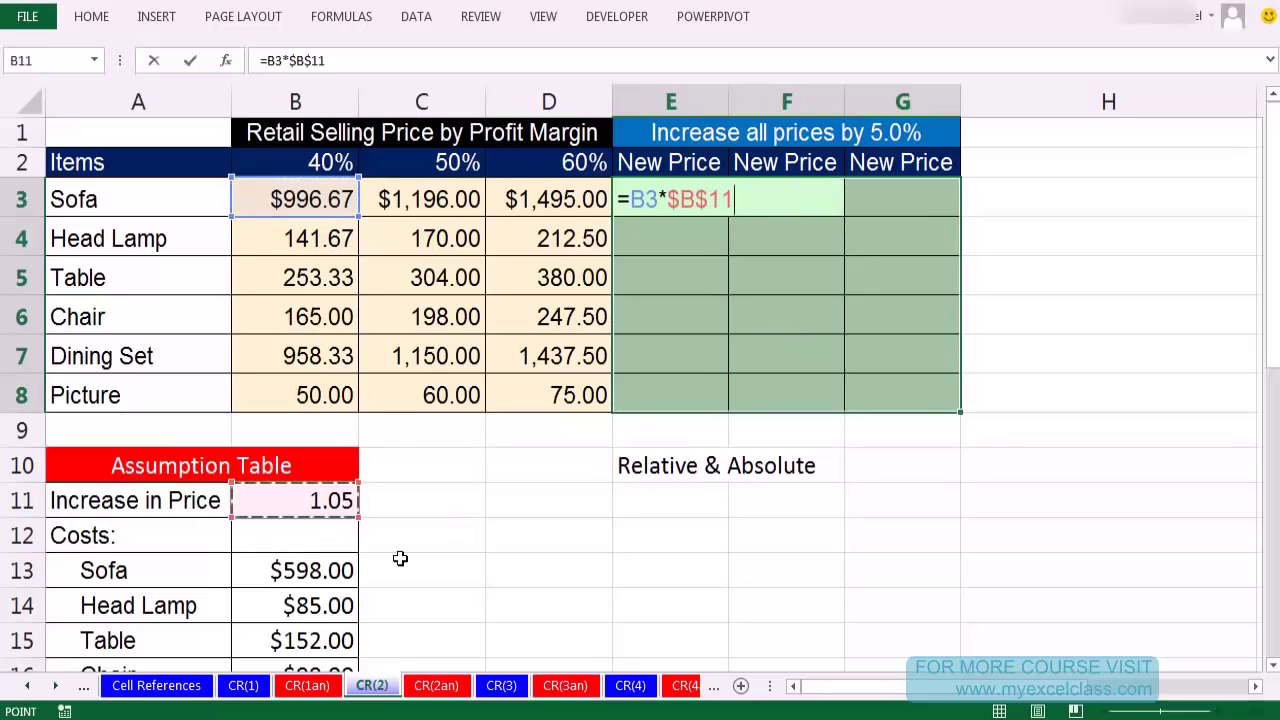
key(ctrl+Return)
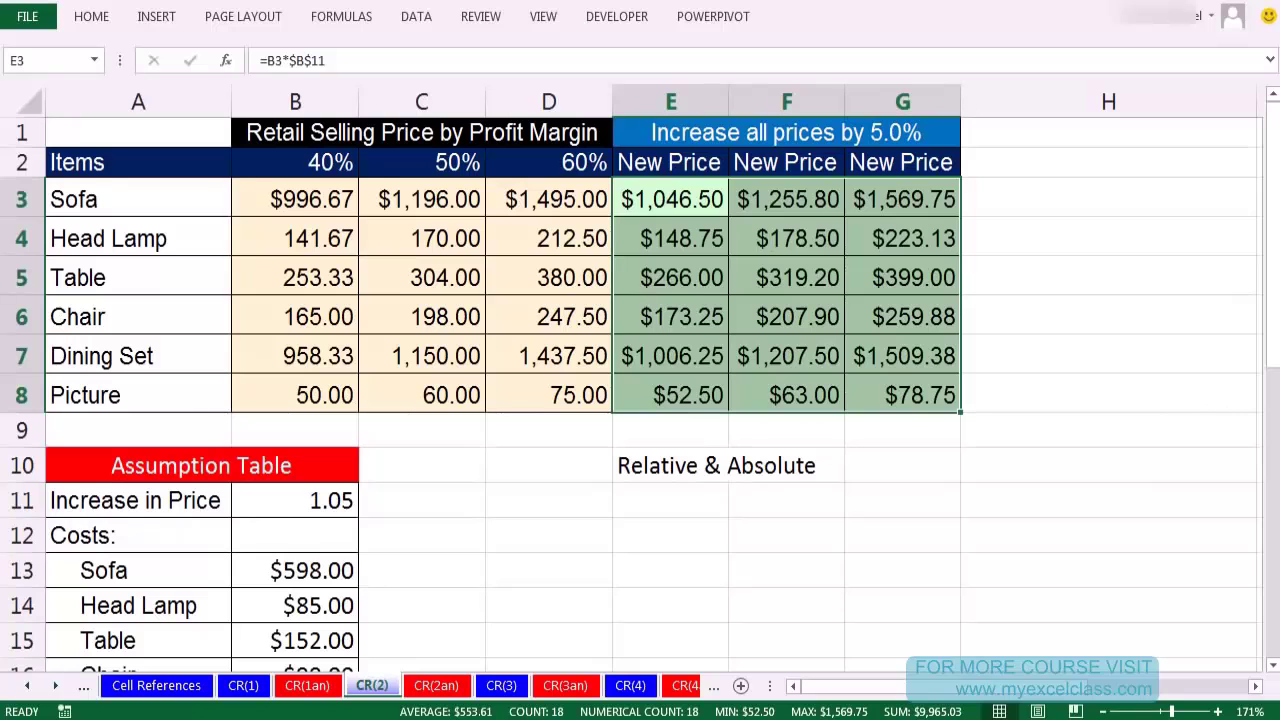
Cycle the active cell through the corners of the selected range E3:G8 and check the references in G8's formula.
key(ctrl+period)
key(ctrl+period)
key(ctrl+period)
key(ctrl+period)
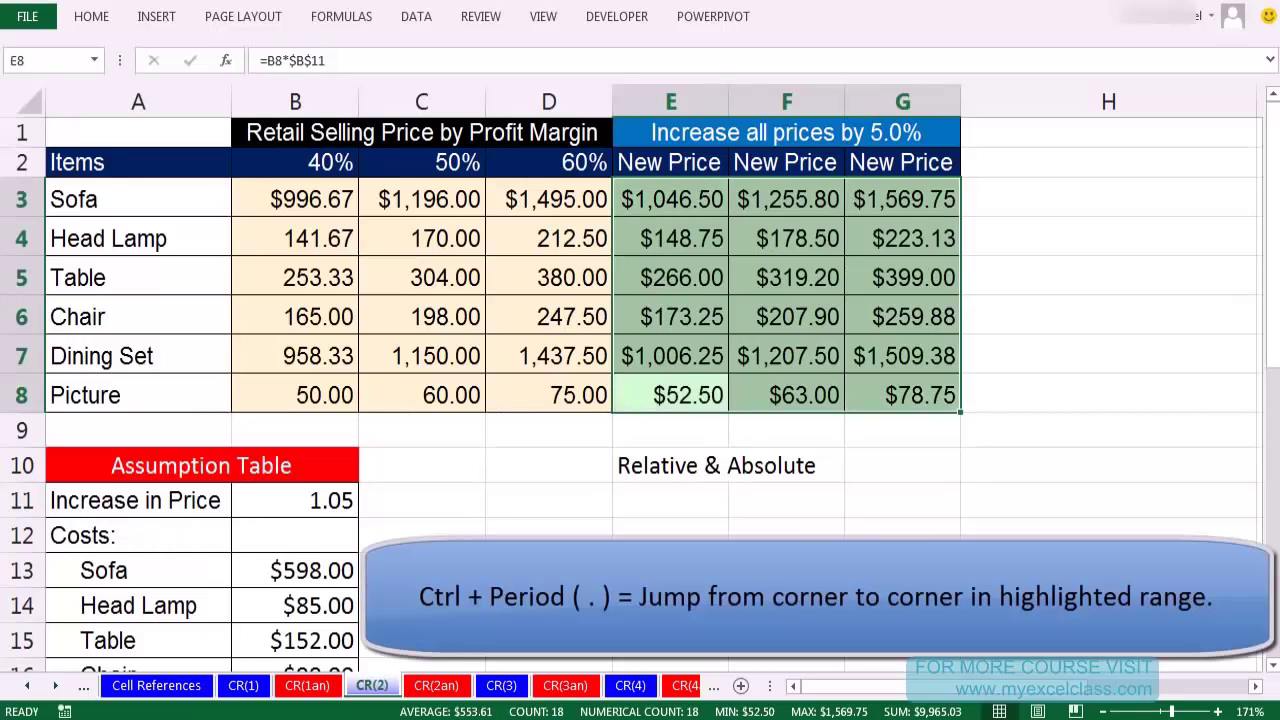
key(ctrl+period)
key(ctrl+period)
key(ctrl+period)
key(ctrl+period)
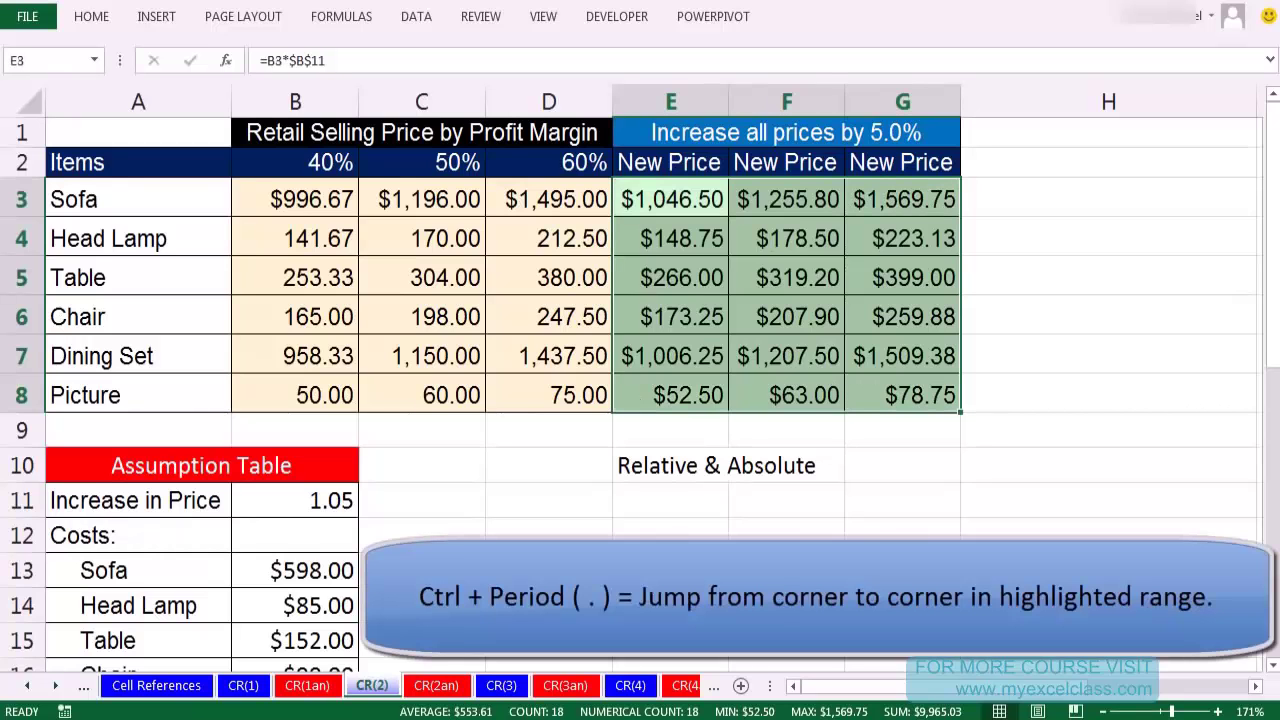
key(ctrl+period)
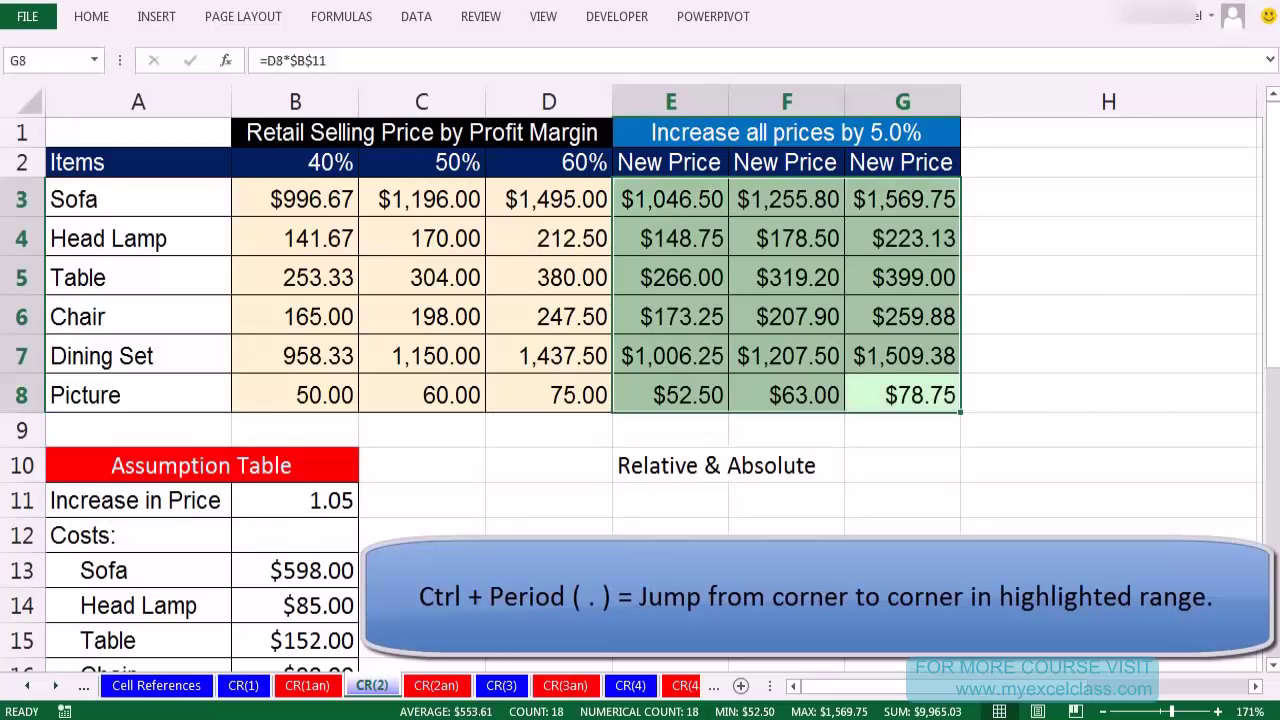
key(ctrl+period)
key(F2)
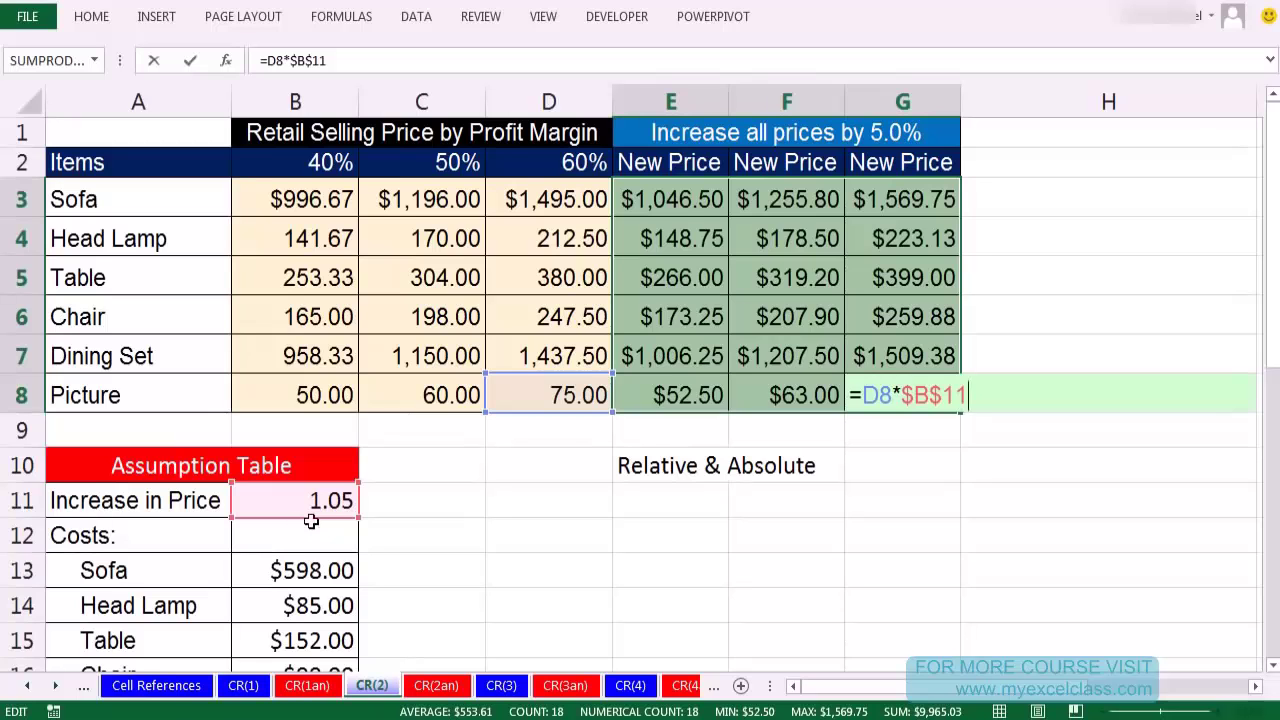
key(ctrl+Return)
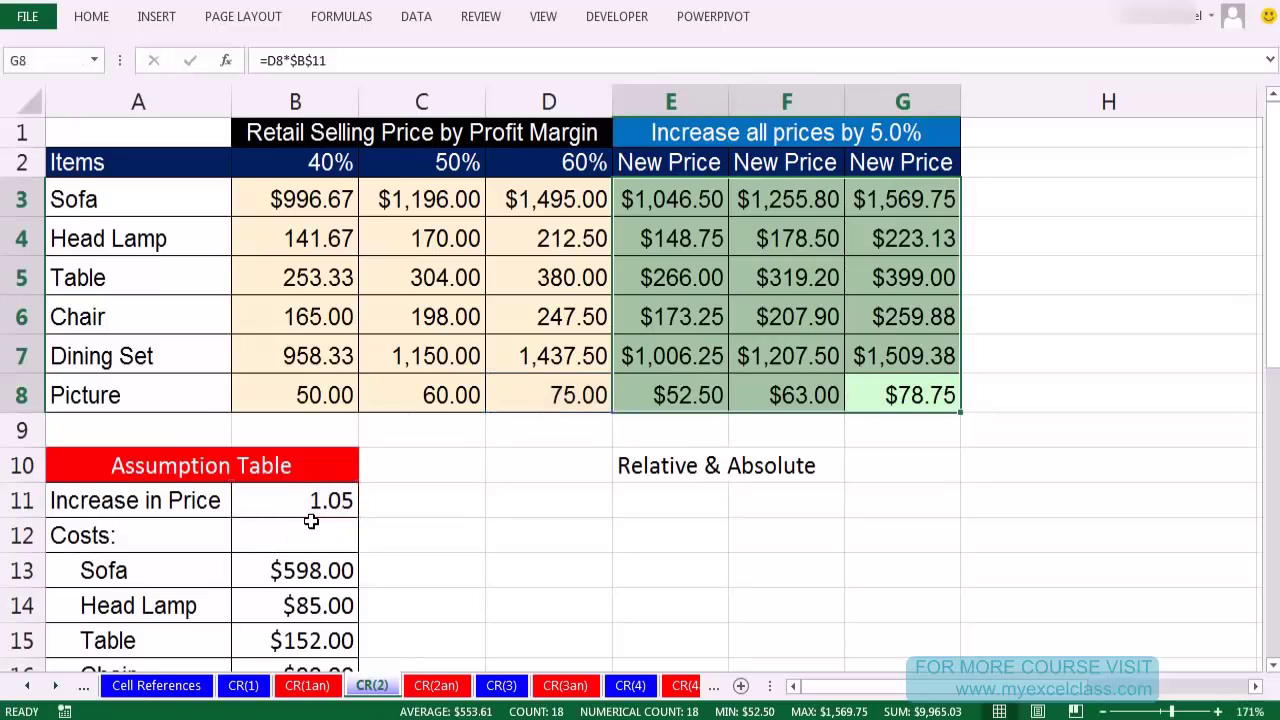
On sheet CR(3), enter the earned commission formula =B5*$B$2 in C5, with the commission rate reference absolute.
scroll(500, 697, down, 2)
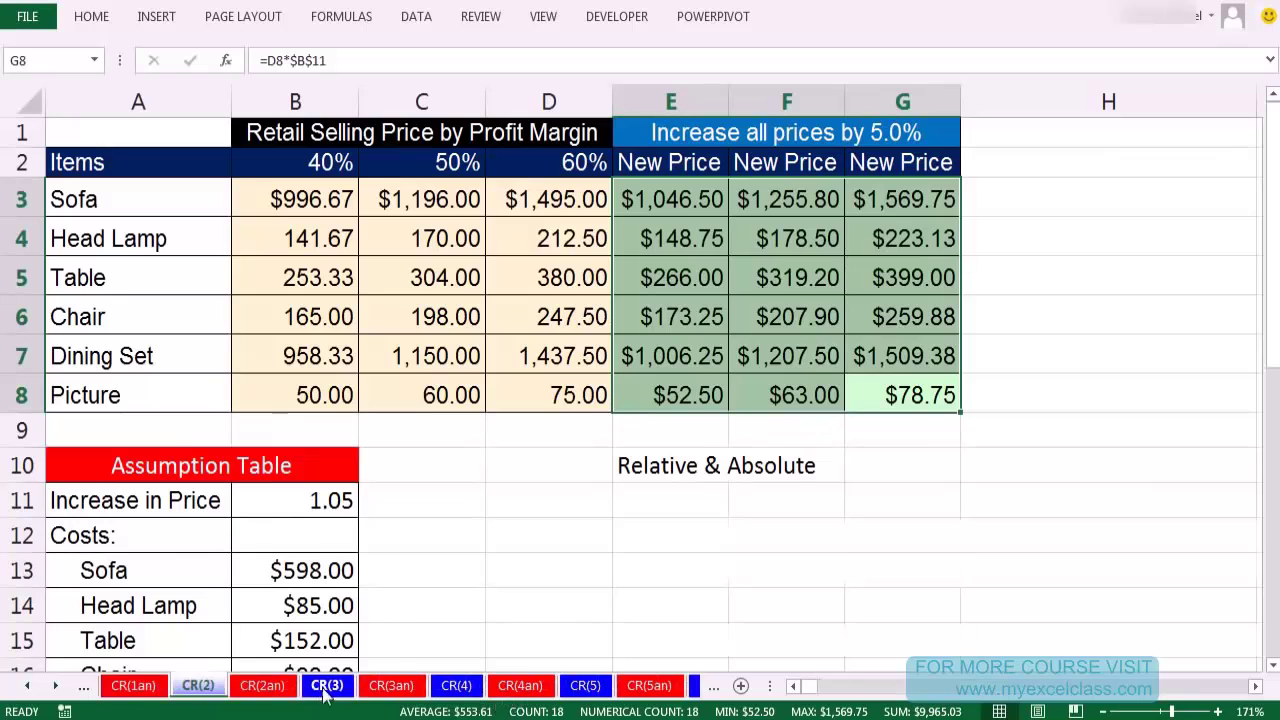
click(326, 686)
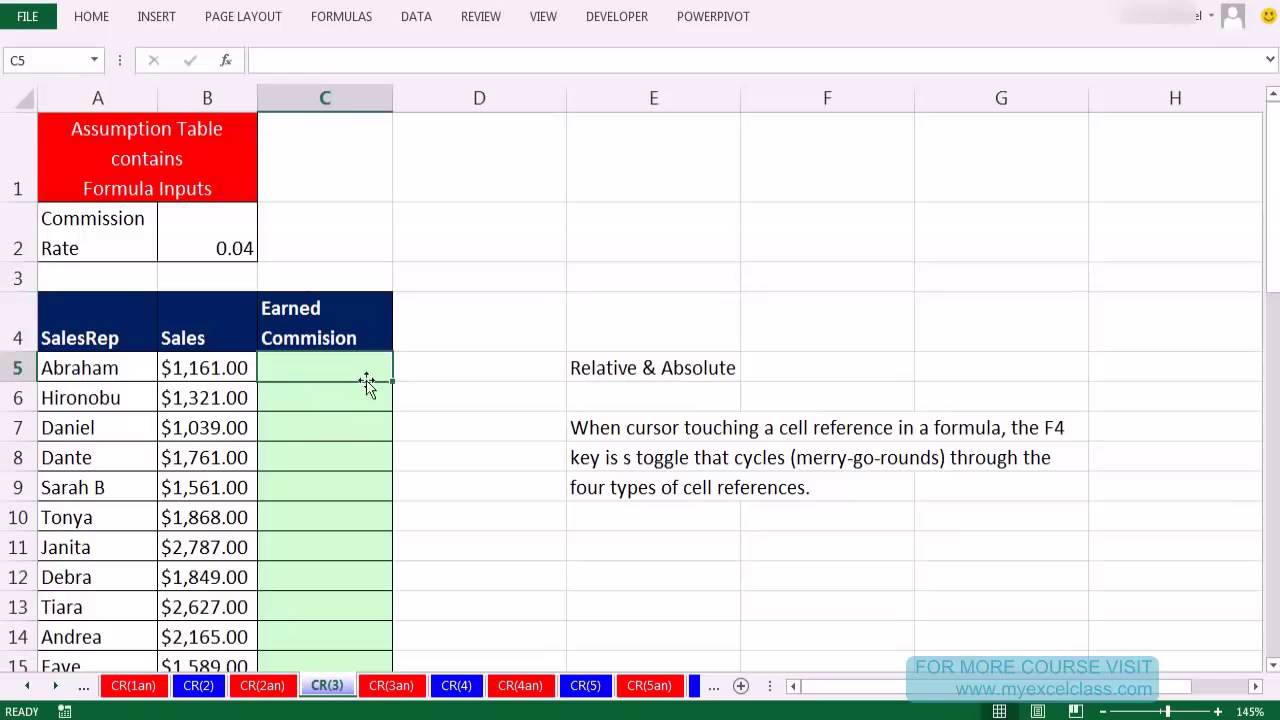
text(=)
key(Left)
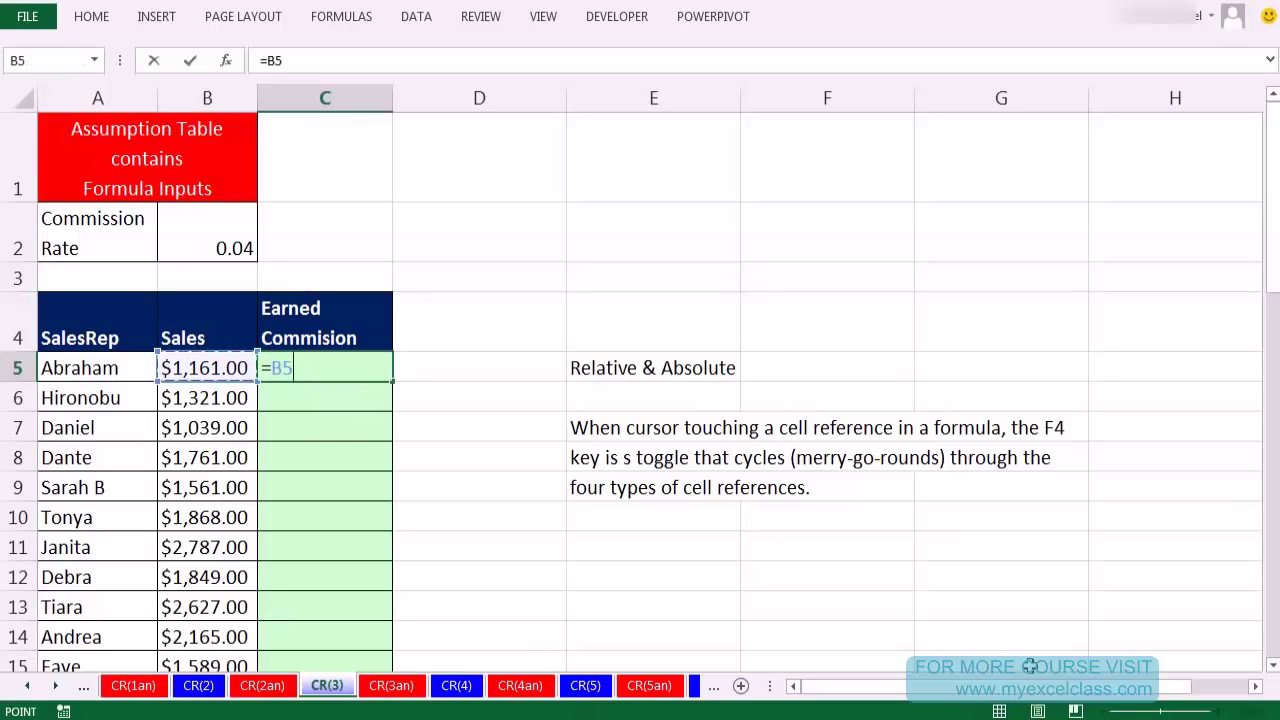
text(*)
click(225, 231)
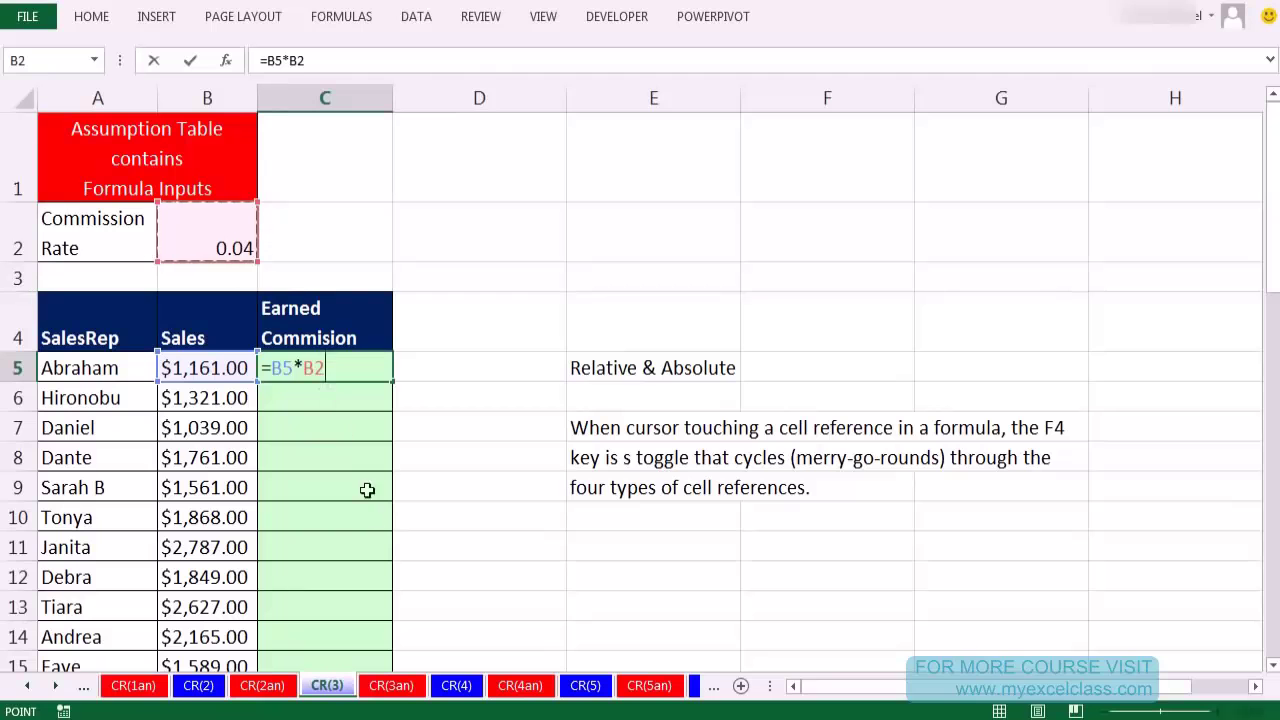
key(F4)
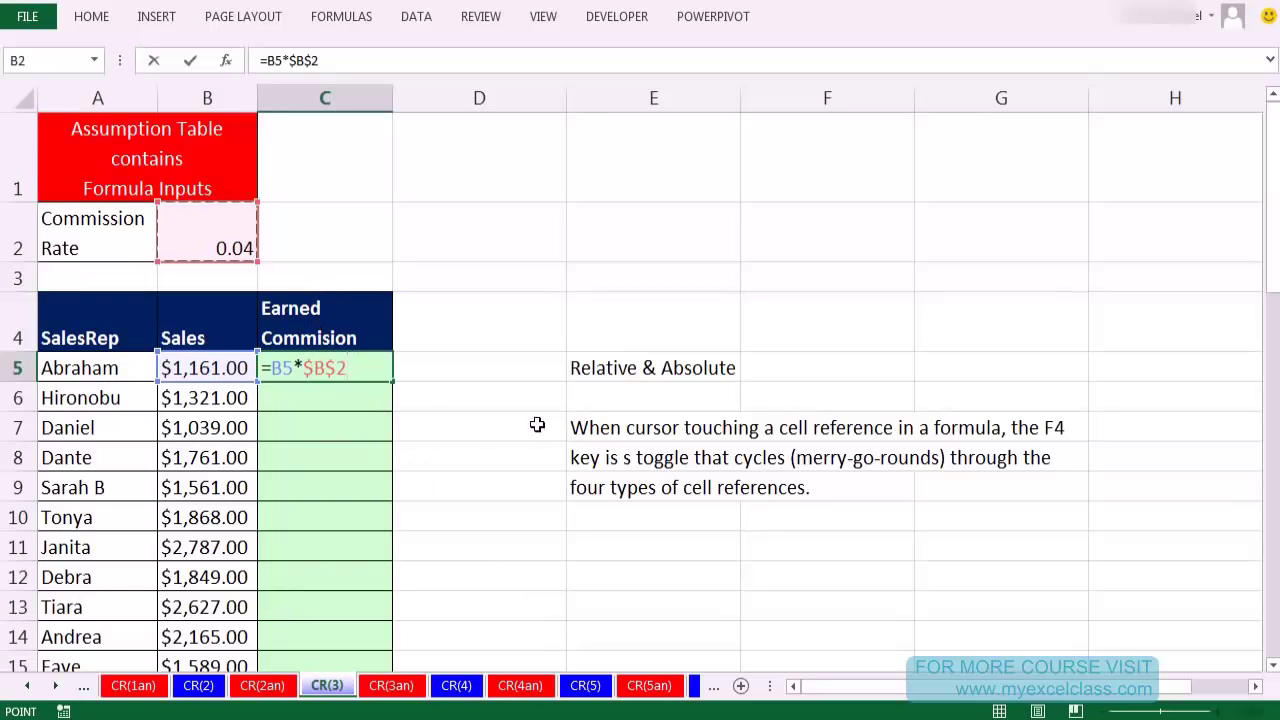
key(ctrl+Return)
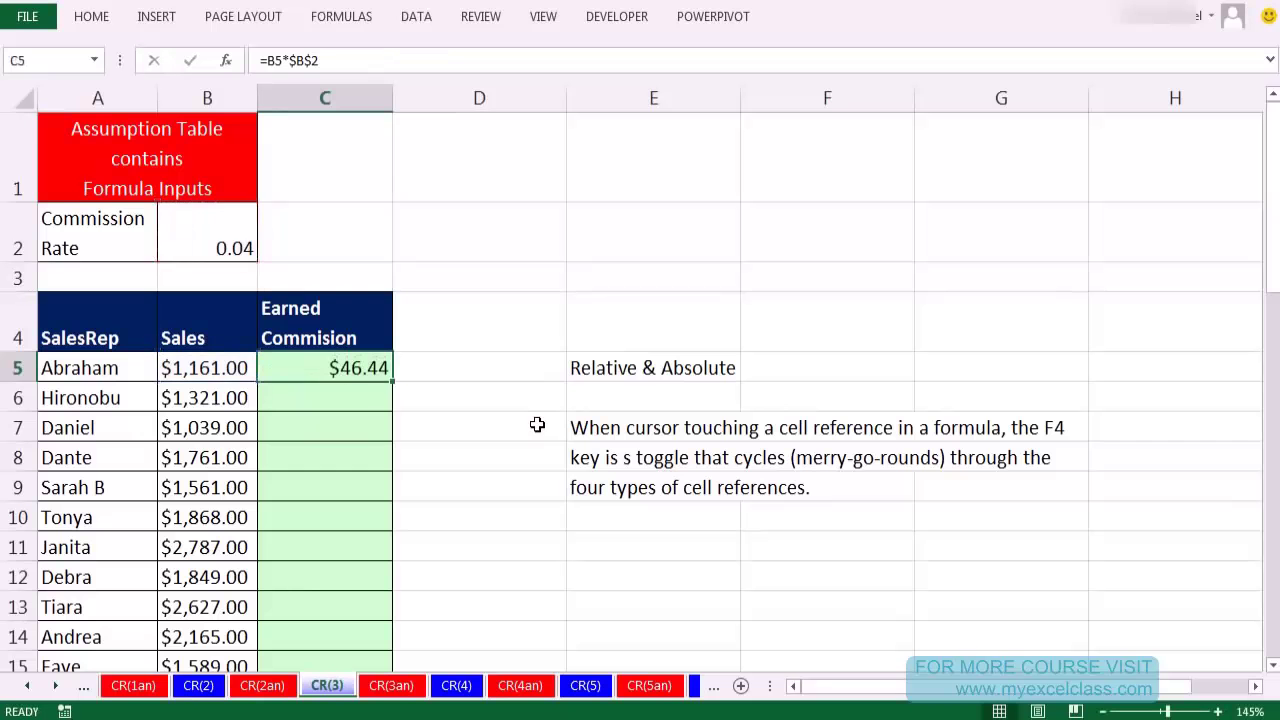
Copy the C5 commission formula down to C52 and check the references in the last cell's formula.
double_click(395, 383)
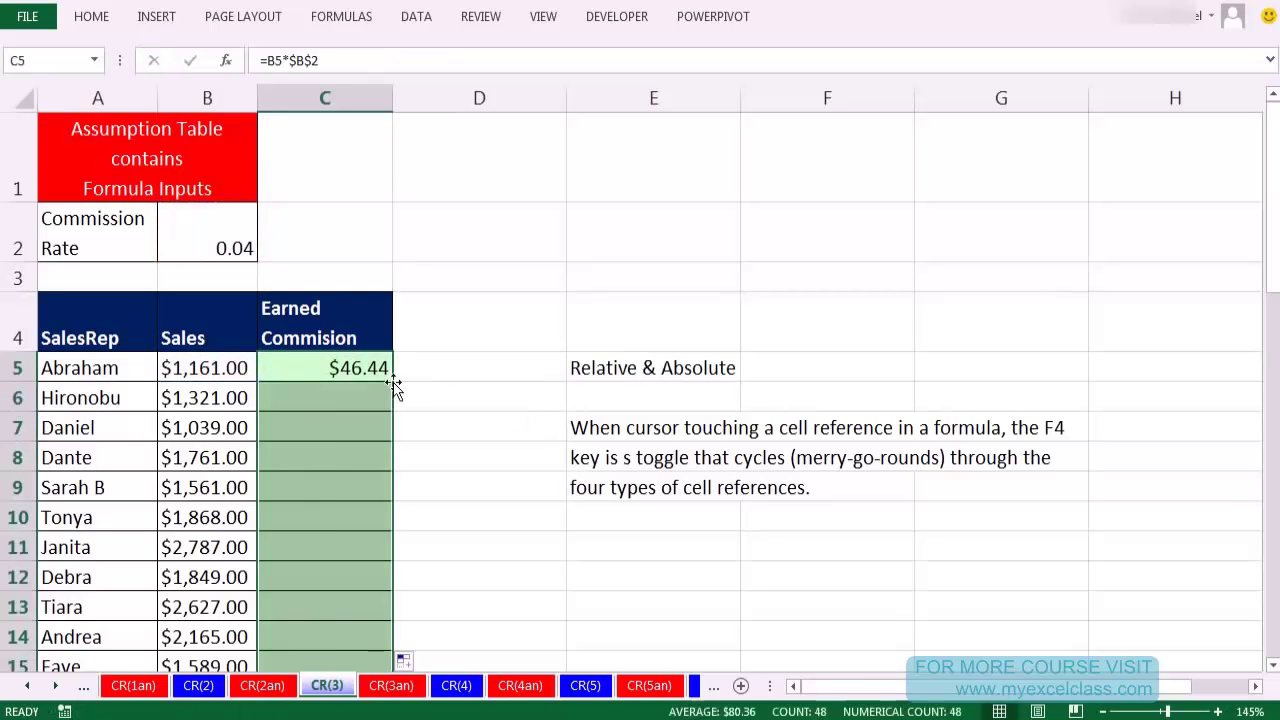
key(ctrl+period)
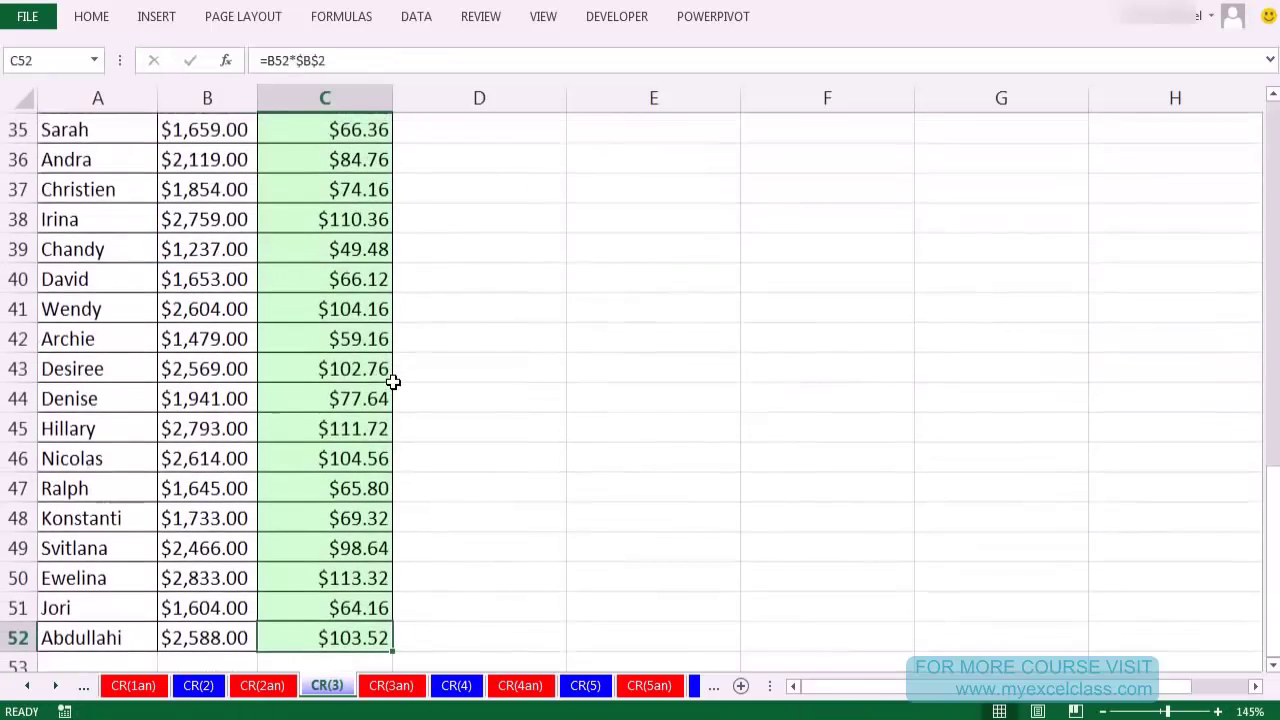
key(F2)
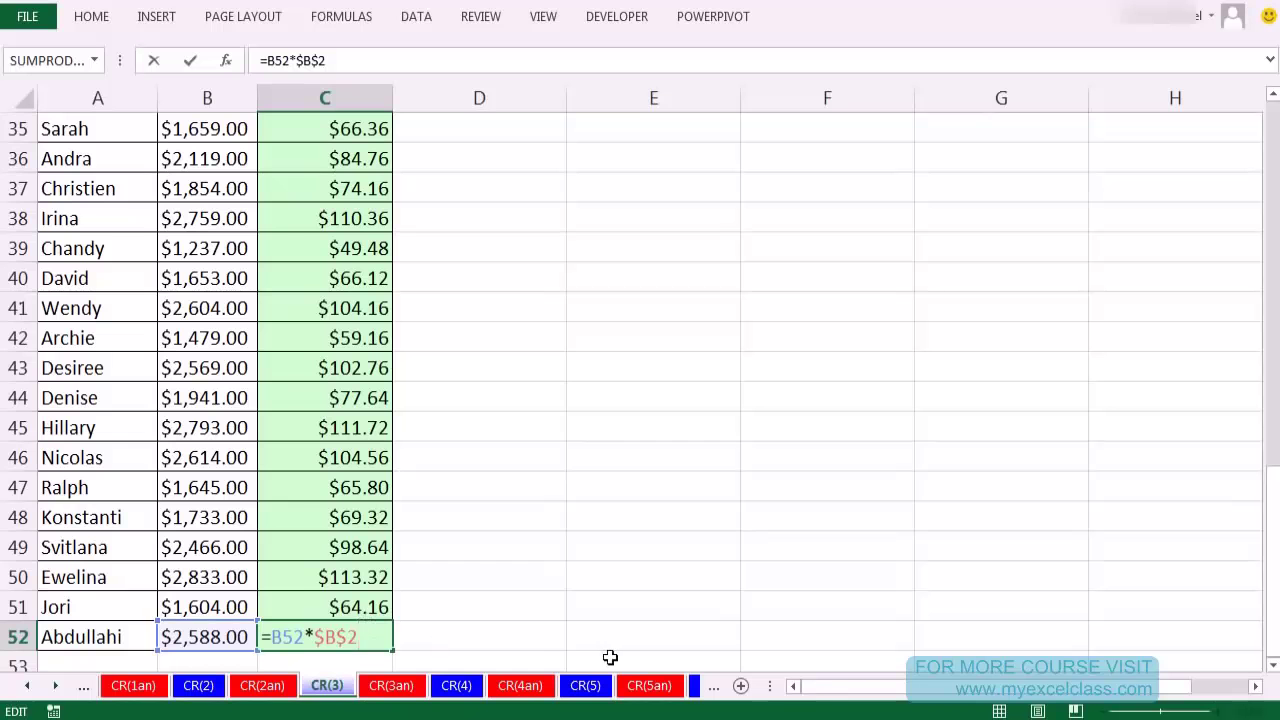
key(Escape)
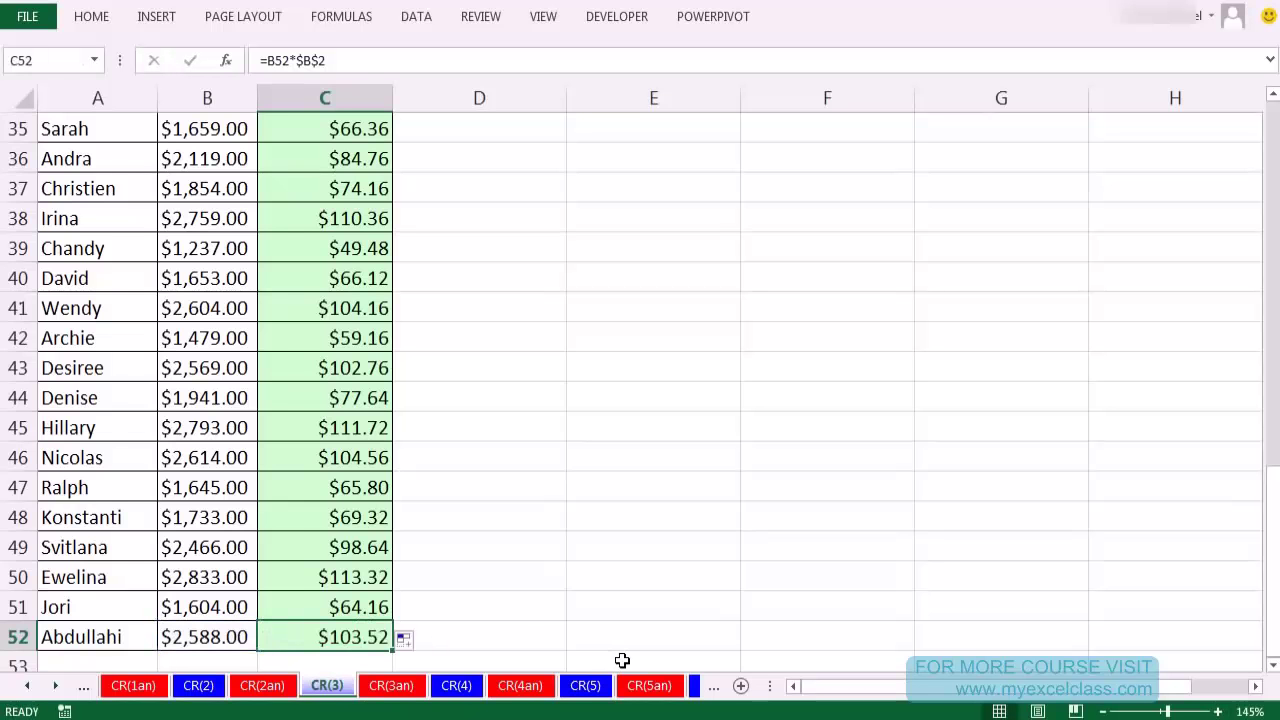
key(ctrl+Home)
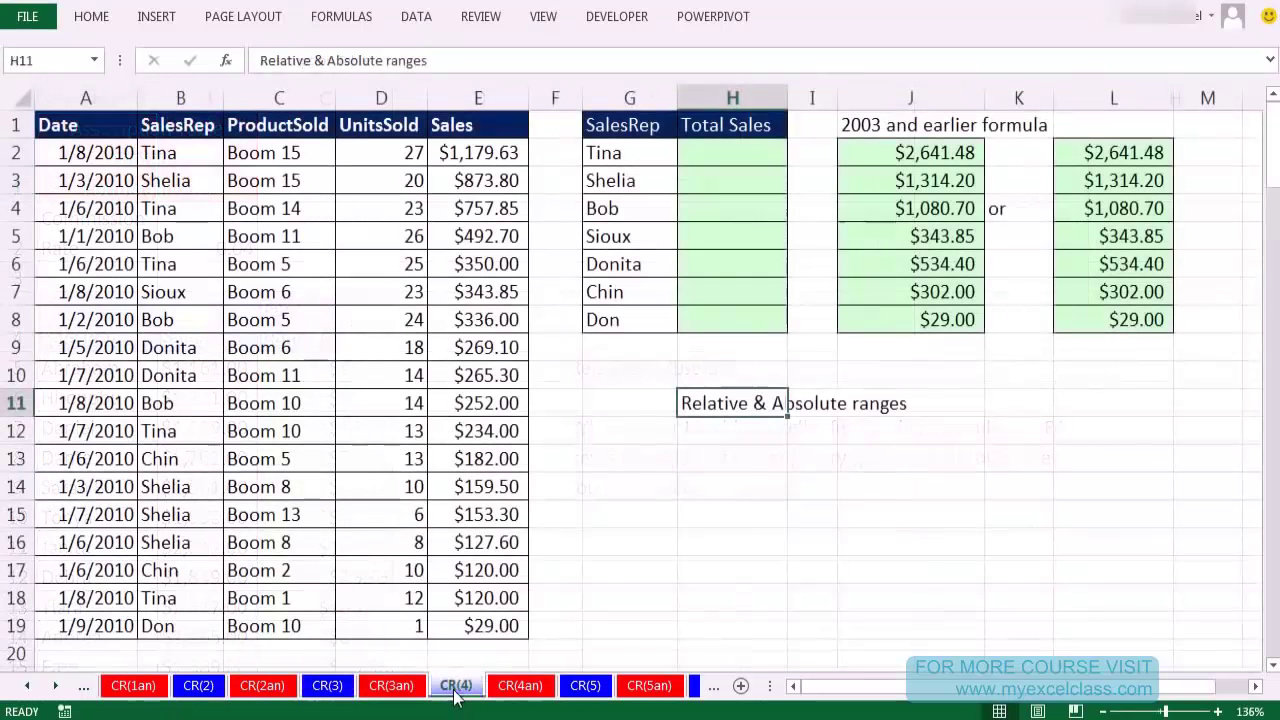
On sheet CR(4), start a SUMIFS formula in H2 with the absolute sum range $E$2:$E$19.
click(456, 686)
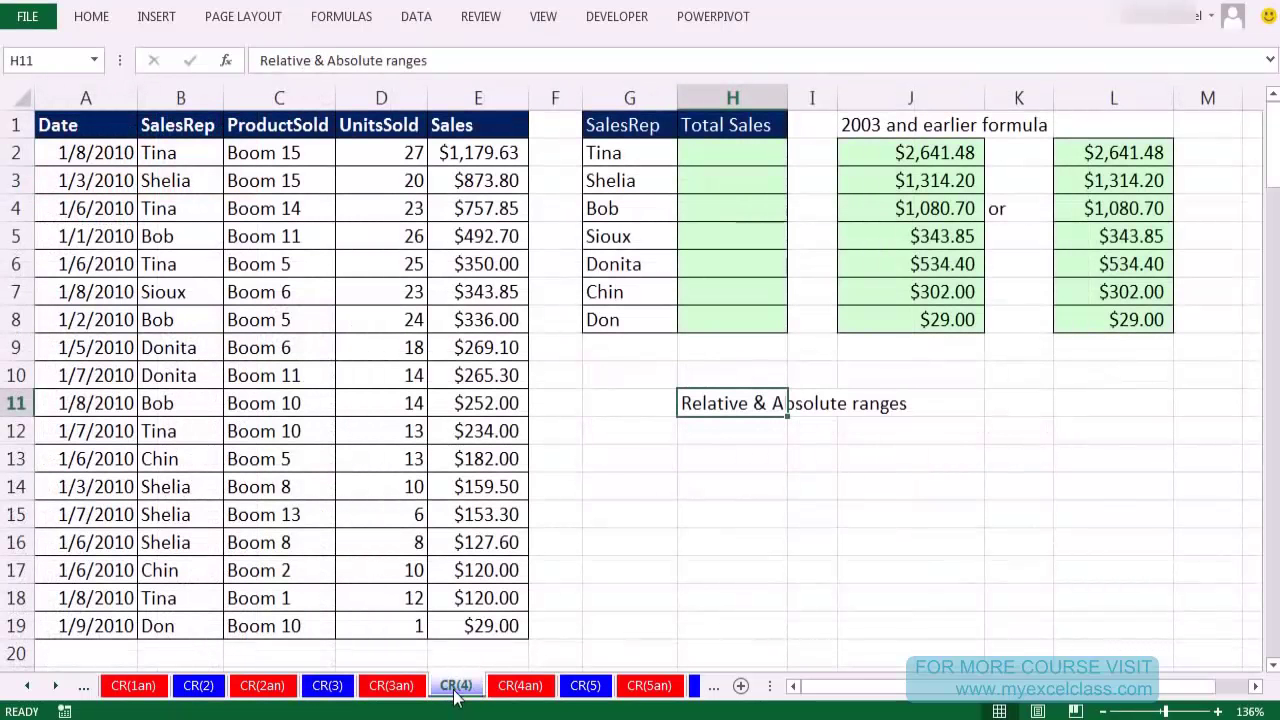
click(742, 461)
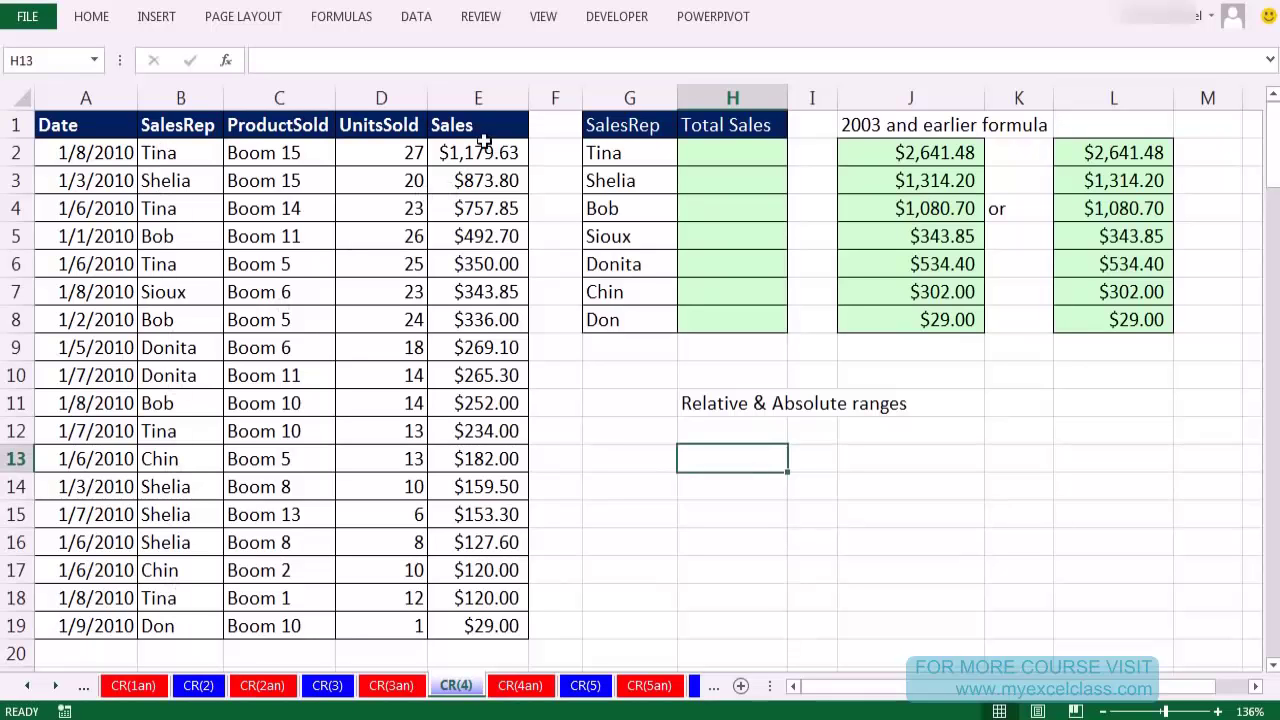
click(748, 156)
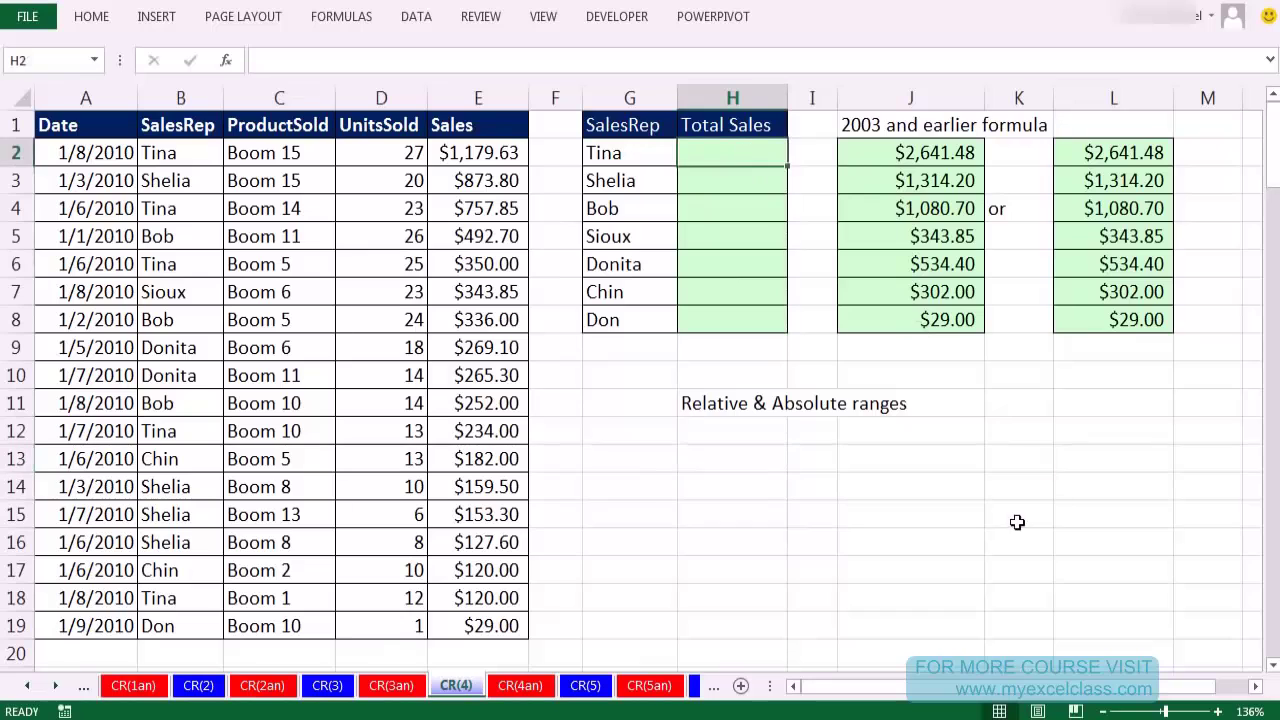
text(=sumi)
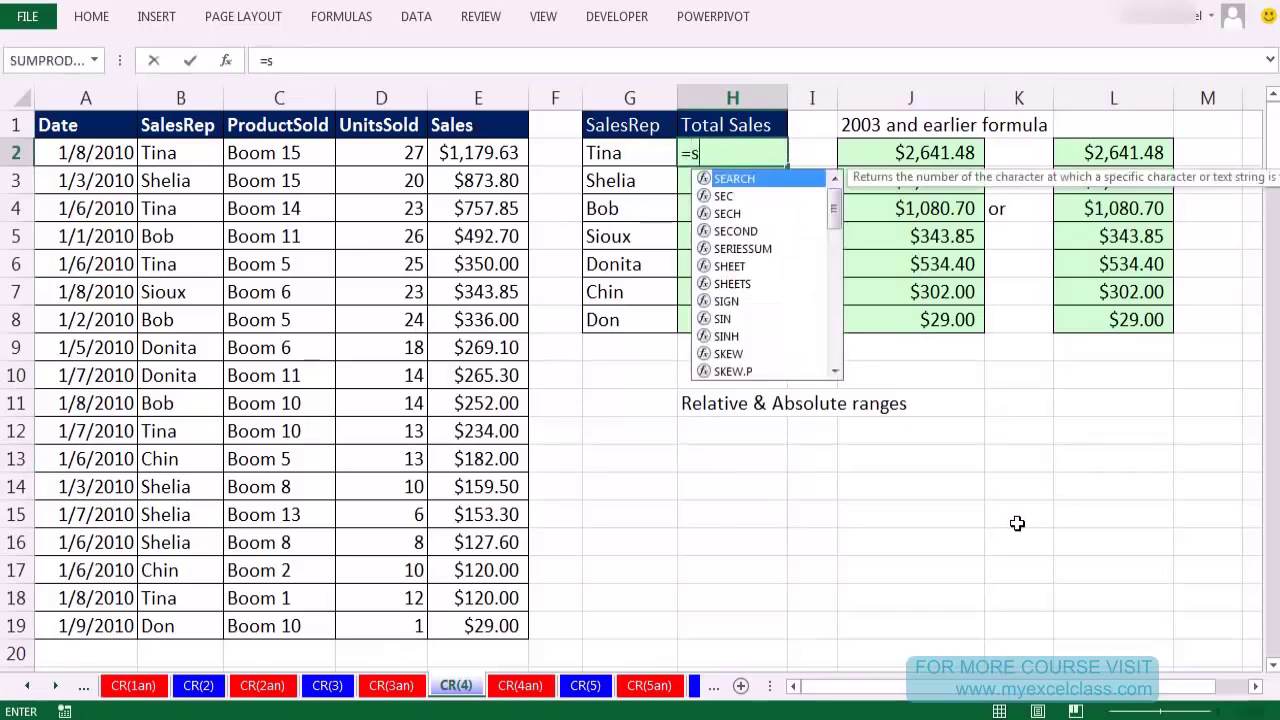
text(f)
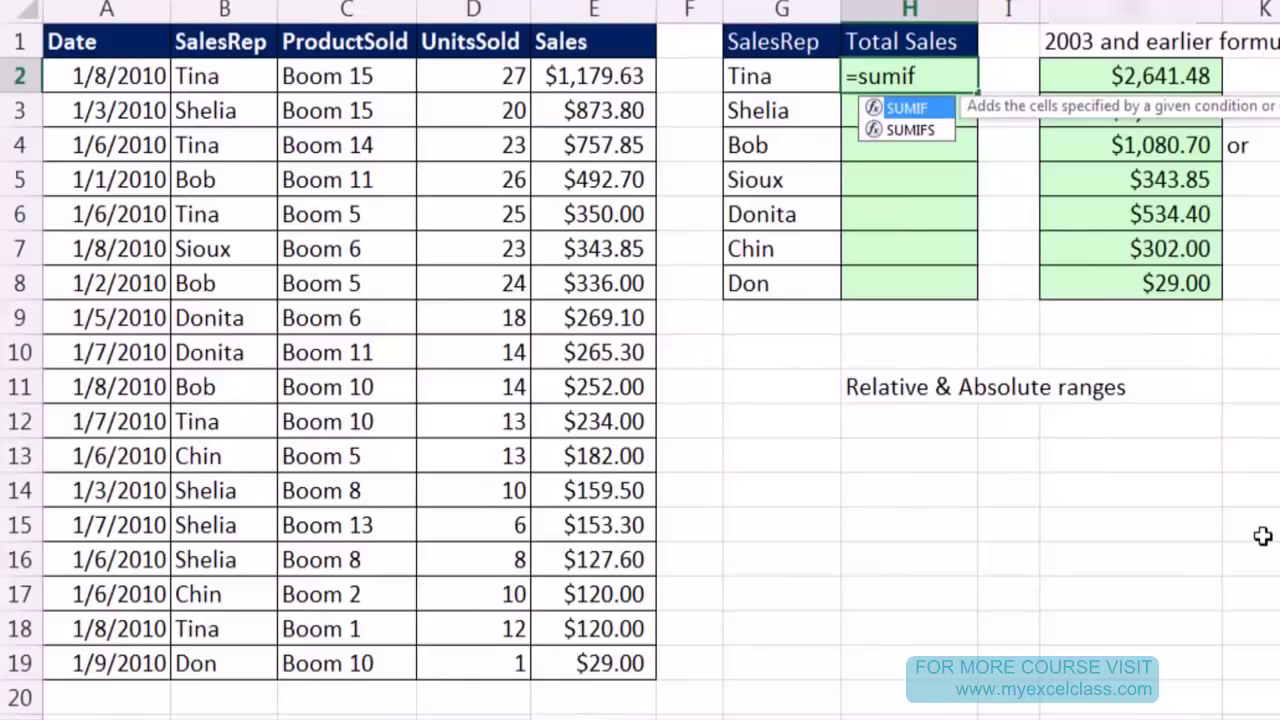
text(s)
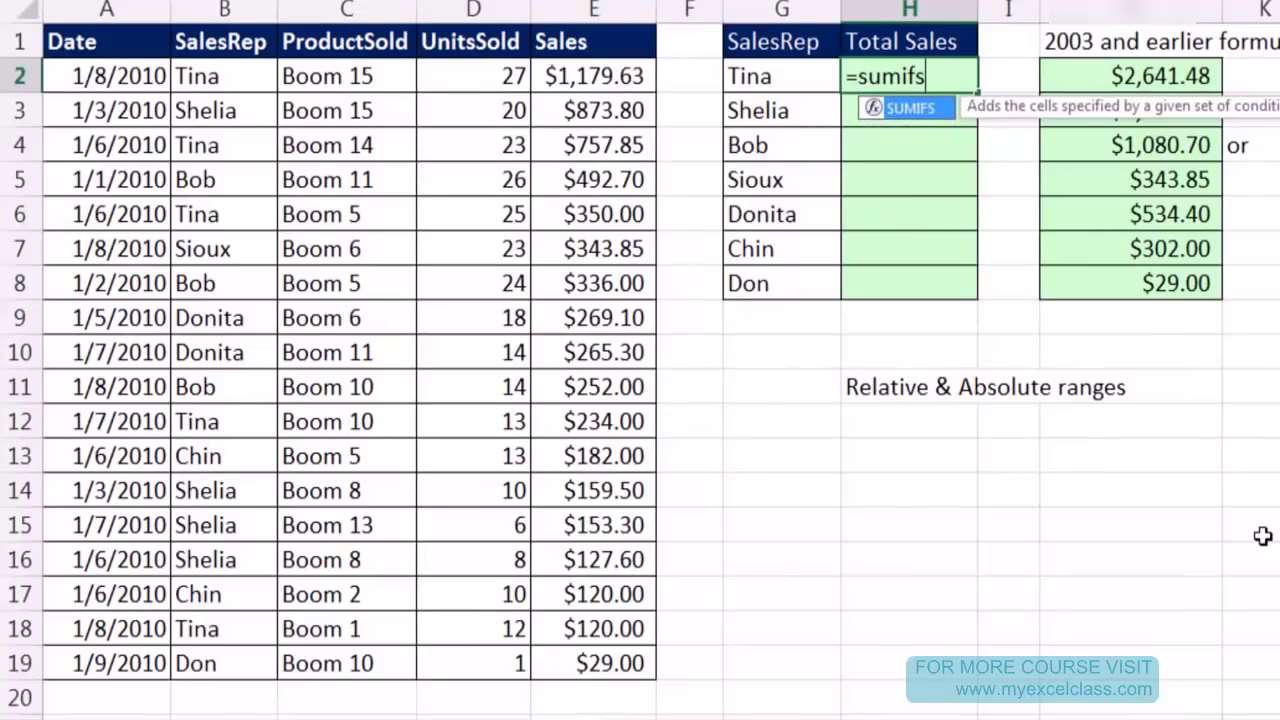
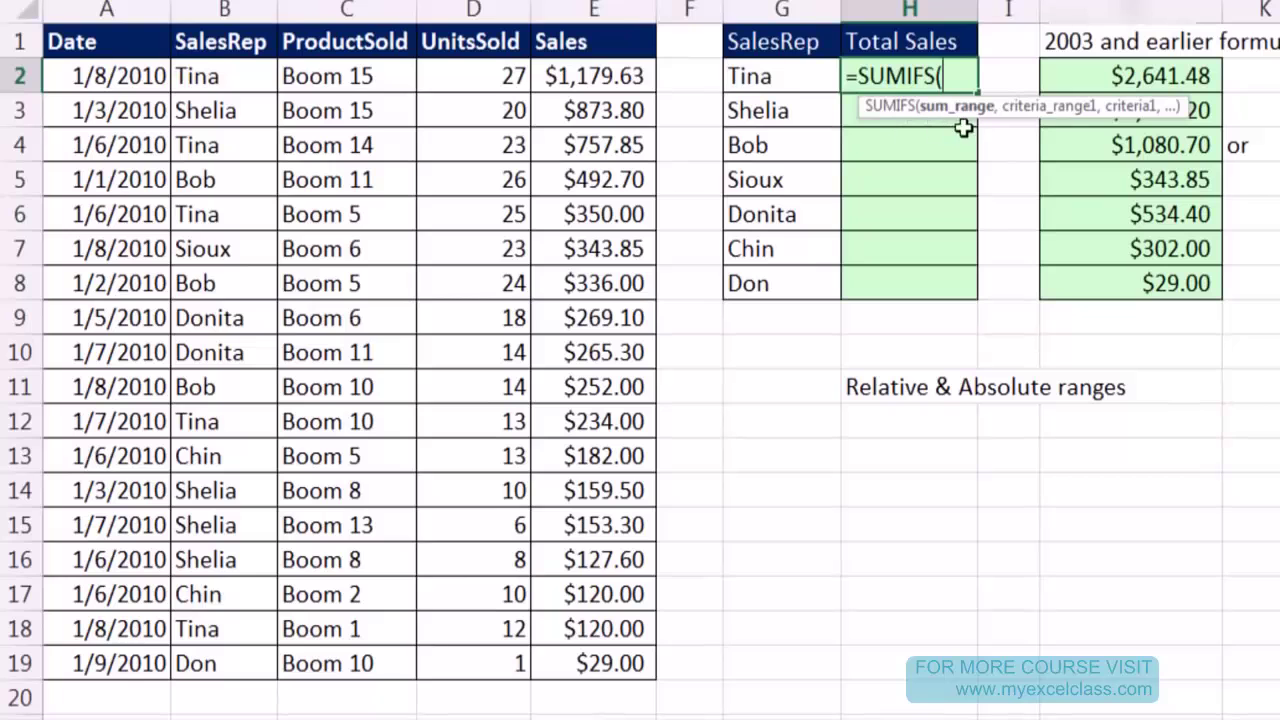
click(567, 78)
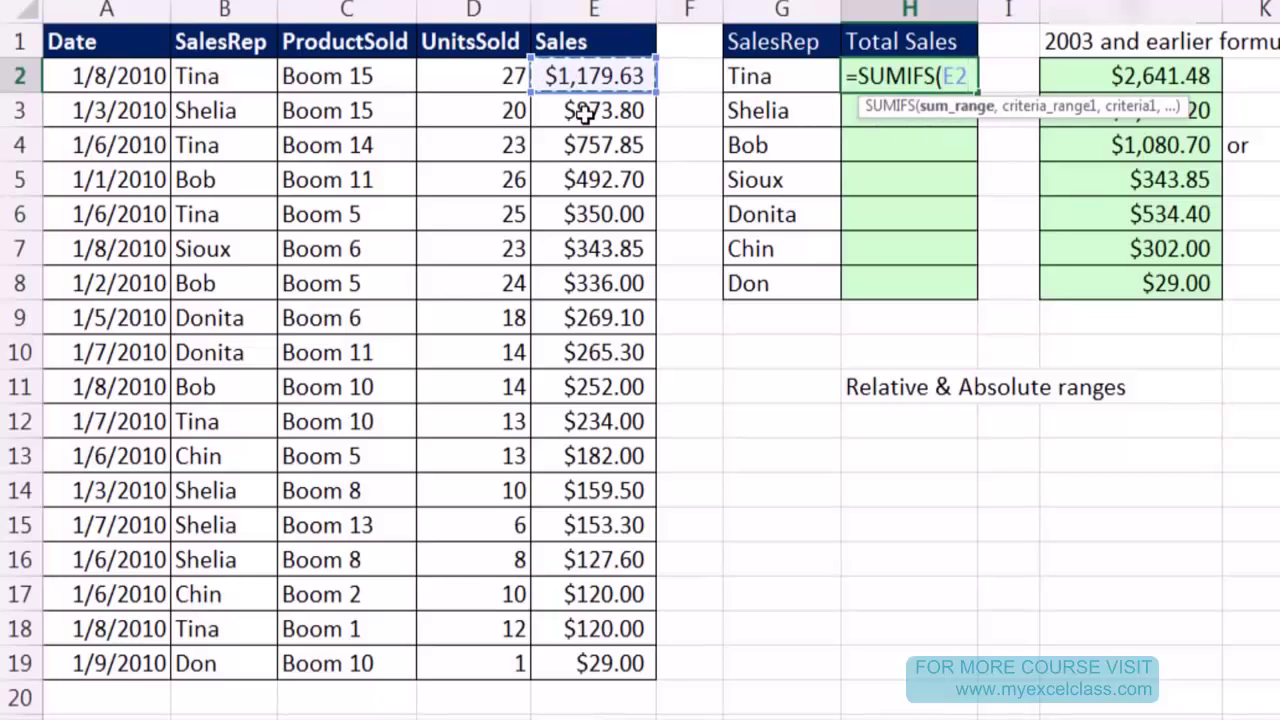
key(ctrl+shift+Down)
key(F4)
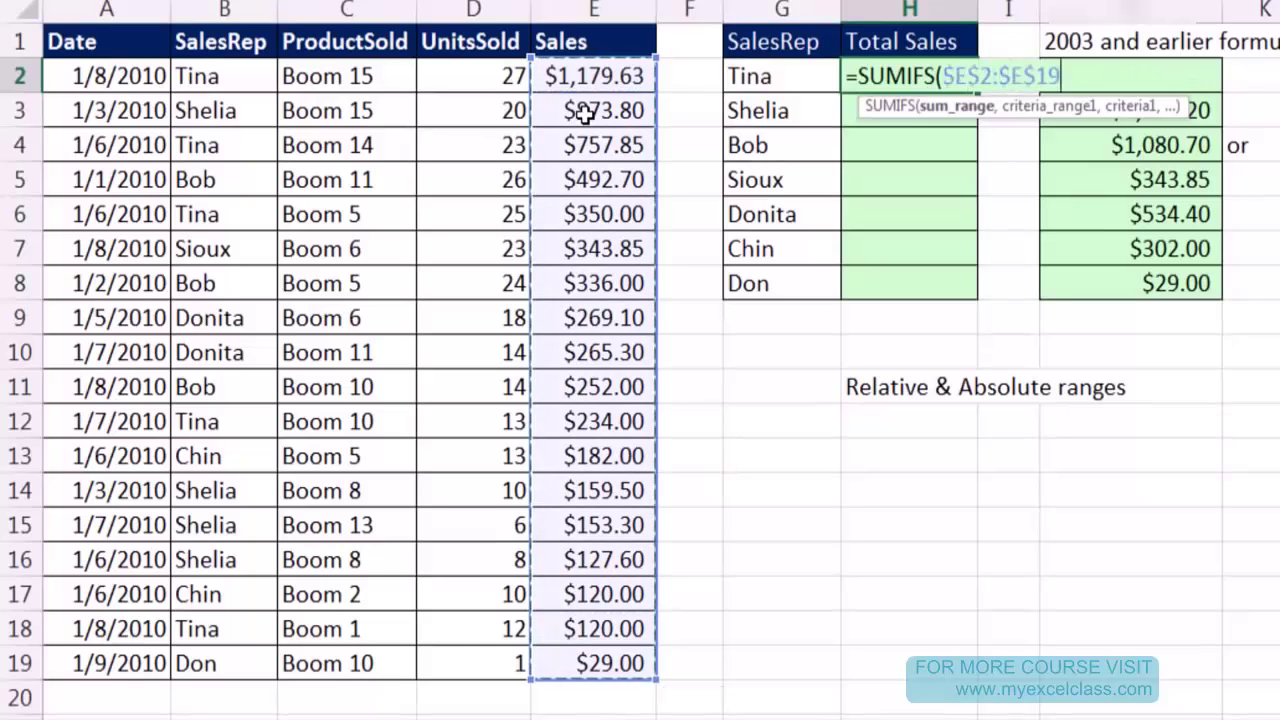
text(,)
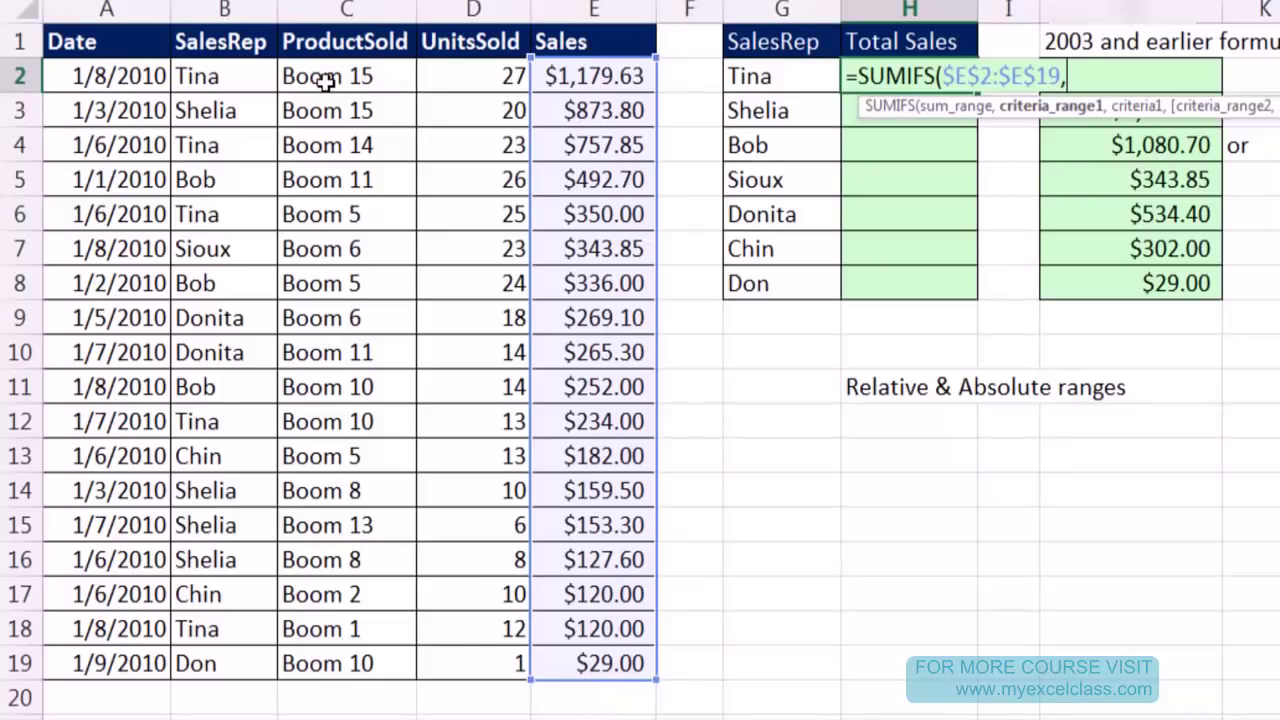
Complete the H2 formula with absolute criteria range $B$2:$B$19 and relative criterion G2, and copy it down to H8.
click(203, 76)
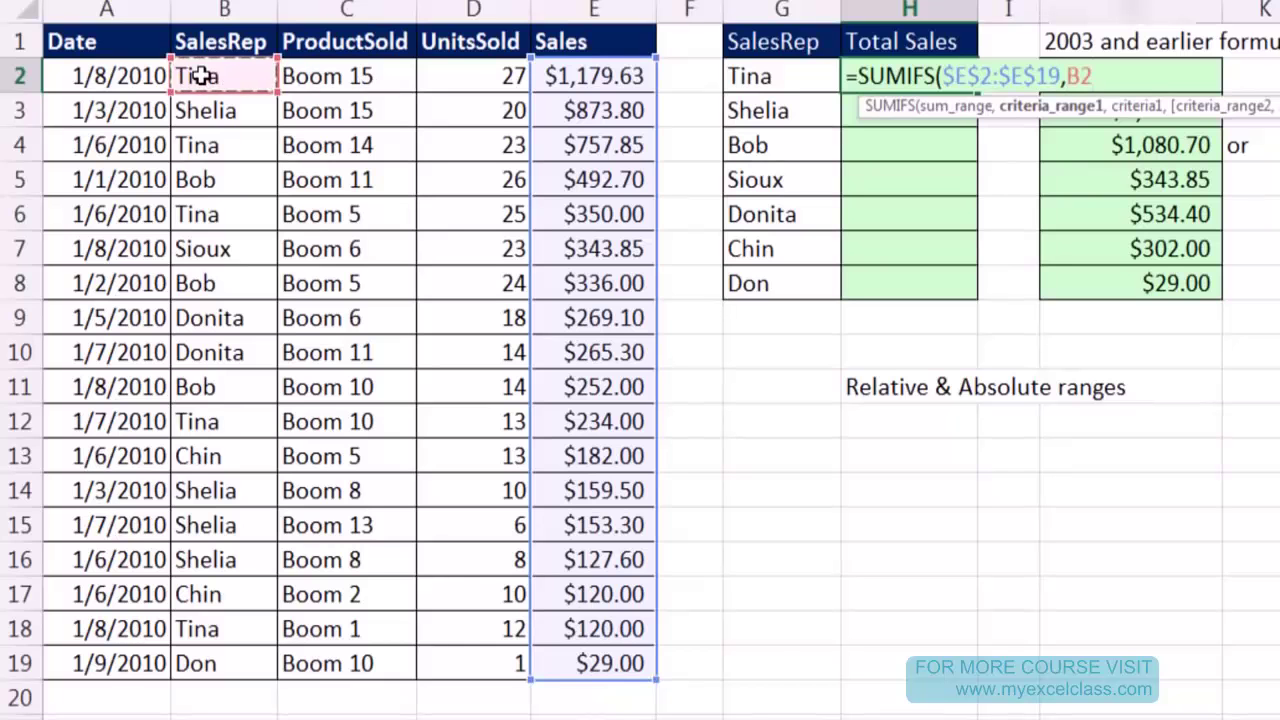
key(ctrl+shift+Down)
key(F4)
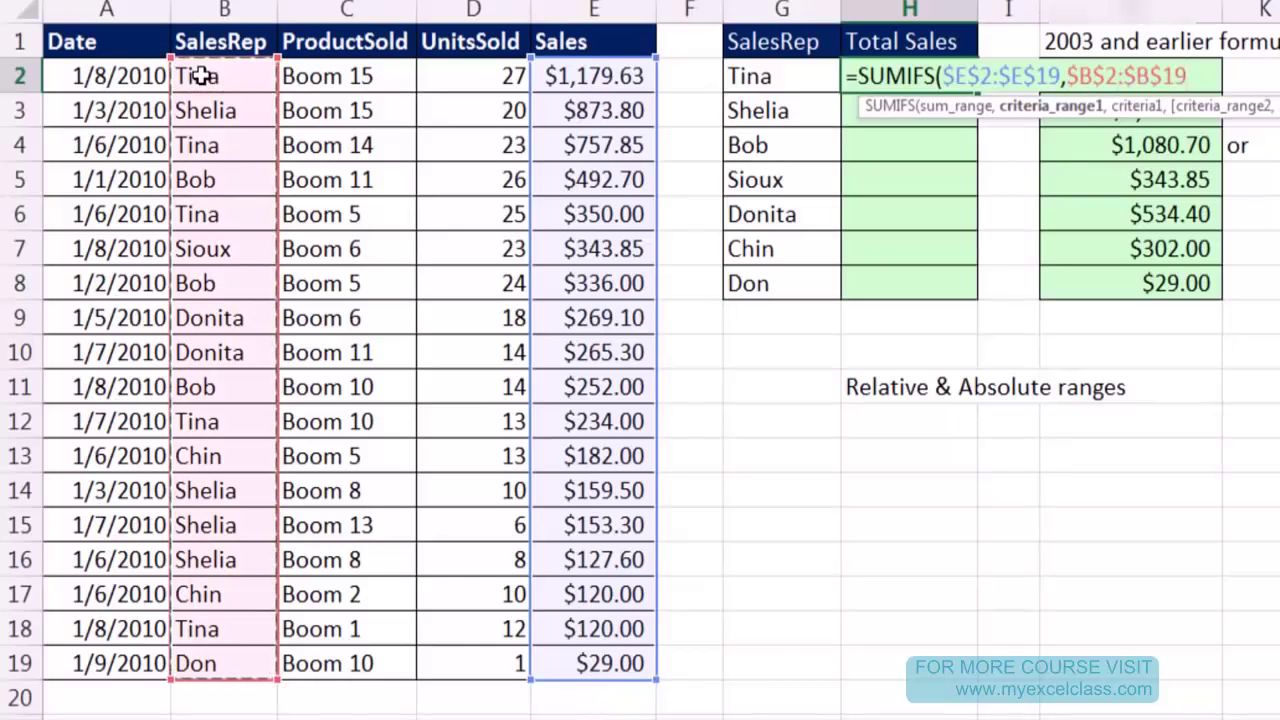
text(,)
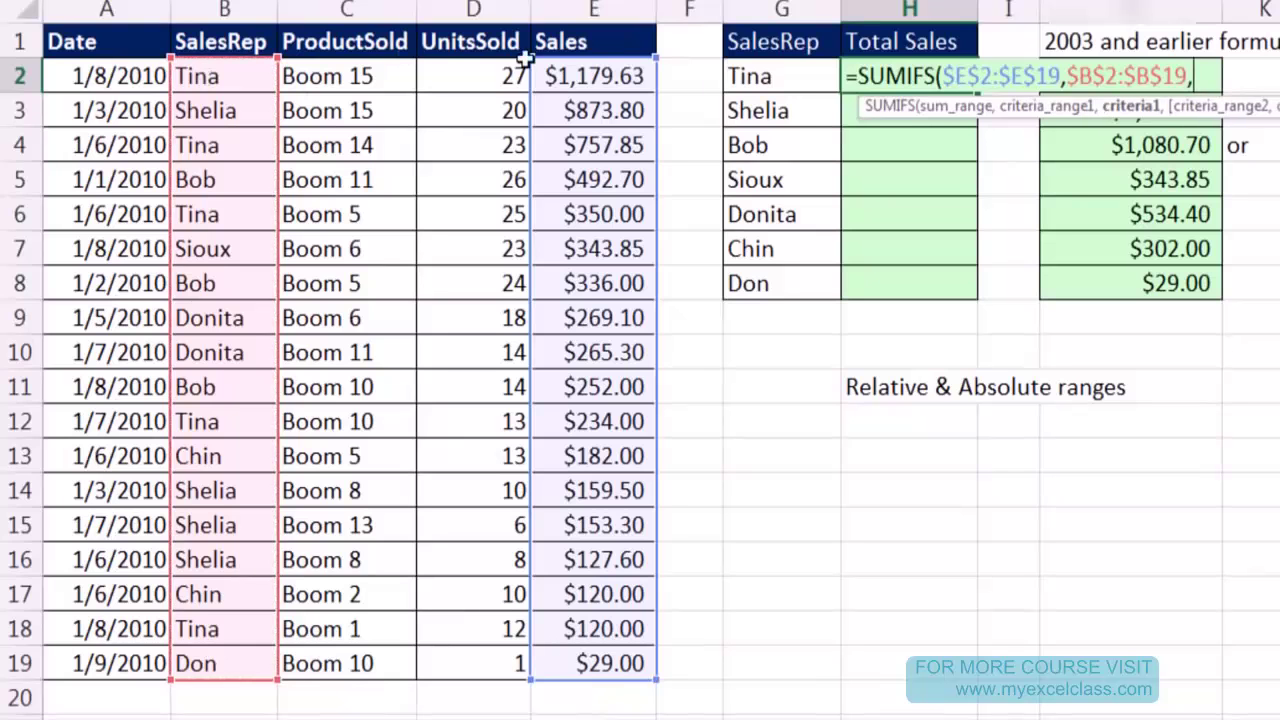
click(773, 78)
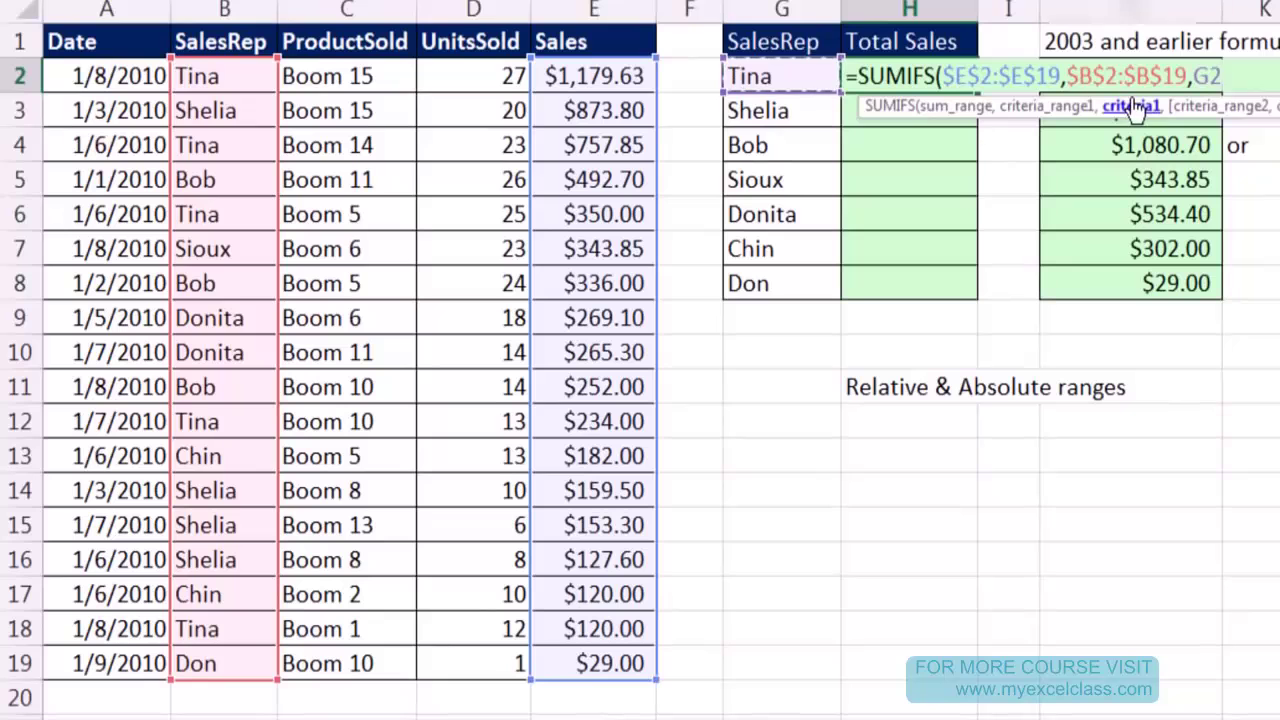
text())
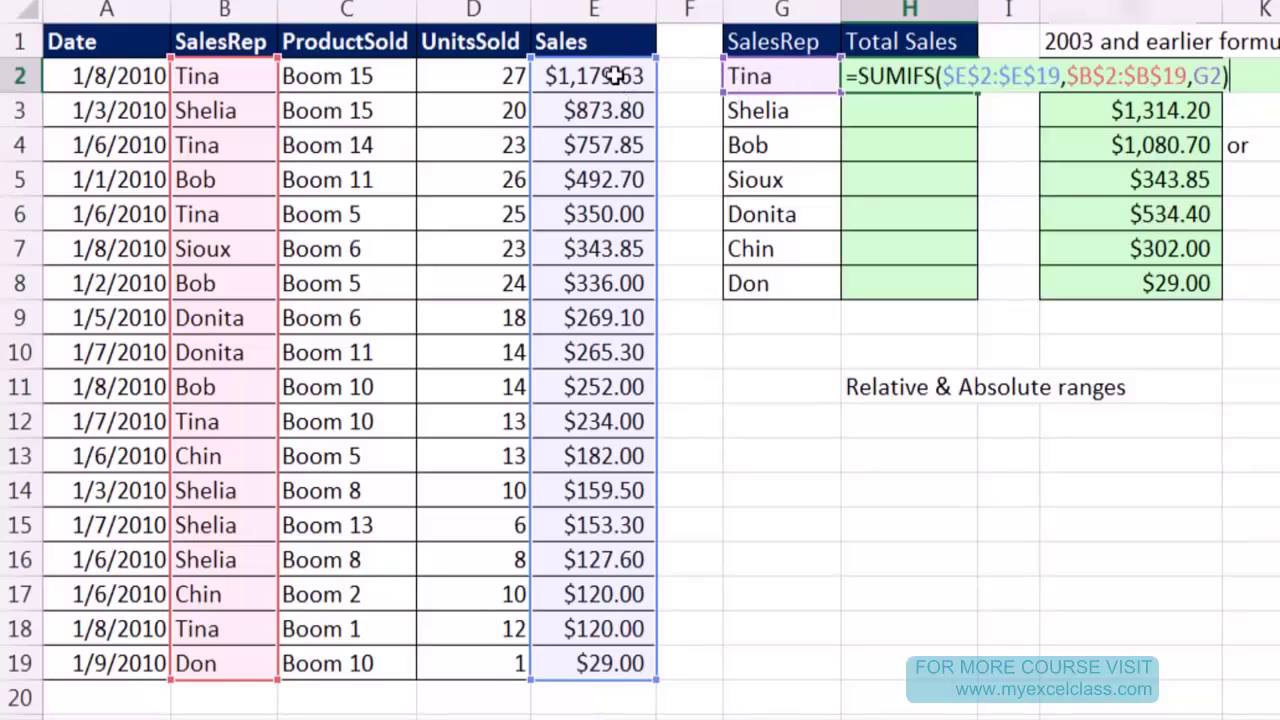
key(ctrl+Return)
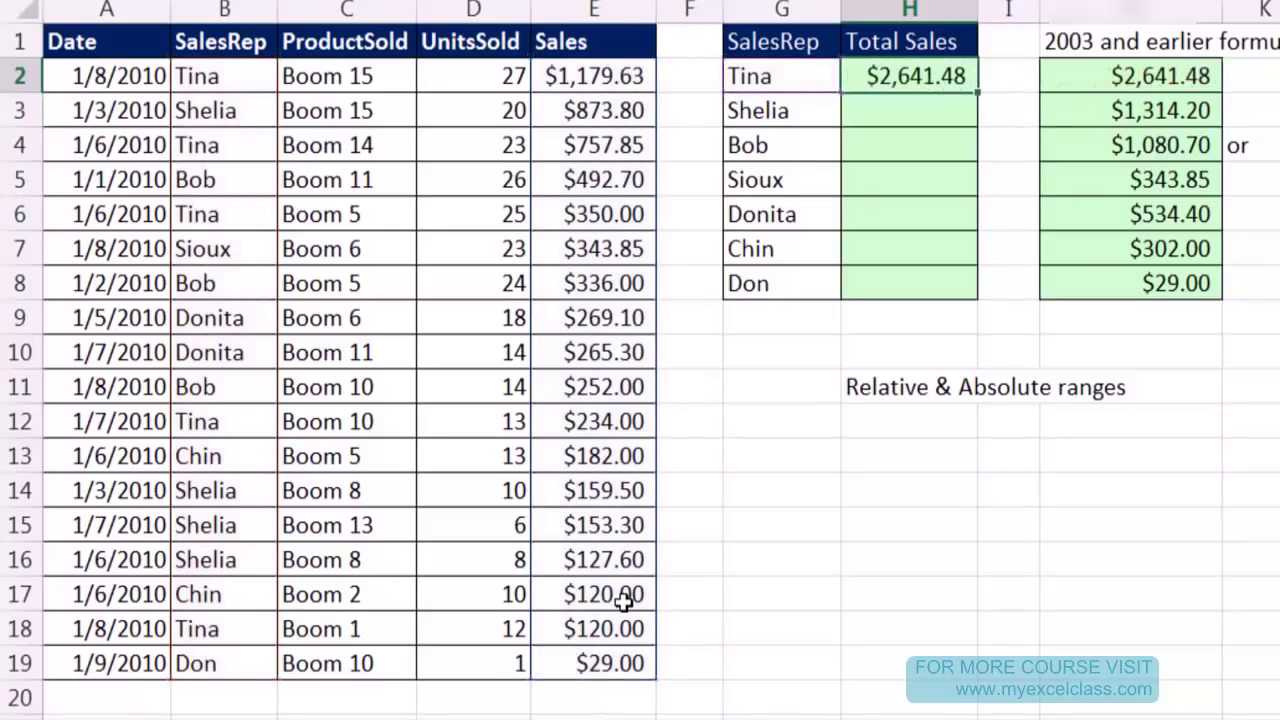
double_click(977, 92)
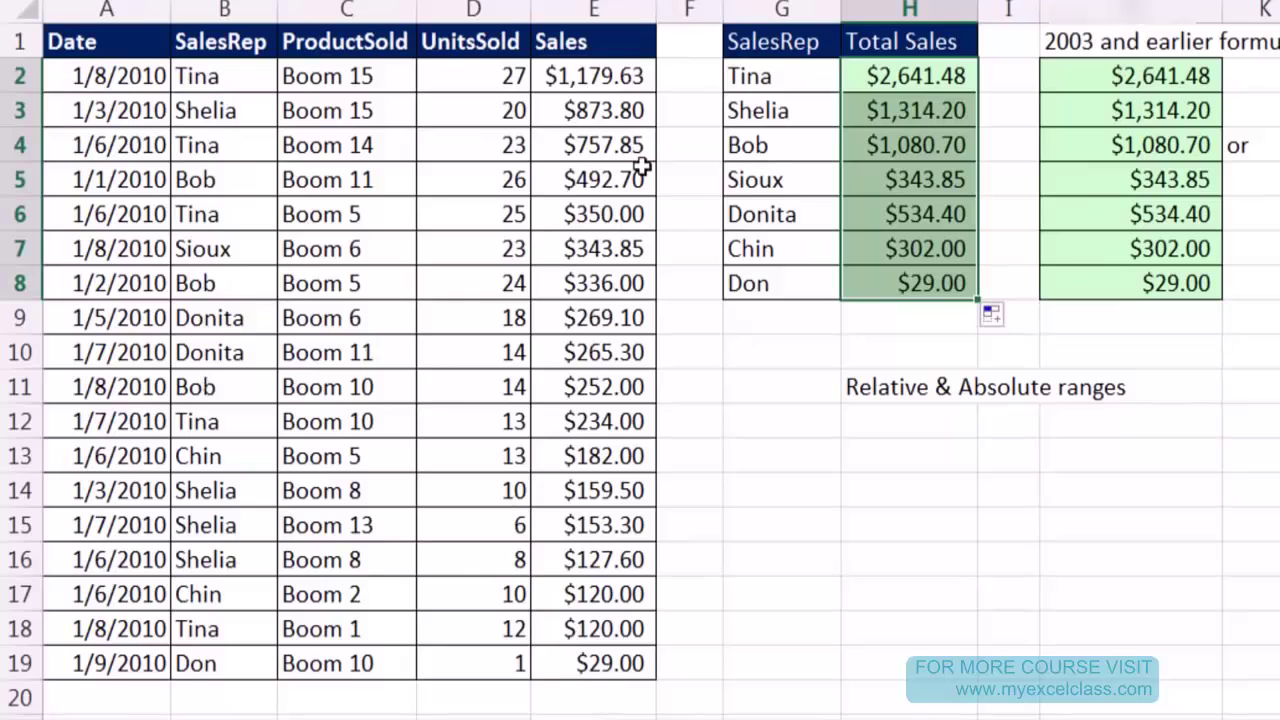
Select the first sales rep's amounts in E2, E4, E6, E12 and E18 together to check their sum against H2.
click(593, 82)
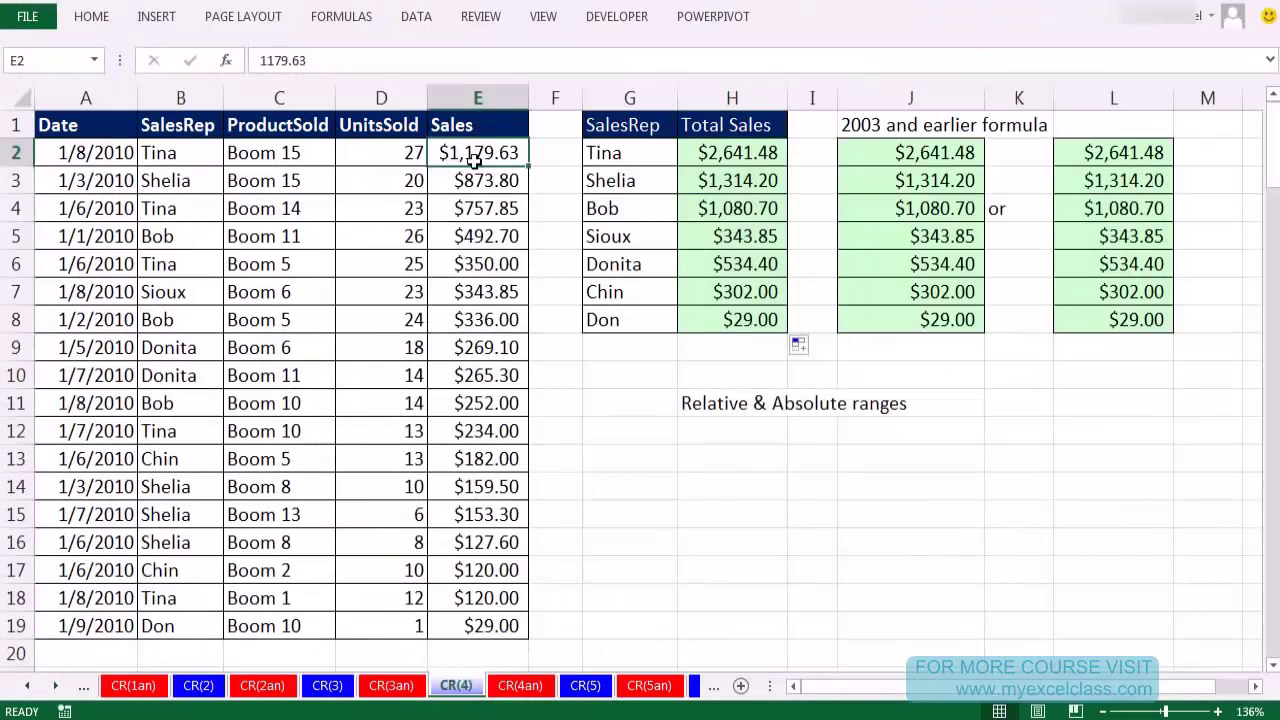
ctrl+click(470, 212)
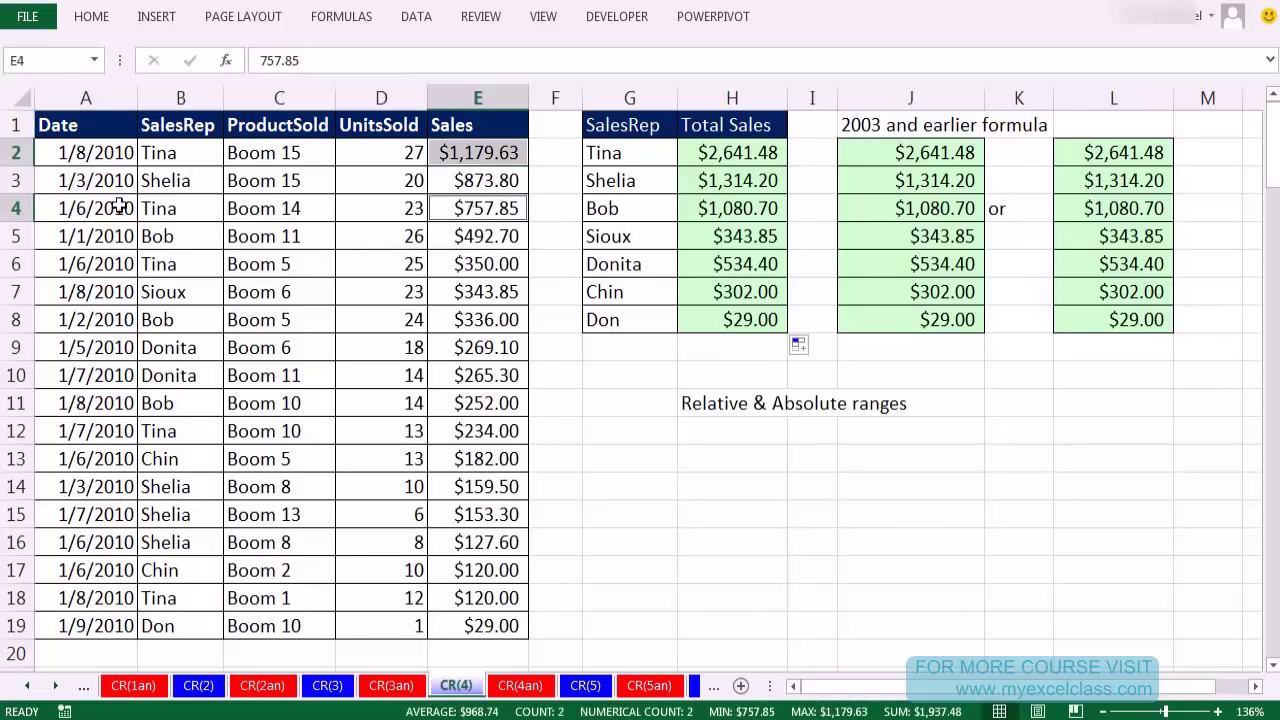
ctrl+click(466, 261)
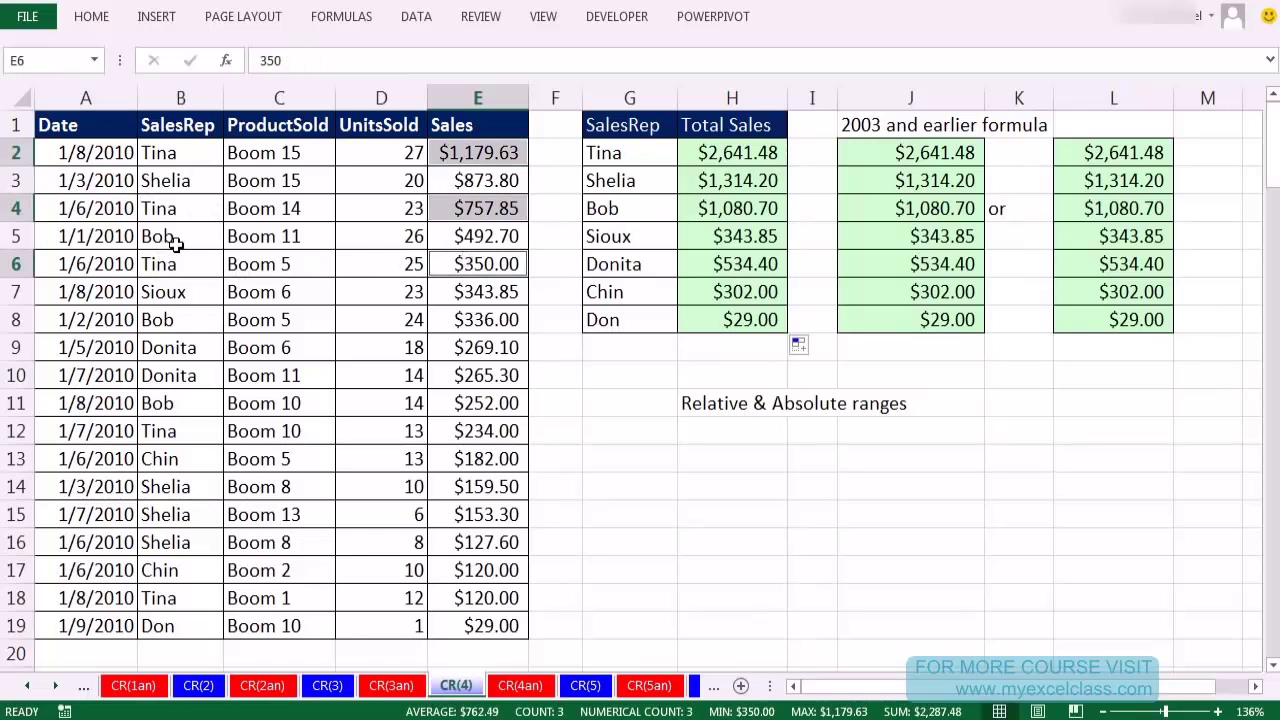
ctrl+click(466, 434)
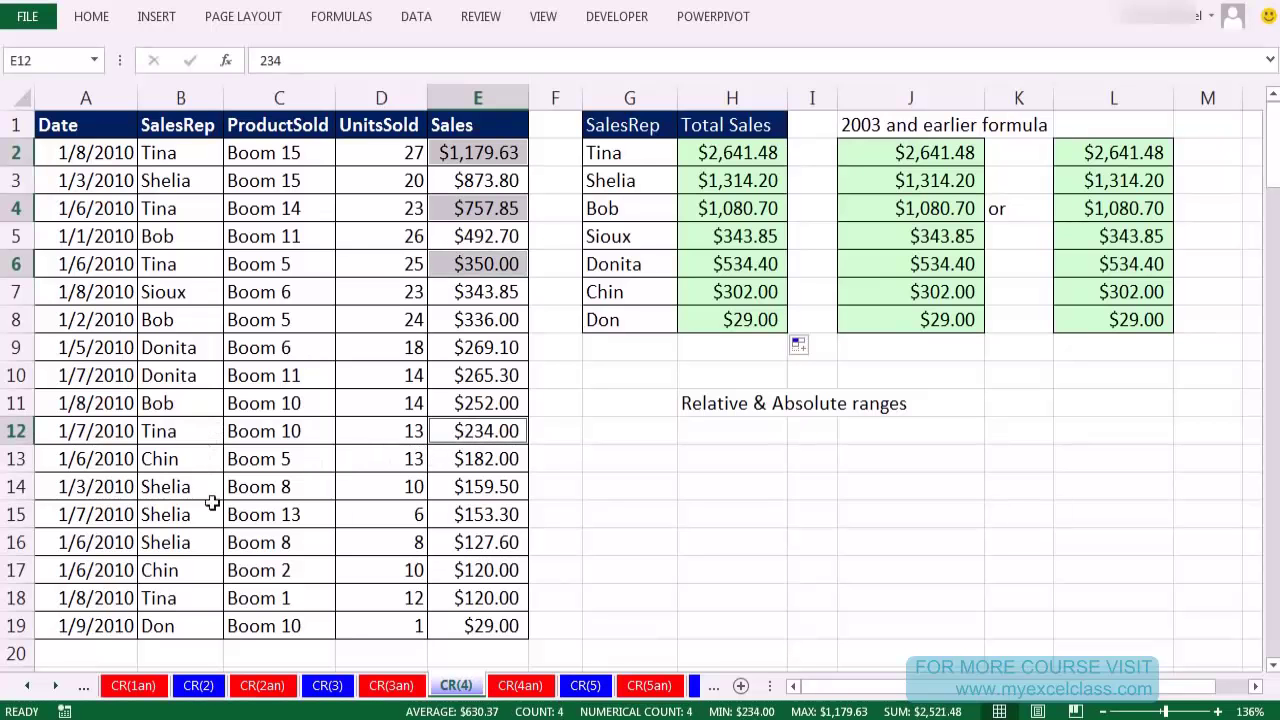
ctrl+click(480, 600)
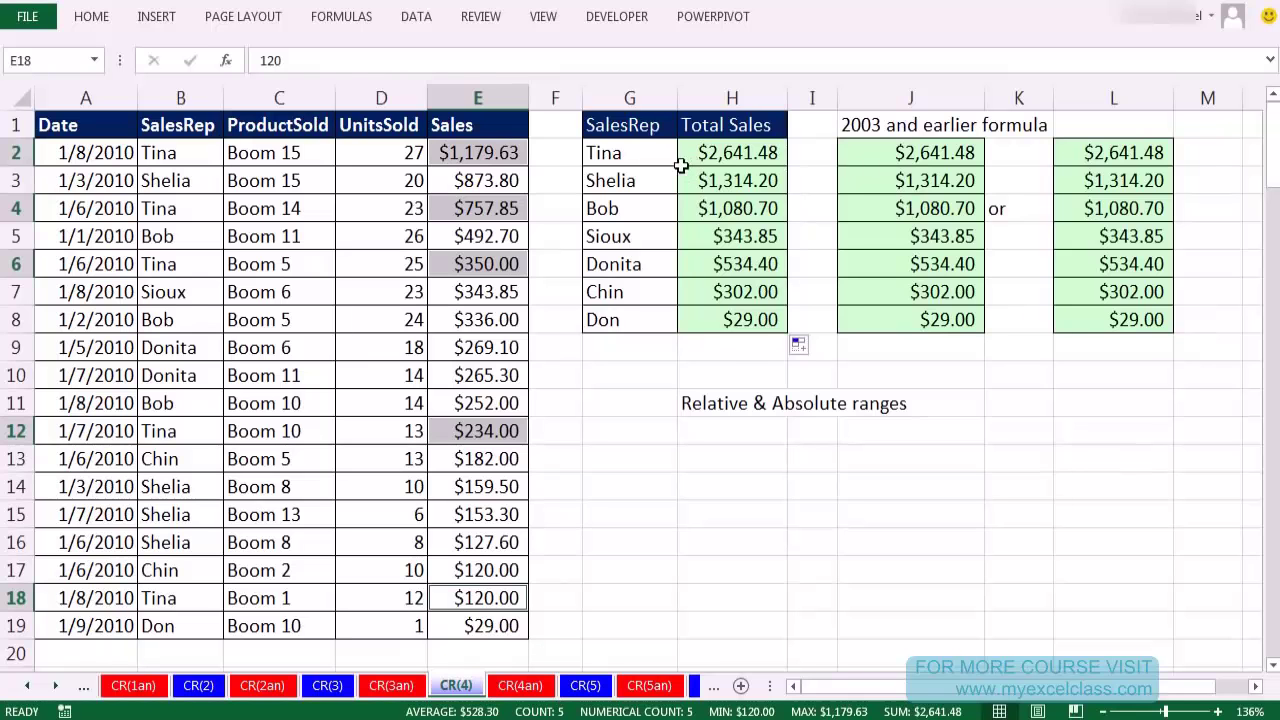
Check the range and criterion references in the last Total Sales formula, H8.
click(701, 323)
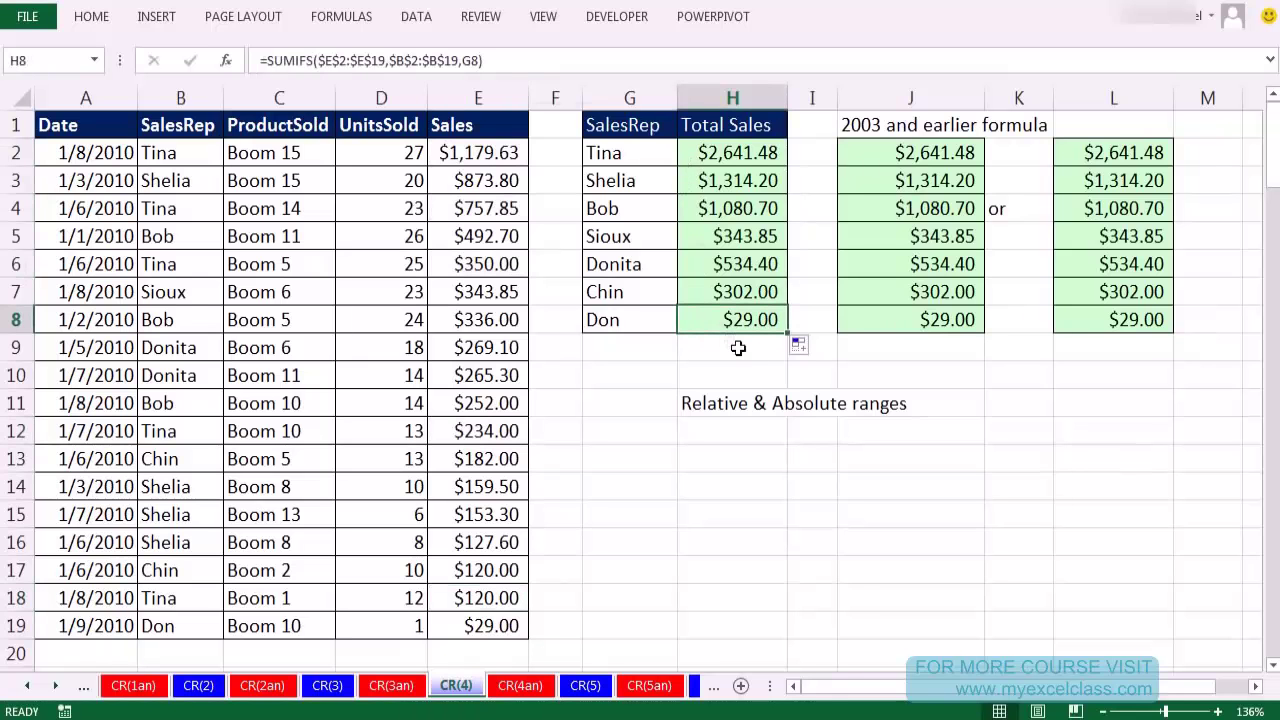
key(F2)
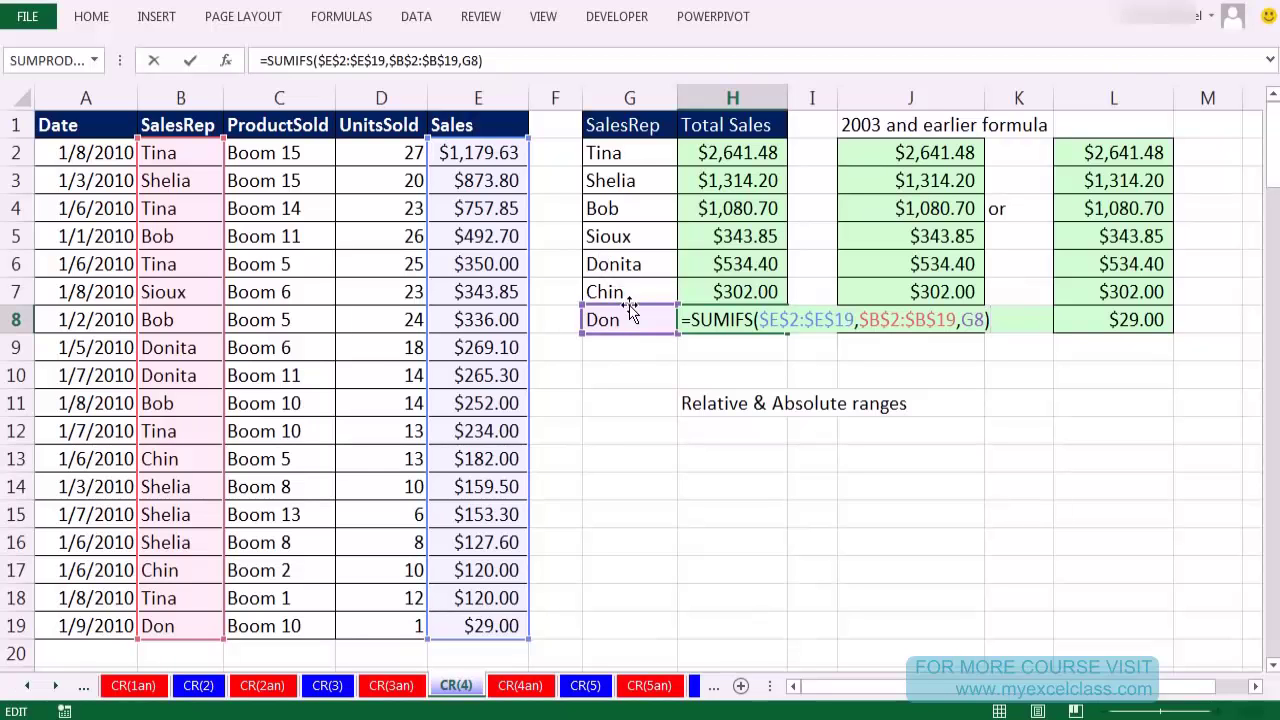
key(ctrl+Return)
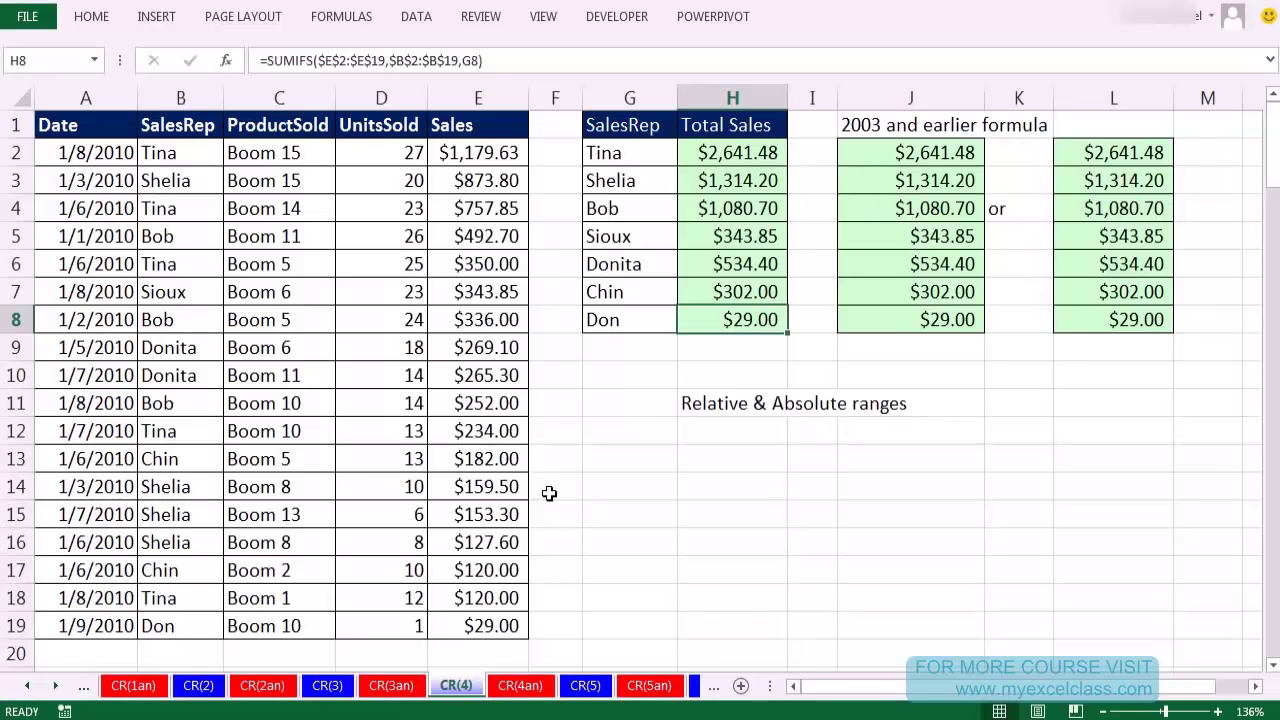
Open sheet CR(5) and examine the budget's monthly revenue cells and the empty expense cells for April.
click(585, 686)
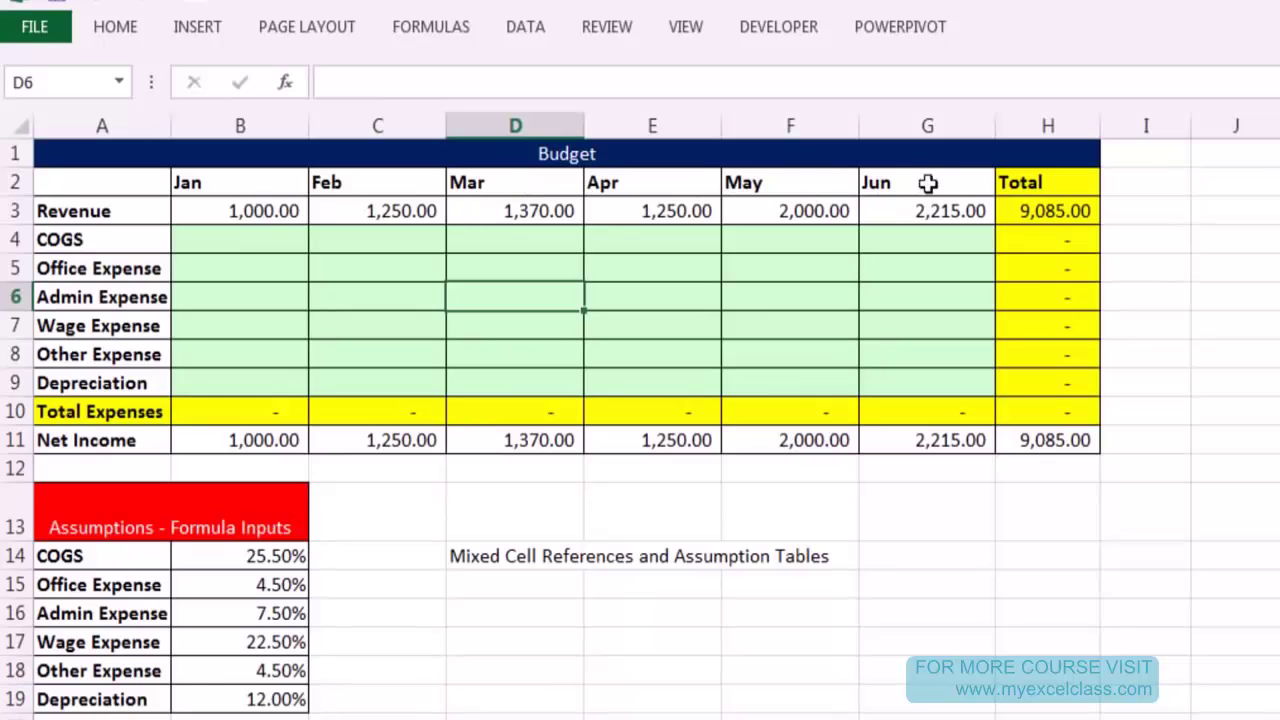
click(245, 208)
click(378, 211)
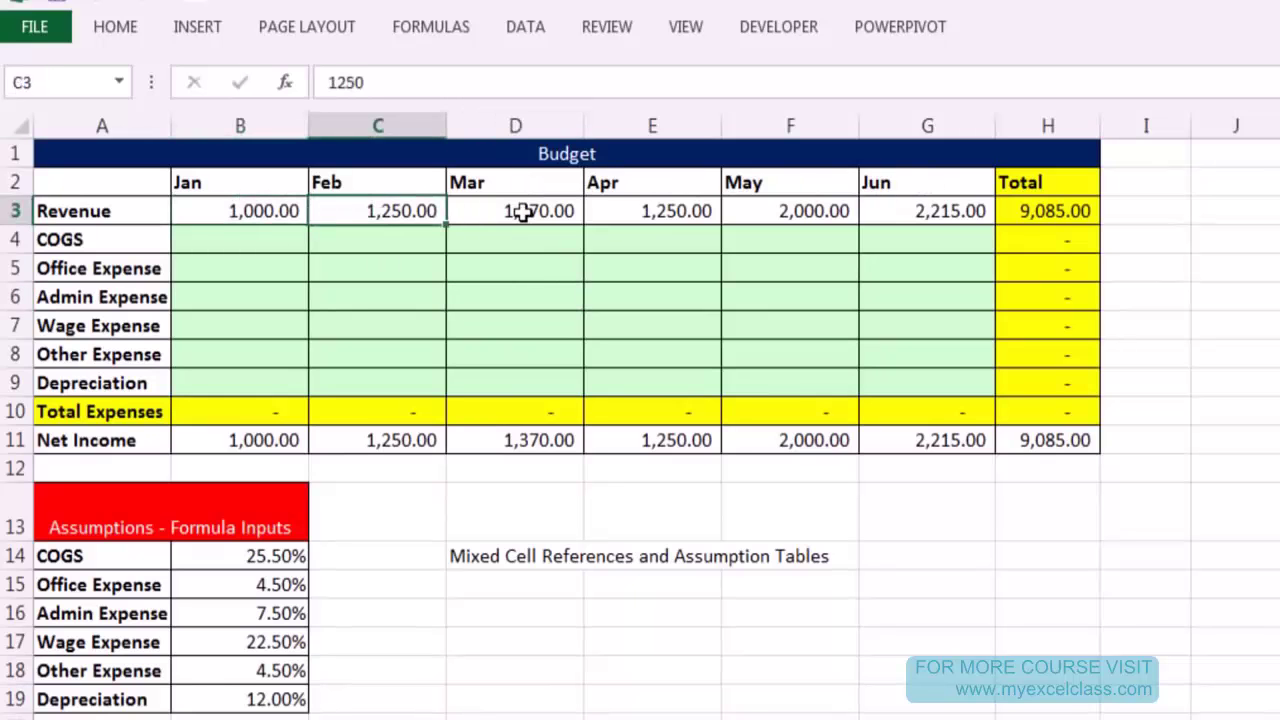
click(522, 211)
click(632, 218)
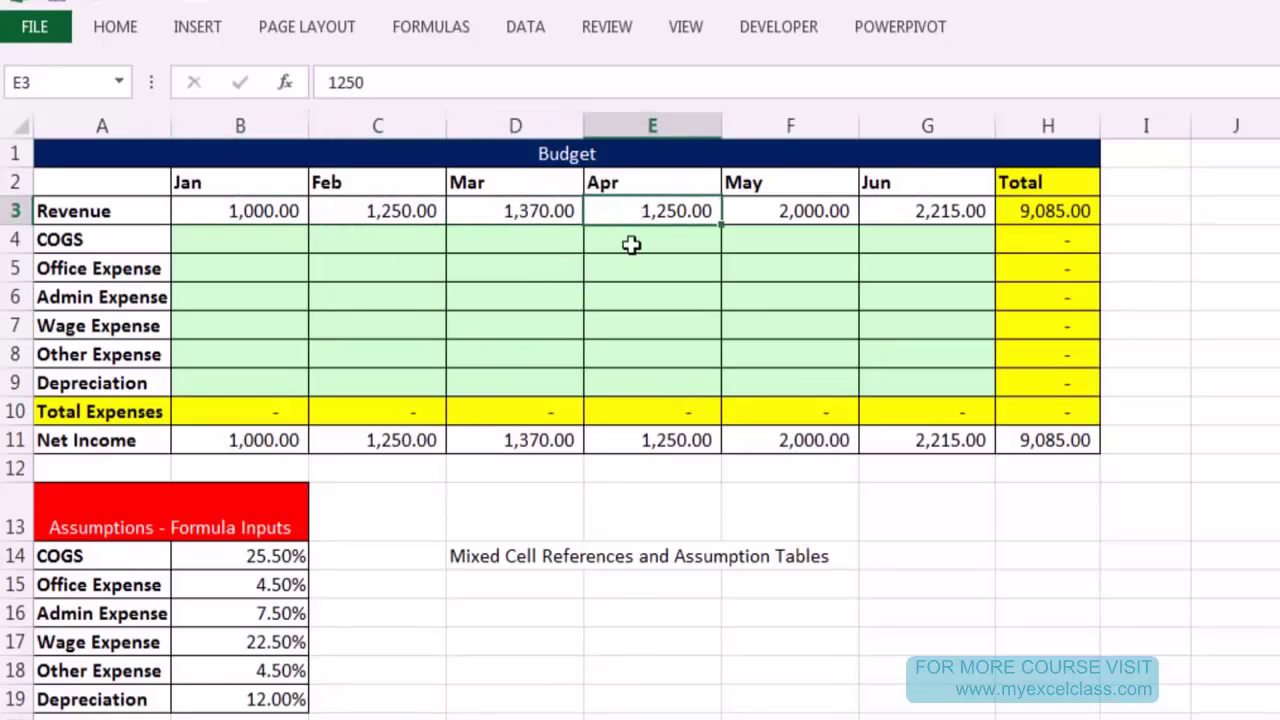
click(629, 240)
click(625, 268)
click(620, 298)
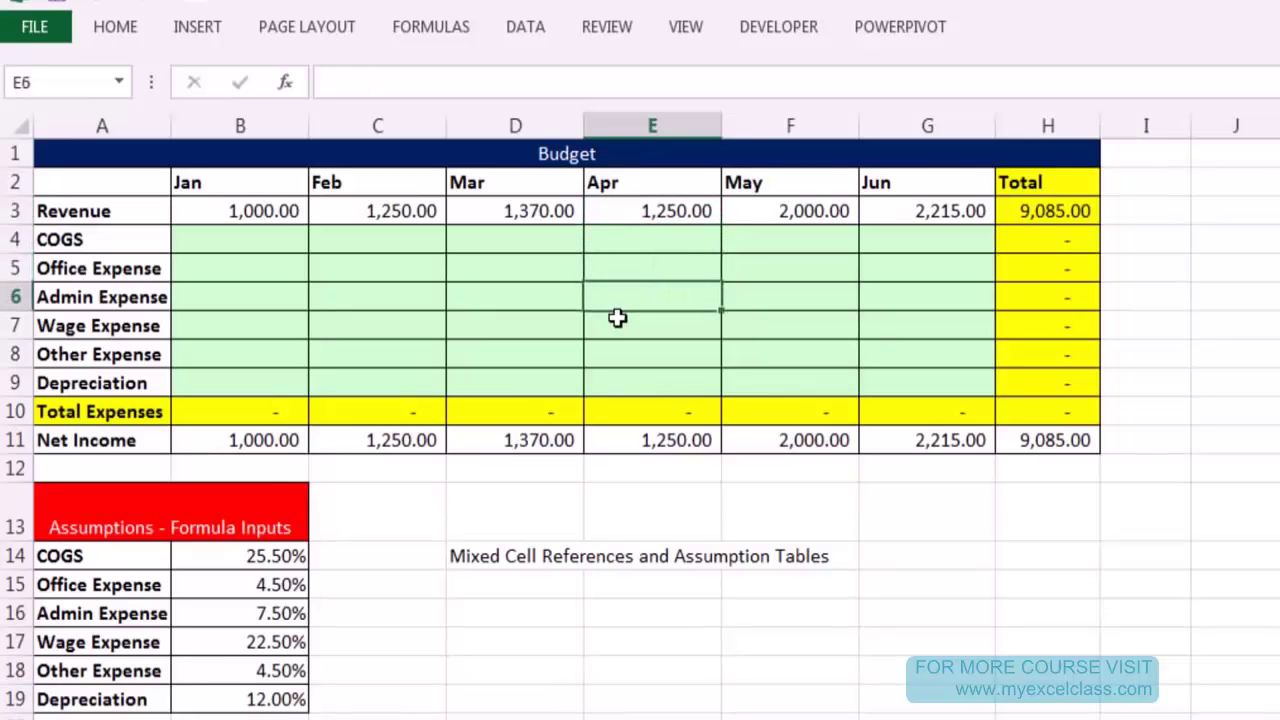
click(618, 326)
Enter =$B$3*B14 in January's COGS cell B4 and copy the formula down to B9.
click(260, 249)
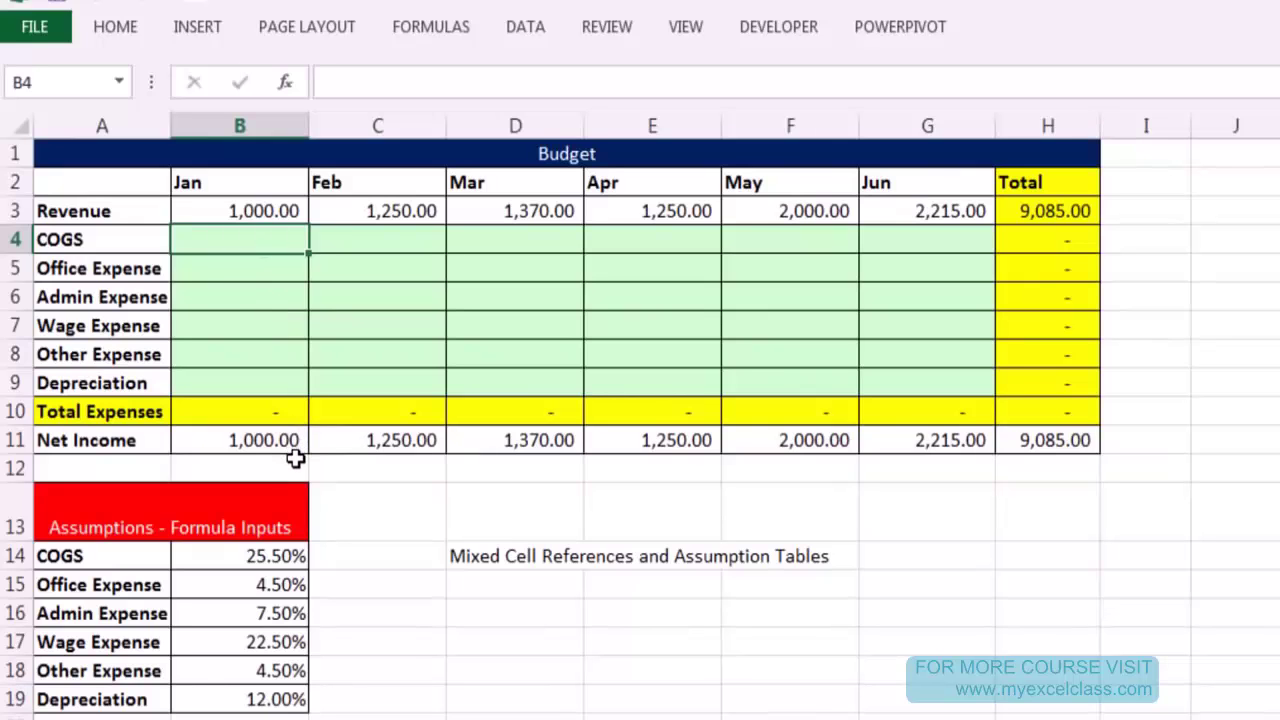
text(=)
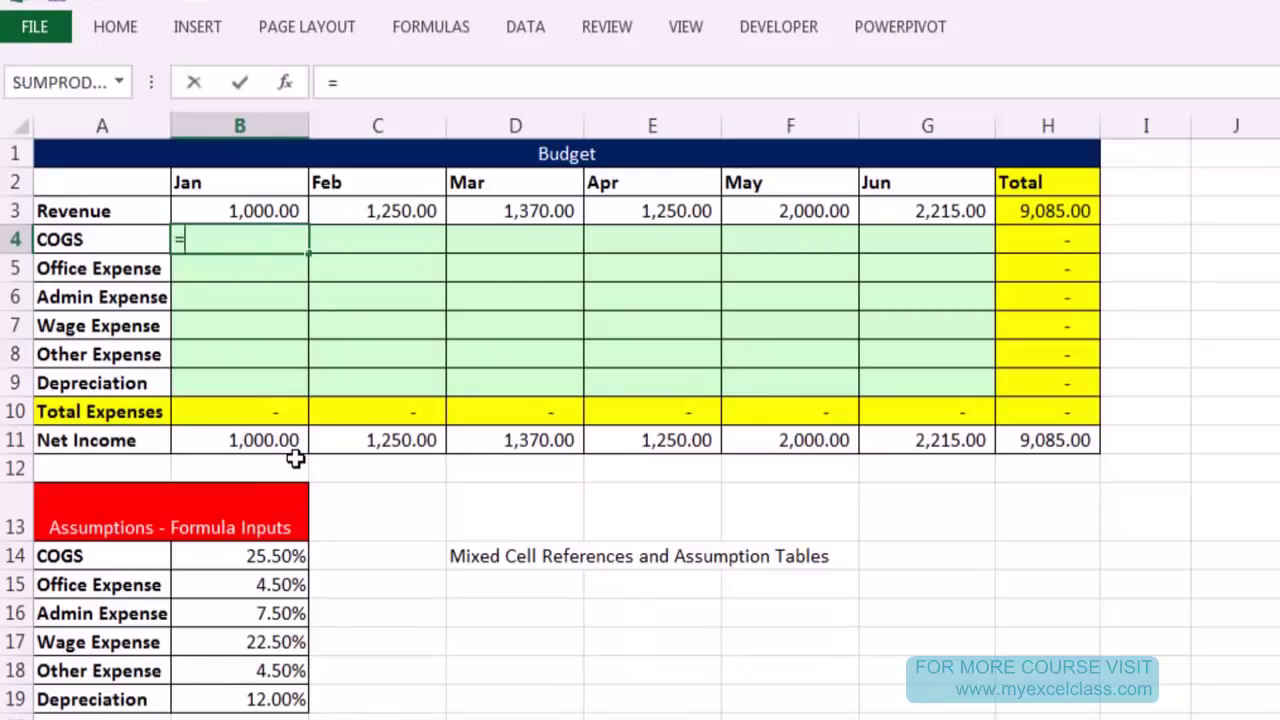
click(239, 212)
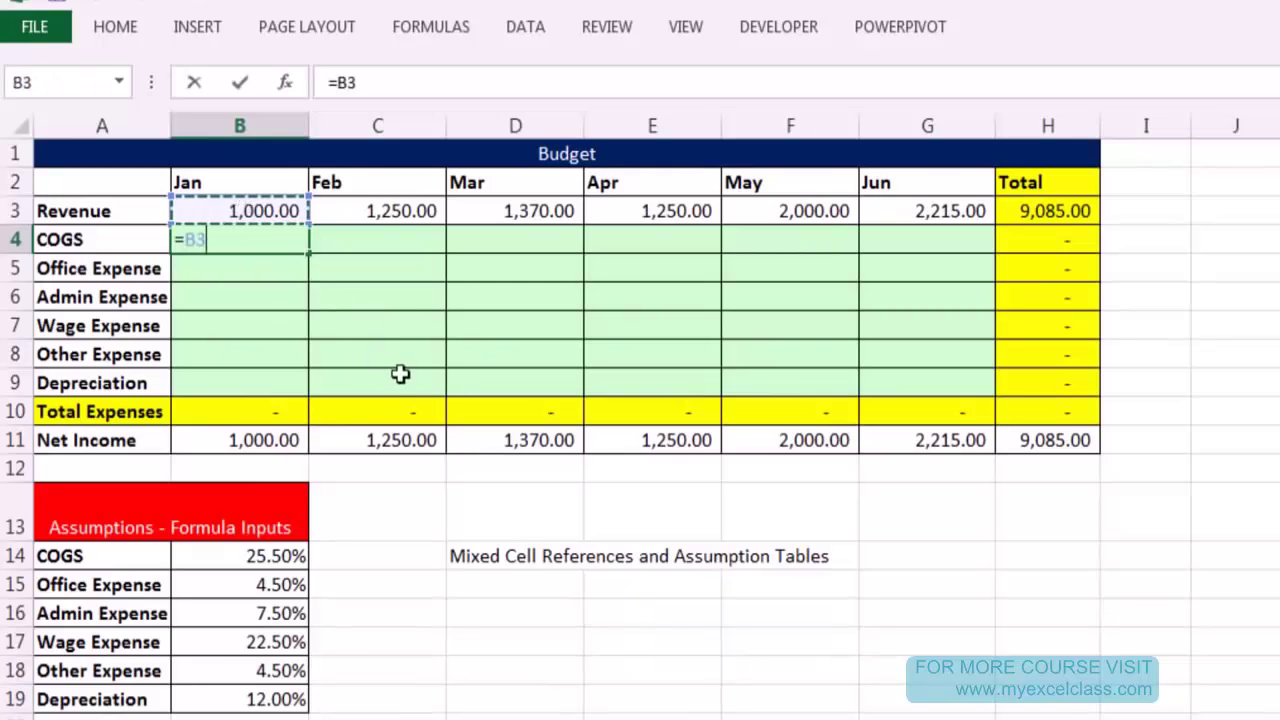
key(F4)
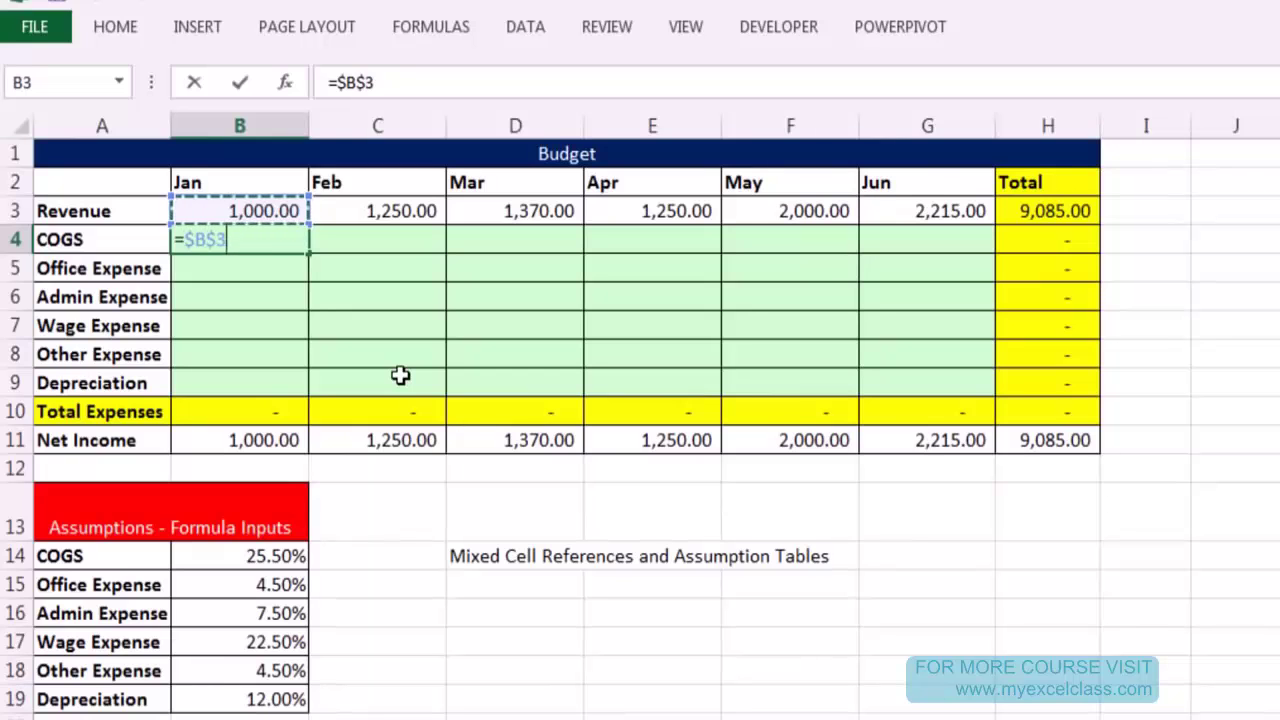
text(*)
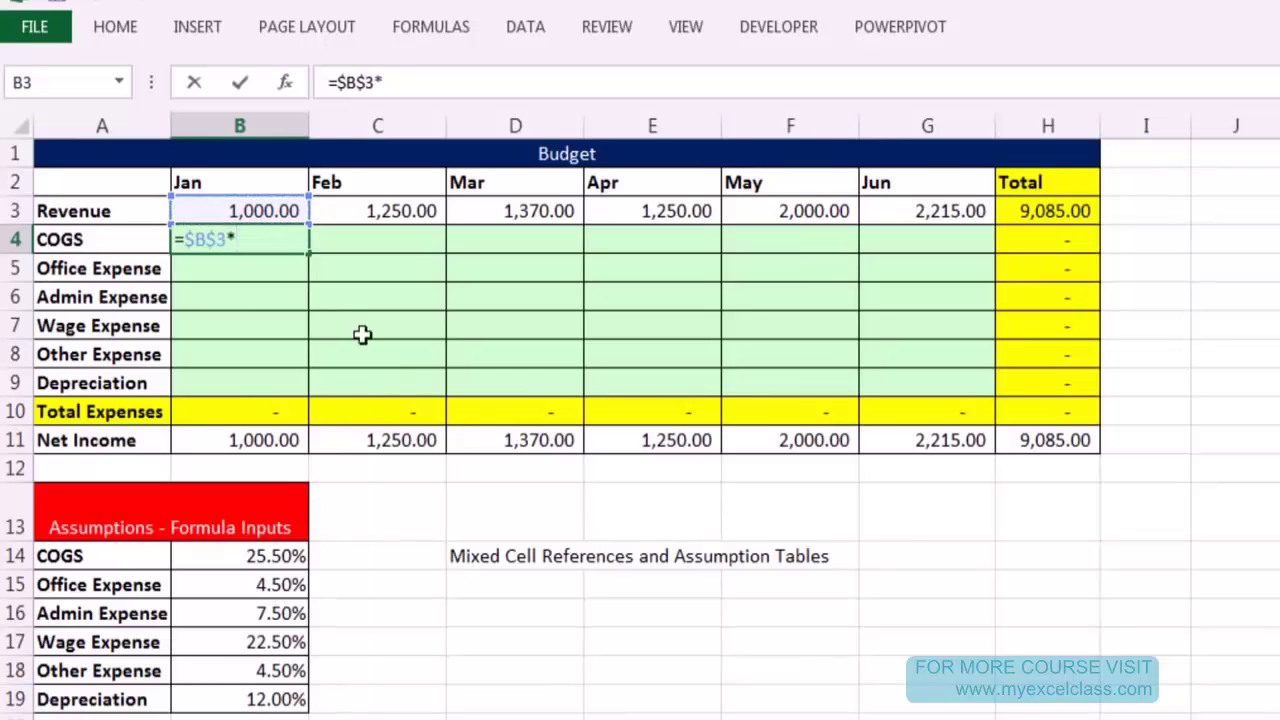
click(237, 557)
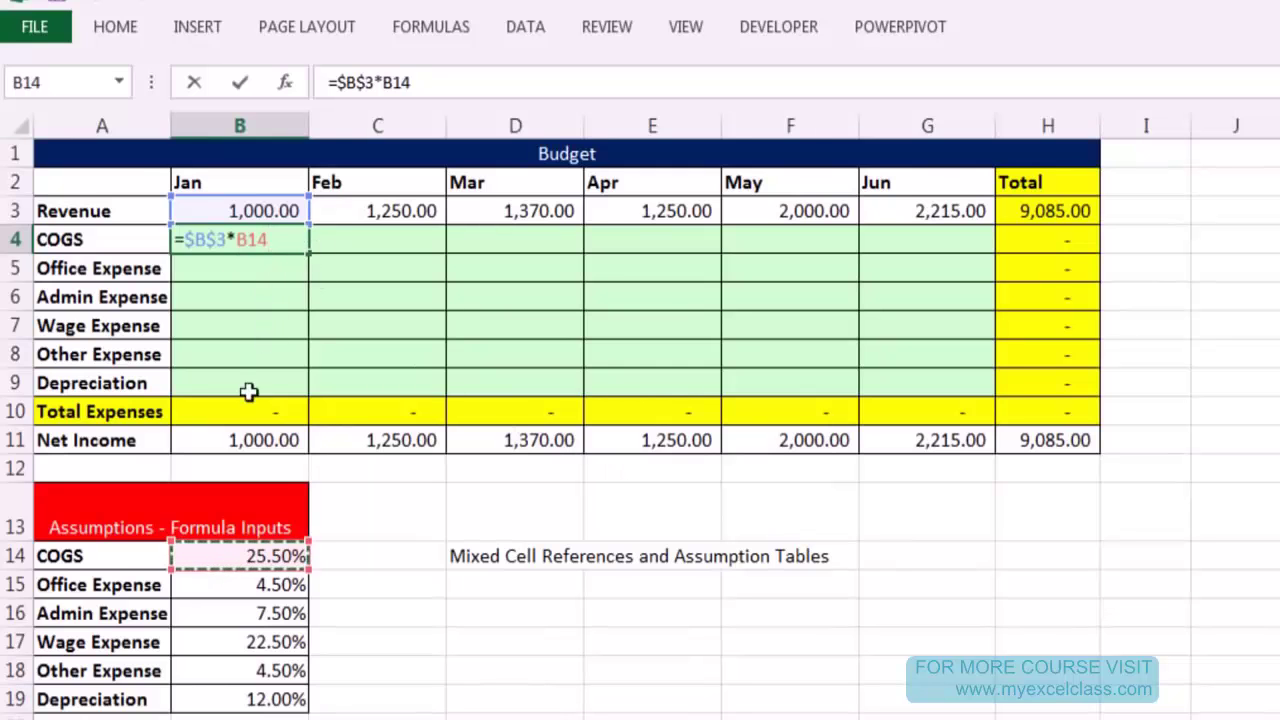
key(ctrl+Return)
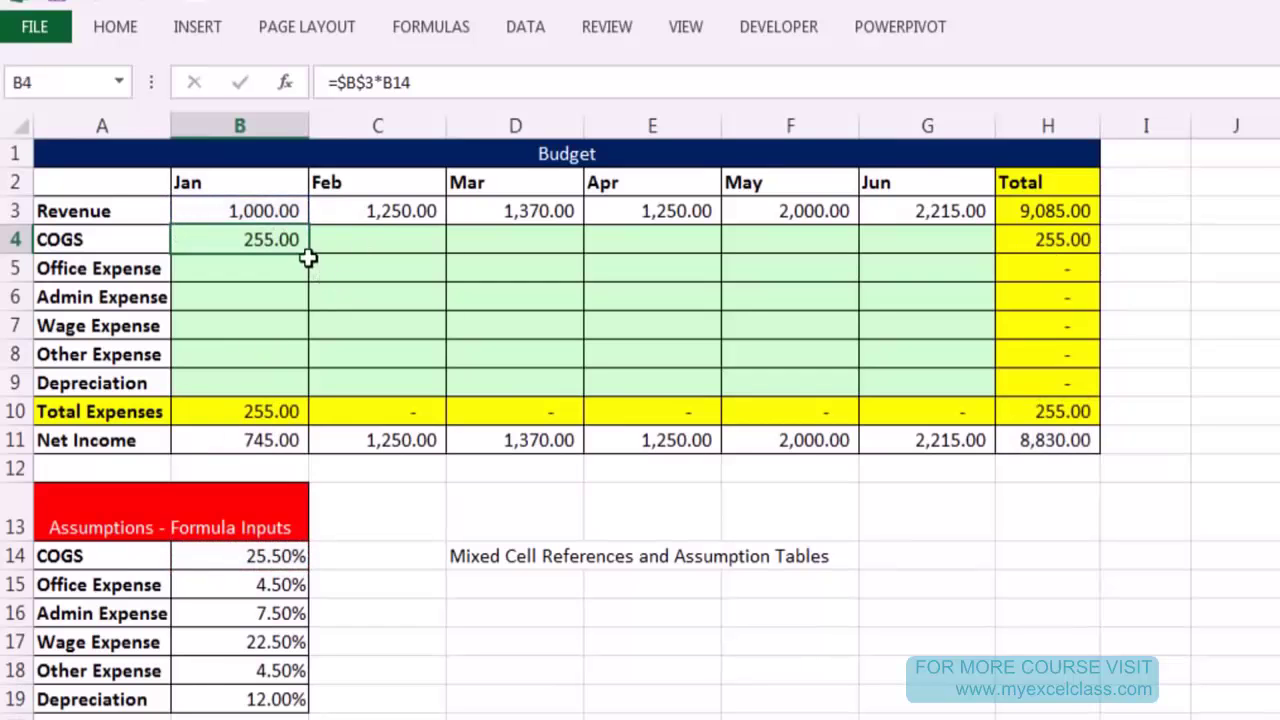
drag(312, 308, 316, 392)
Check the revenue and percentage references in January's Depreciation formula, B9.
click(277, 382)
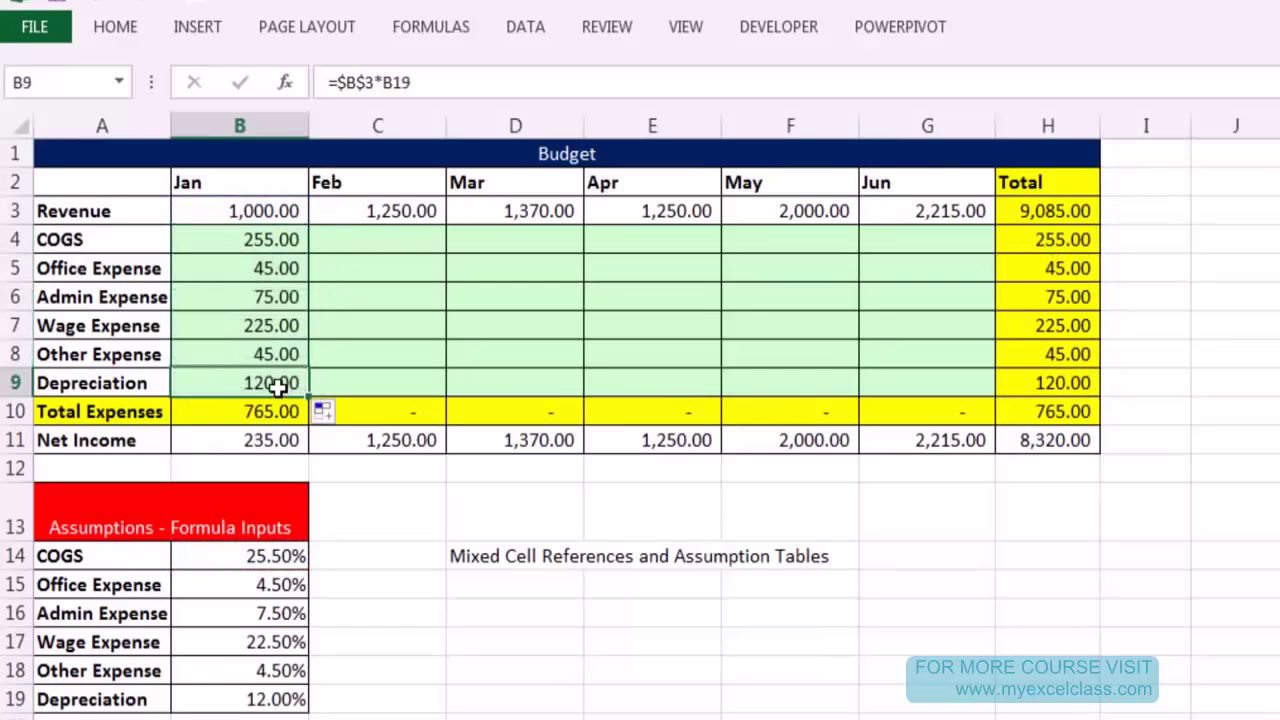
key(F2)
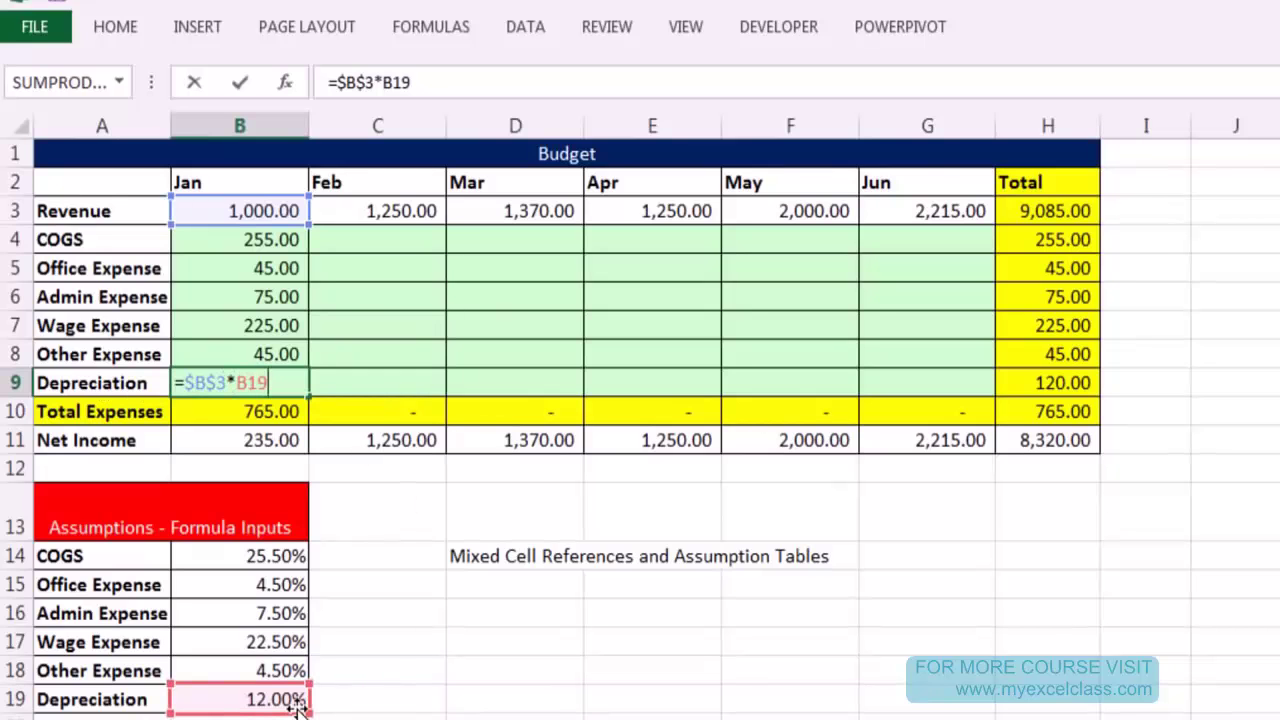
key(Escape)
Enter =$C$3*B14 in February's COGS cell C4 and copy the formula down to C9.
click(371, 240)
text(=)
key(Up)
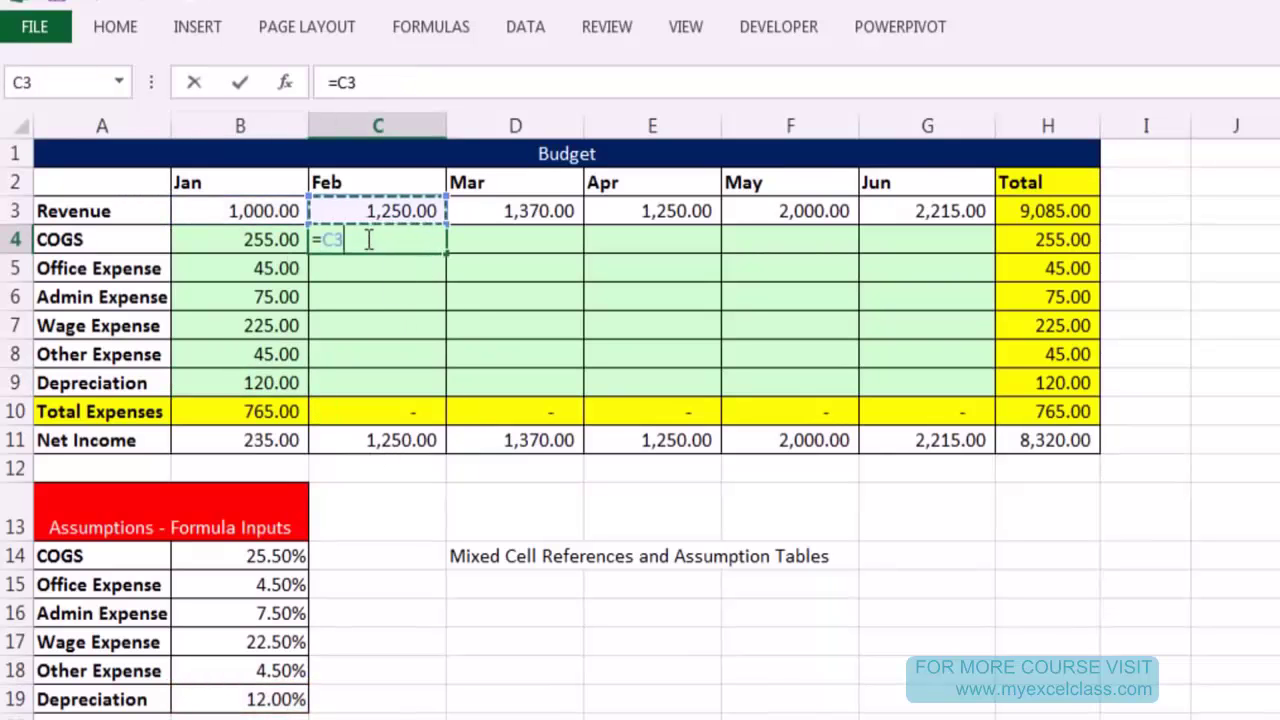
key(F4)
text(*)
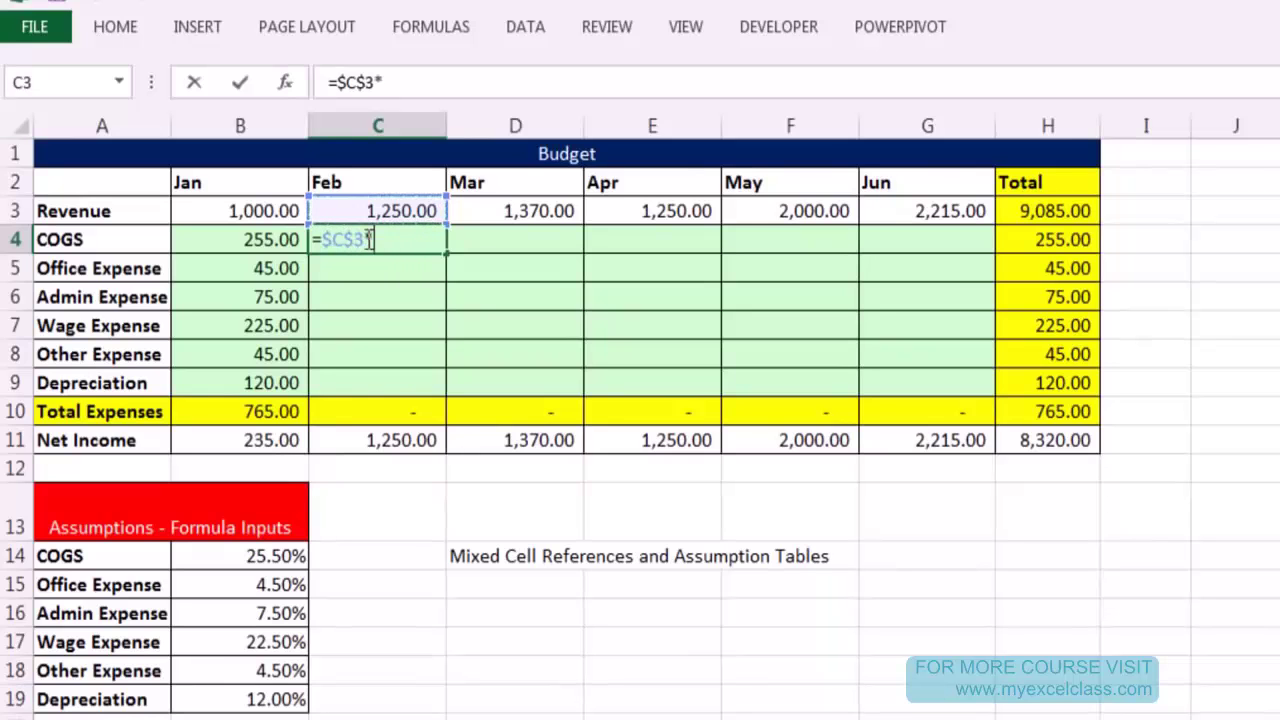
click(285, 560)
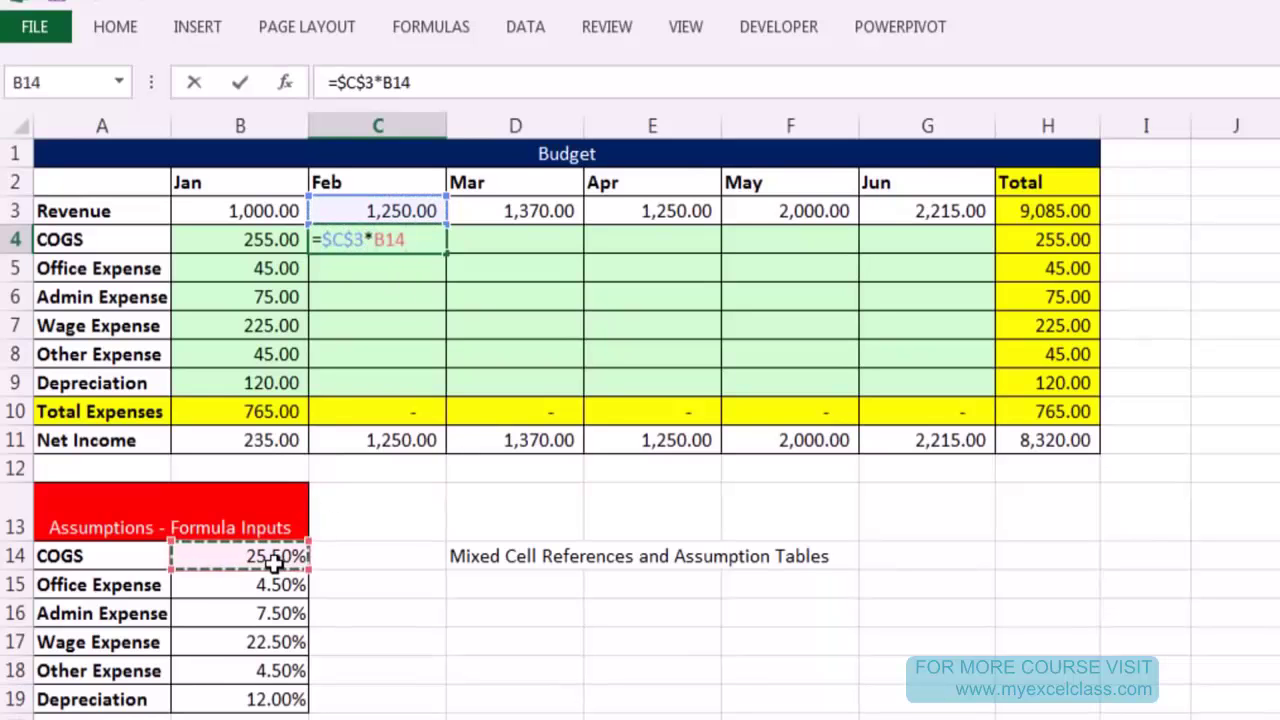
key(ctrl+Return)
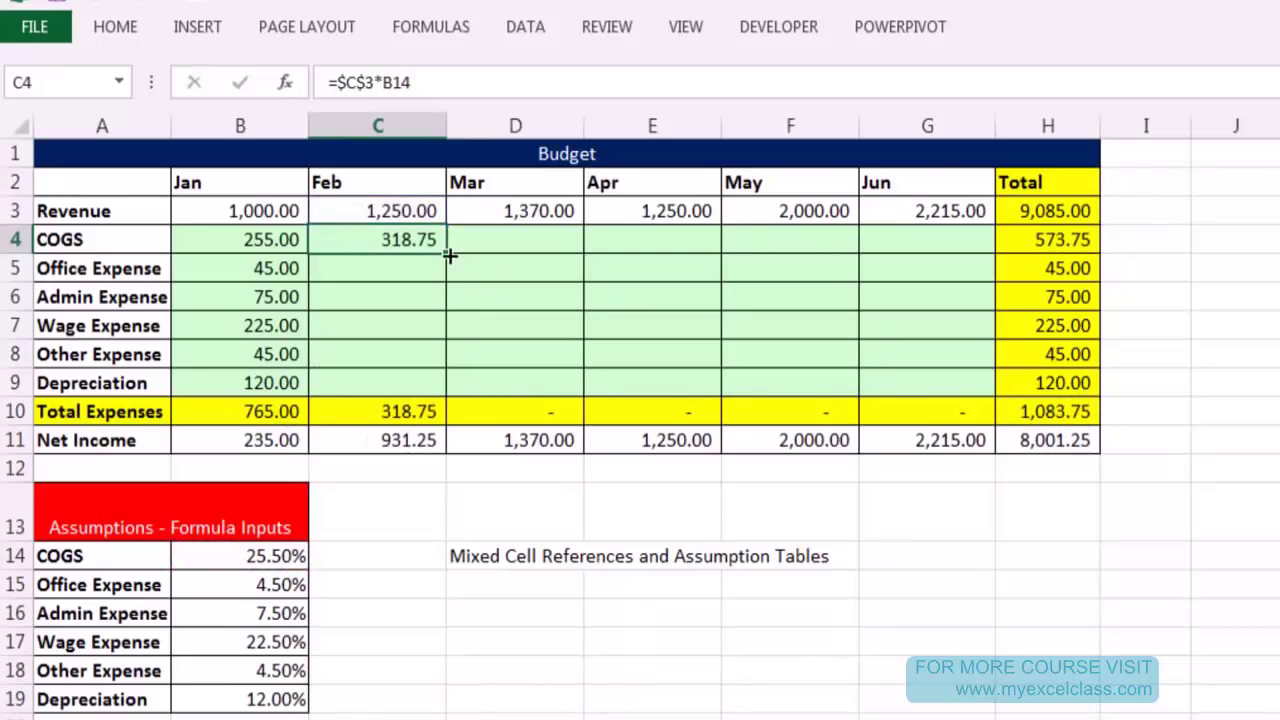
drag(449, 256, 449, 392)
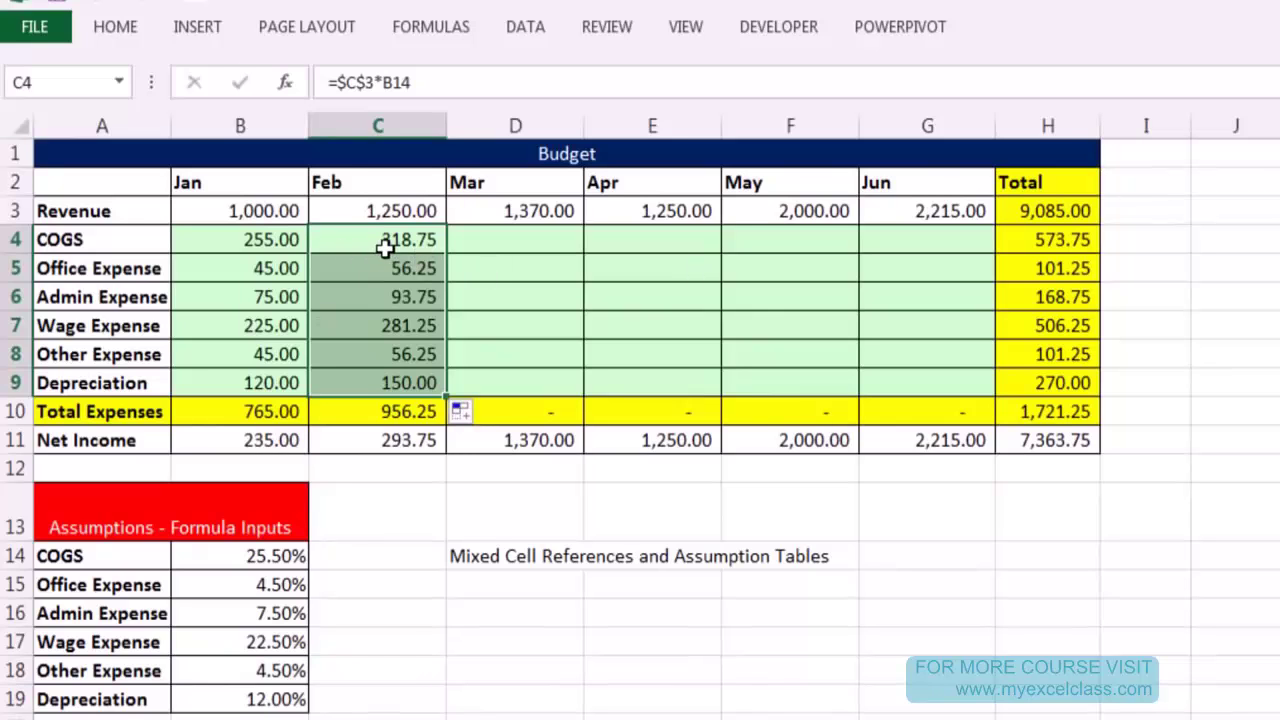
Clear the January and February expense formulas in B4:C9.
click(252, 238)
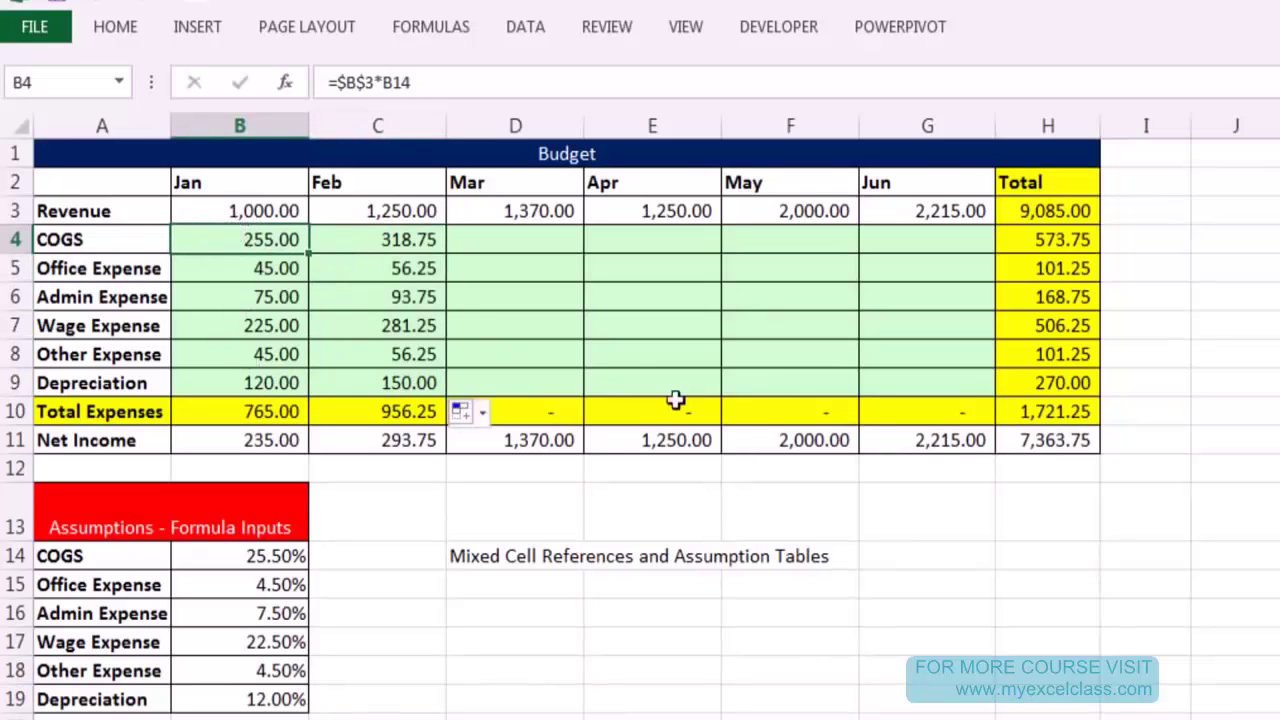
drag(266, 240, 398, 376)
key(Delete)
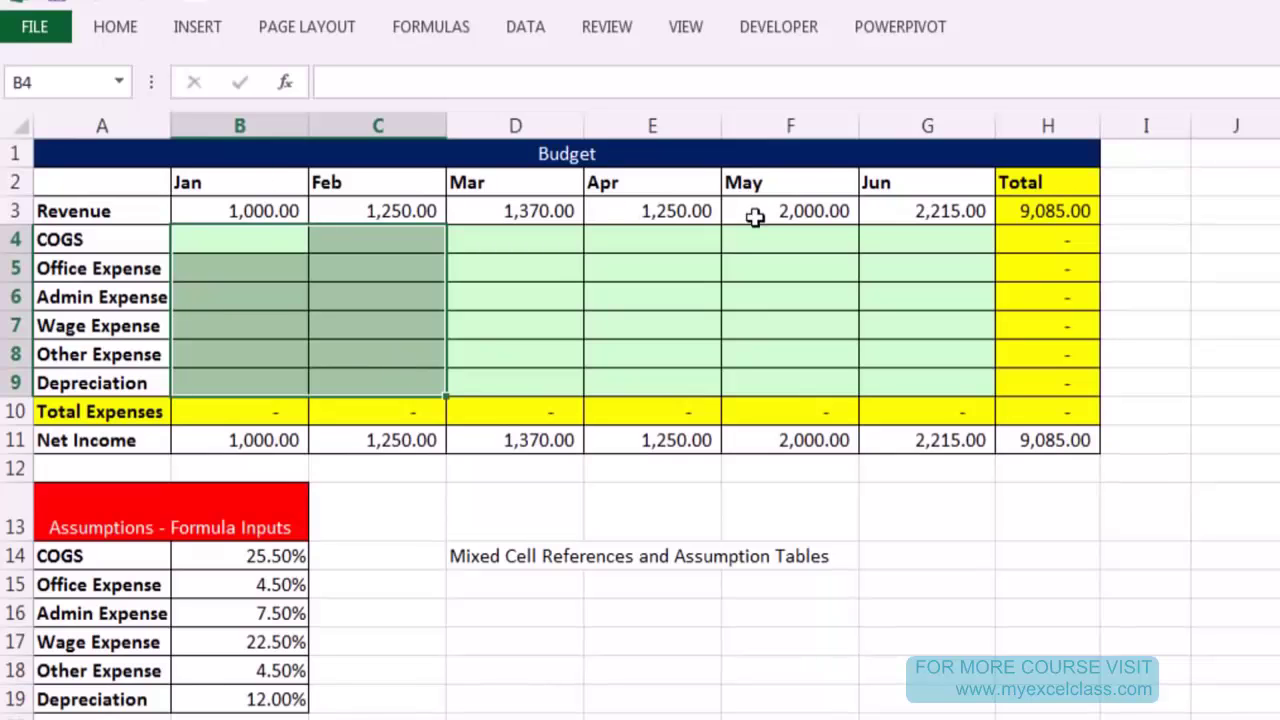
Build the formula =B3*B14 in B4, multiplying January revenue by the COGS percentage with relative references.
click(249, 245)
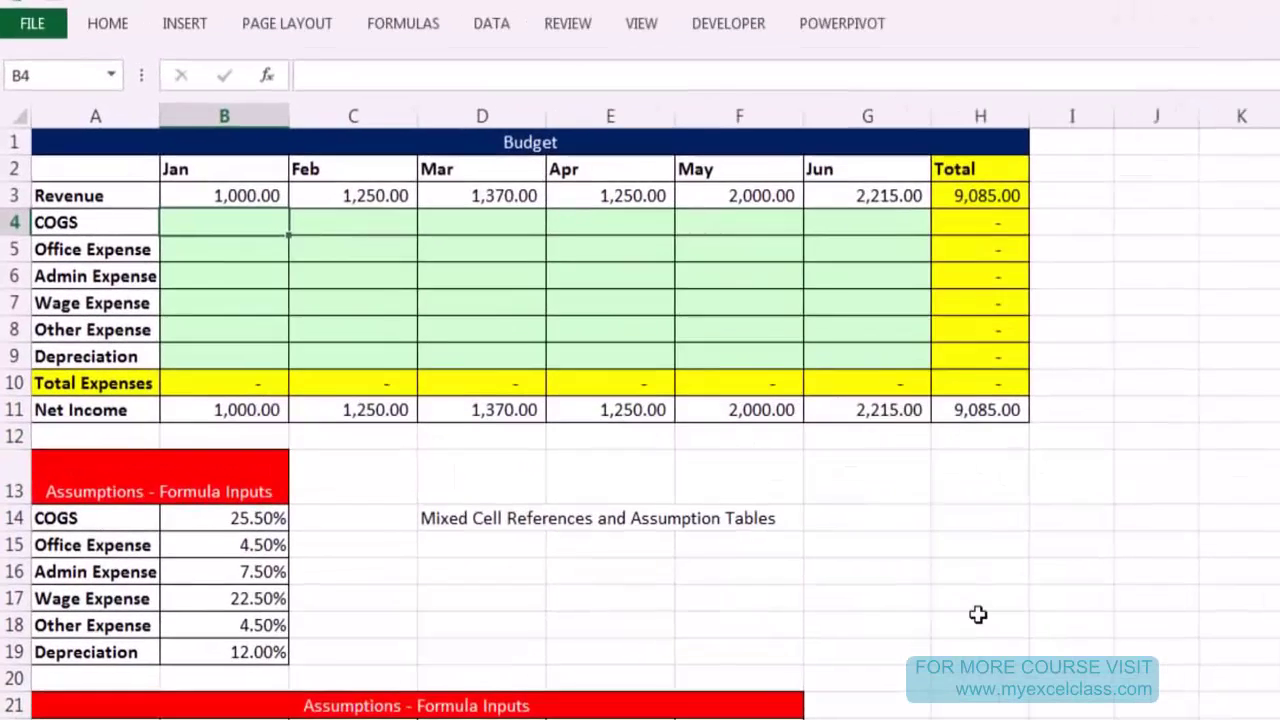
text(=)
key(Up)
text(*)
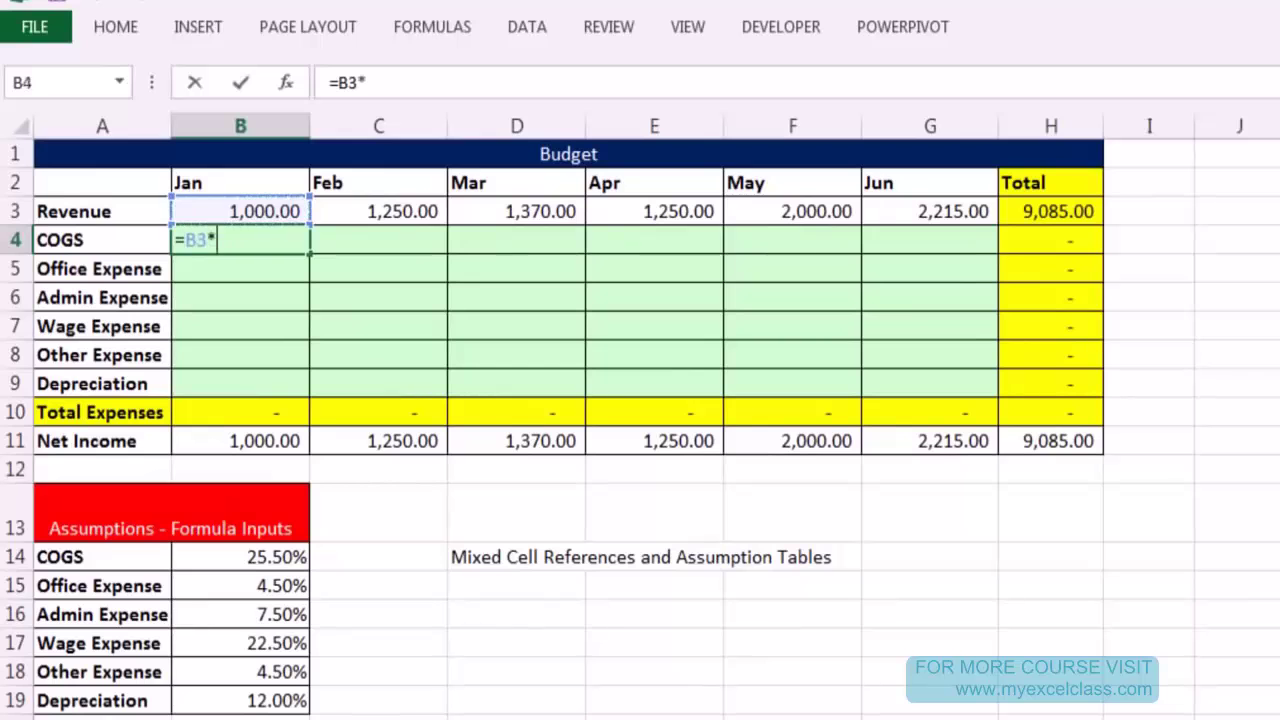
click(252, 560)
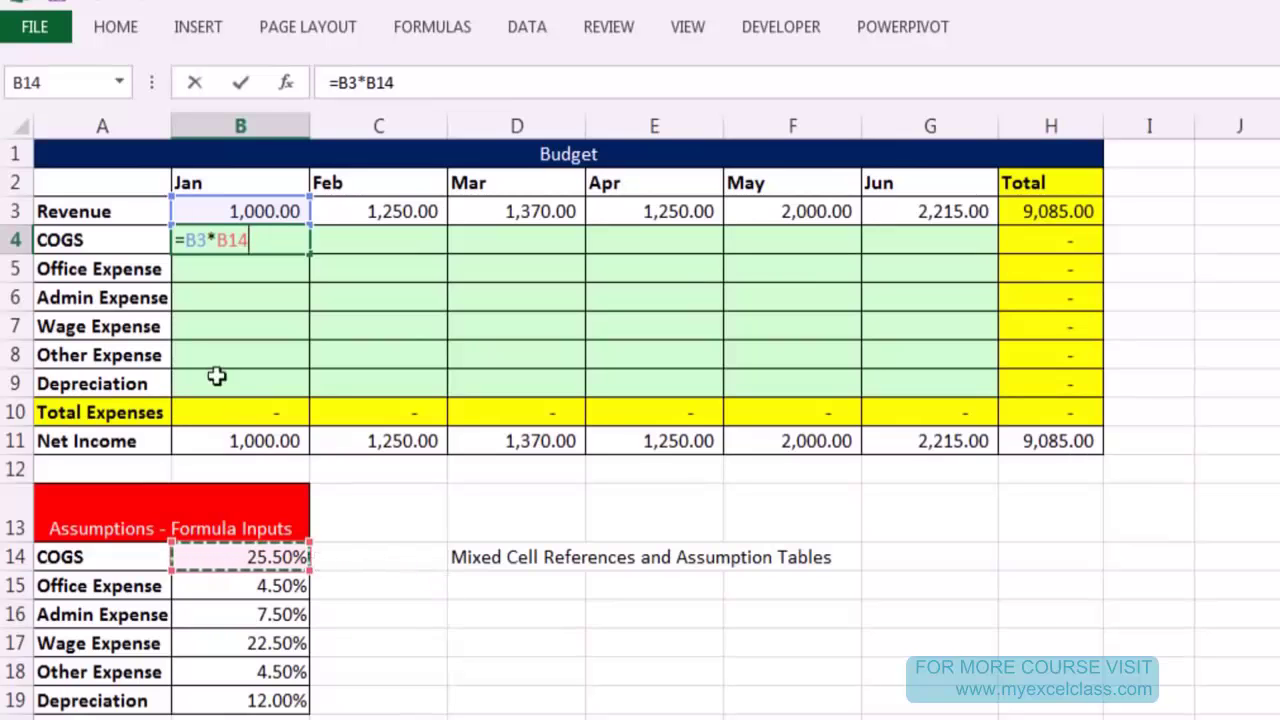
Cycle the B3 reference in the B4 formula repeatedly through its absolute, row-locked, column-locked and relative forms.
click(199, 240)
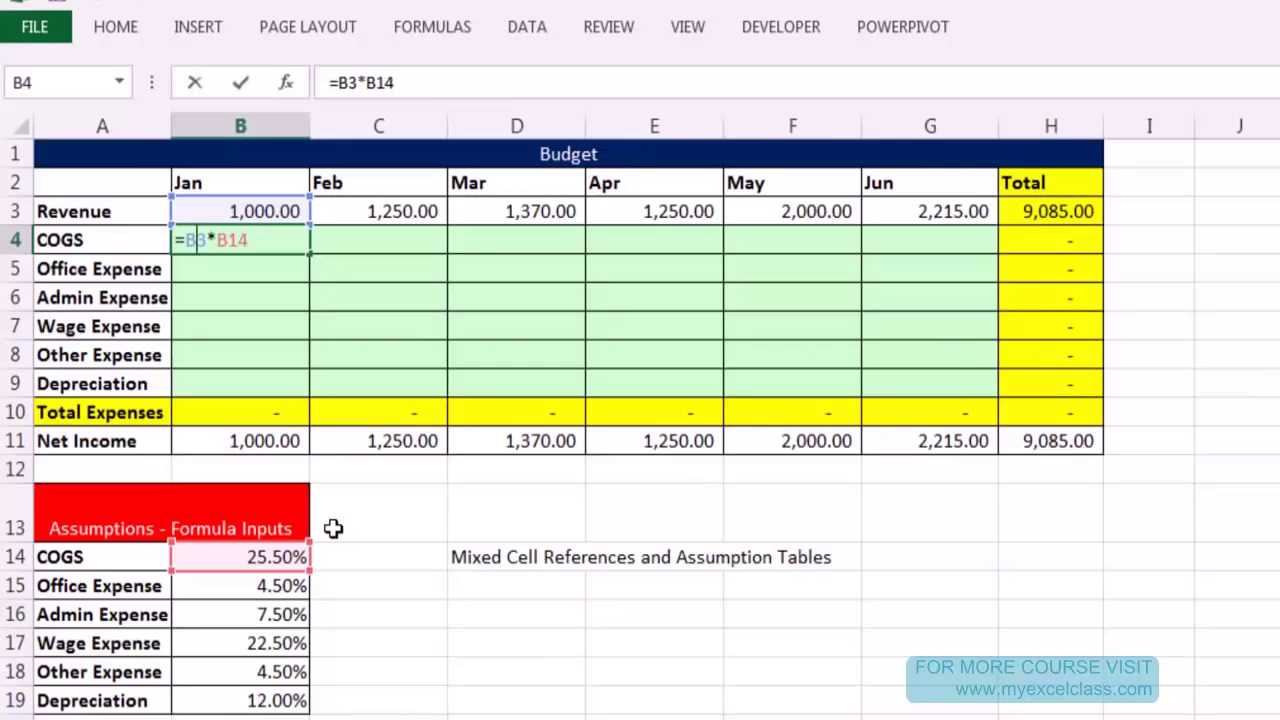
key(F4)
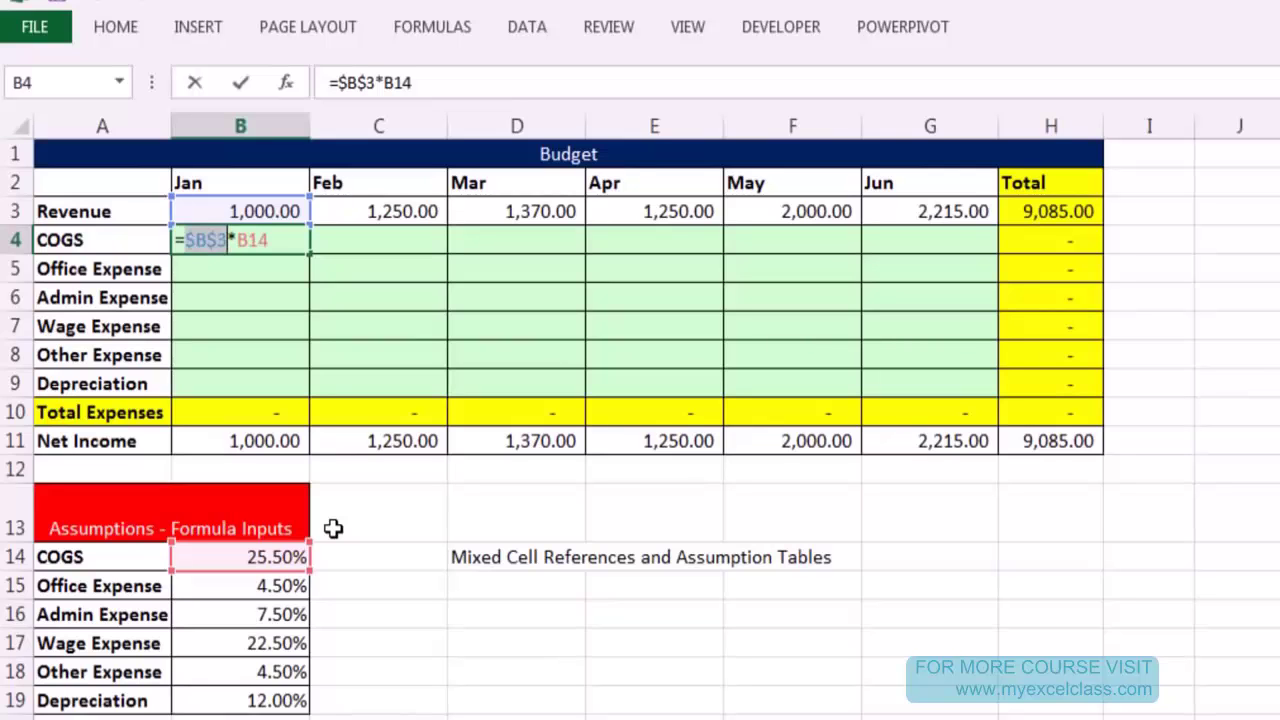
key(F4)
key(F4)
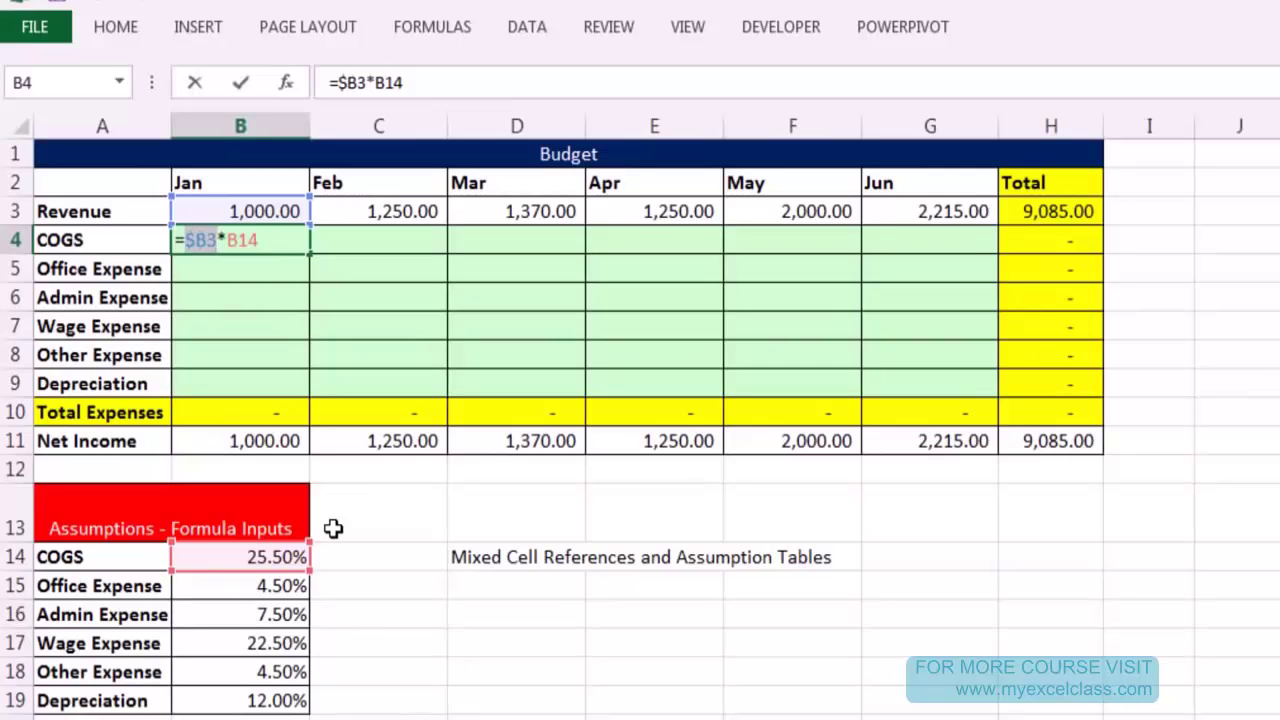
key(F4)
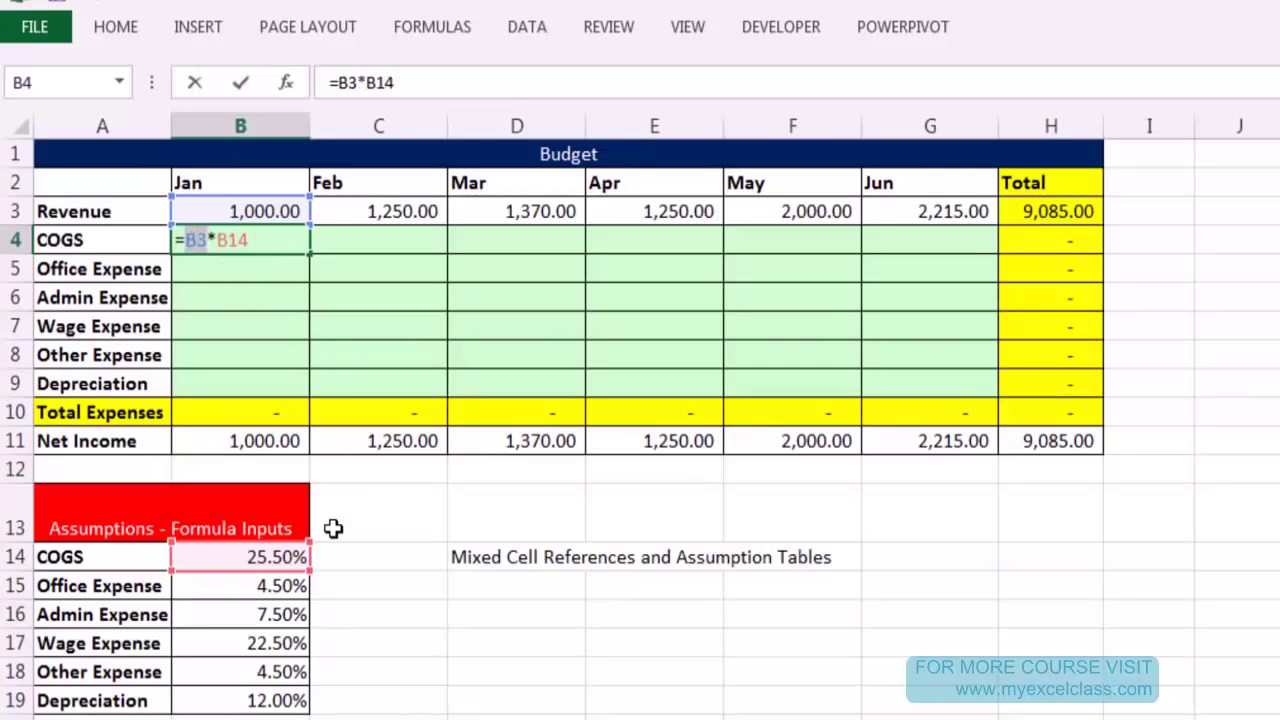
key(F4)
key(F4)
key(F4)
key(F4)
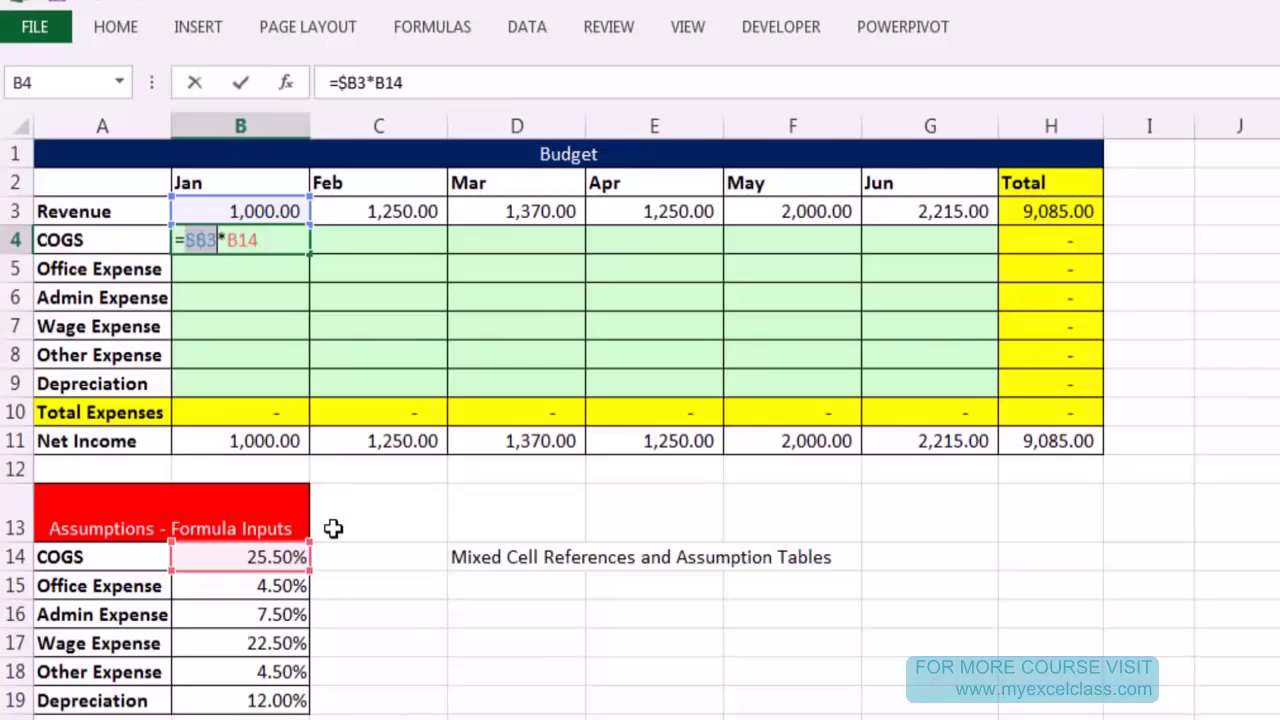
key(F4)
key(F4)
key(F4)
key(F4)
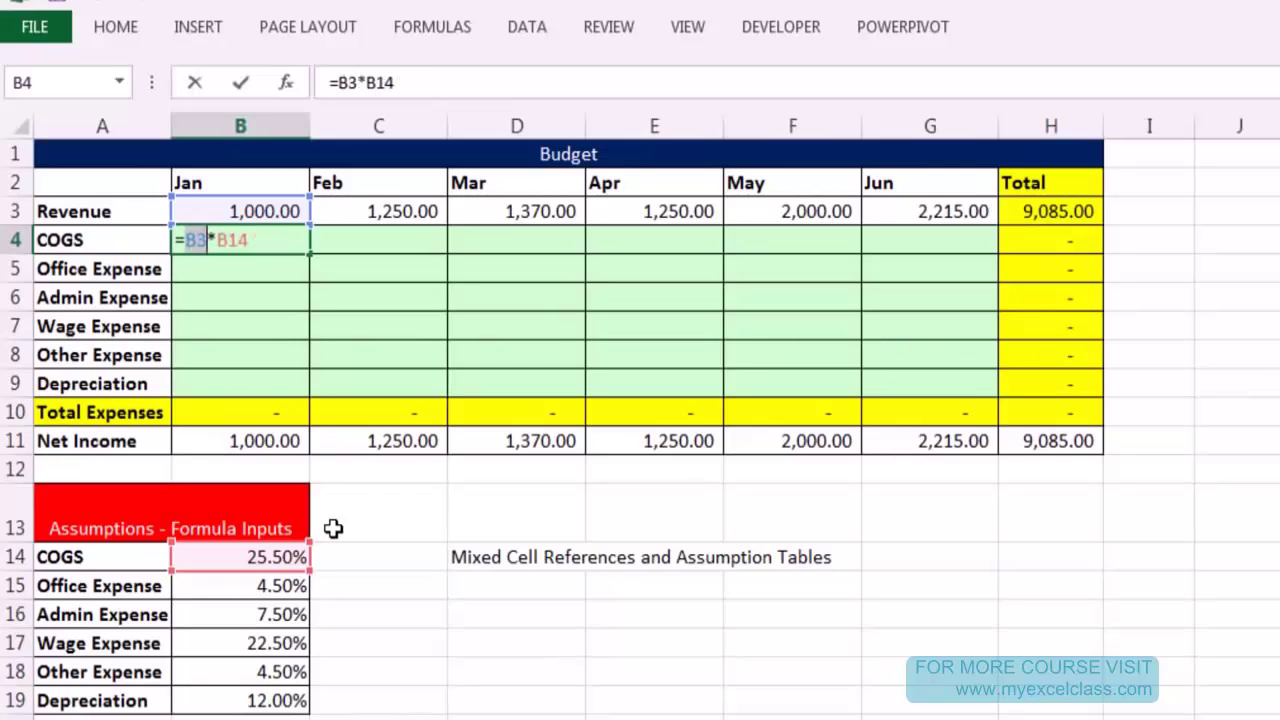
key(F4)
key(F4)
key(F4)
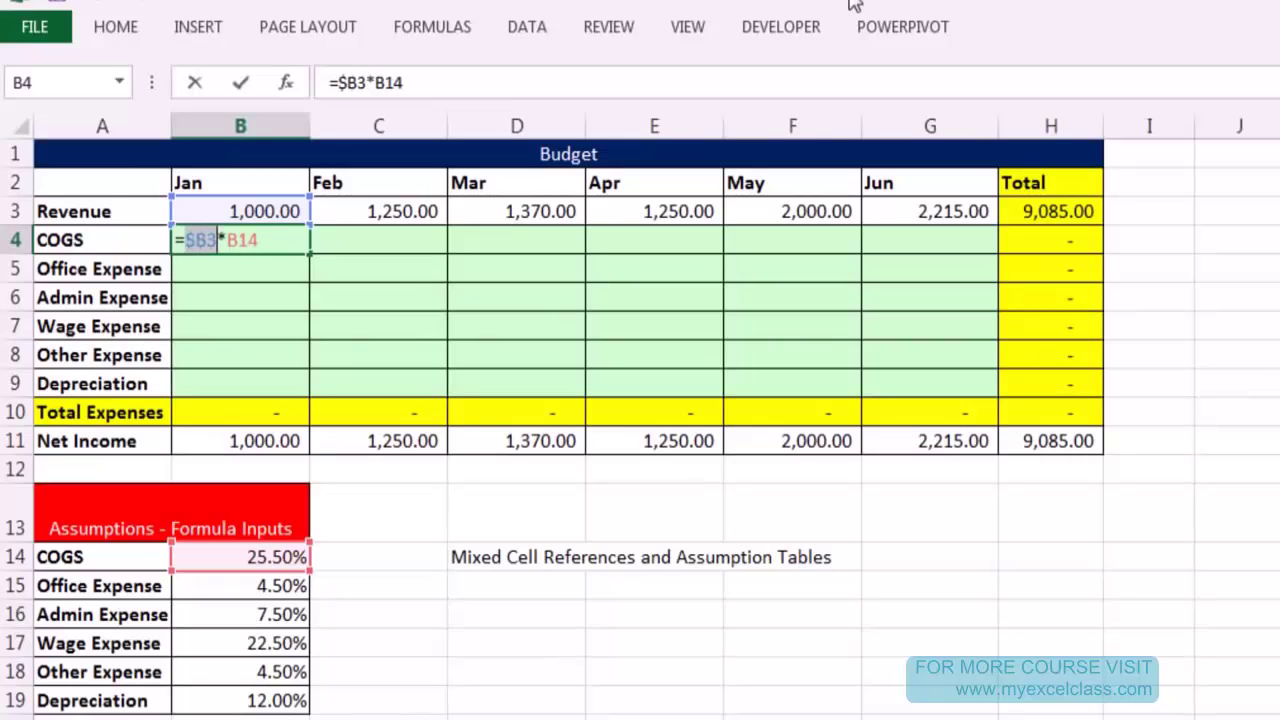
key(F4)
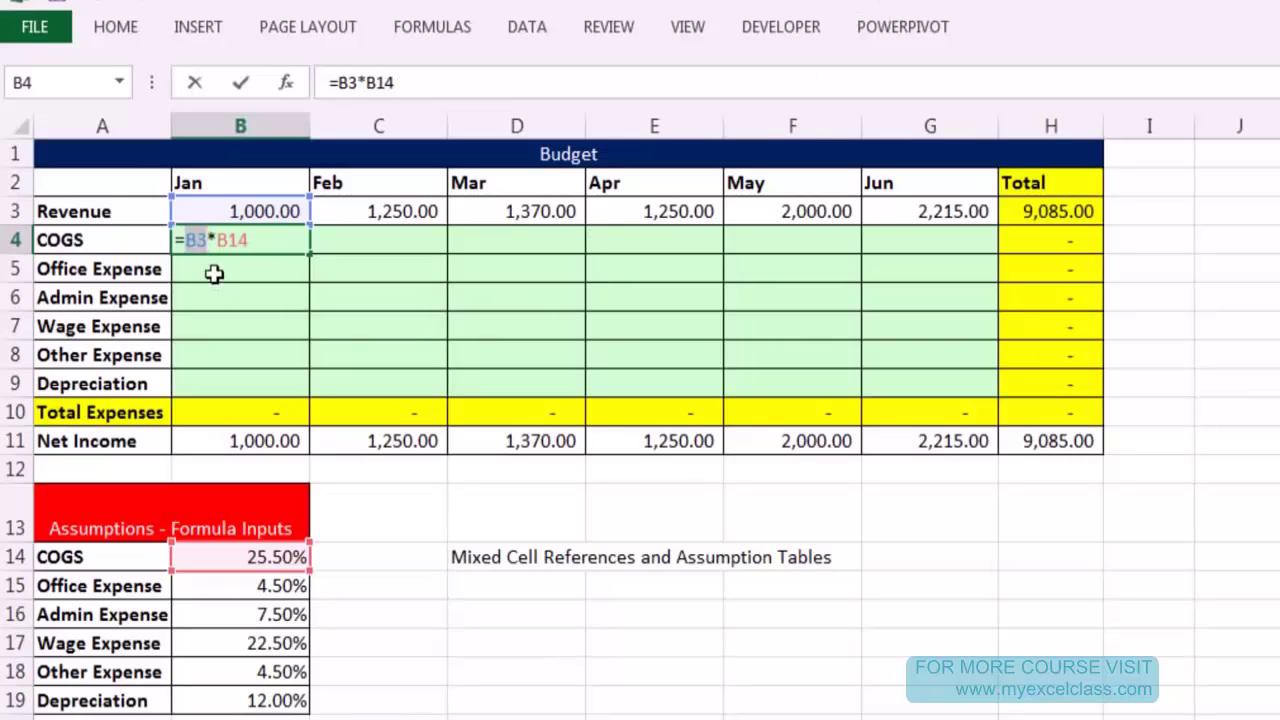
key(F4)
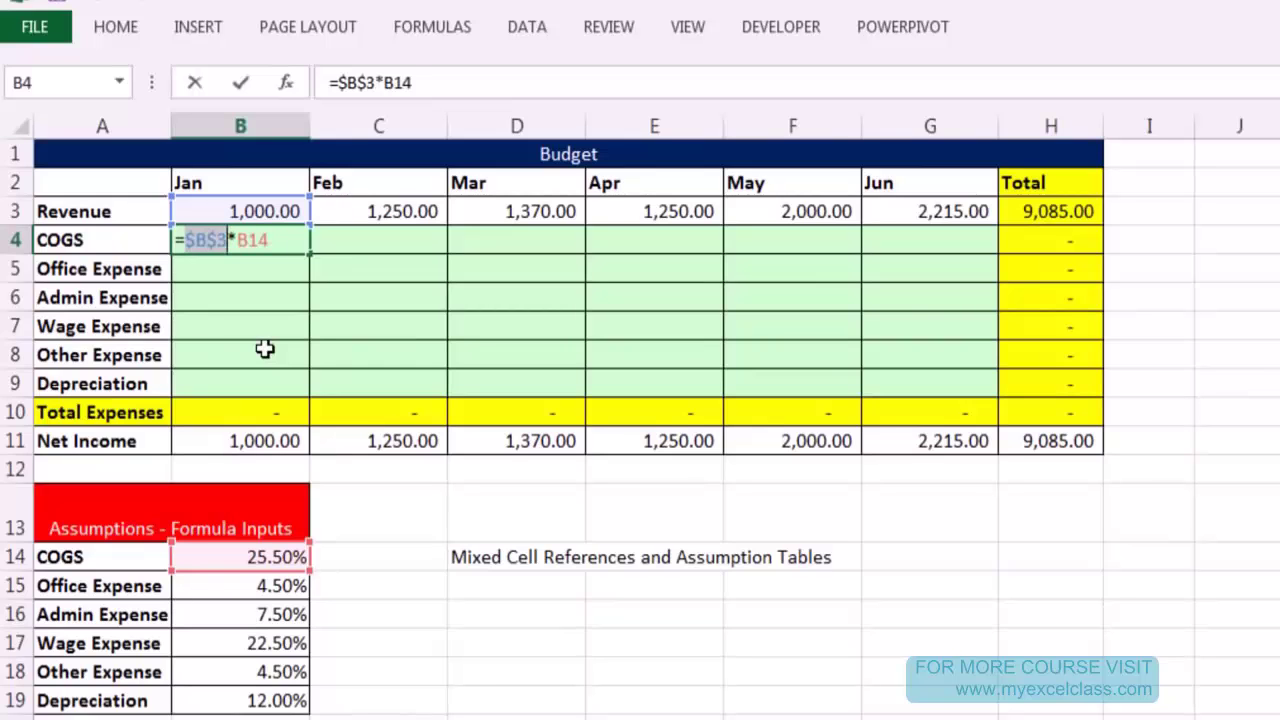
key(F4)
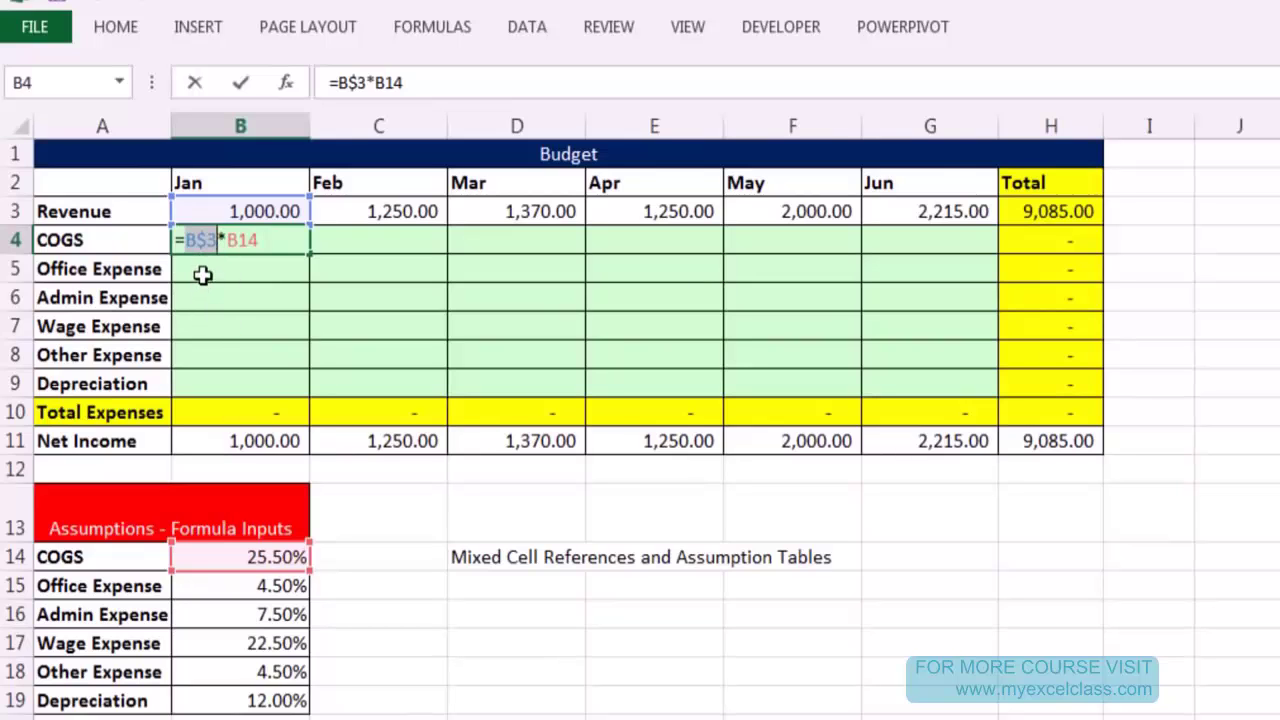
key(F4)
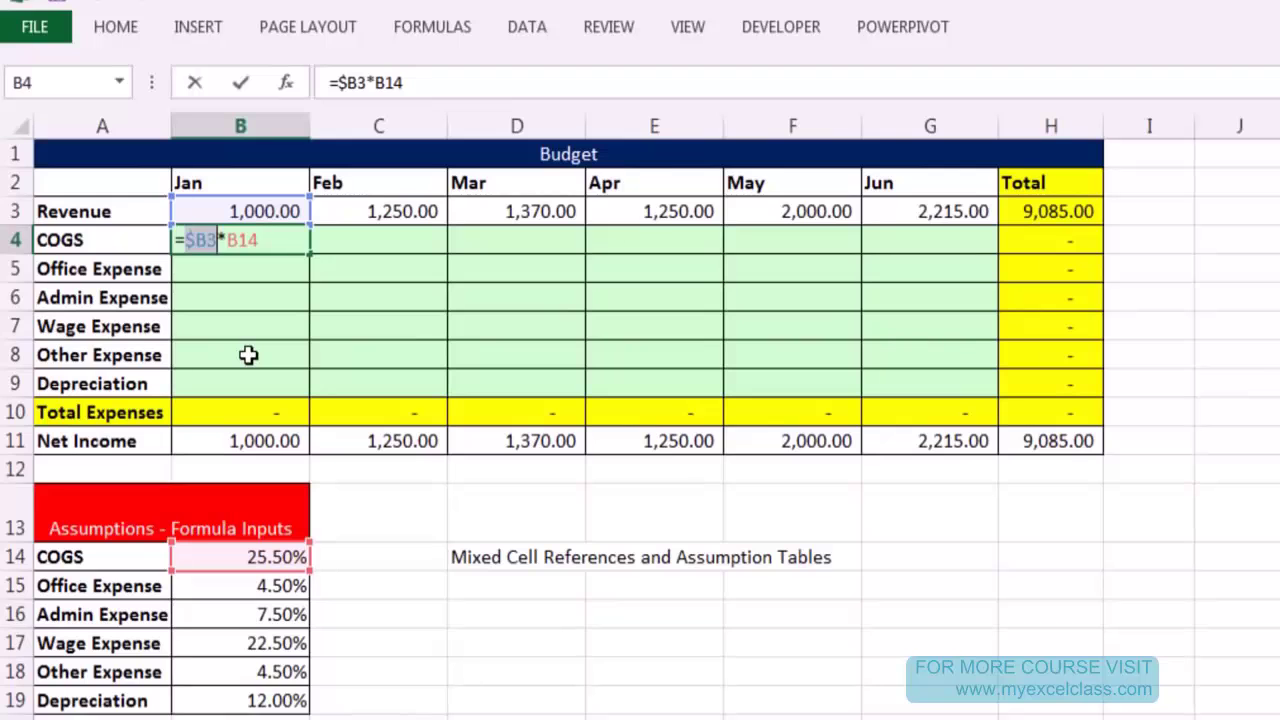
key(F4)
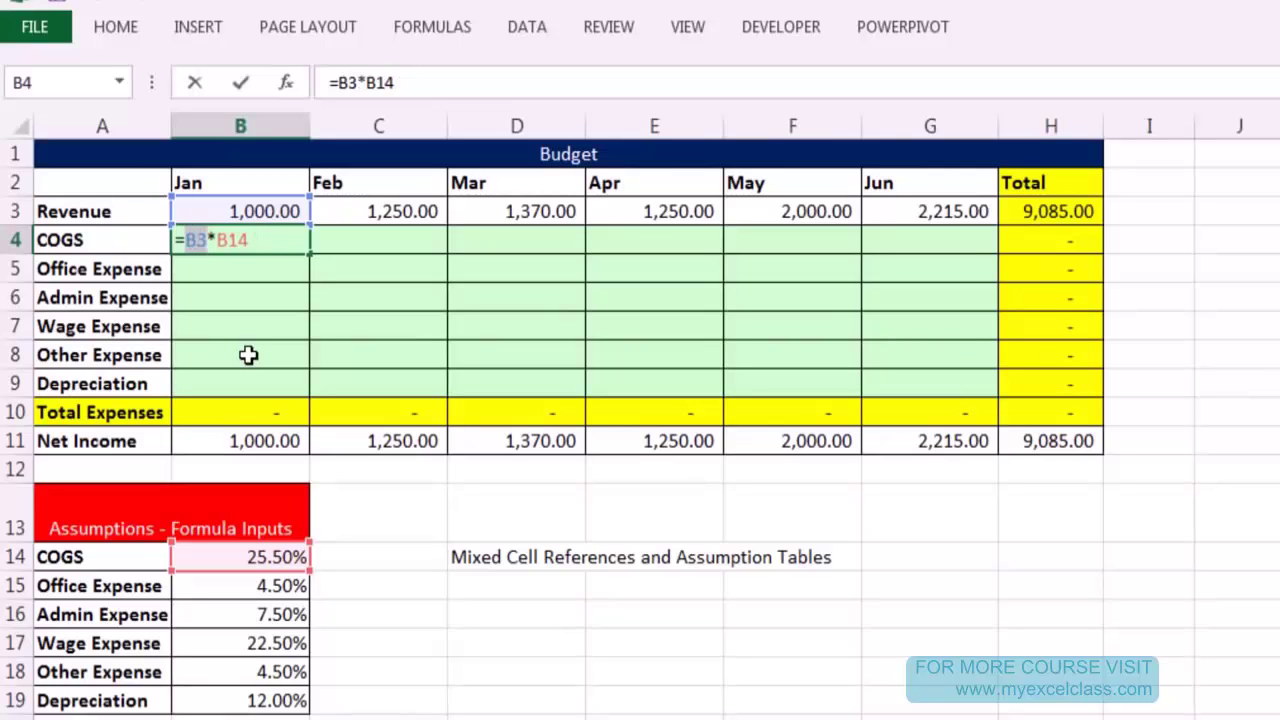
Lock only the row of the revenue reference as B$3 and highlight that reference within the B4 formula.
key(F4)
key(F4)
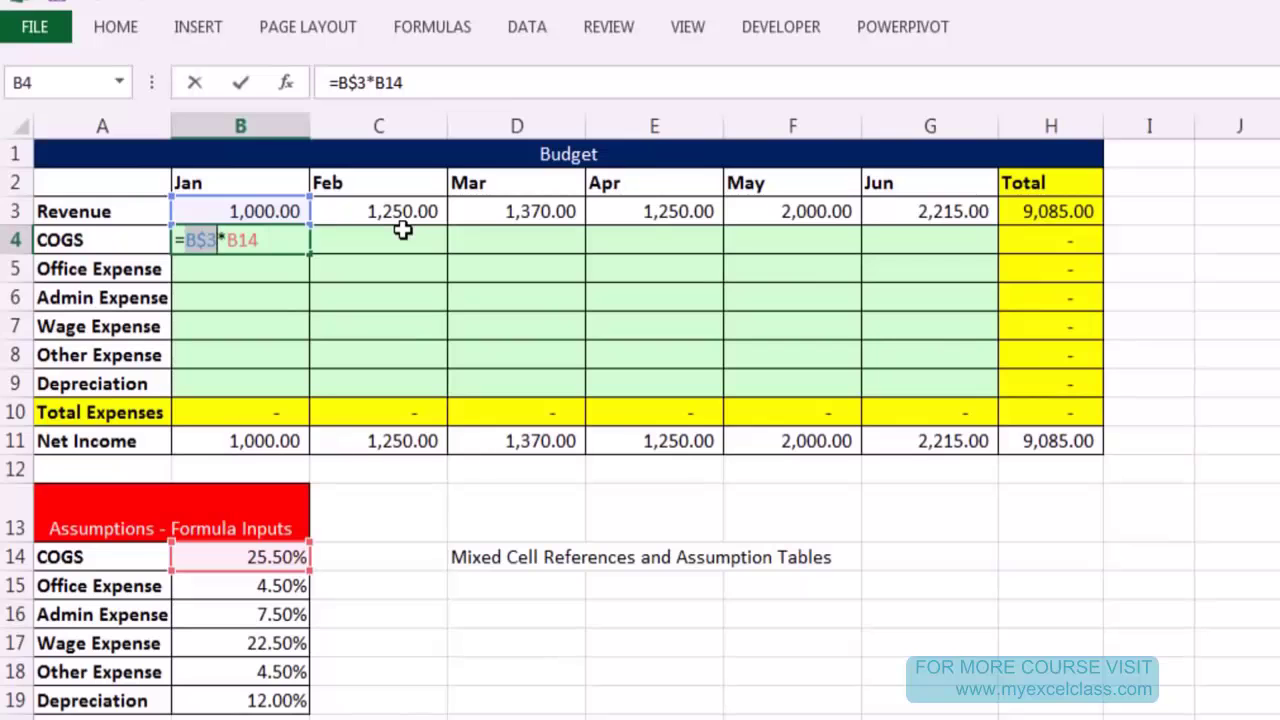
click(188, 252)
key(shift+Right)
key(shift+Right)
key(shift+Right)
click(189, 238)
key(shift+Right)
key(shift+Right)
key(shift+Right)
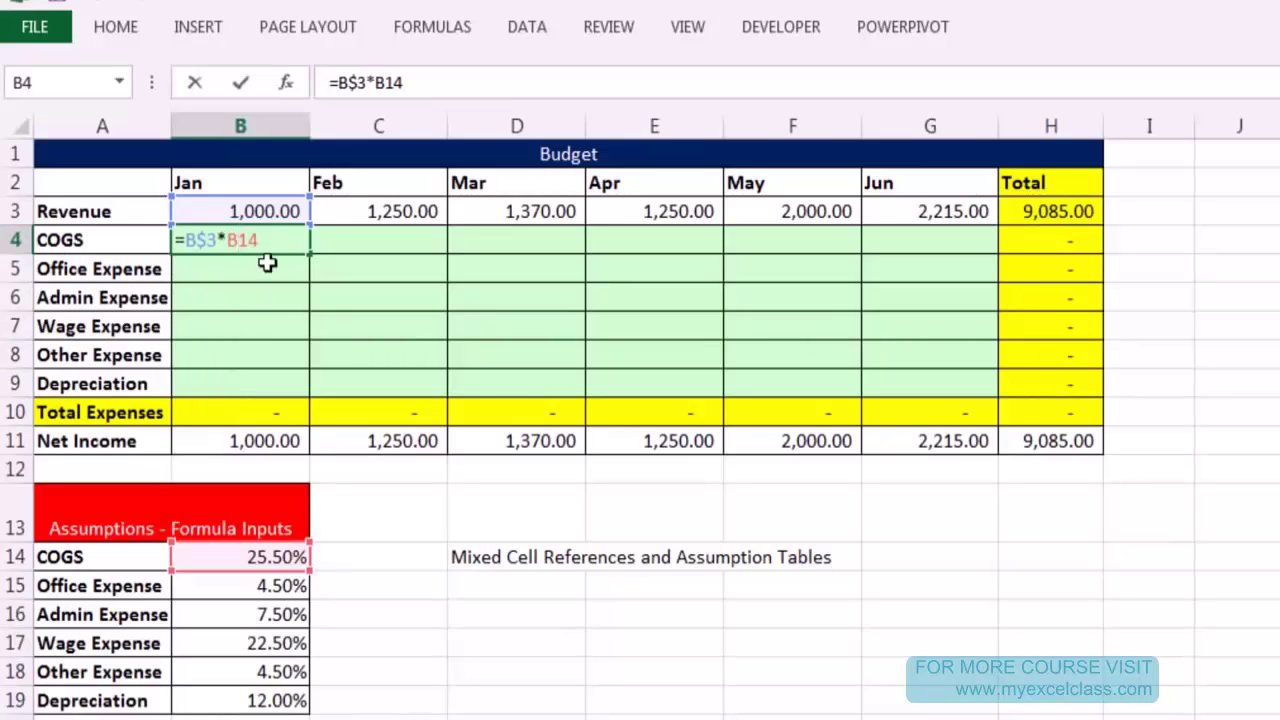
Lock only the column of the COGS percentage reference as $B14, making the B4 formula =B$3*$B14.
key(Left)
key(Left)
key(Left)
key(F4)
key(F4)
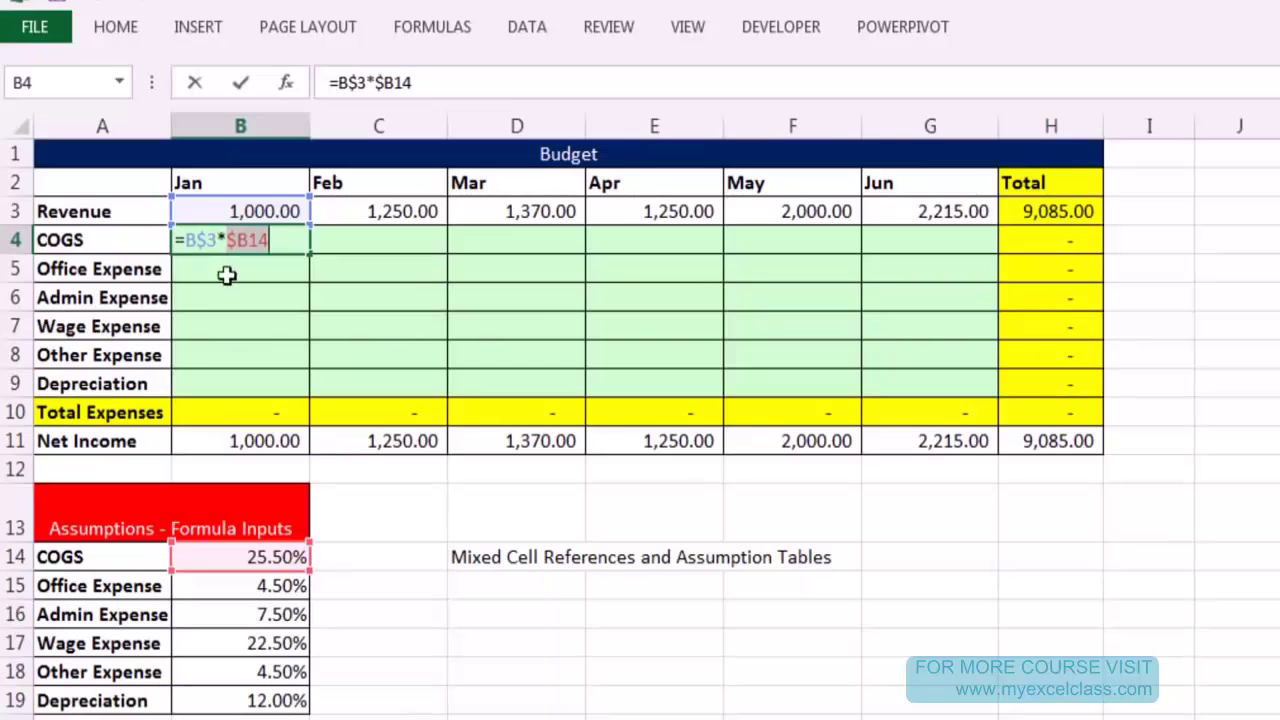
click(199, 243)
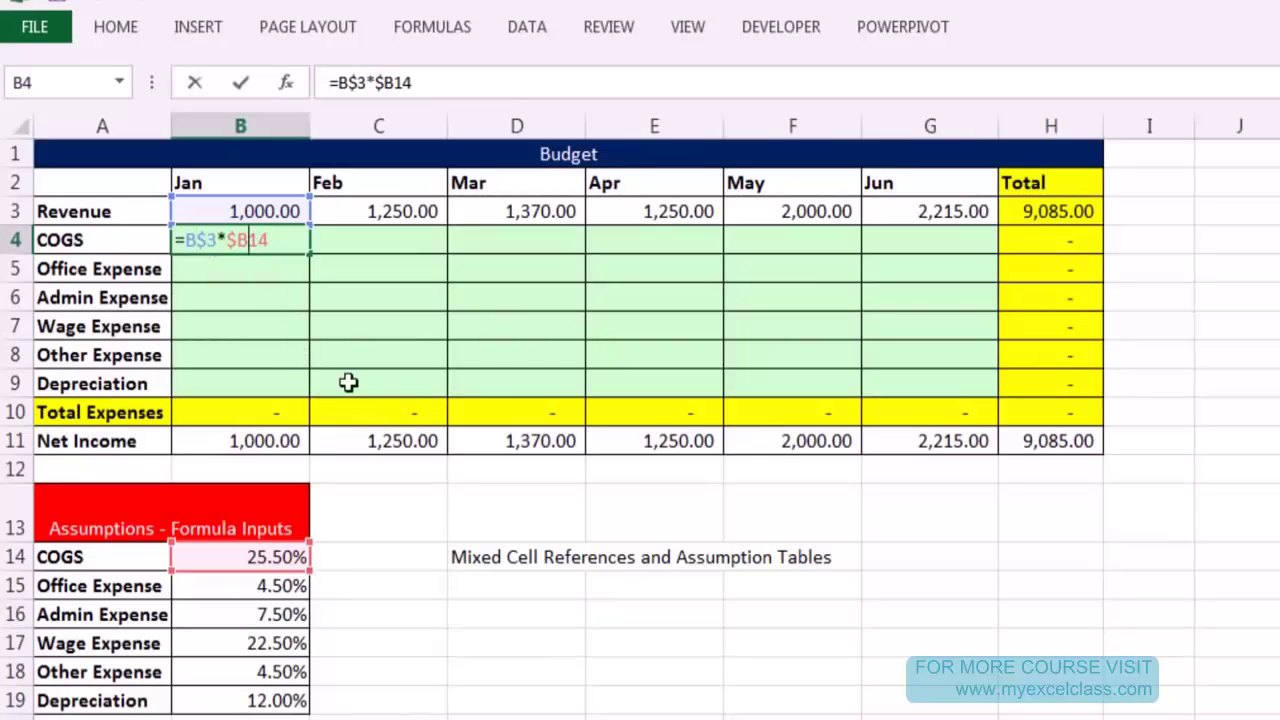
Enter the B4 formula and copy it down through Depreciation and across to June, filling B4:G9.
key(ctrl+Return)
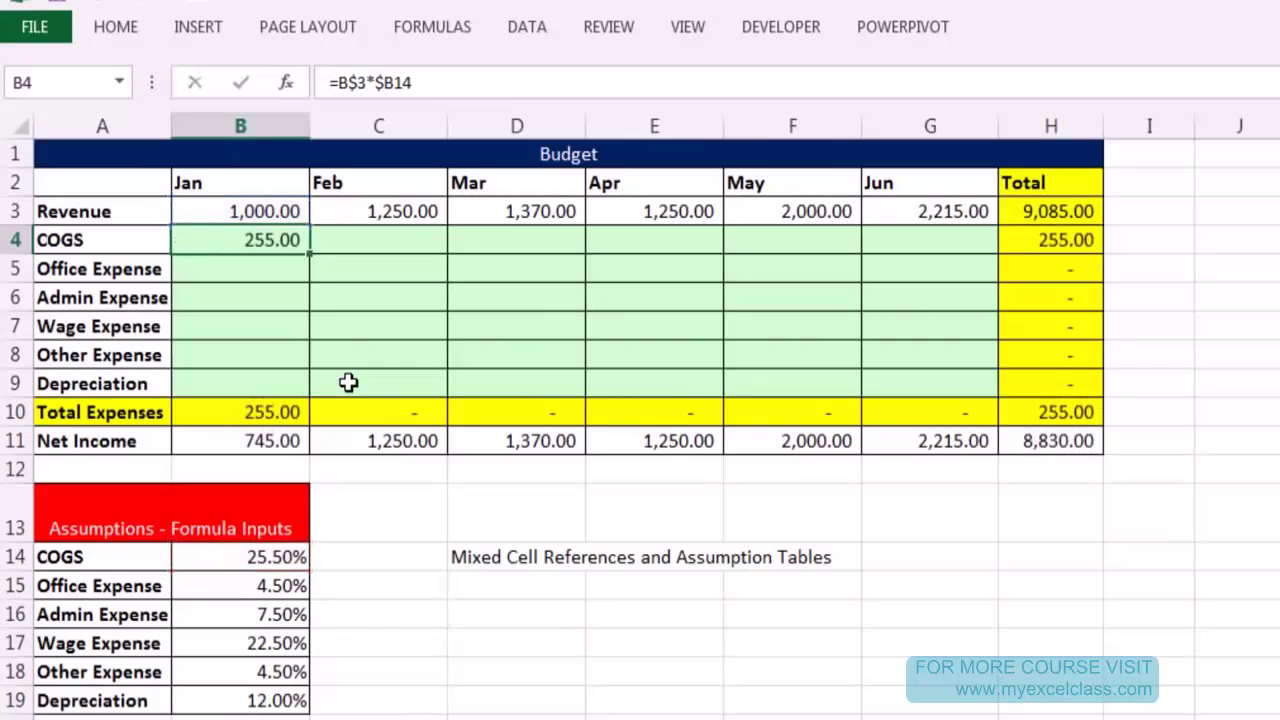
drag(310, 253, 329, 397)
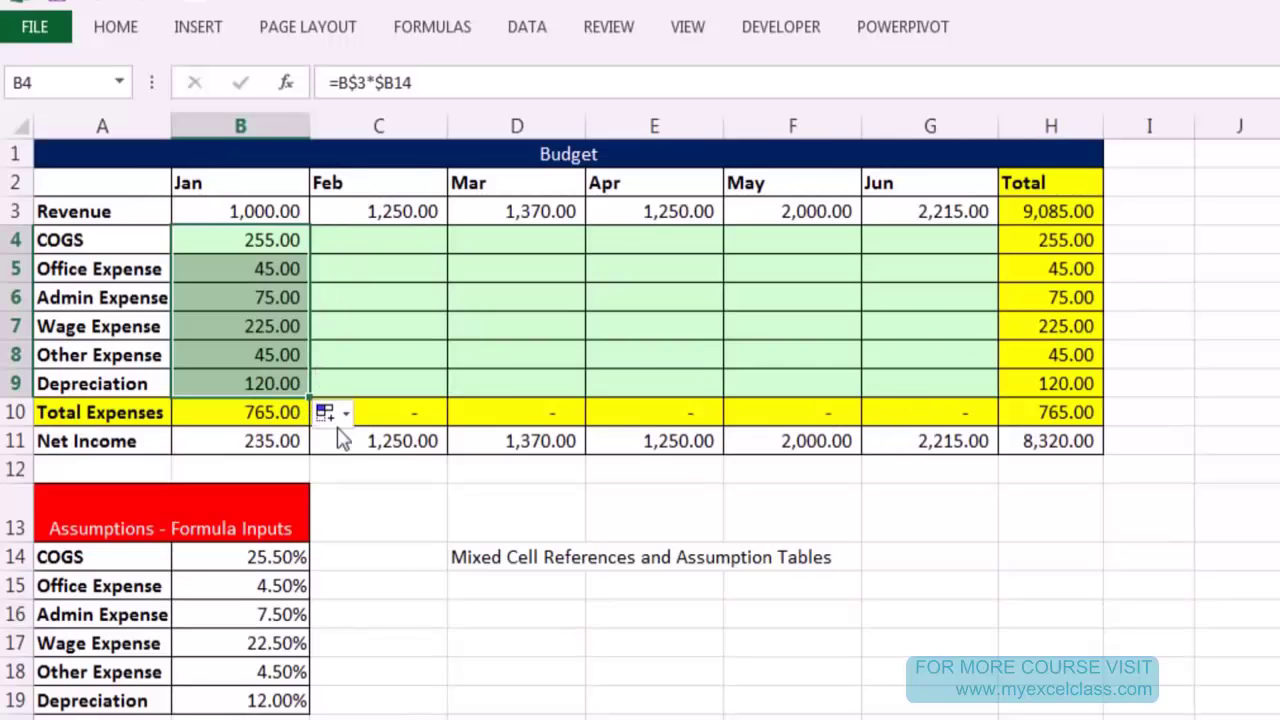
drag(312, 402, 963, 386)
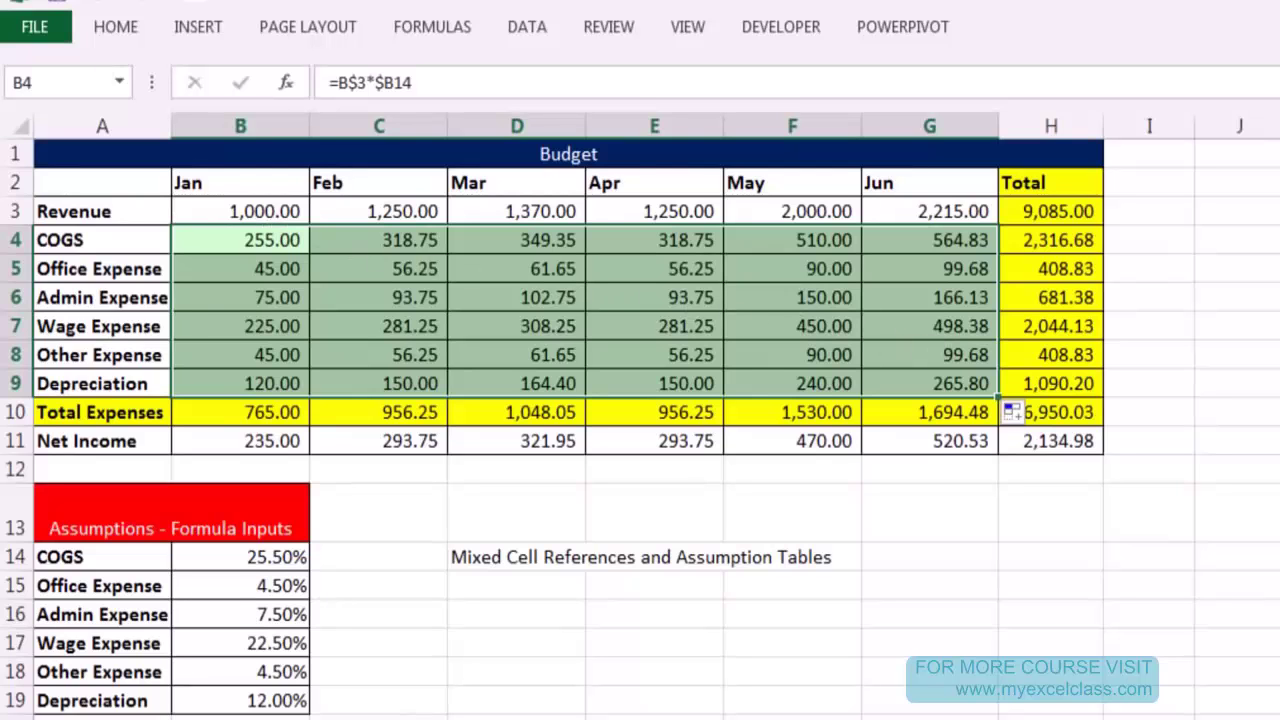
Inspect the copied formulas in G9 and D6 to see which revenue and percentage cells they reference.
key(ctrl+period)
key(ctrl+period)
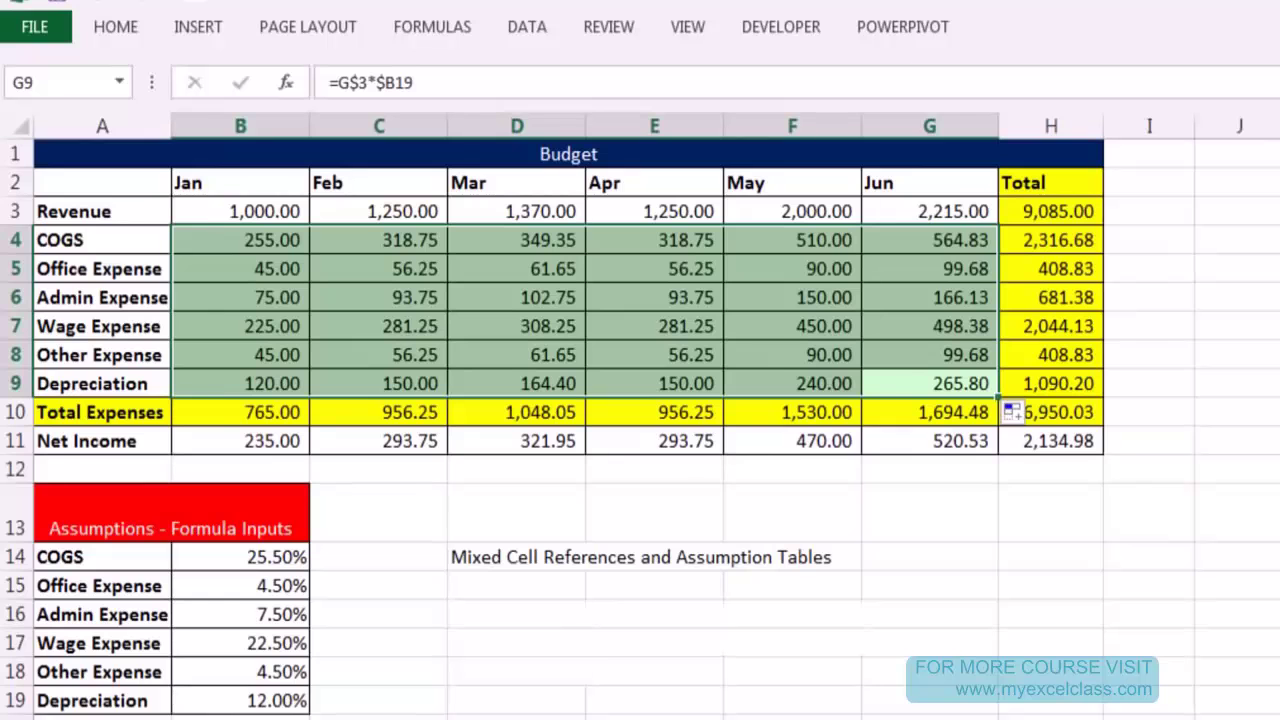
key(F2)
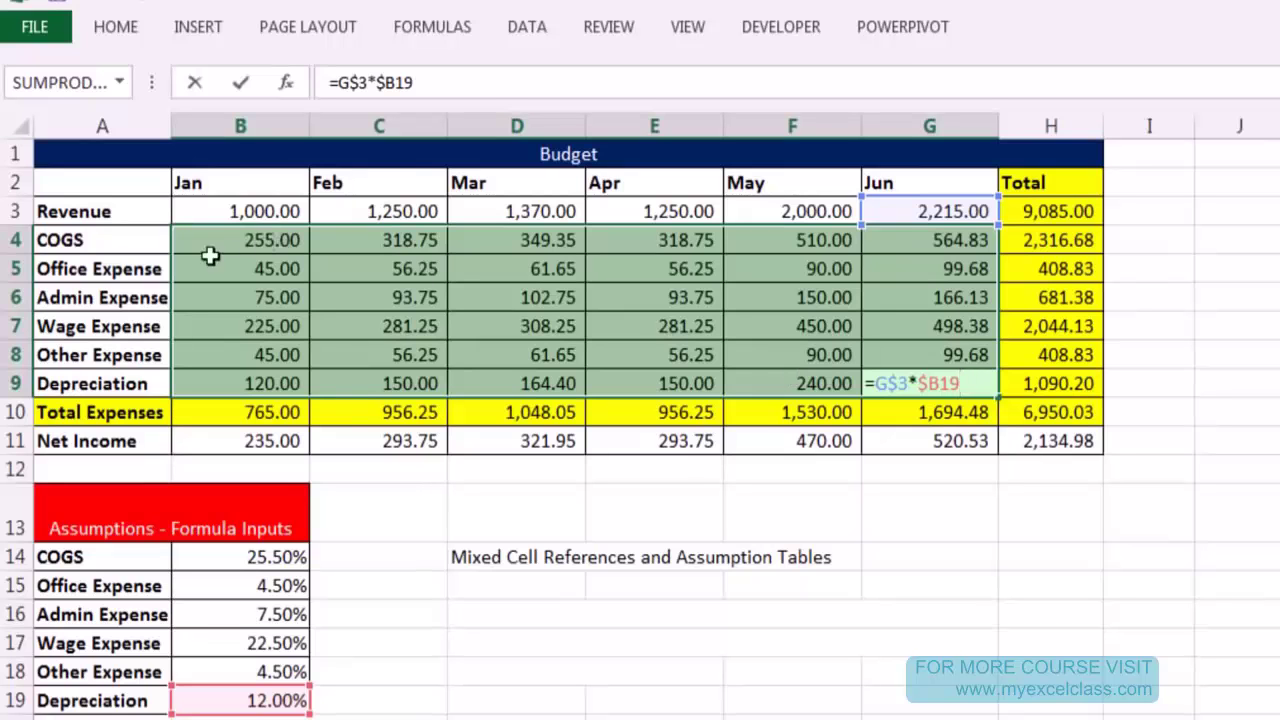
key(ctrl+Return)
click(530, 297)
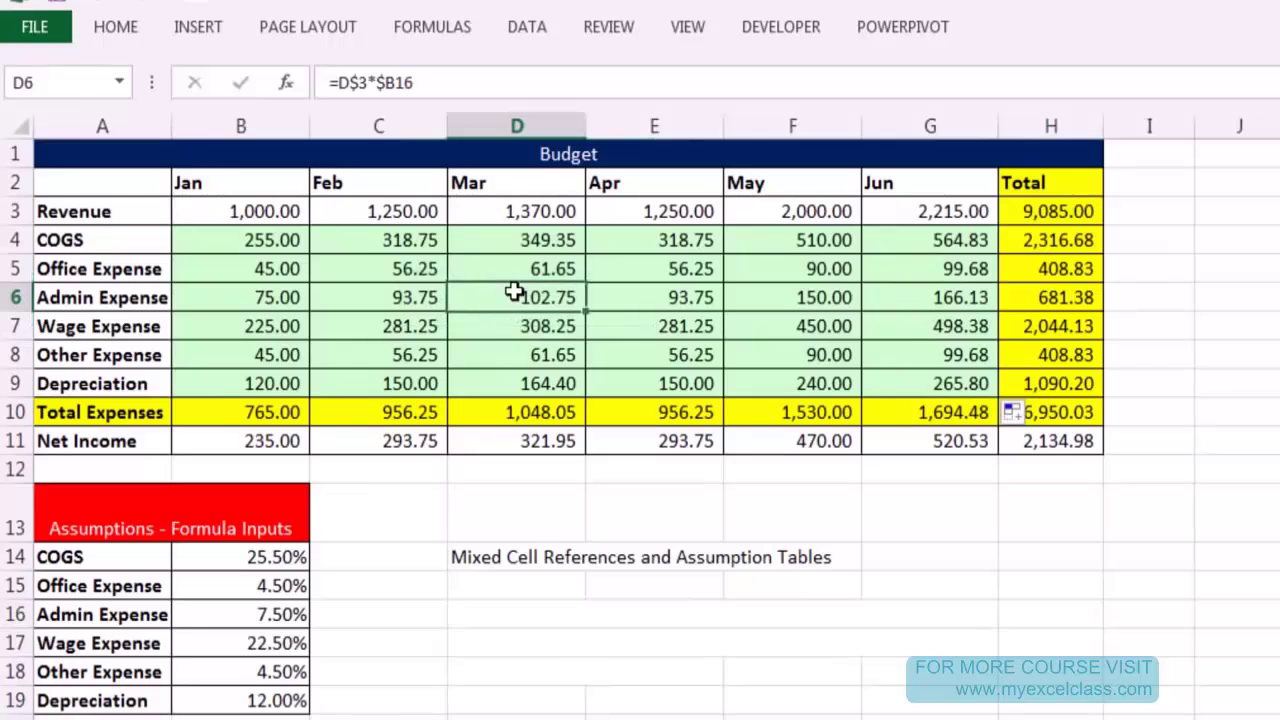
key(F2)
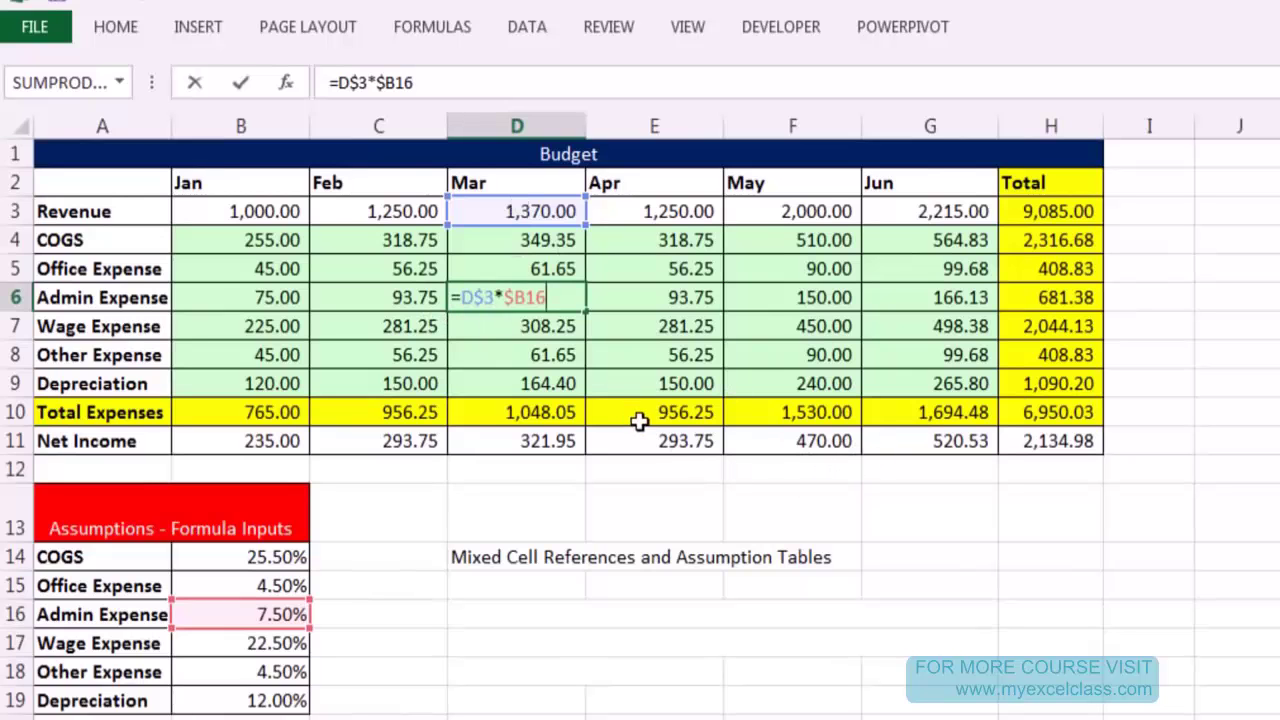
key(ctrl+Return)
Clear the expense range B4:G9 and rebuild the relative formula =B3*B14 in B4.
drag(251, 243, 918, 381)
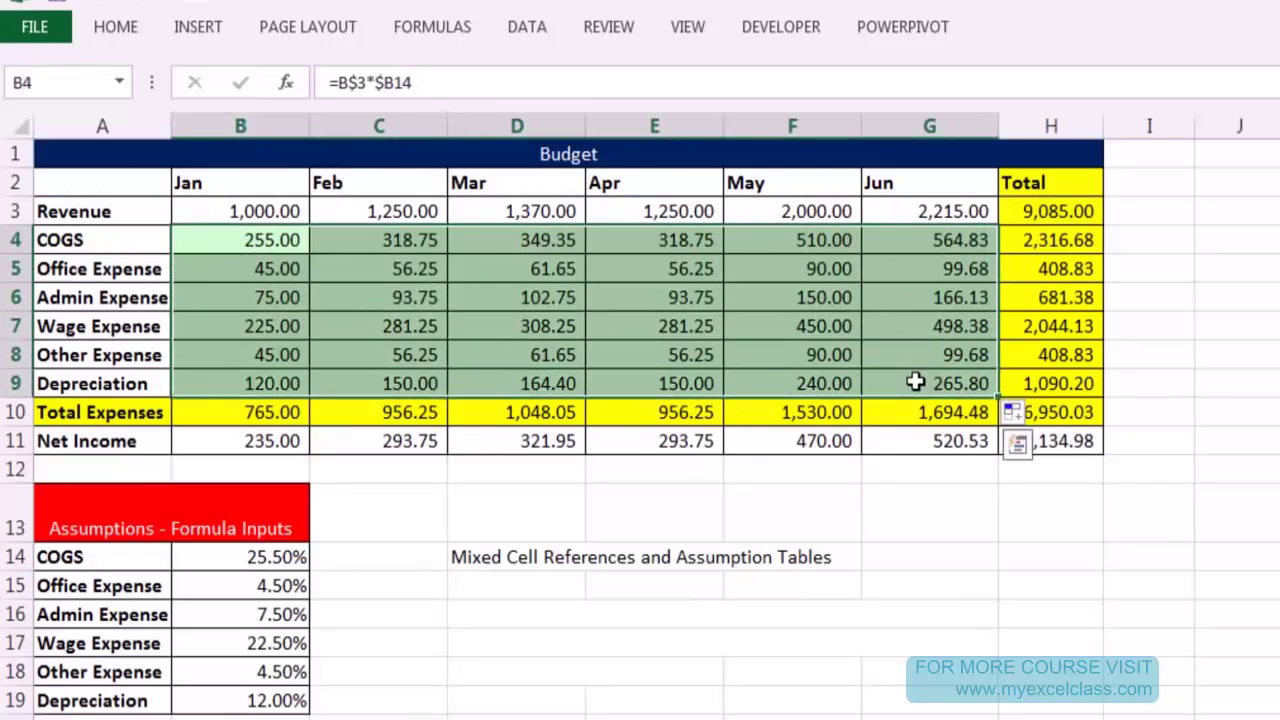
key(Delete)
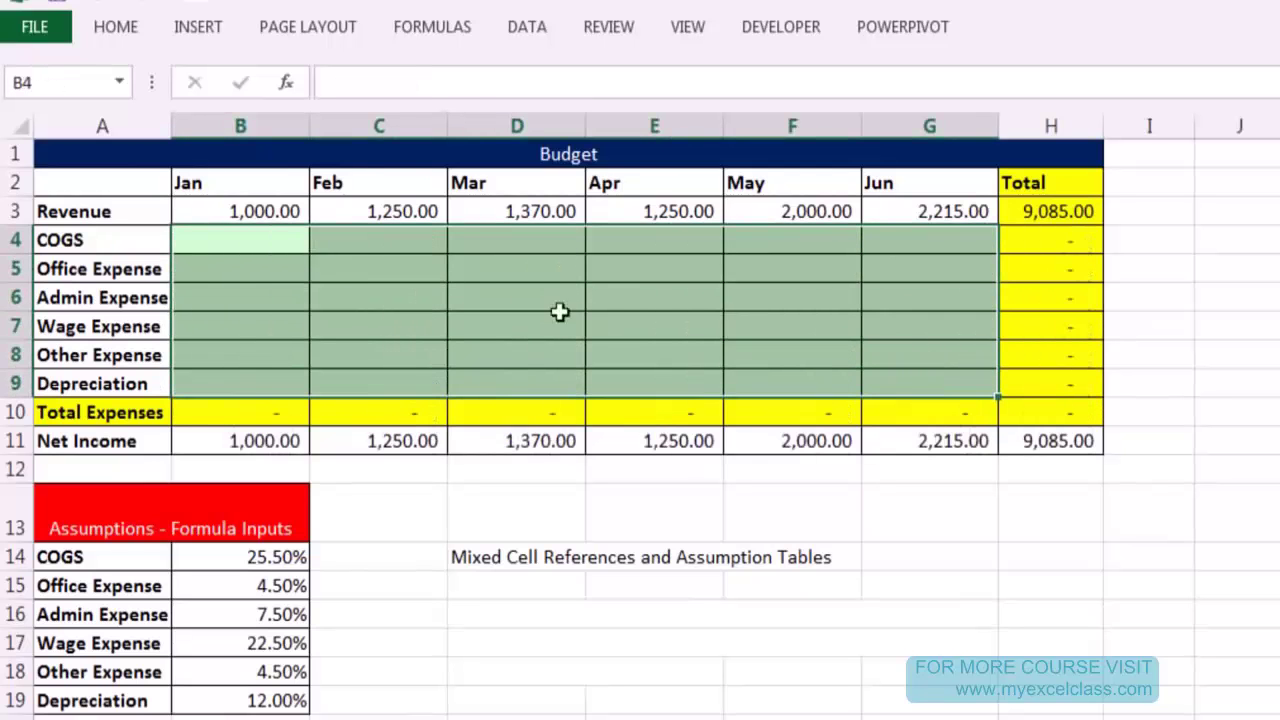
click(281, 250)
text(=)
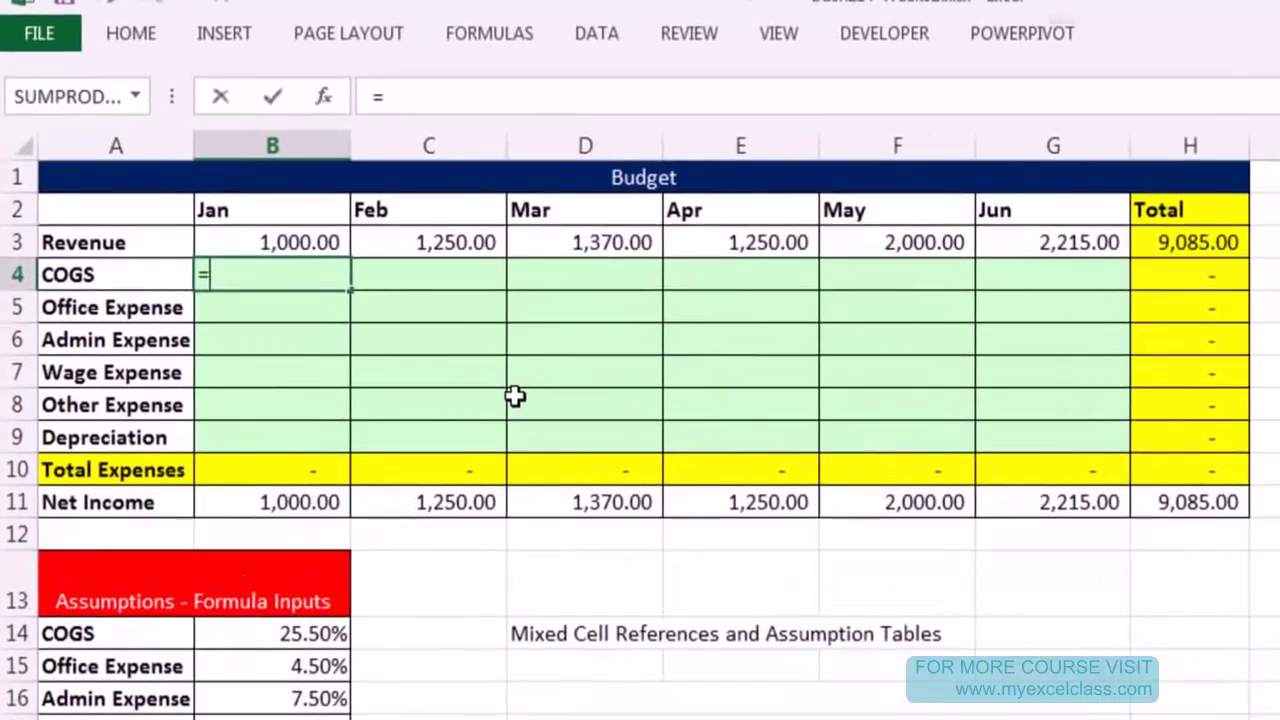
key(Up)
text(*)
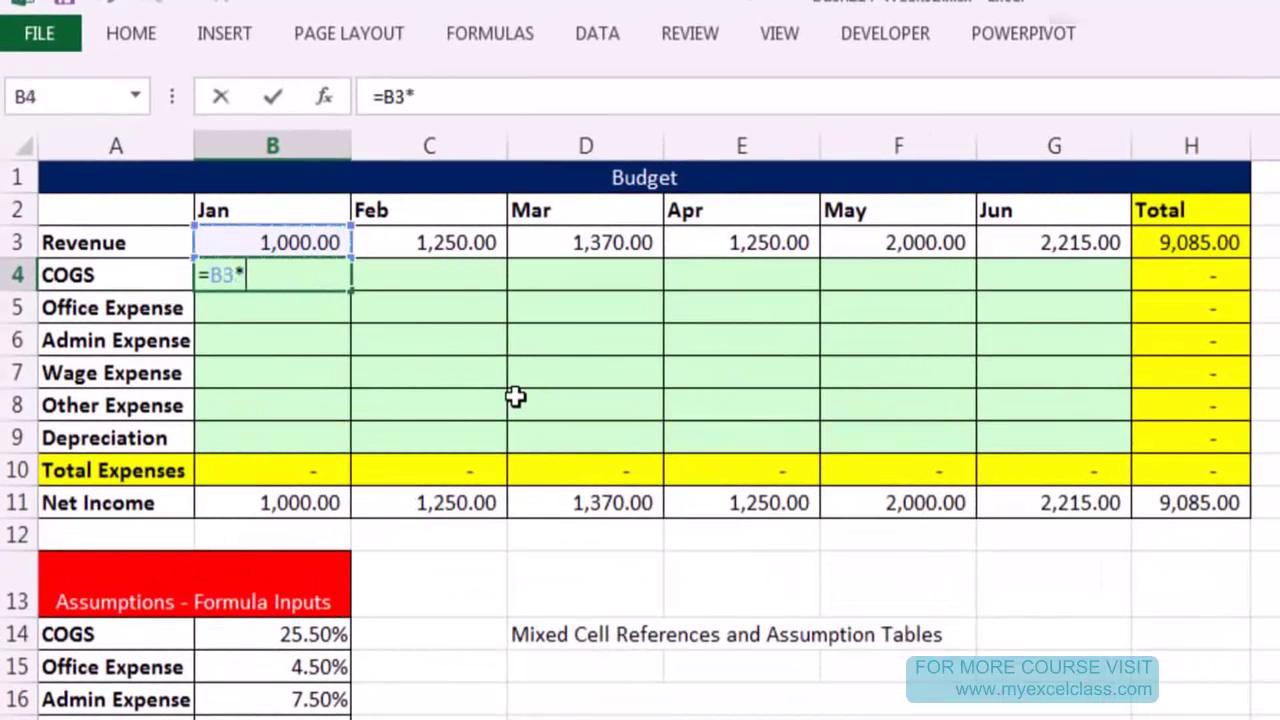
click(288, 634)
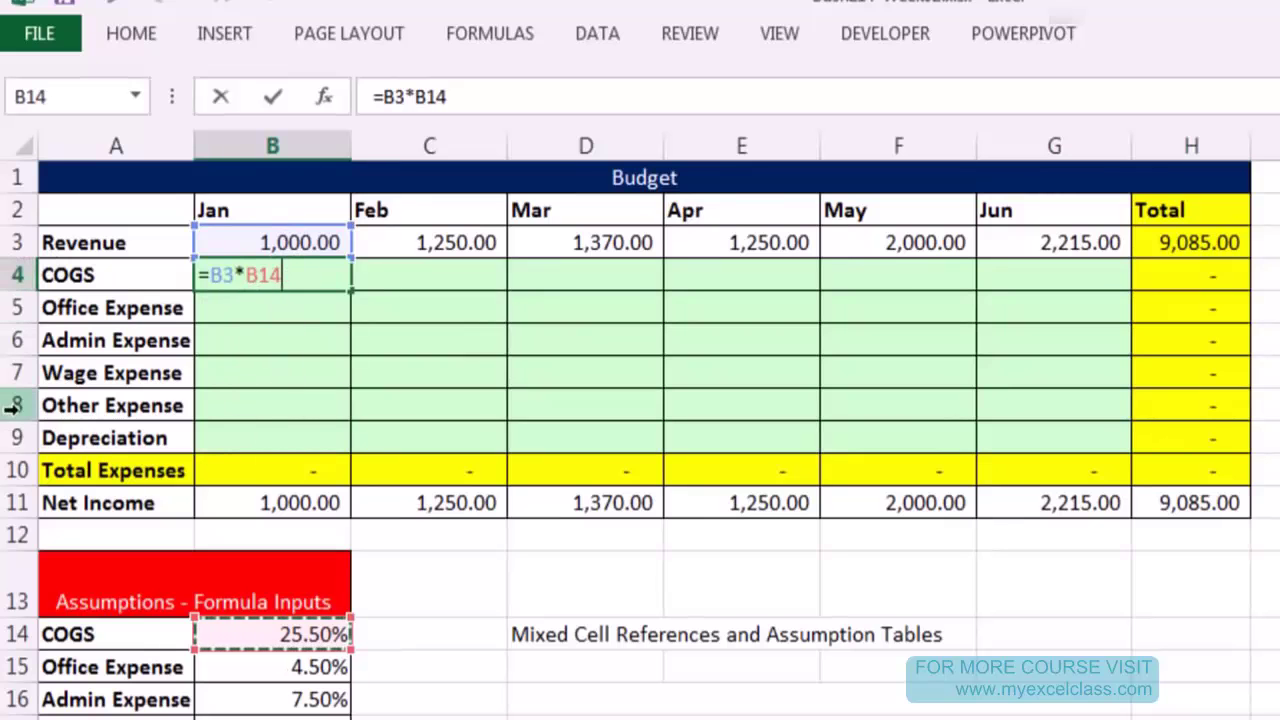
Lock only the row of the revenue reference as B$3 in B4, and copy the formula into C4 and B5.
click(222, 275)
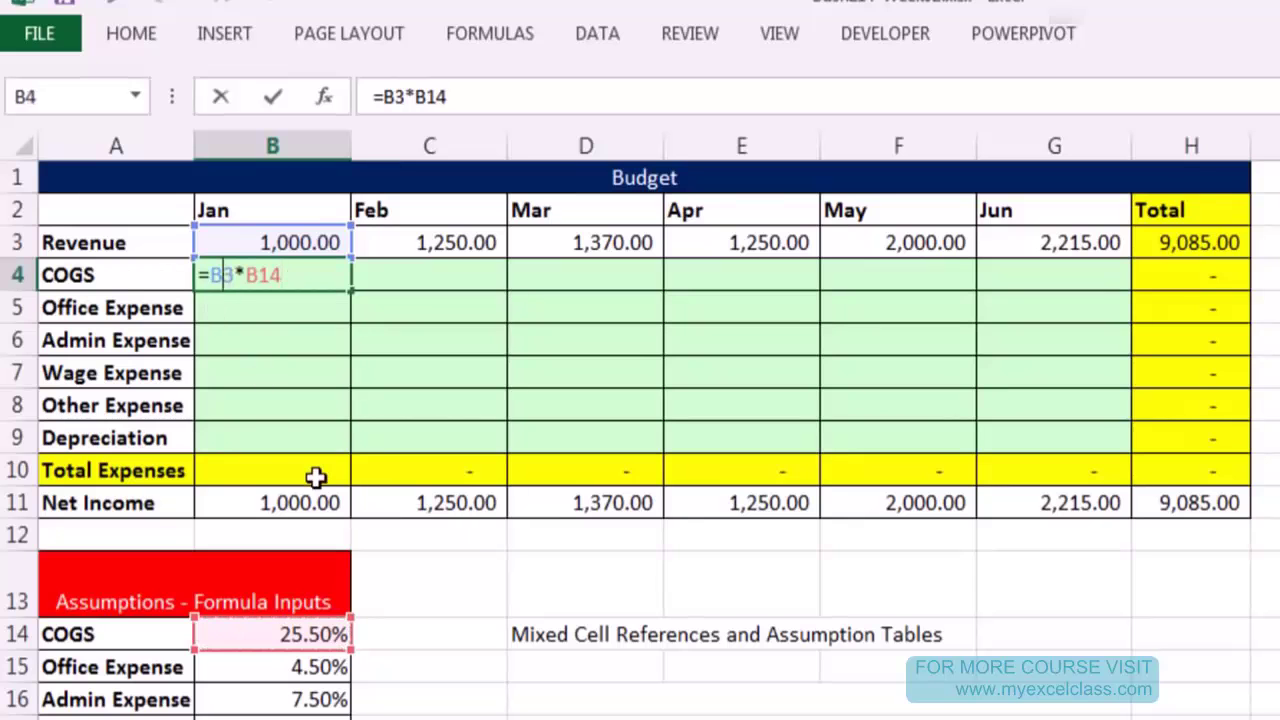
key(F4)
key(F4)
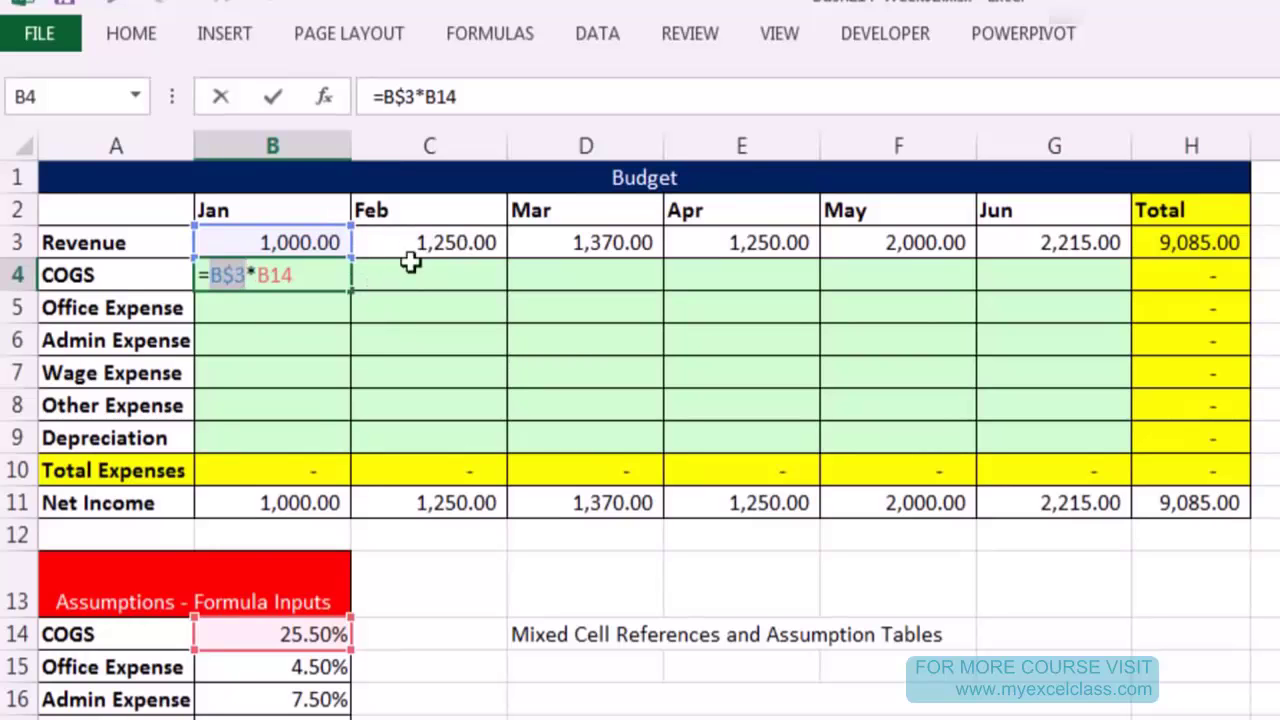
key(ctrl+Return)
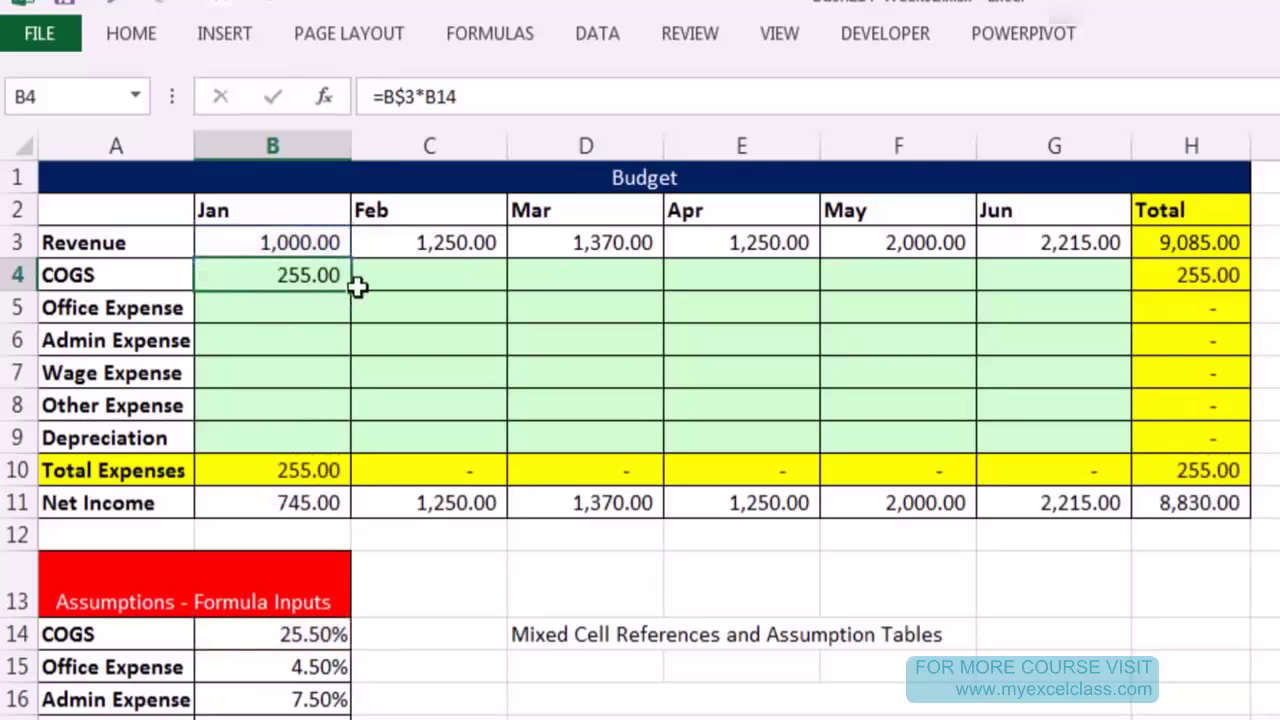
drag(352, 302, 468, 286)
click(343, 285)
click(295, 280)
Compare the cell references in the B4, B5 and C4 formulas.
key(F2)
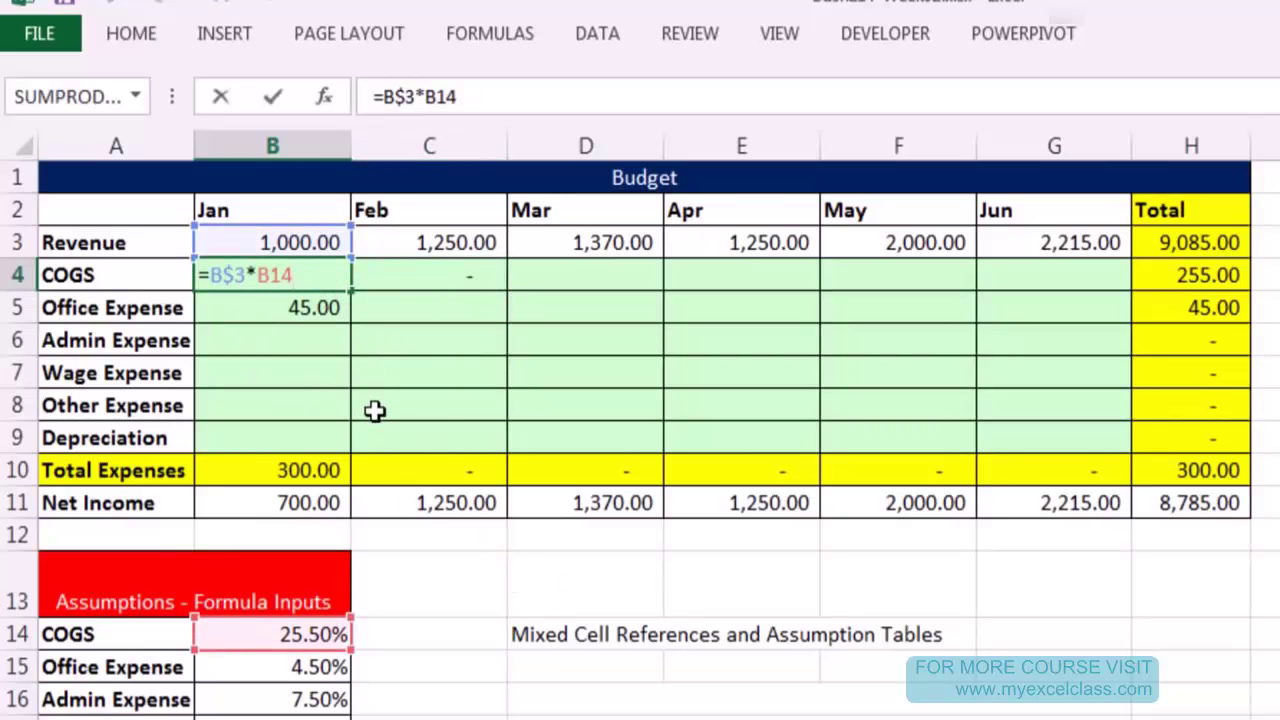
key(Return)
key(F2)
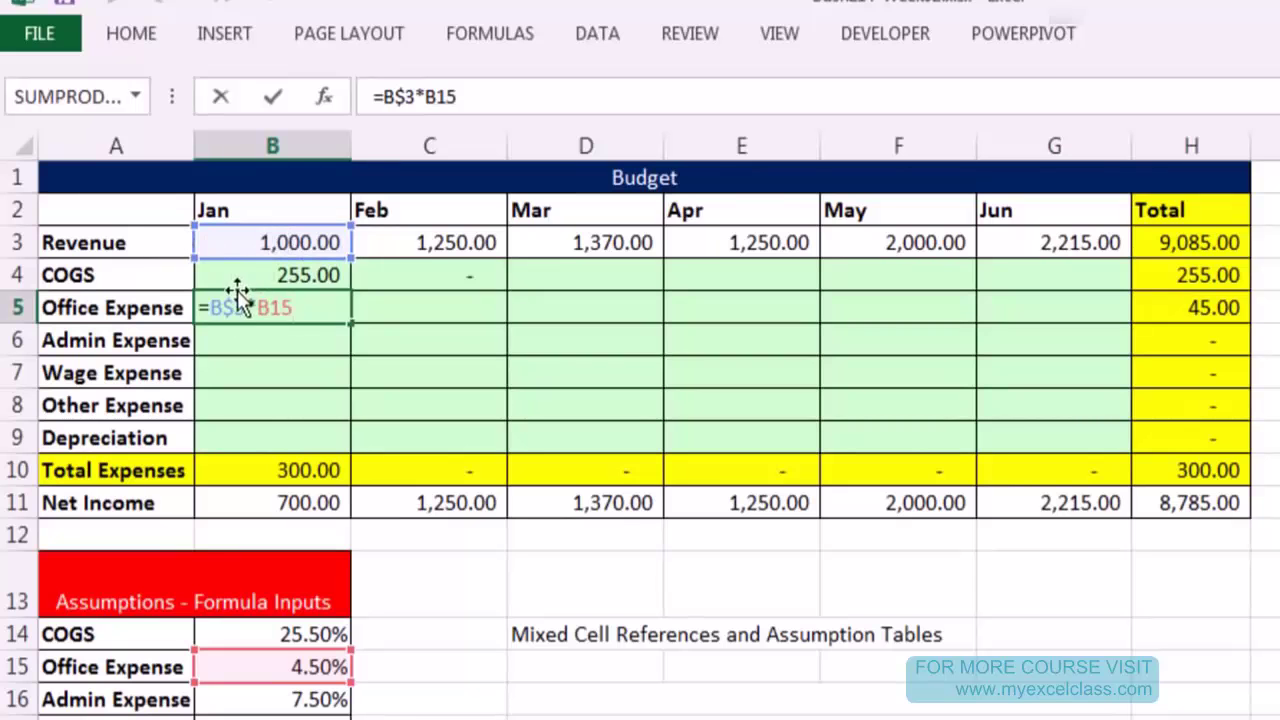
key(ctrl+Return)
click(305, 275)
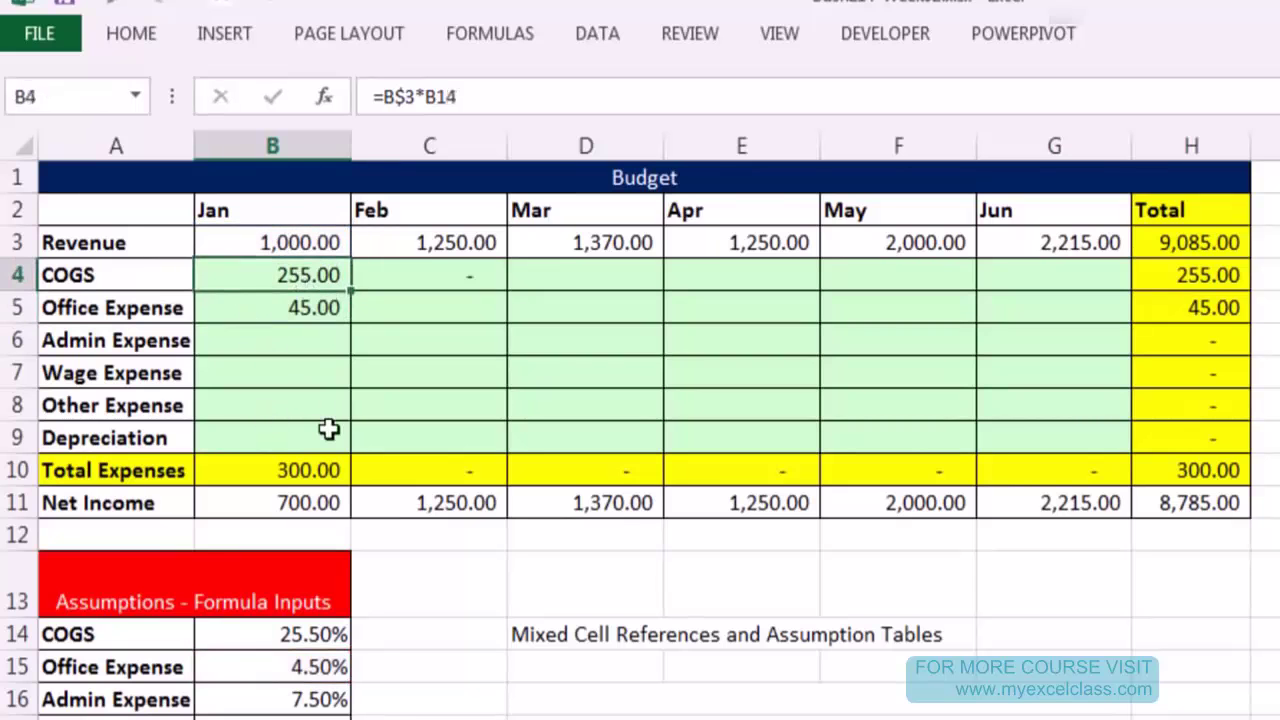
key(F2)
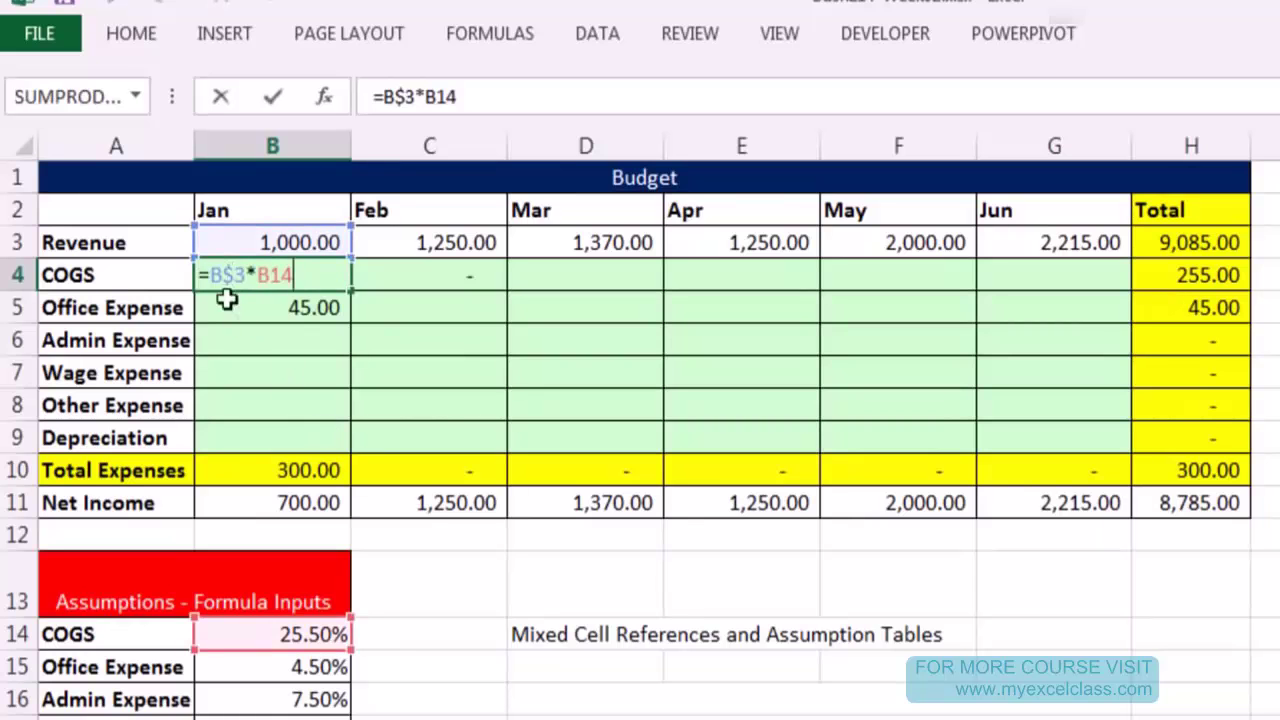
key(Tab)
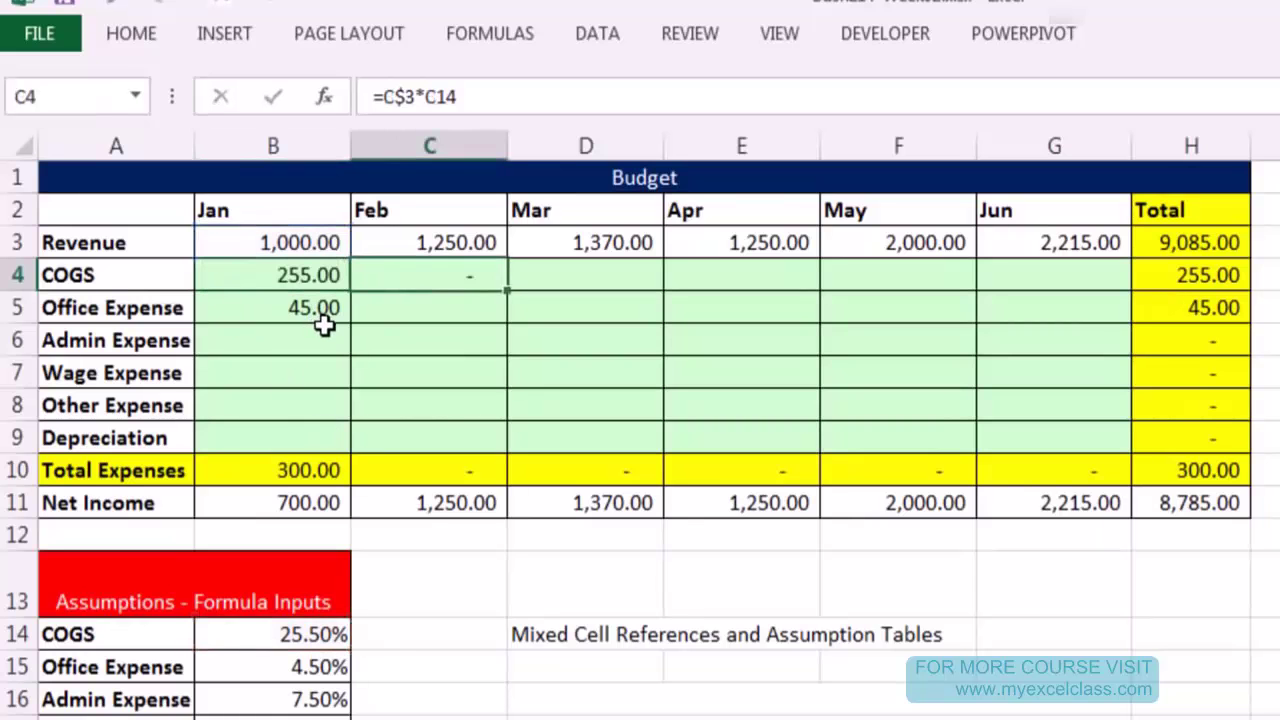
key(F2)
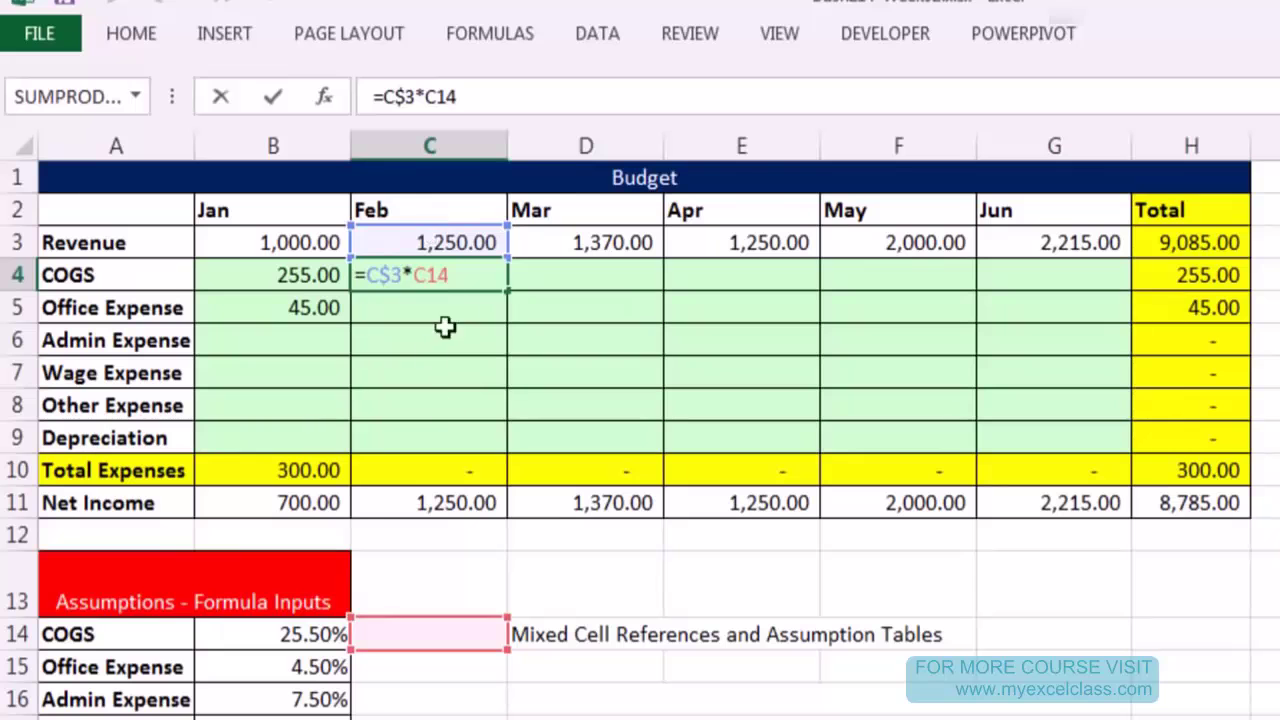
key(ctrl+Return)
Try copying the C4 formula into D4, examine its references, and clear D4.
drag(508, 291, 662, 290)
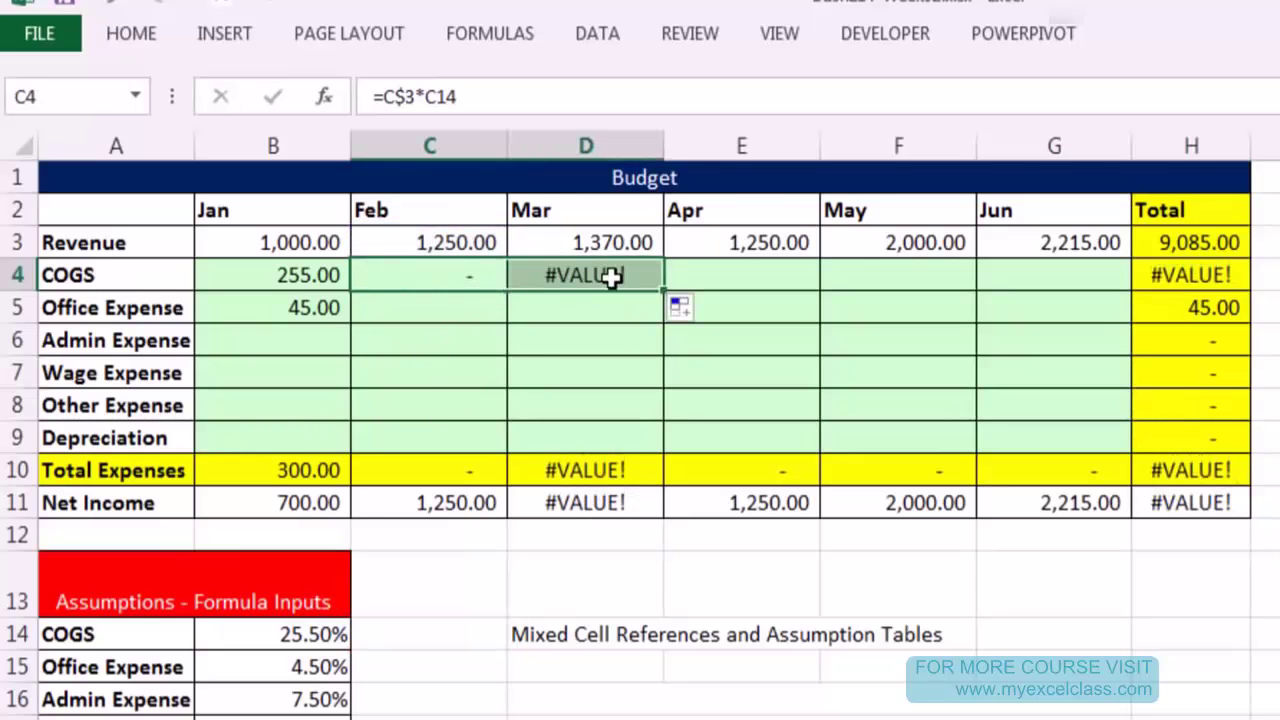
click(586, 274)
double_click(614, 276)
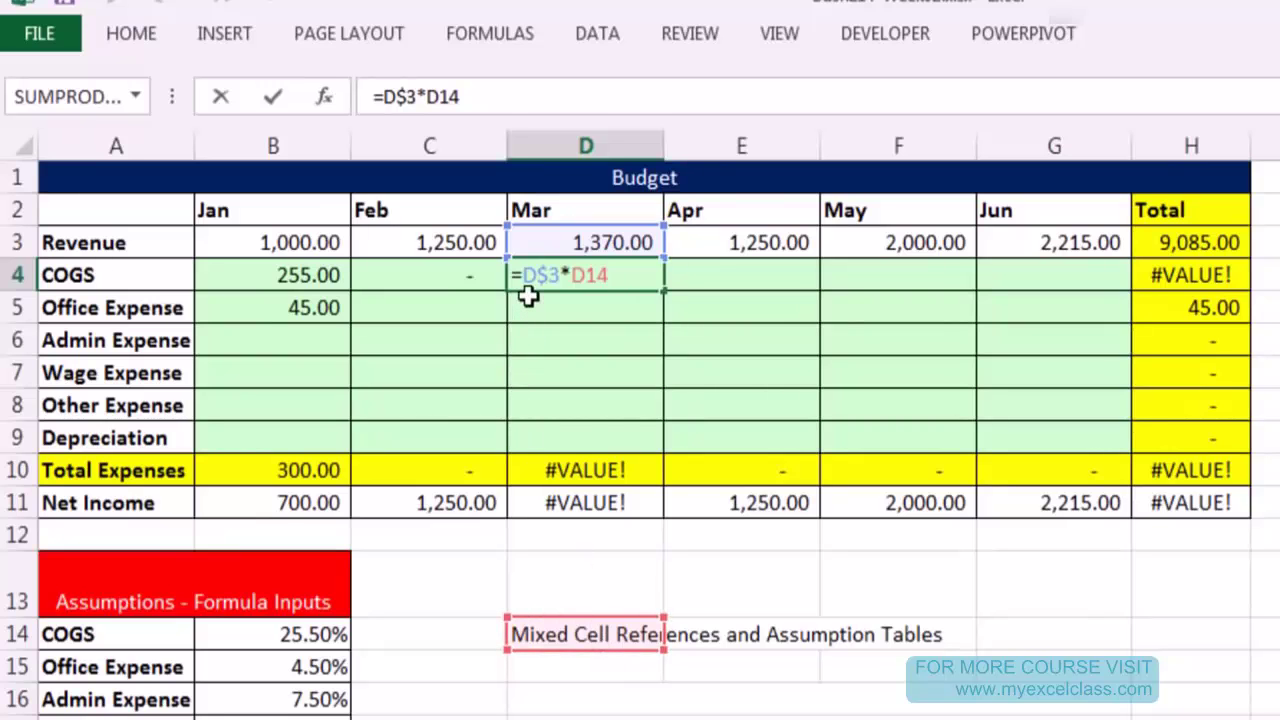
key(ctrl+Return)
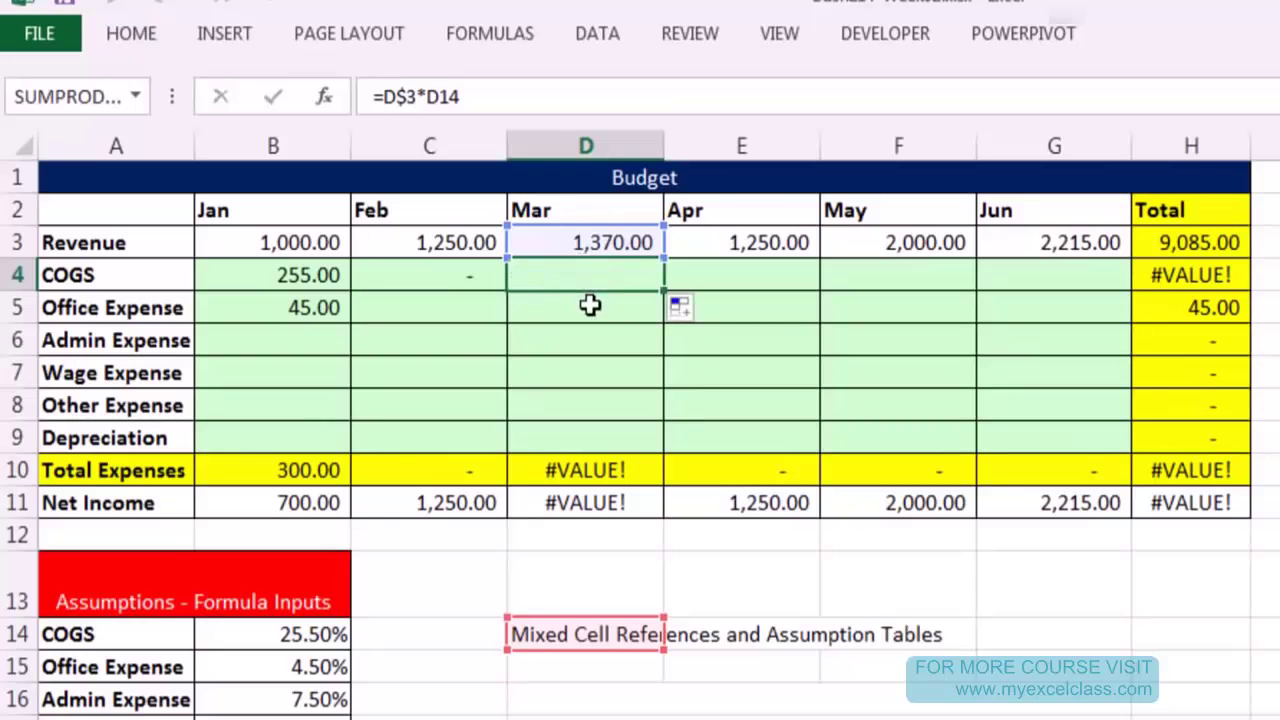
key(Delete)
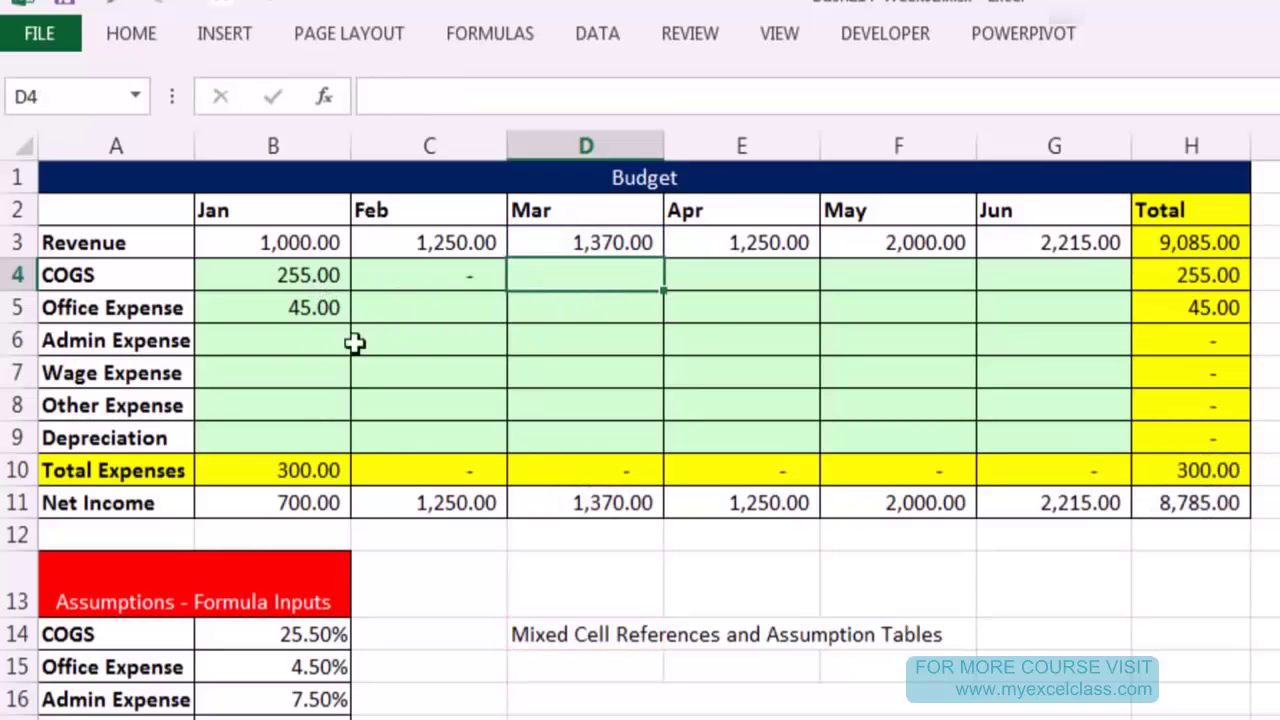
Lock only the column of the COGS percentage reference in B4, making the formula =B$3*$B14.
click(316, 278)
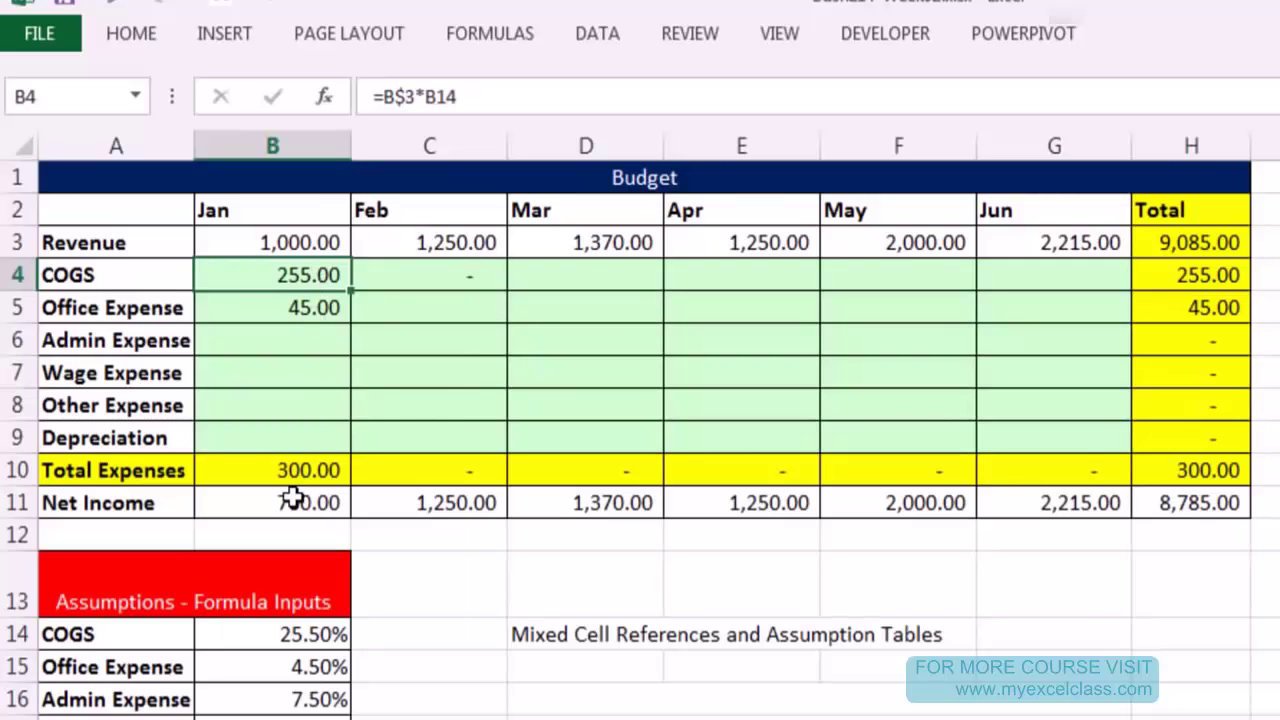
key(F2)
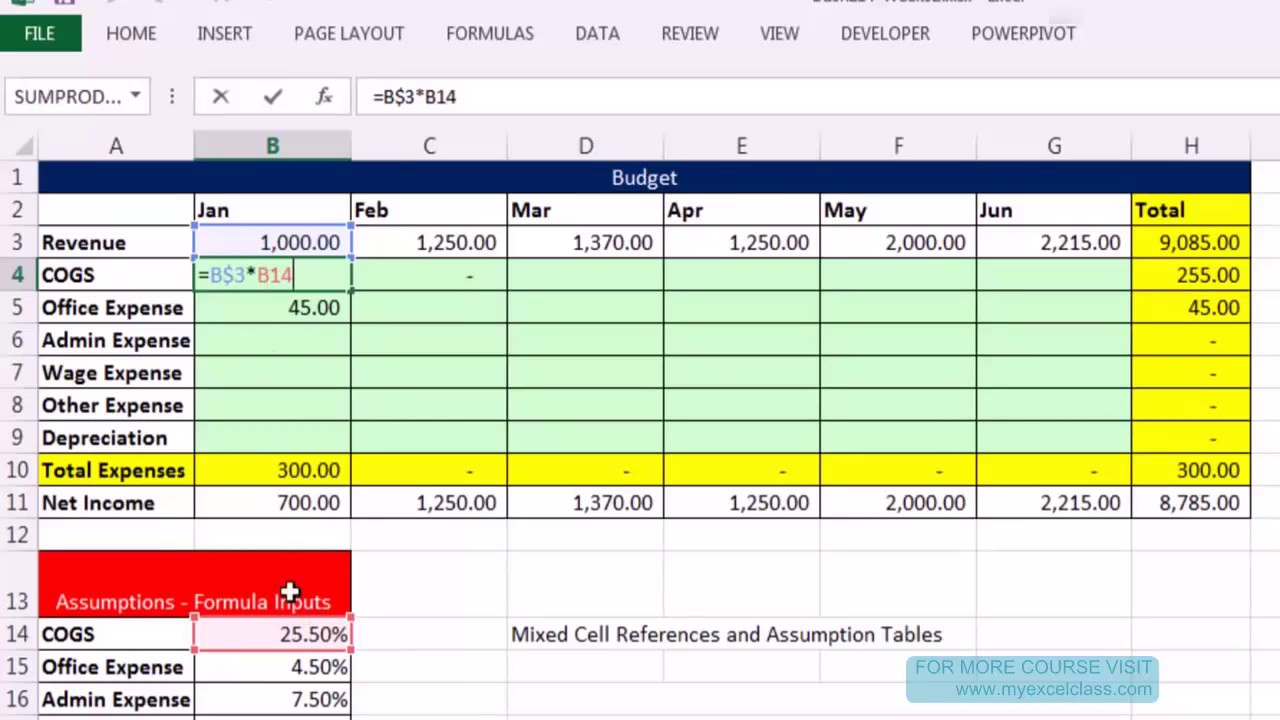
key(F4)
key(F4)
key(F4)
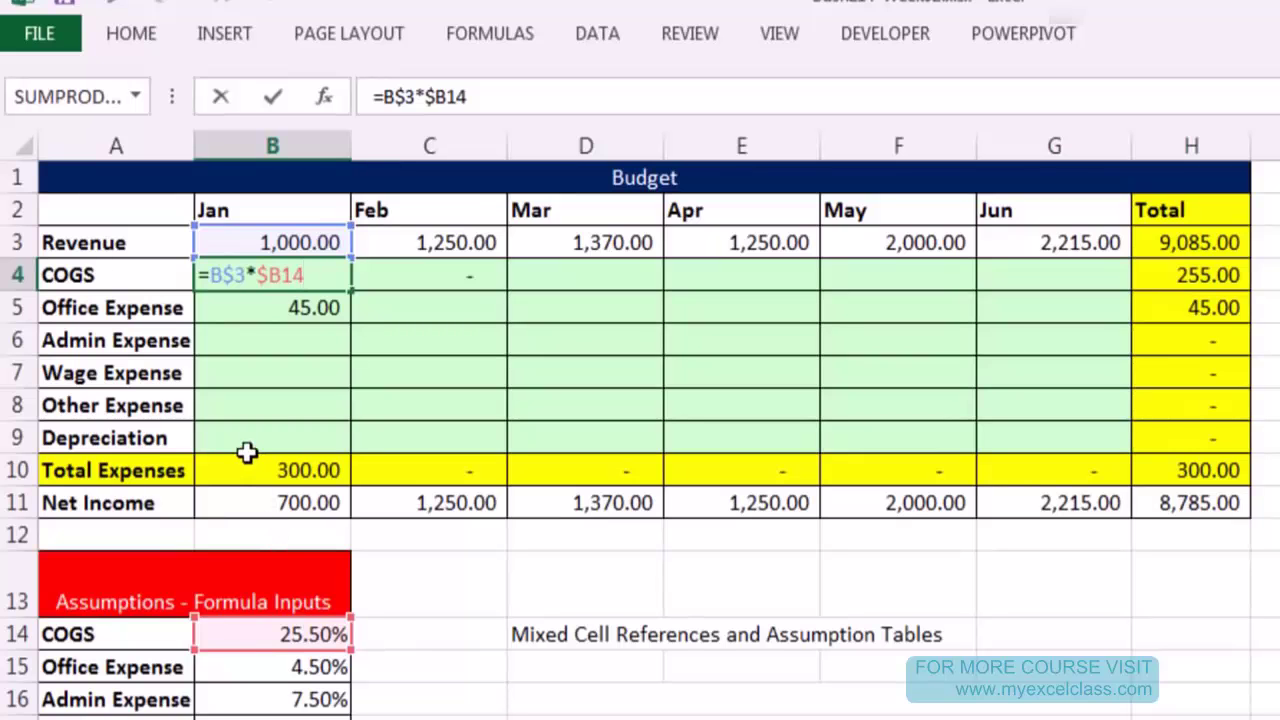
key(ctrl+Return)
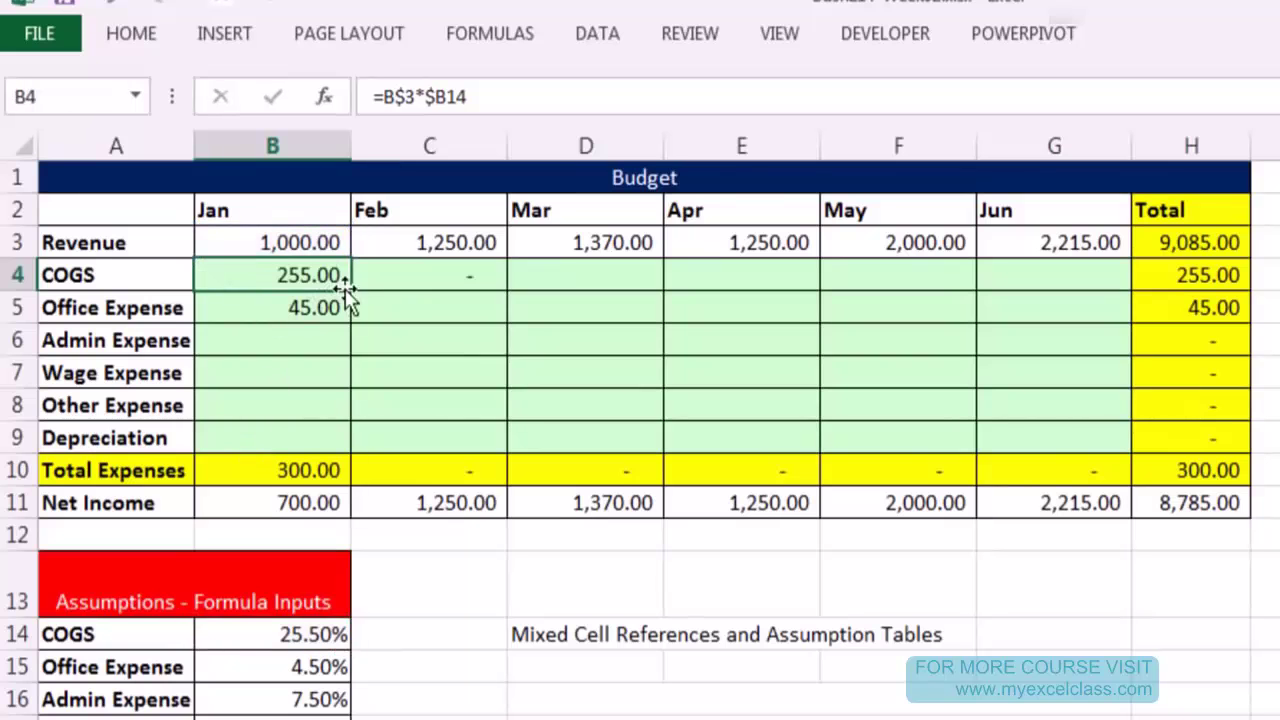
Copy the updated B4 formula across to C4 and down to B5.
drag(344, 290, 466, 290)
click(323, 279)
click(322, 276)
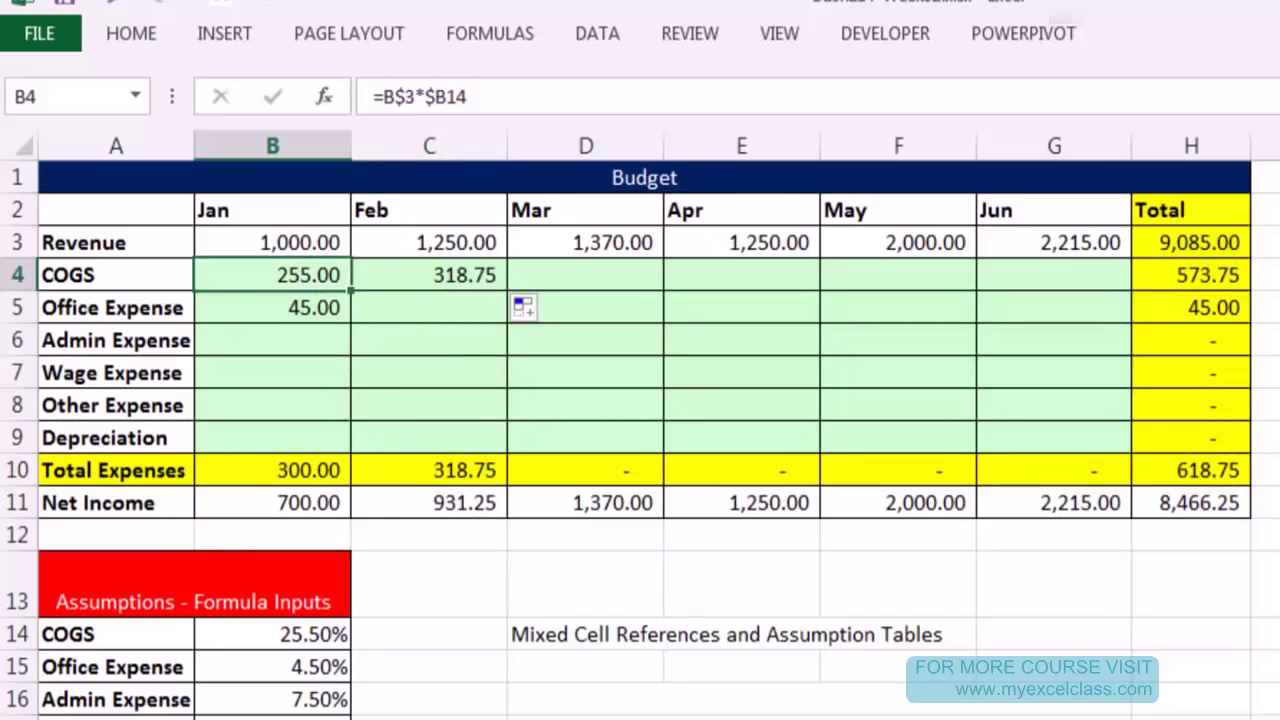
Compare the B4 and B5 formulas to check how the mixed references shift between rows.
key(F2)
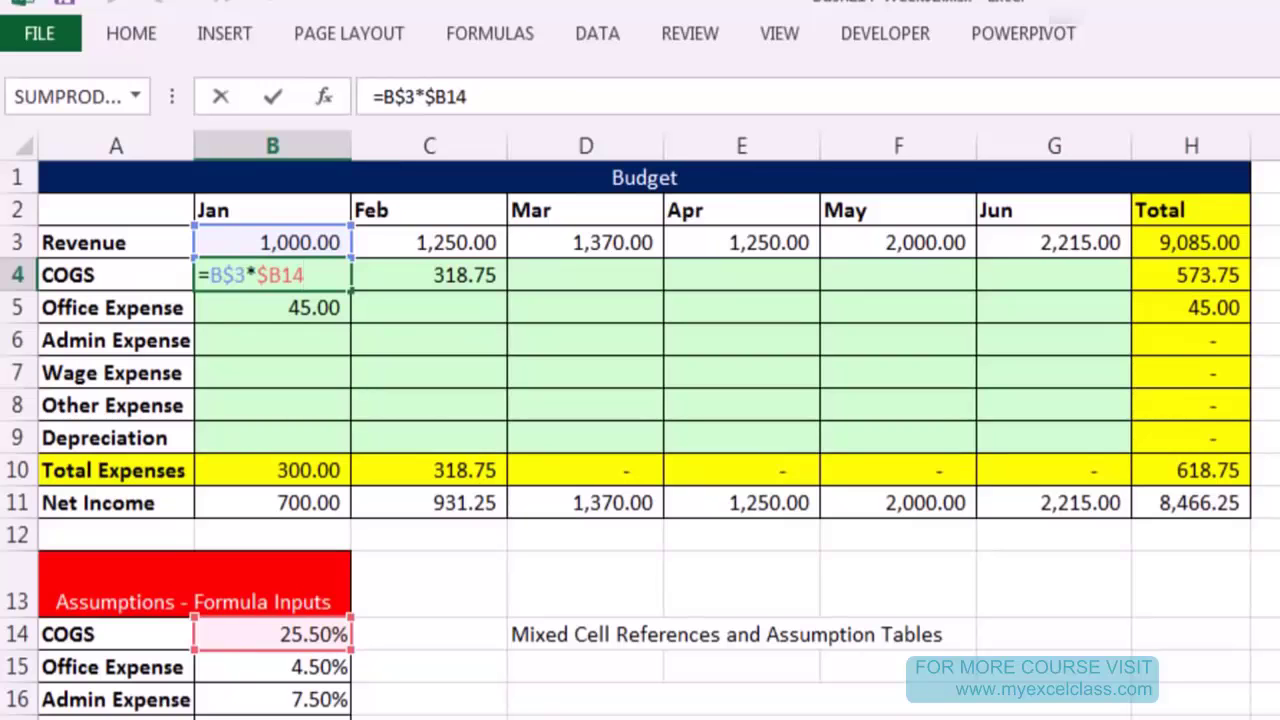
key(Return)
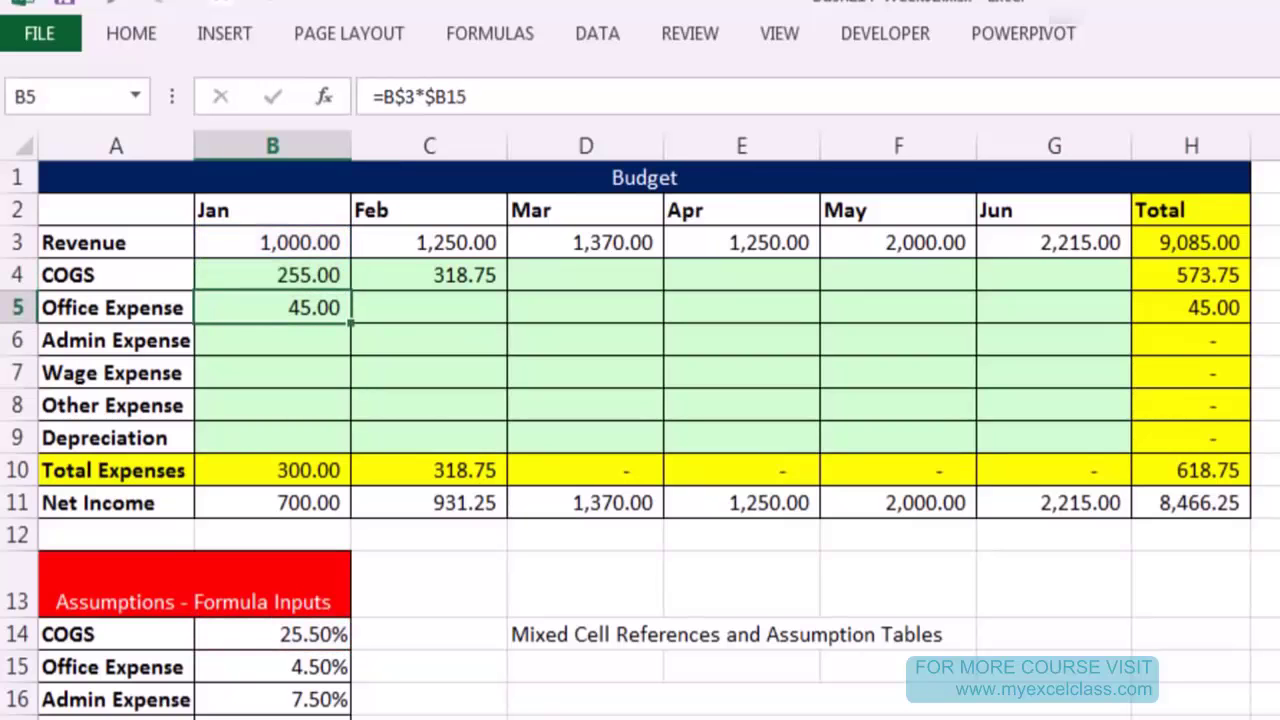
key(F2)
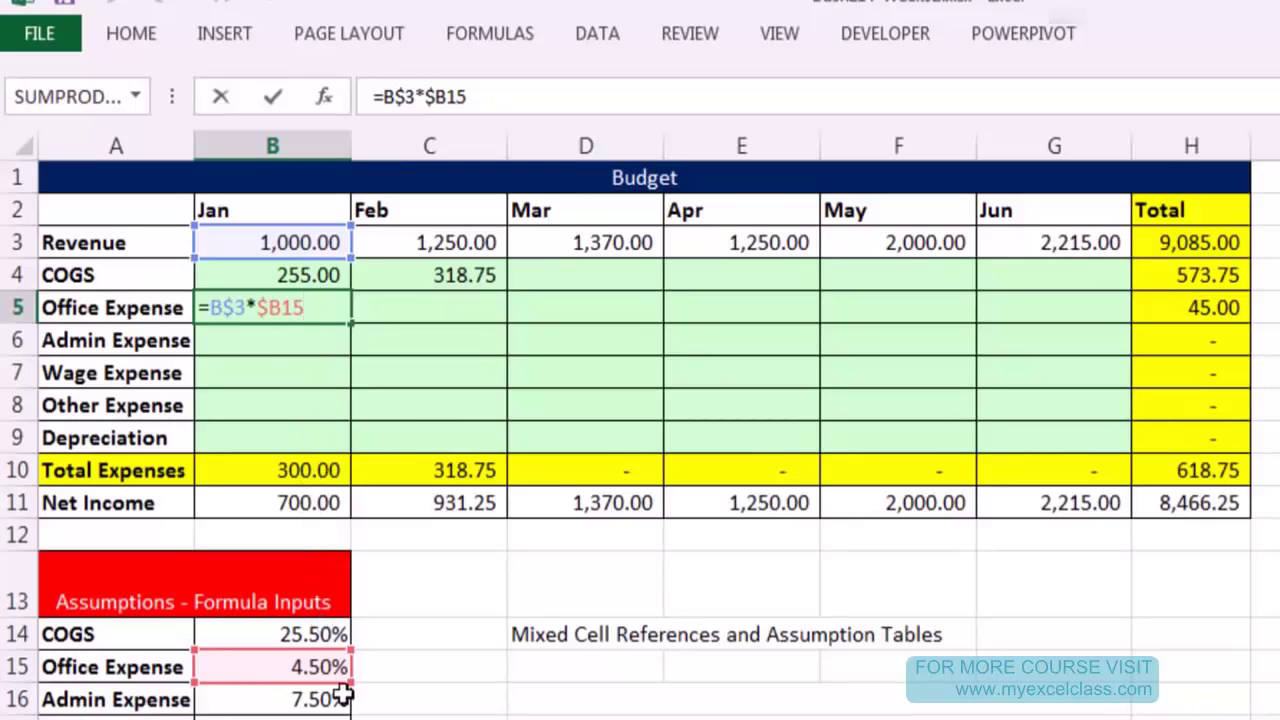
key(ctrl+Return)
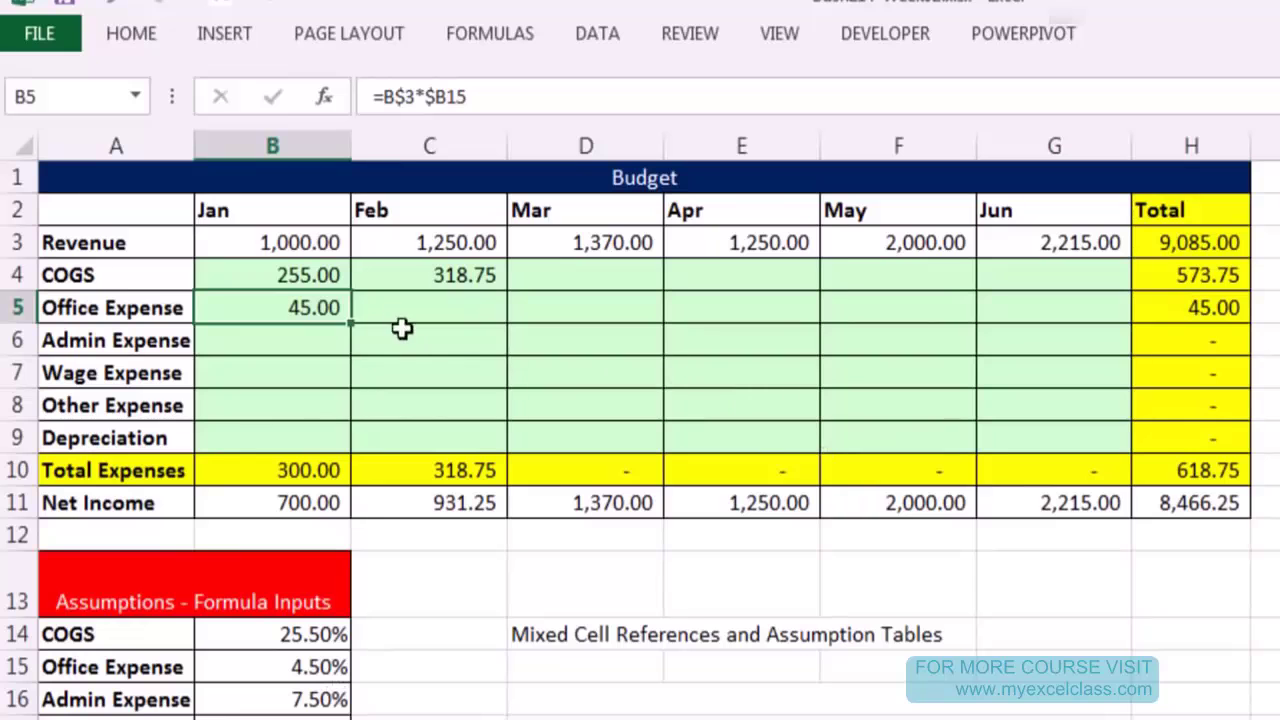
Copy the Office Expense formula down to Admin Expense in B6 and inspect its cell references.
drag(349, 327, 349, 372)
double_click(300, 340)
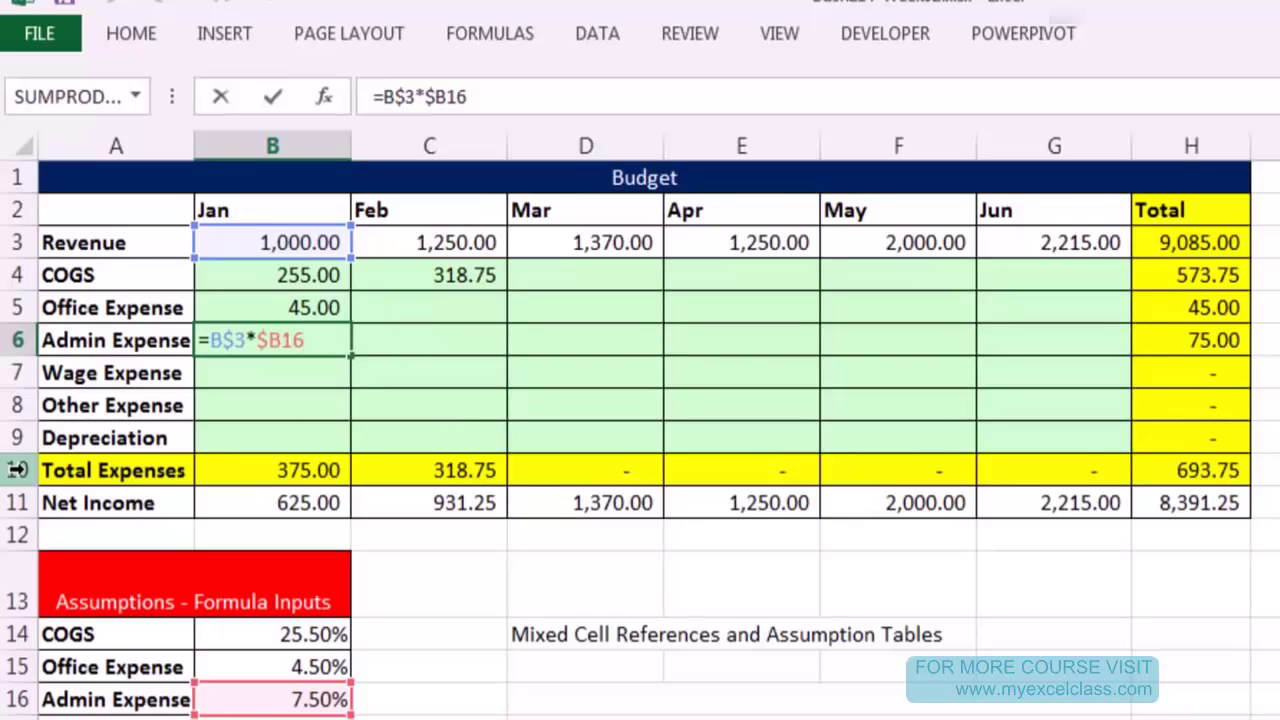
key(ctrl+Return)
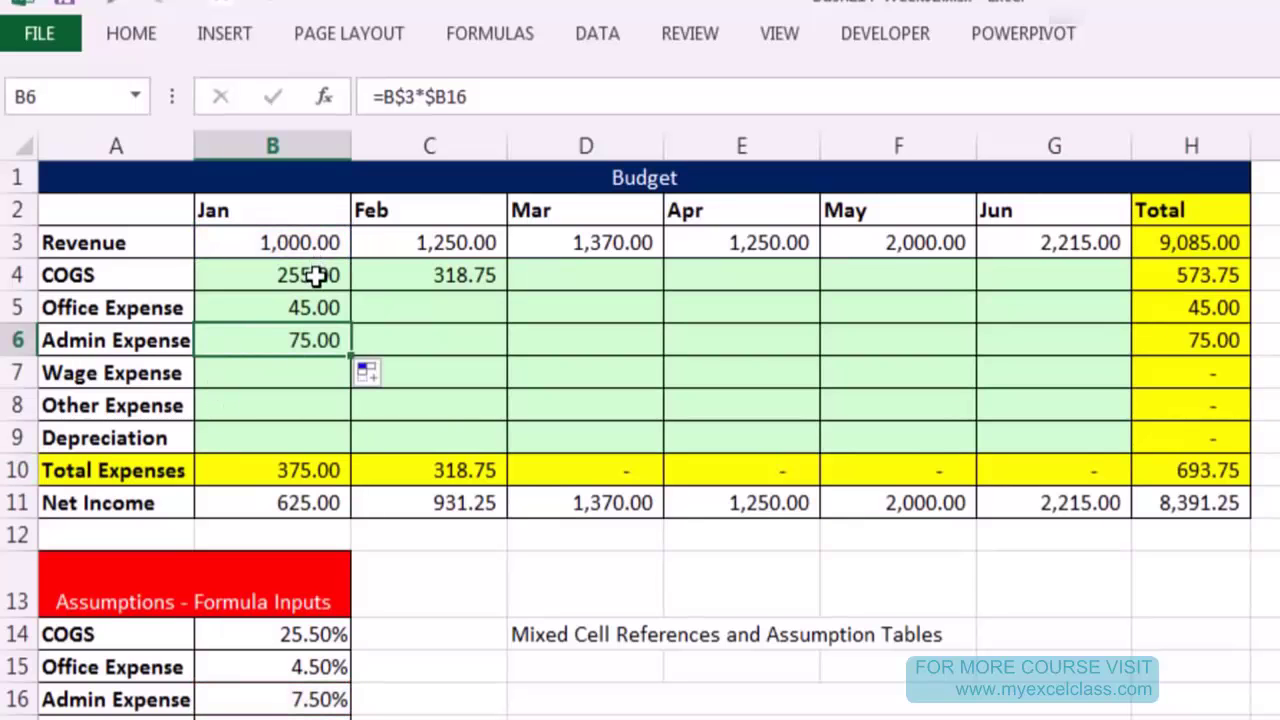
Recopy the B4 COGS formula into C4 and compare how the references differ between the two cells.
click(315, 275)
key(F2)
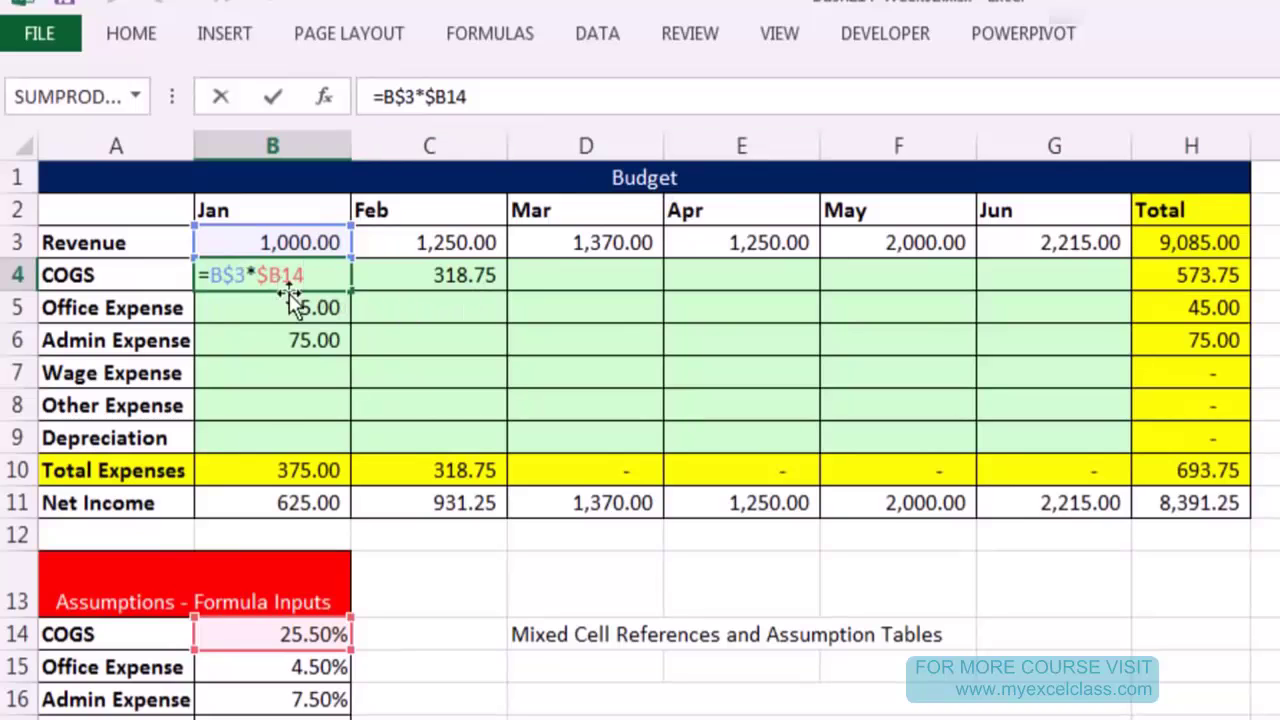
key(ctrl+Return)
drag(358, 289, 477, 280)
click(477, 282)
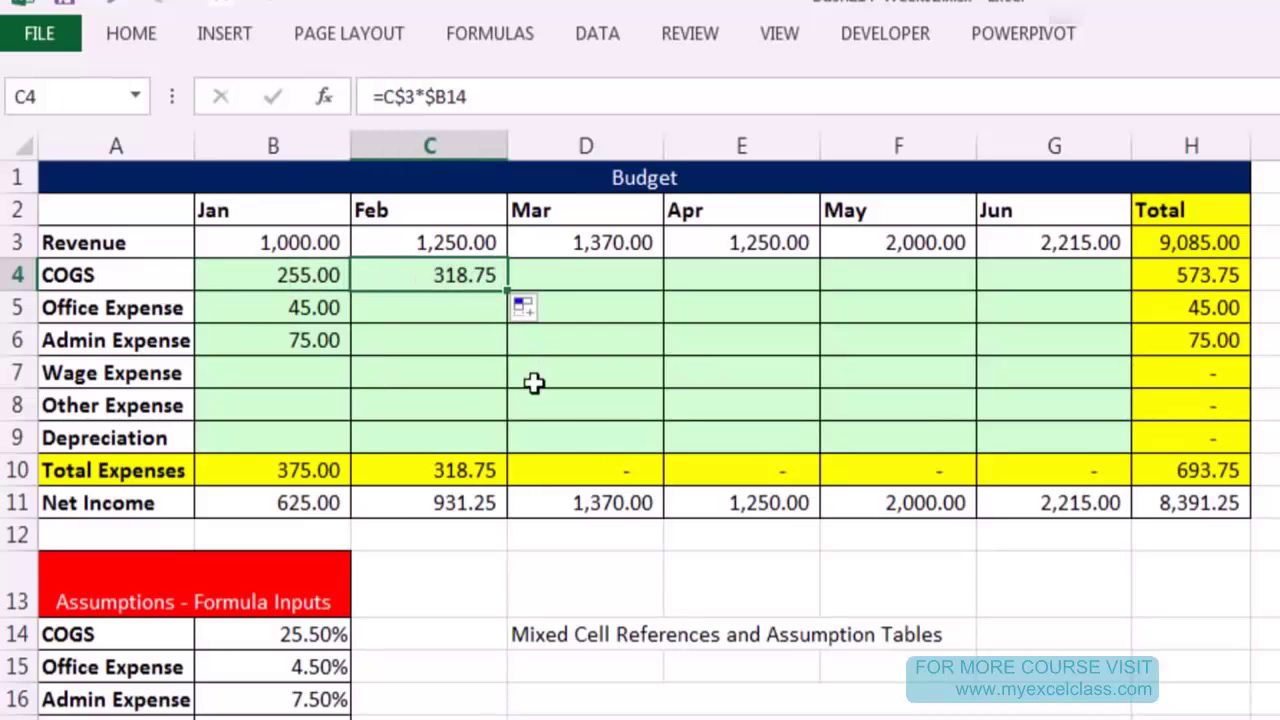
key(F2)
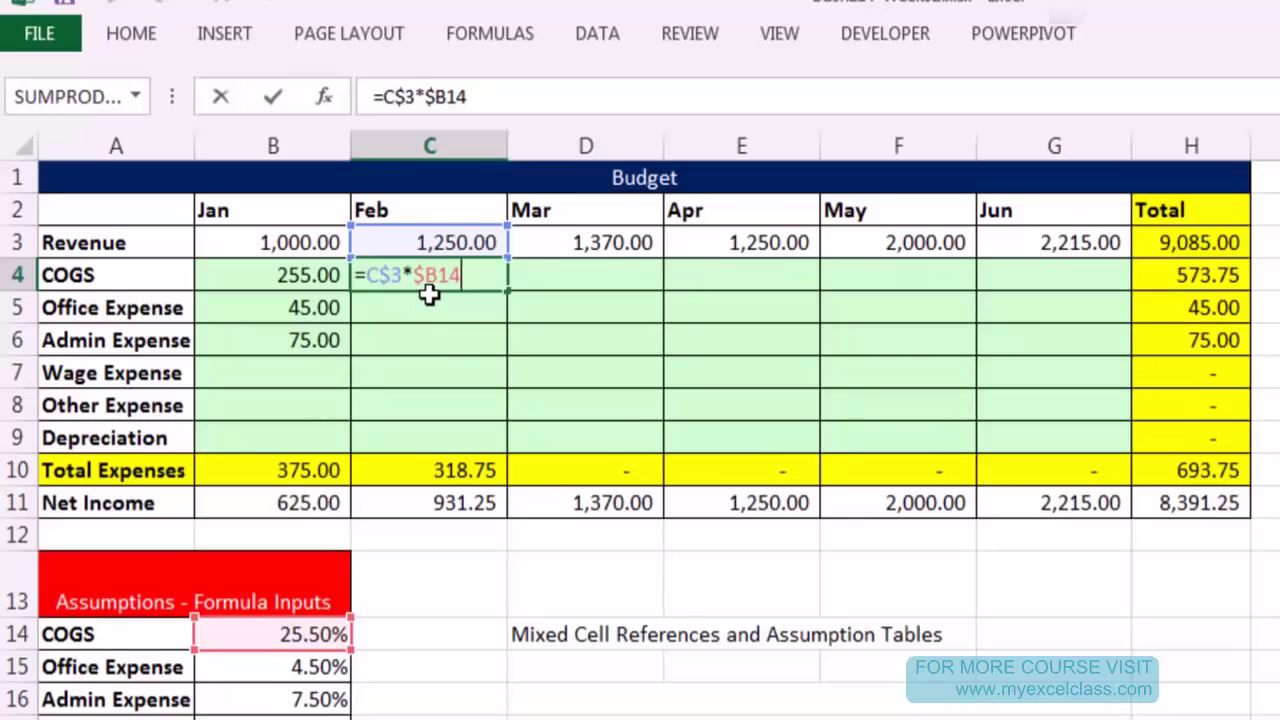
key(ctrl+Return)
Fill the B4 formula through the whole expense range B4:G9 and check the references in G9.
click(325, 273)
drag(350, 290, 1086, 452)
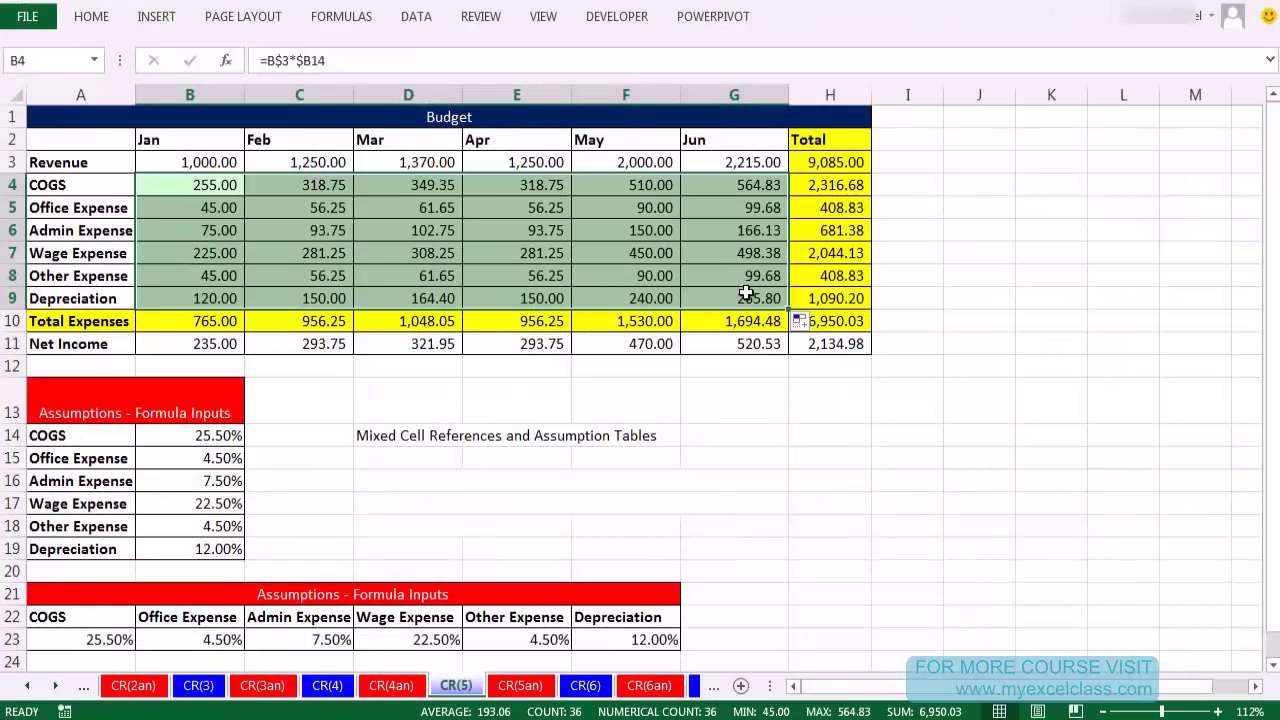
click(746, 292)
key(F2)
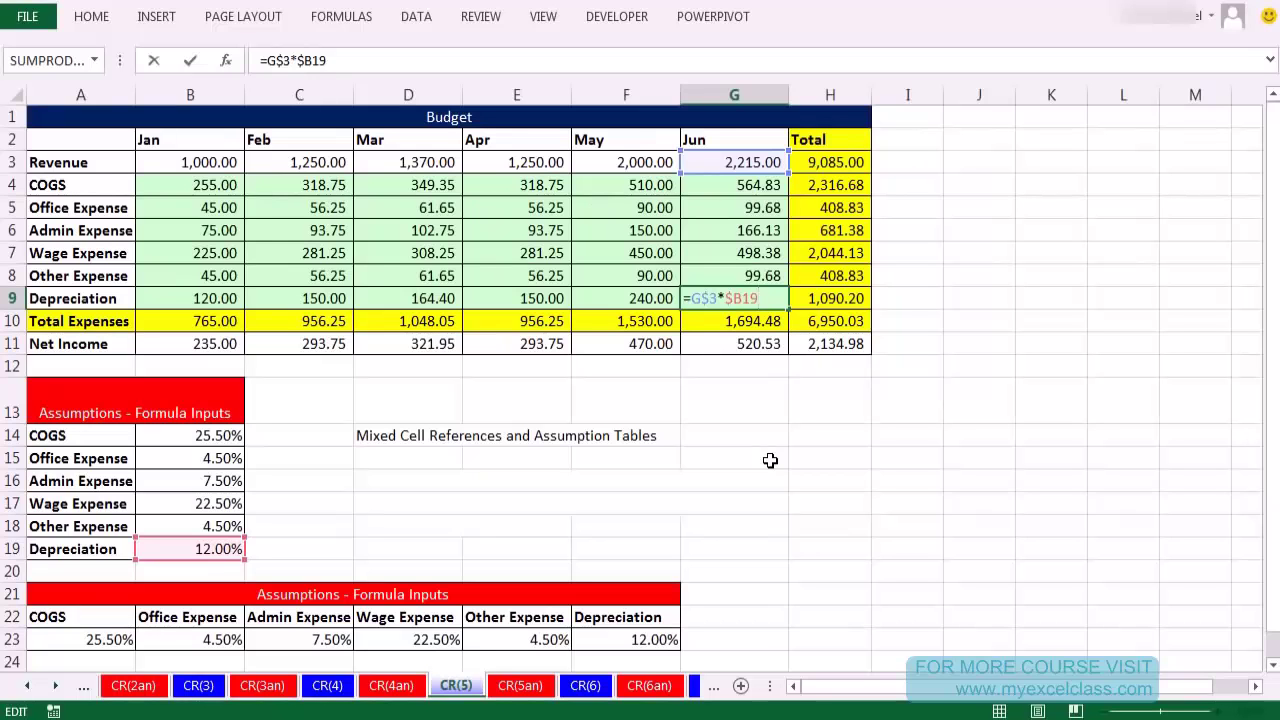
key(ctrl+Return)
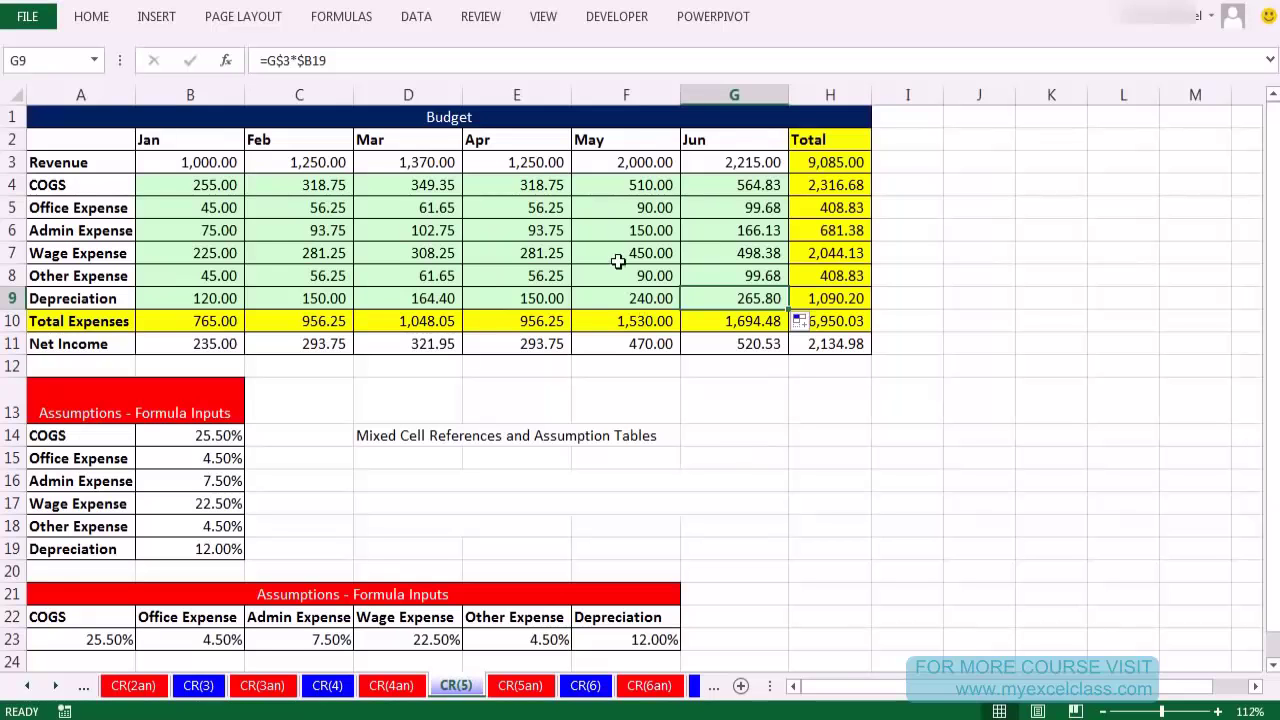
Switch to the CR(6) worksheet containing the multiplication table.
click(588, 686)
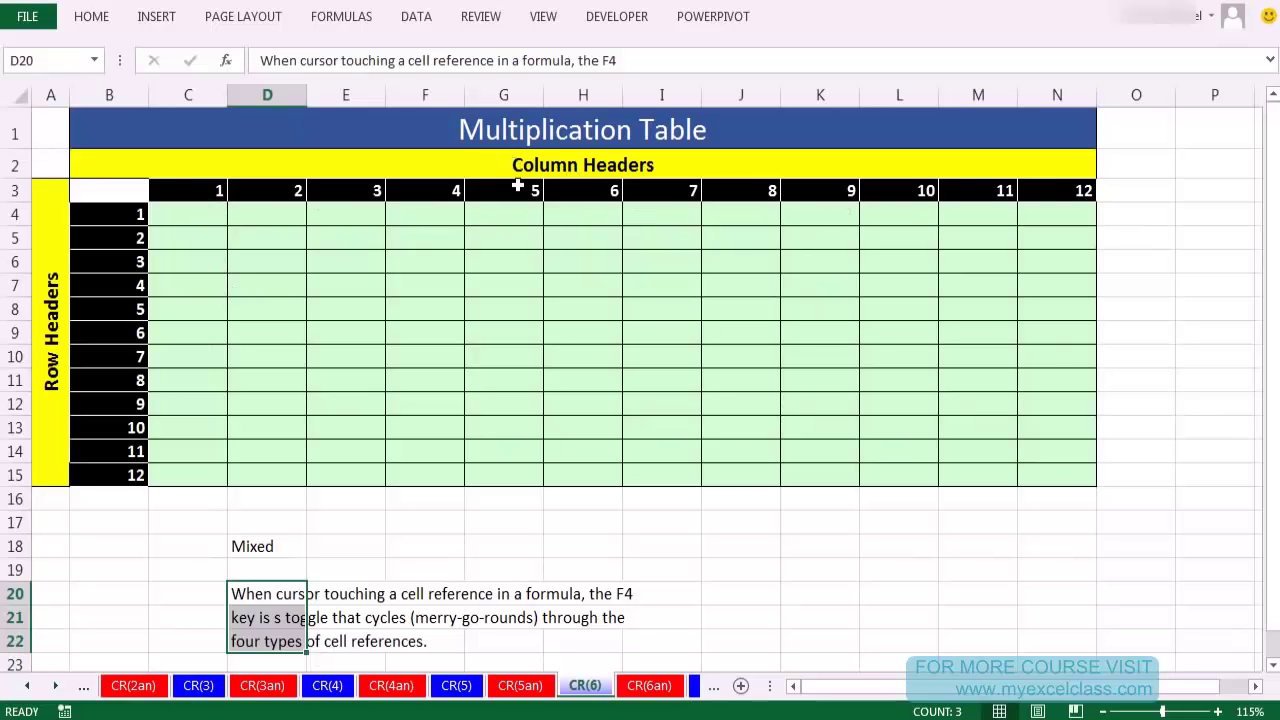
click(675, 314)
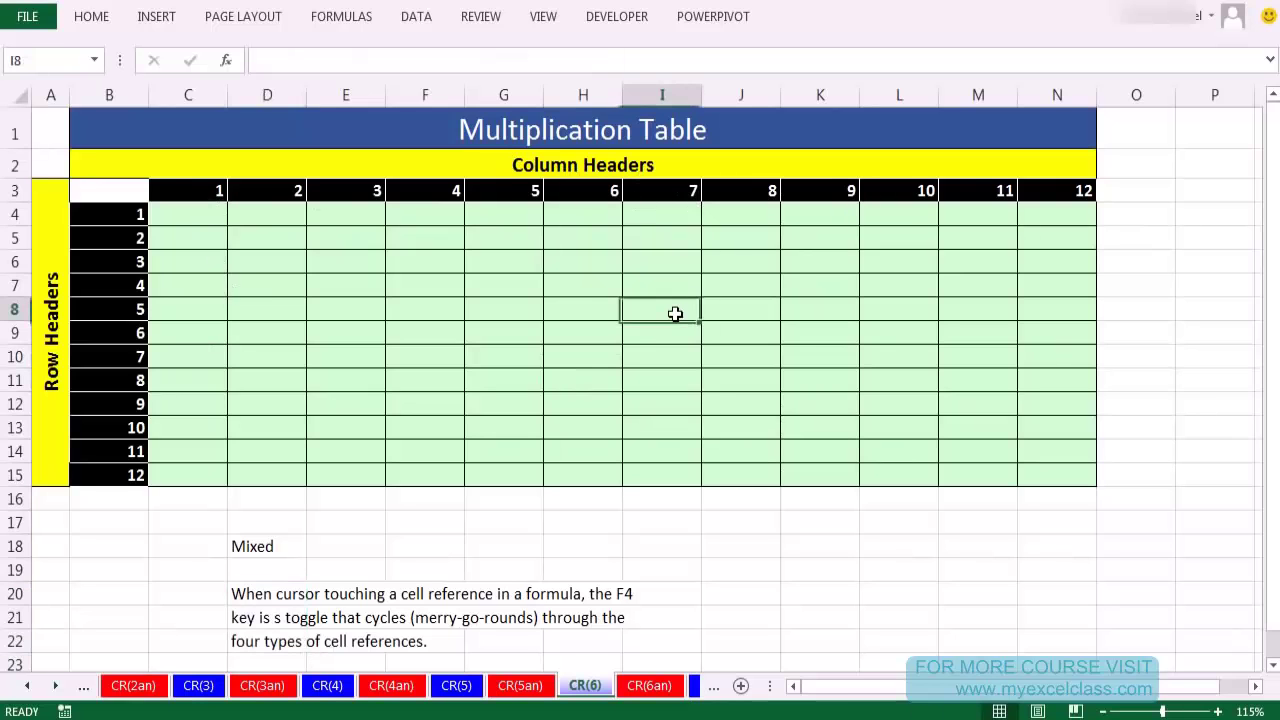
text(=)
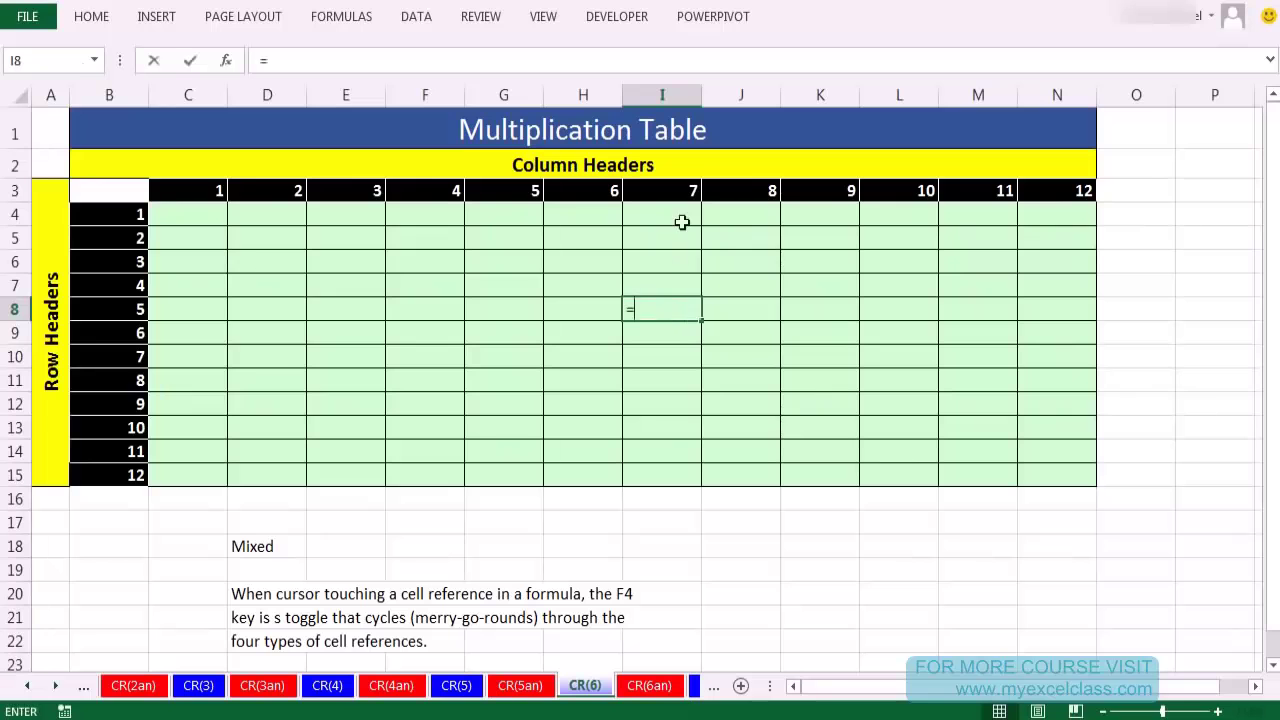
click(676, 192)
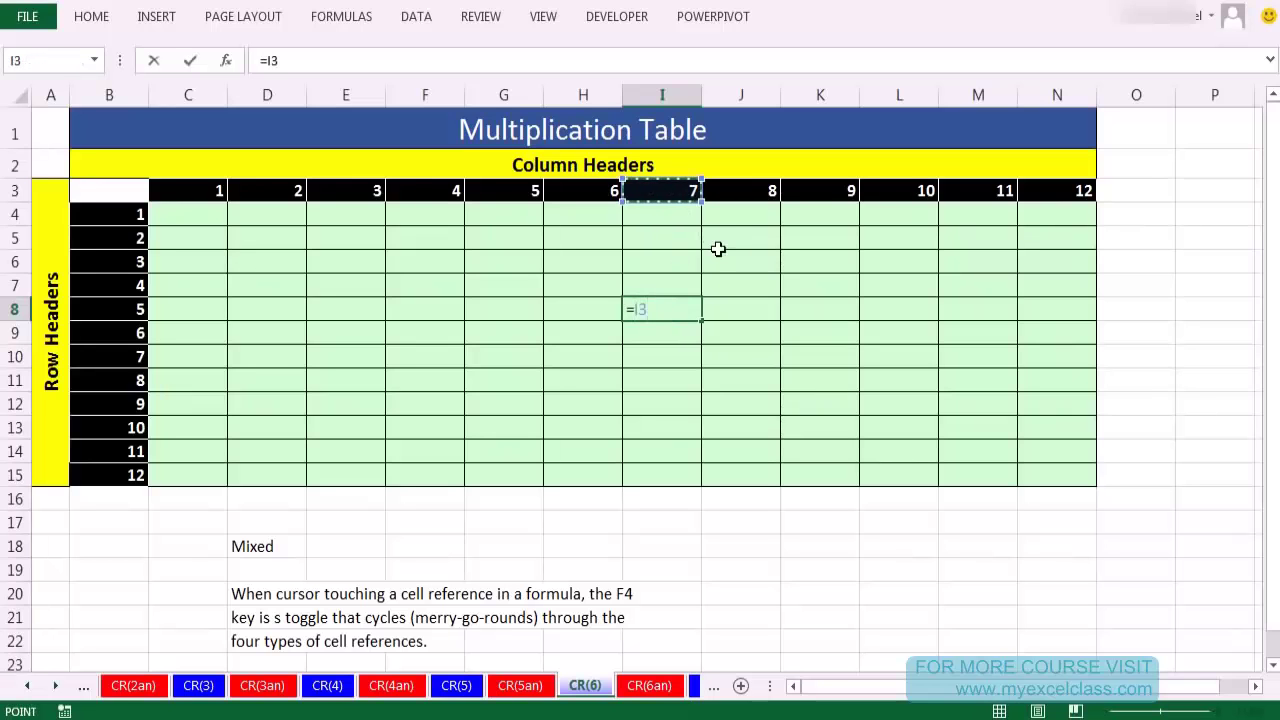
text(*)
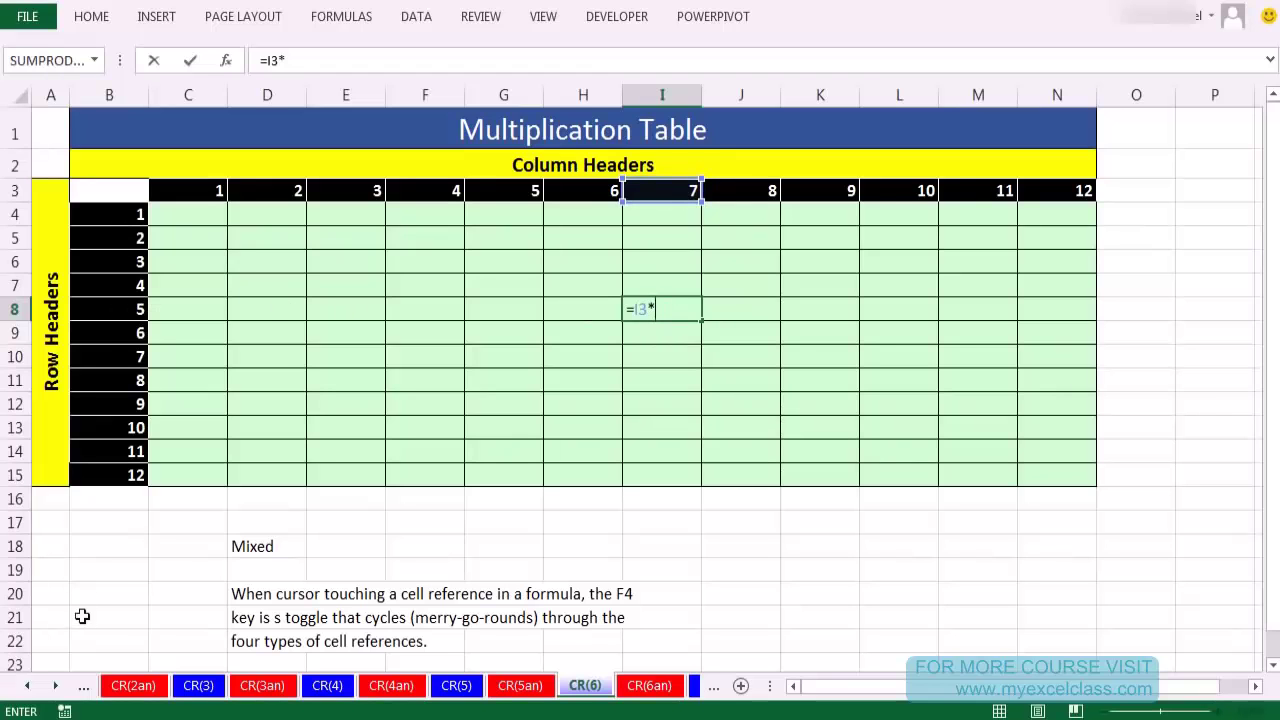
click(128, 310)
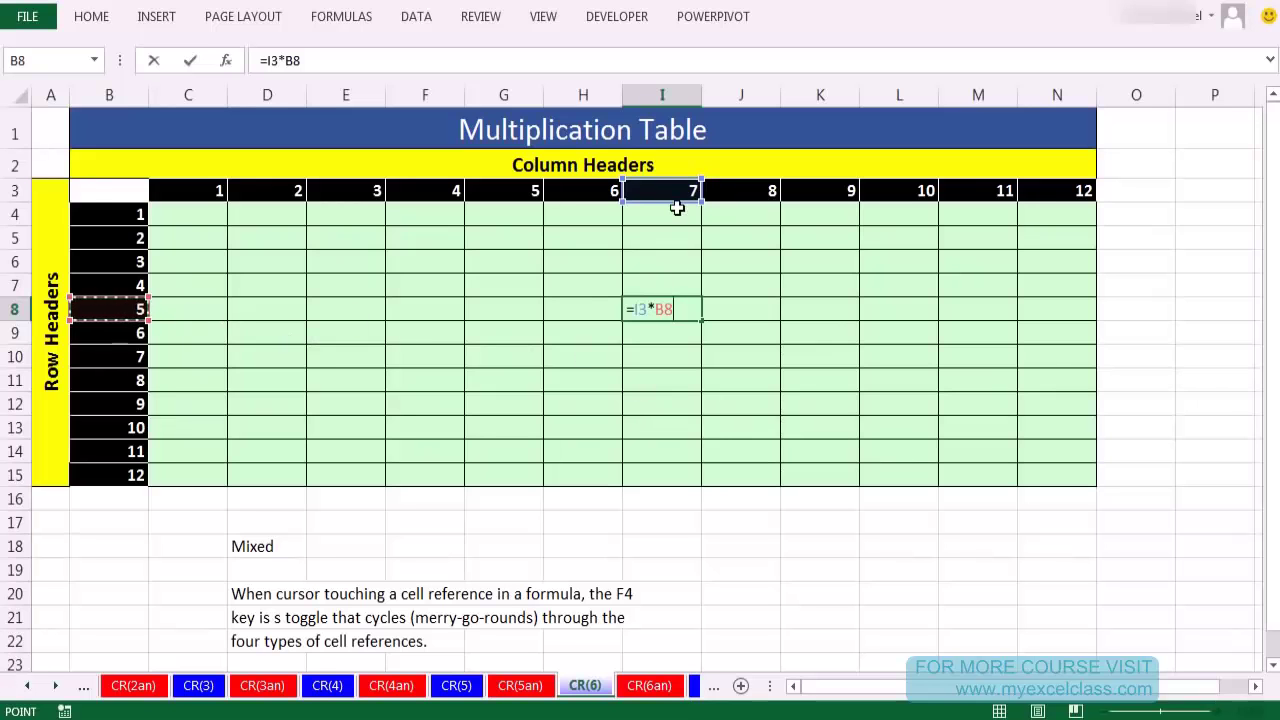
key(Escape)
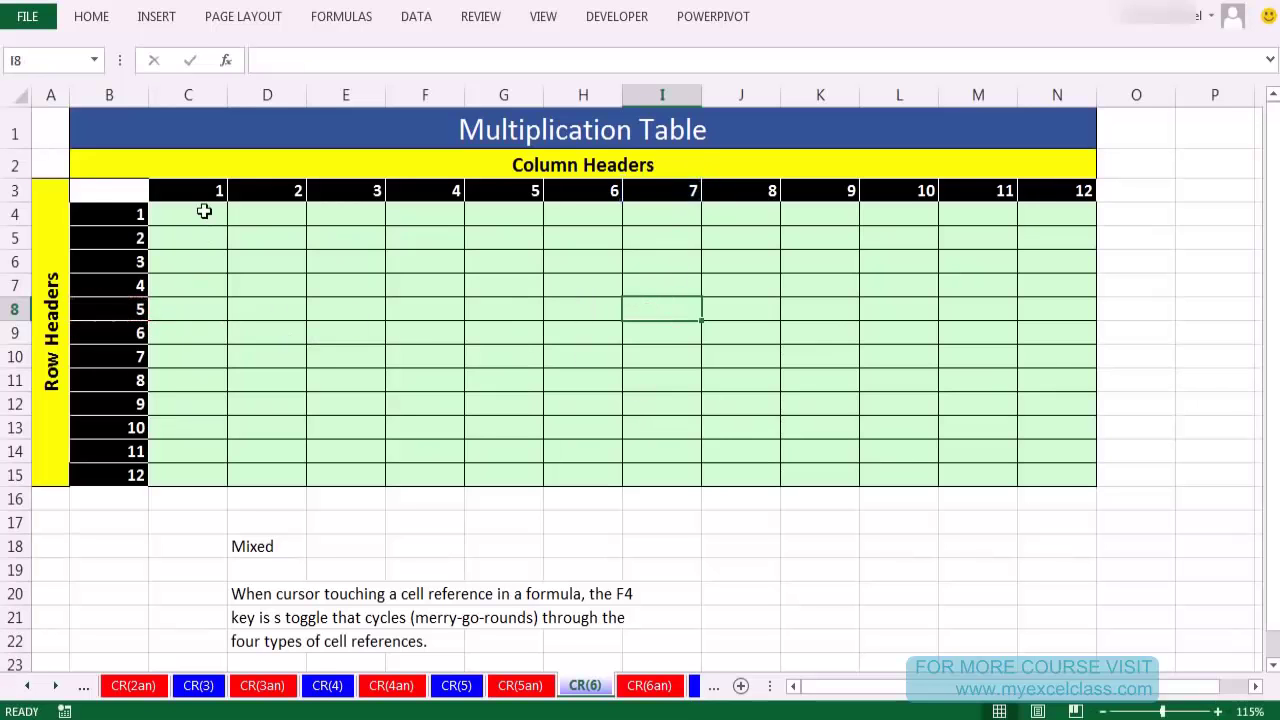
Build the formula =C3*B4 in C4, multiplying the first column header by the first row header.
click(206, 212)
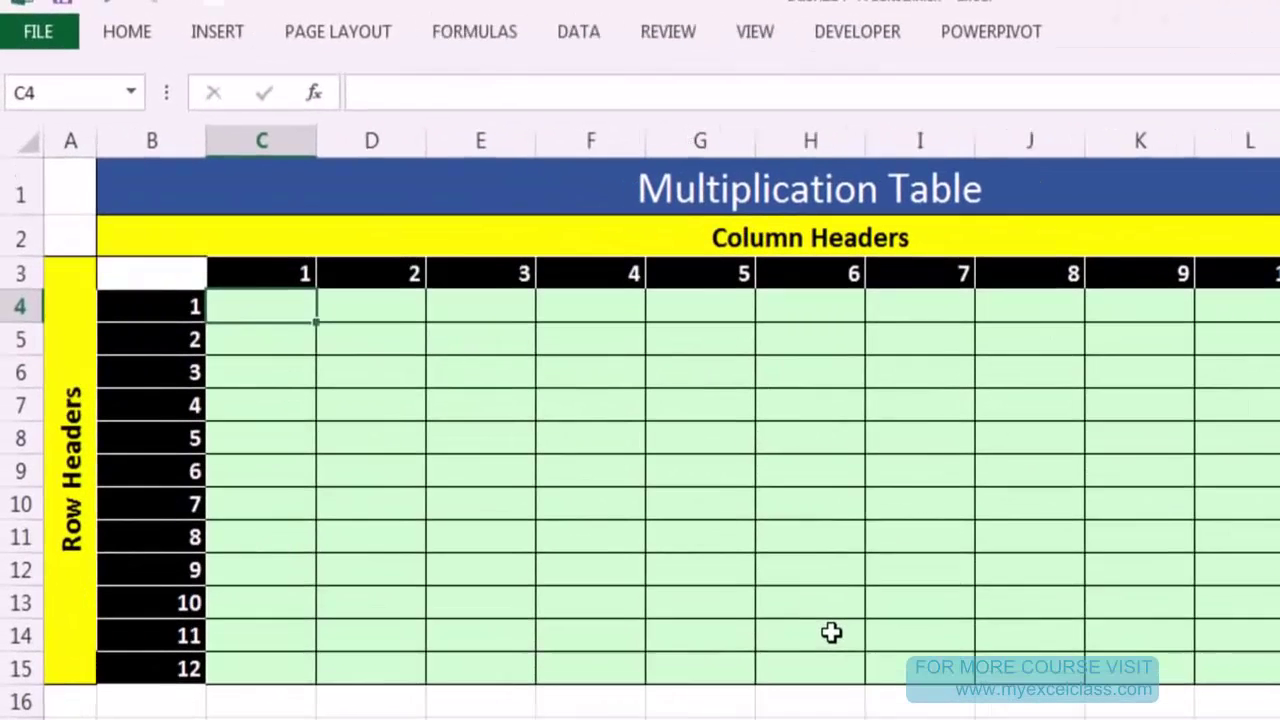
text(=)
key(Up)
text(*)
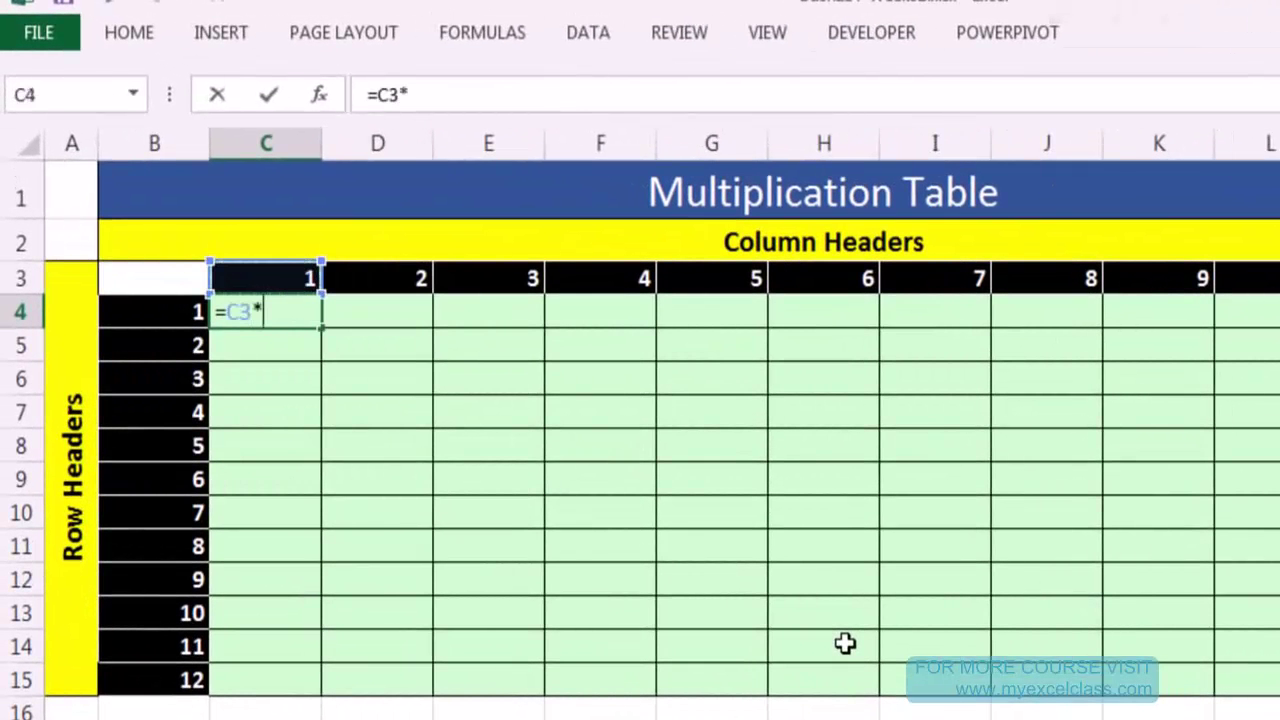
key(Left)
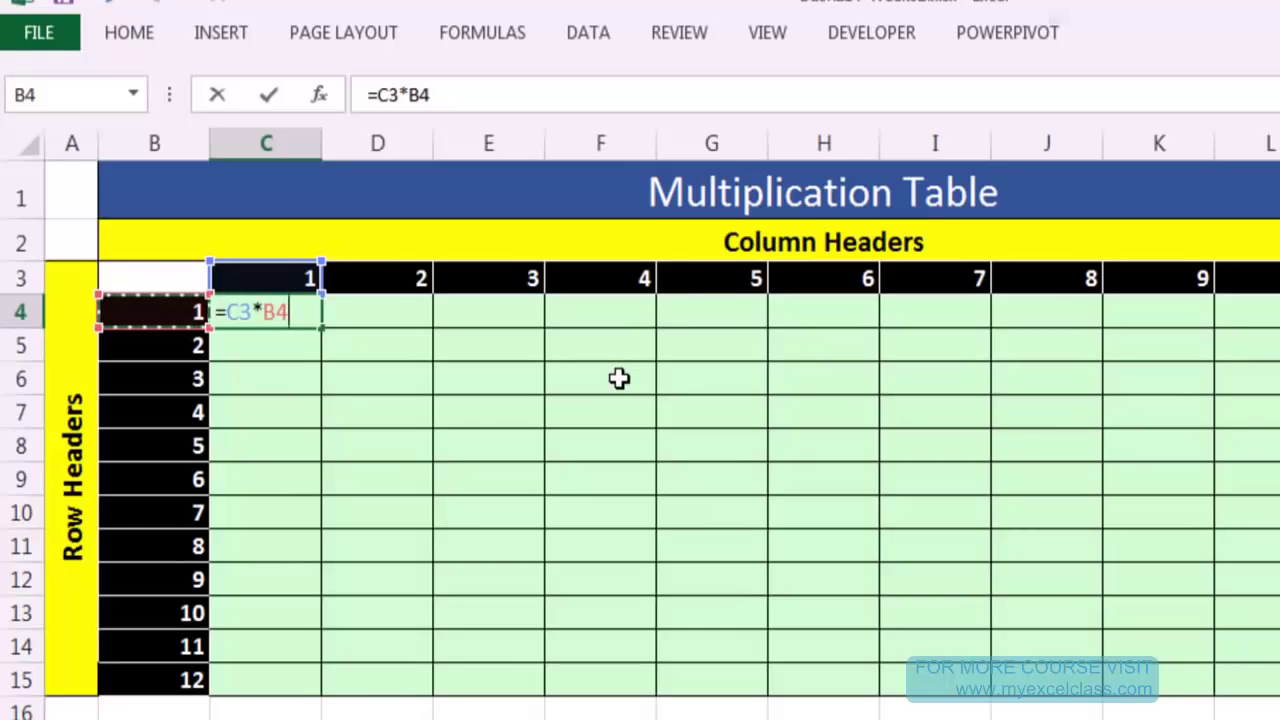
Lock the row of C3 and the column of B4, entering =C$3*$B4 in C4.
click(245, 313)
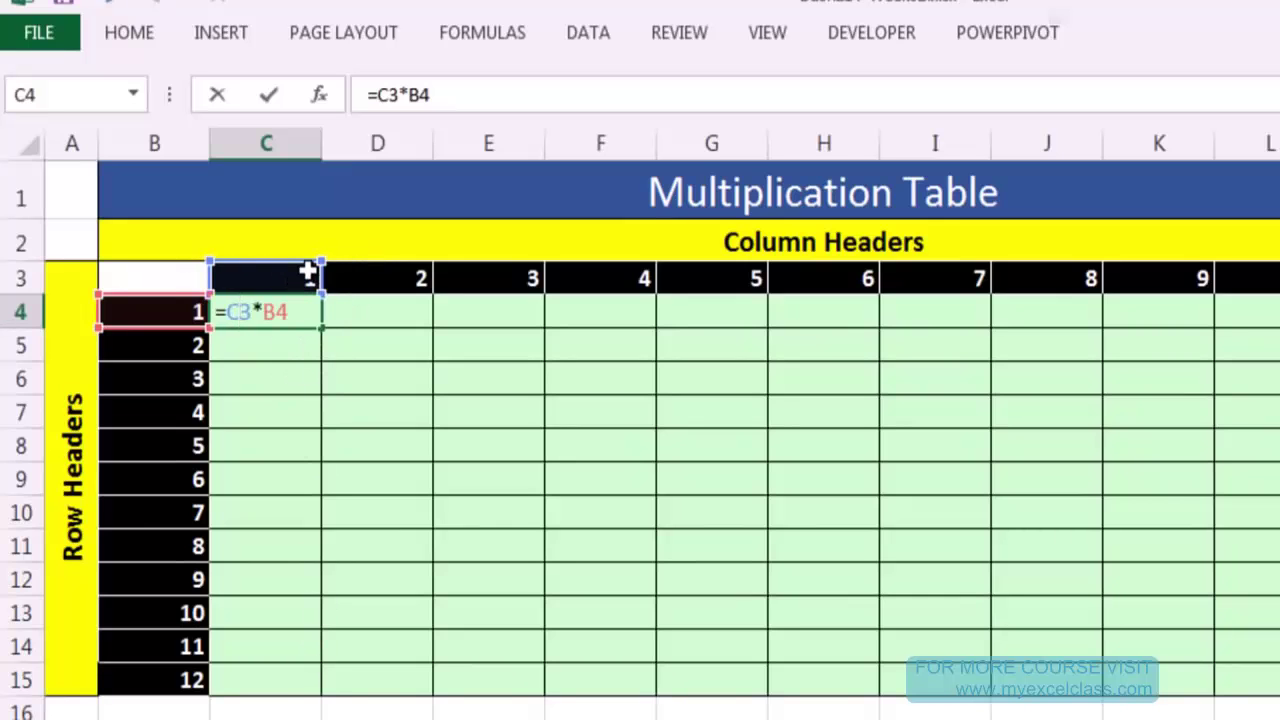
key(F4)
key(F4)
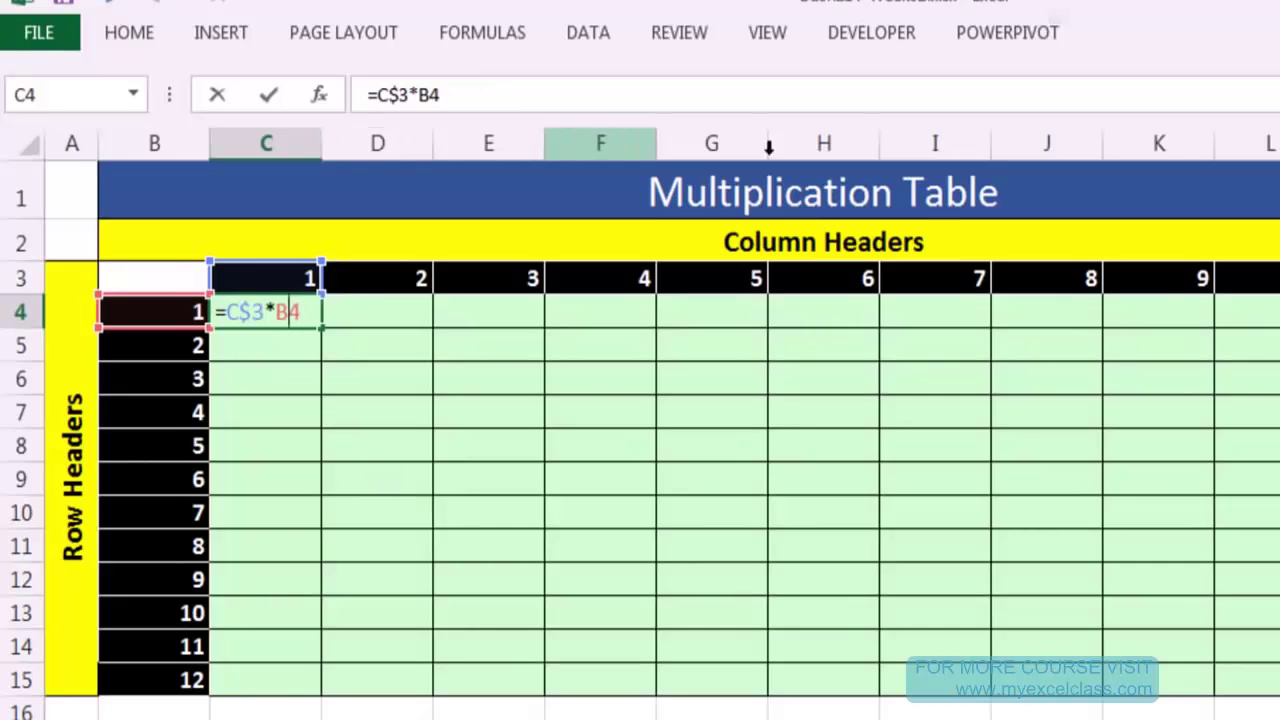
key(F4)
key(F4)
key(F4)
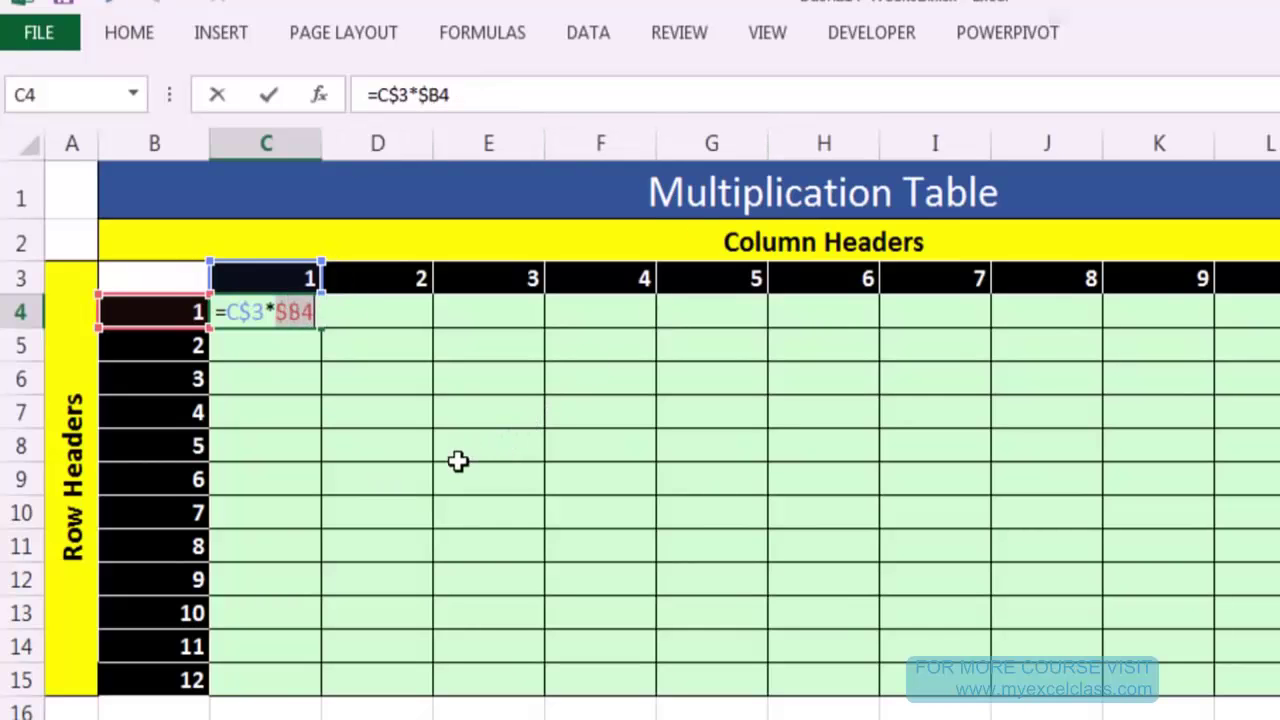
key(ctrl+Return)
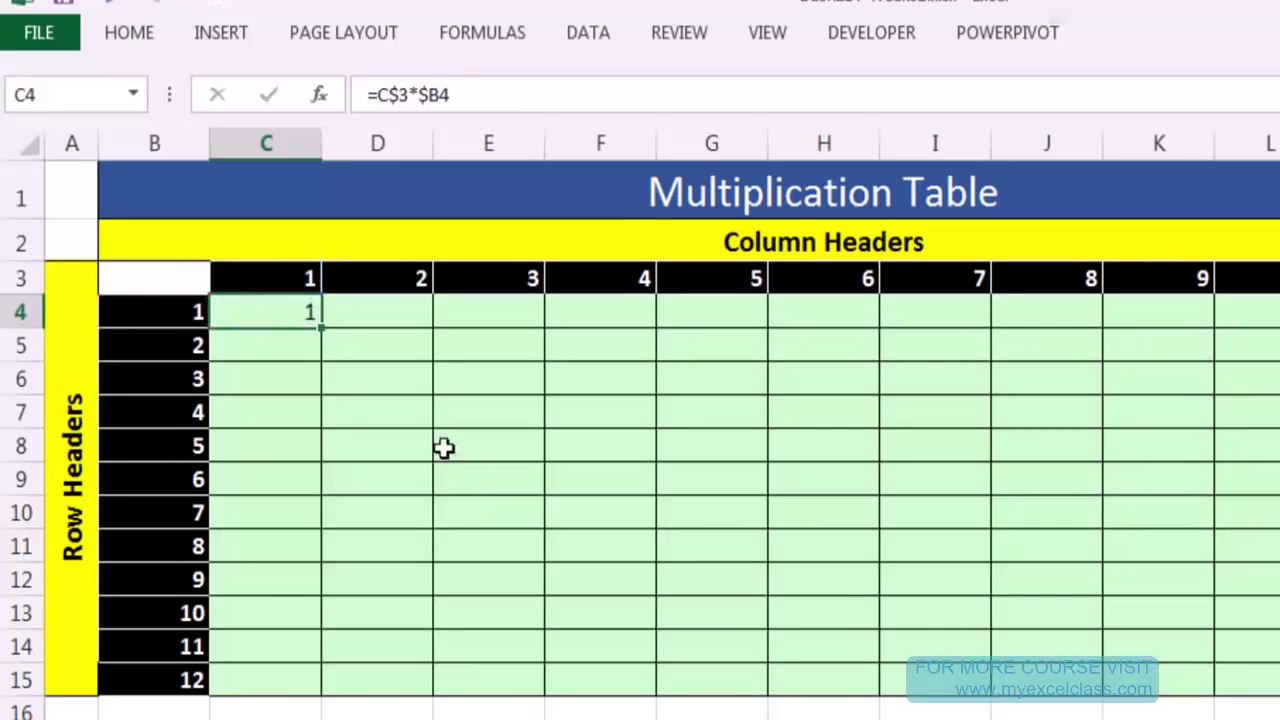
Fill the C4 formula down and across through N15, and clear the whole filled range.
double_click(323, 330)
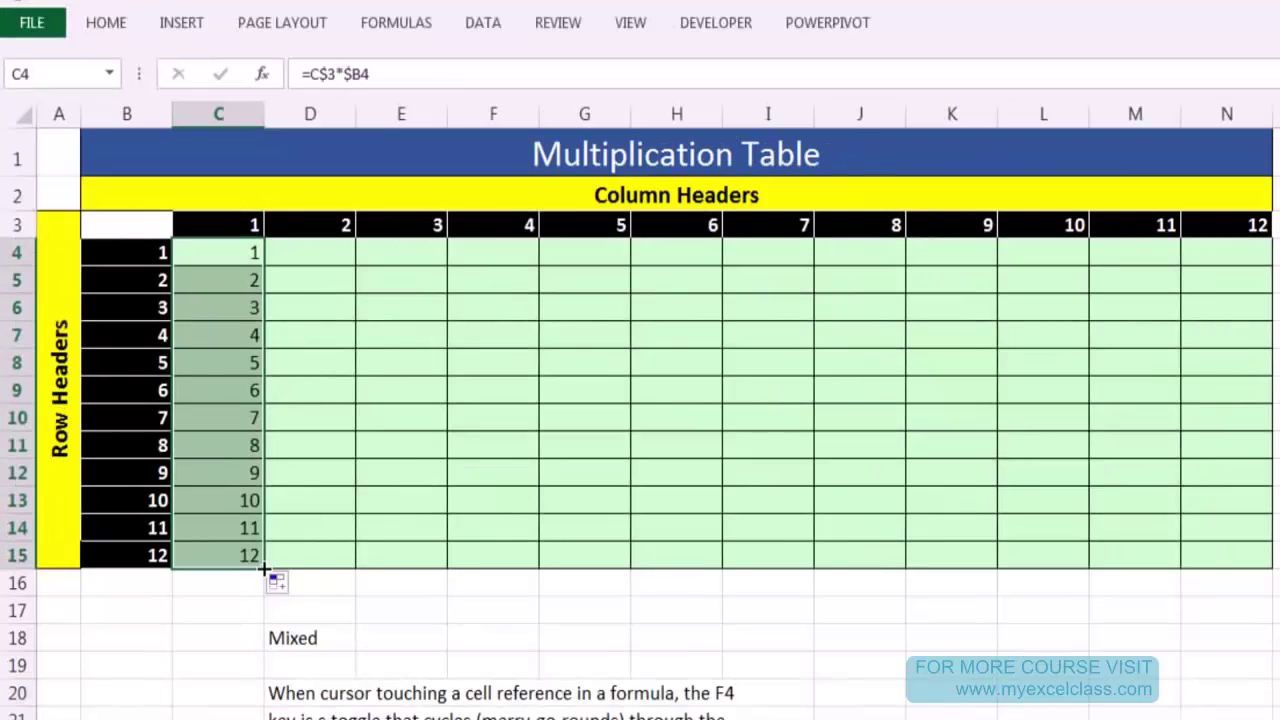
drag(264, 569, 1276, 578)
key(Delete)
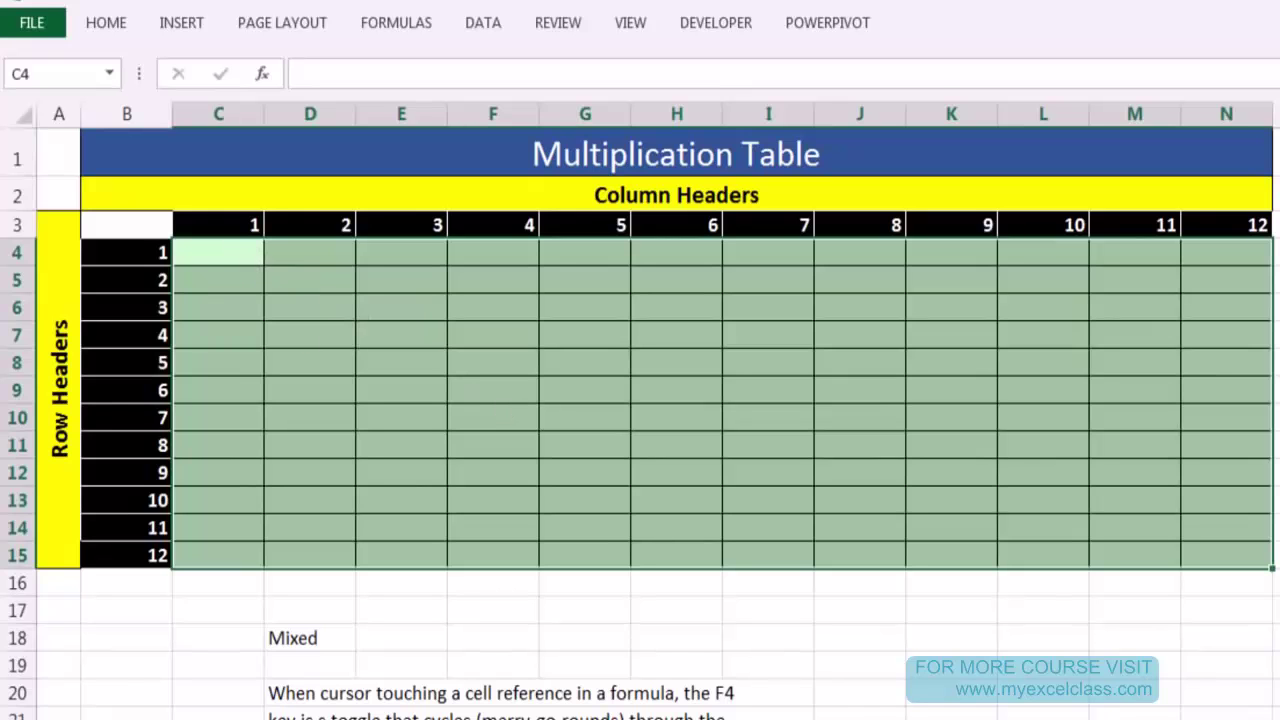
Enter the mixed-reference formula =C$3*$B4 into the entire selected range C4:N15 at once.
text(=)
key(Up)
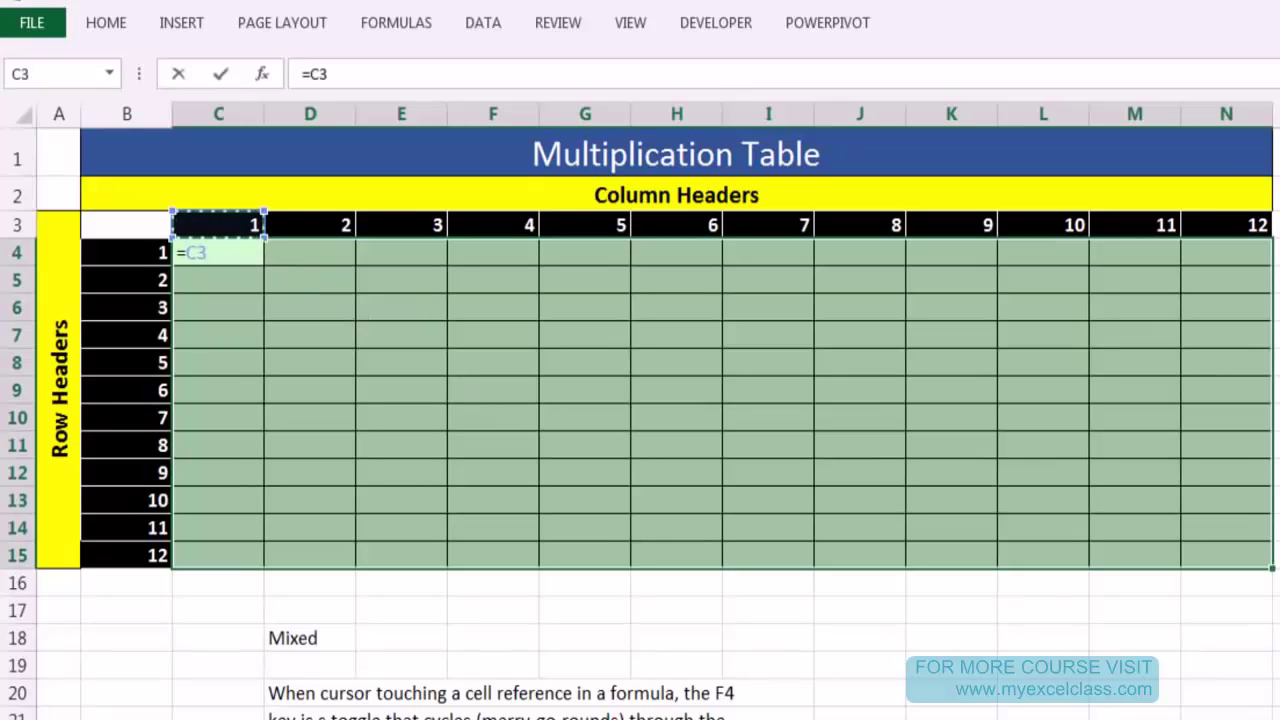
key(F4)
key(F4)
text(*)
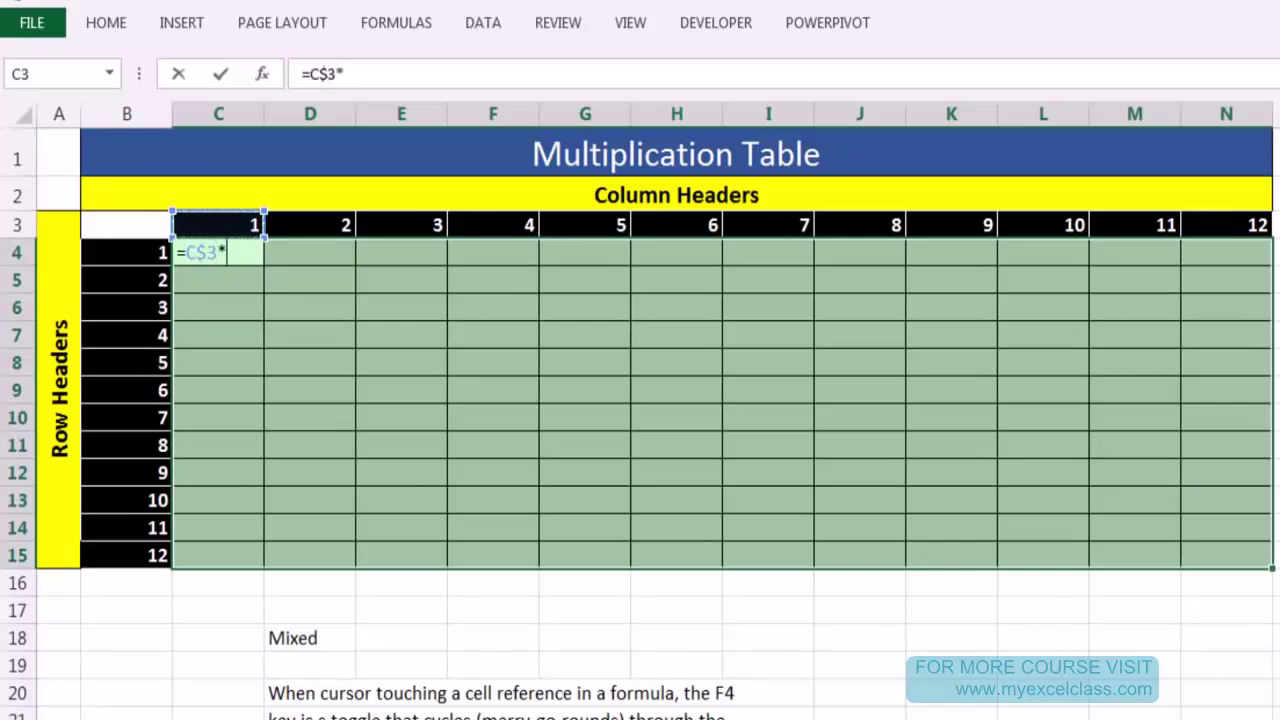
key(Left)
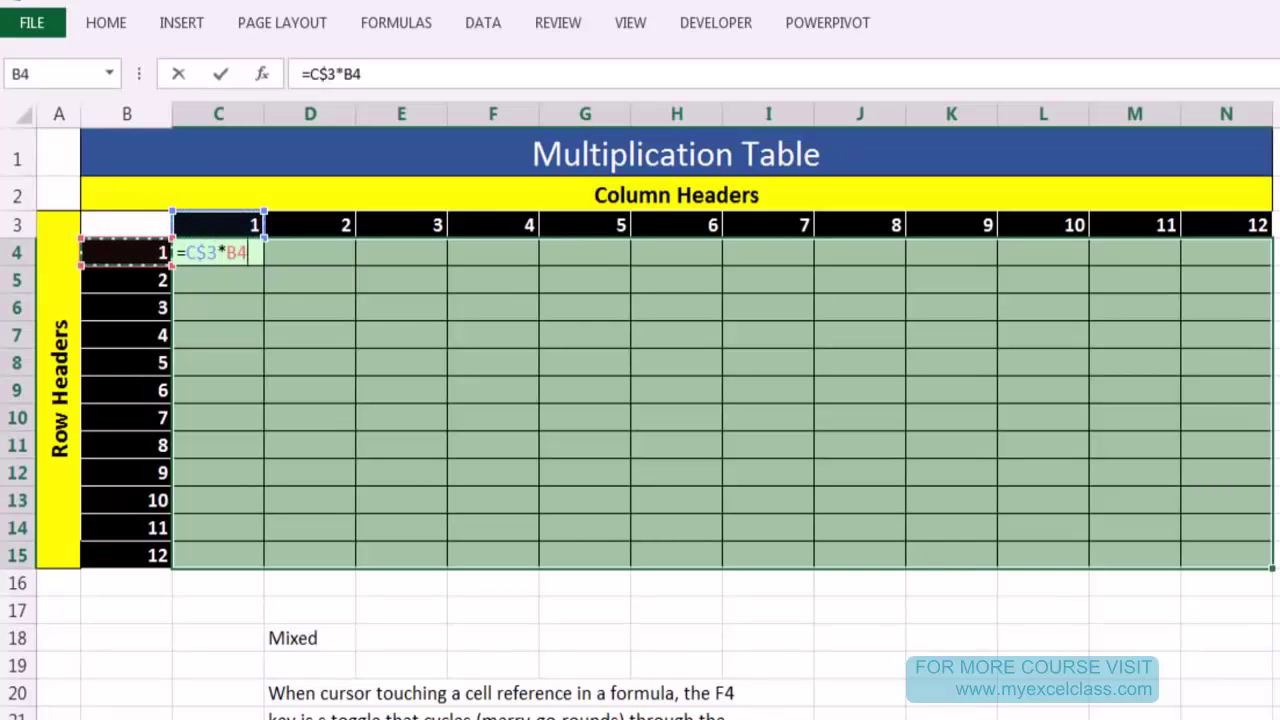
key(F4)
key(F4)
key(F4)
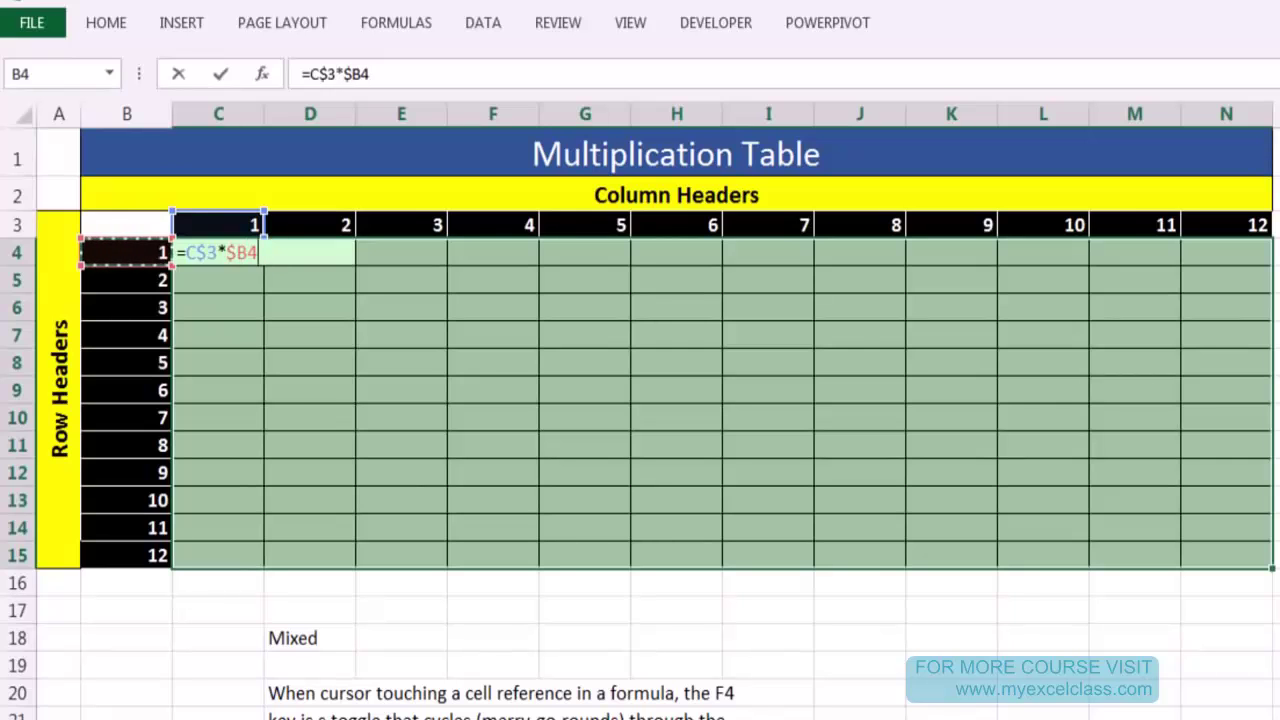
key(ctrl+Return)
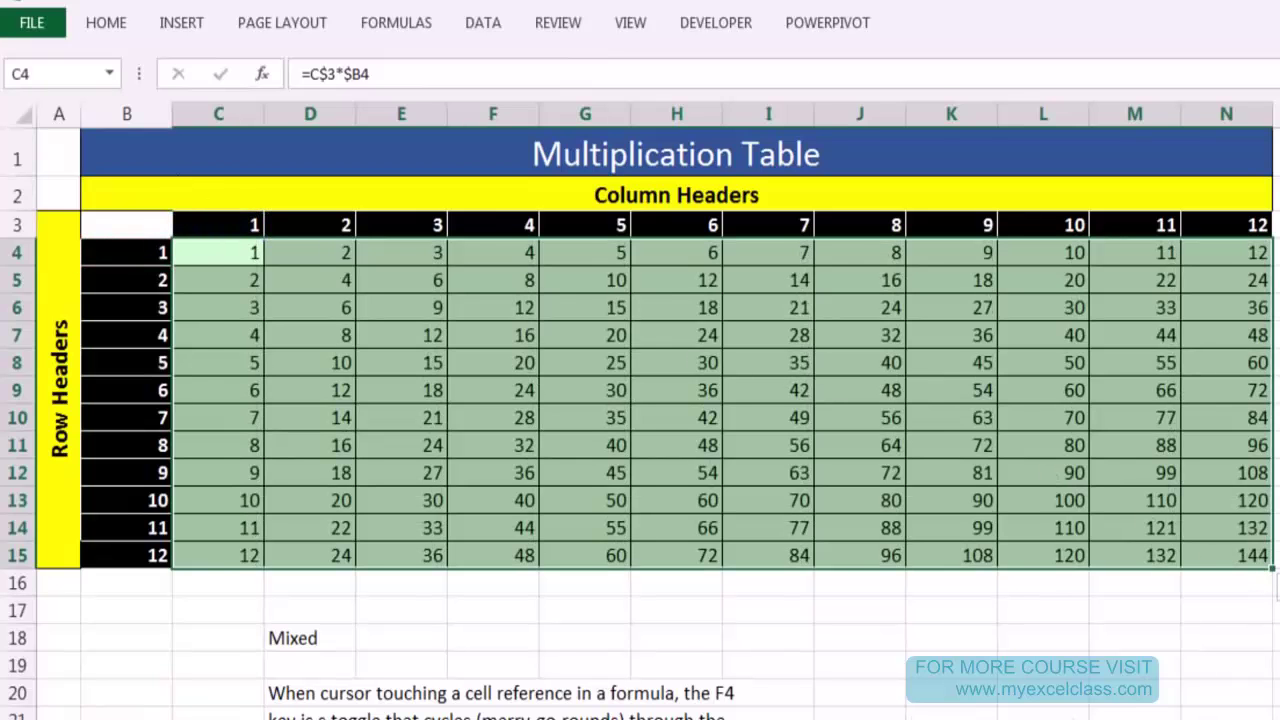
Check the formula references in the multiplication table's last cell, N15.
key(ctrl+period)
key(ctrl+period)
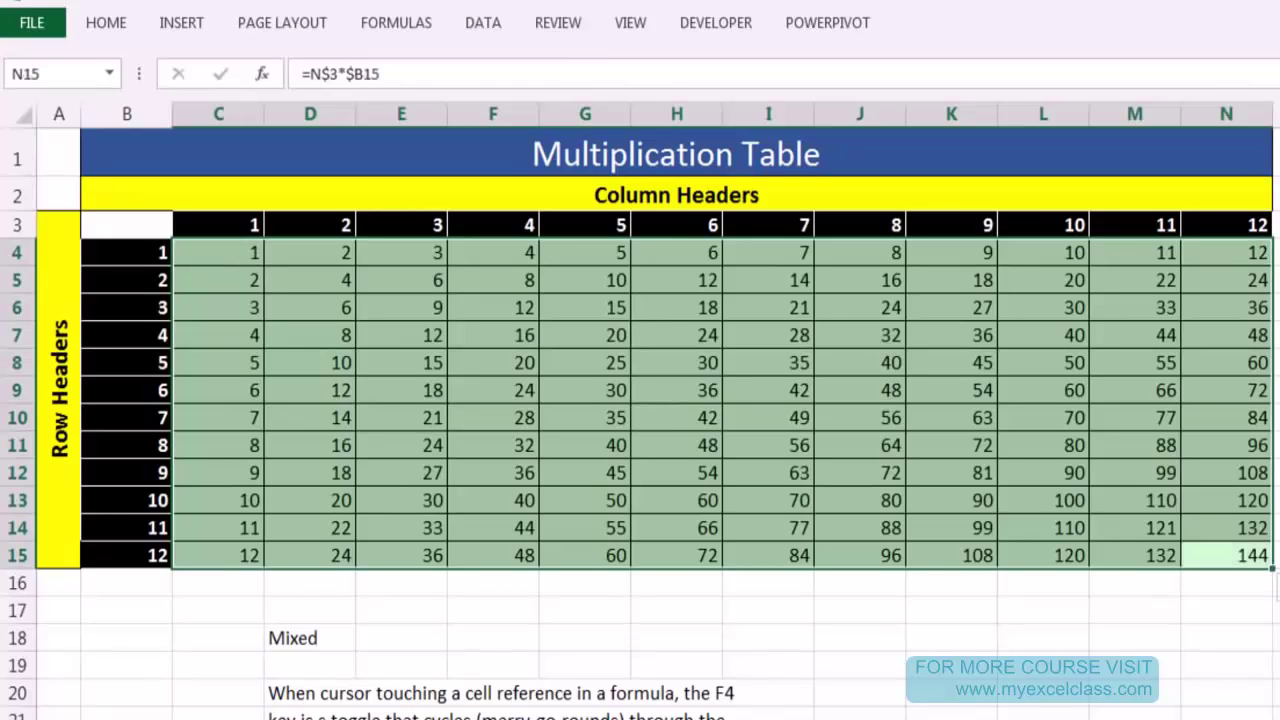
key(F2)
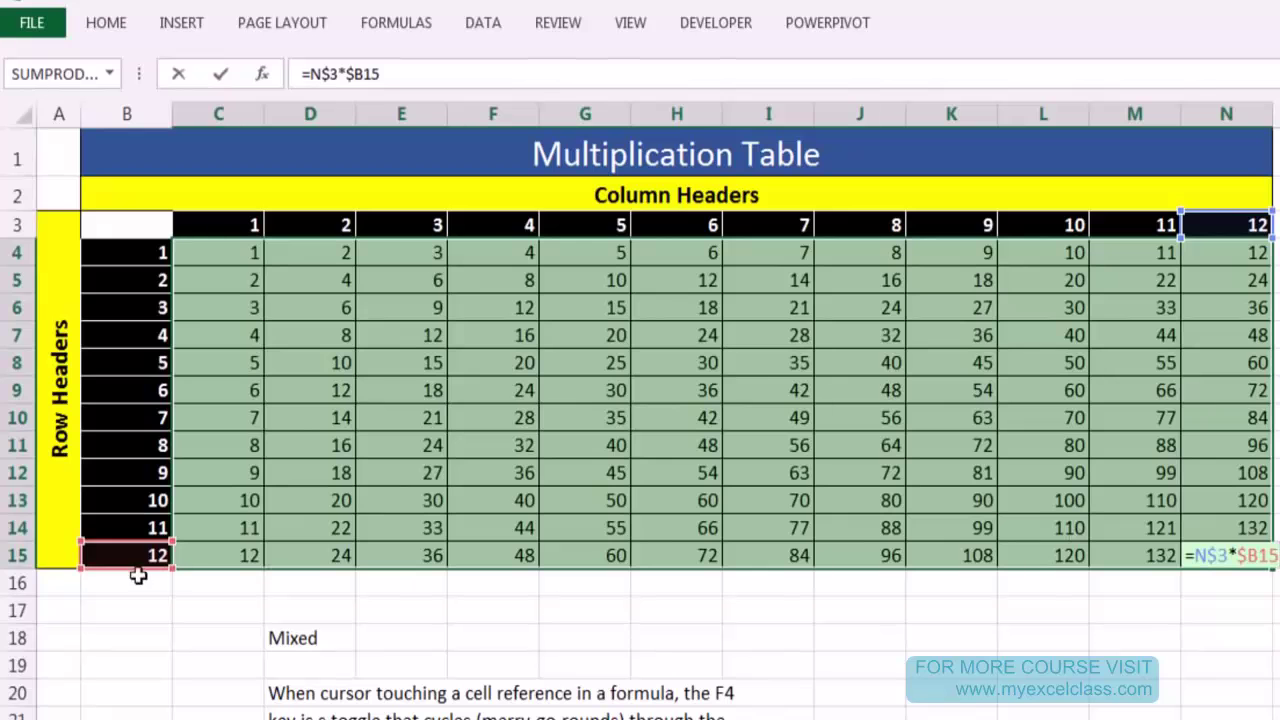
key(Escape)
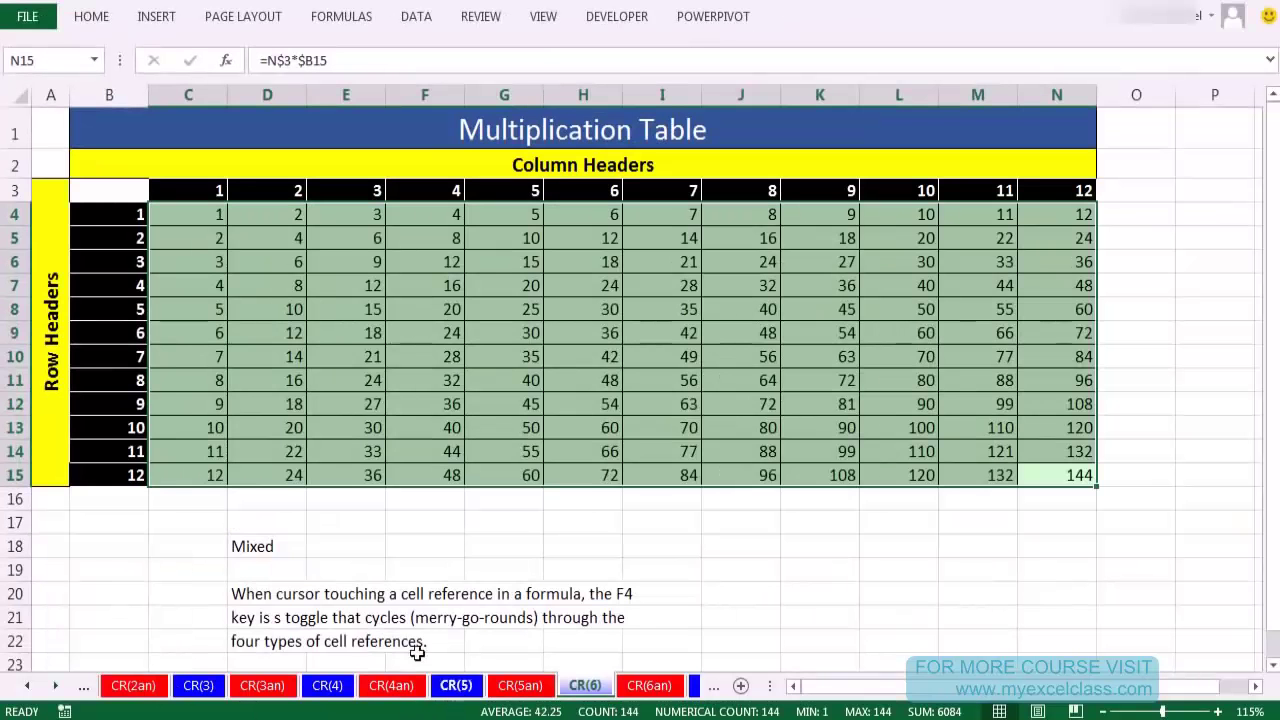
Switch to the CR(4) worksheet and find the empty Product/Region table at J22:N27.
click(327, 685)
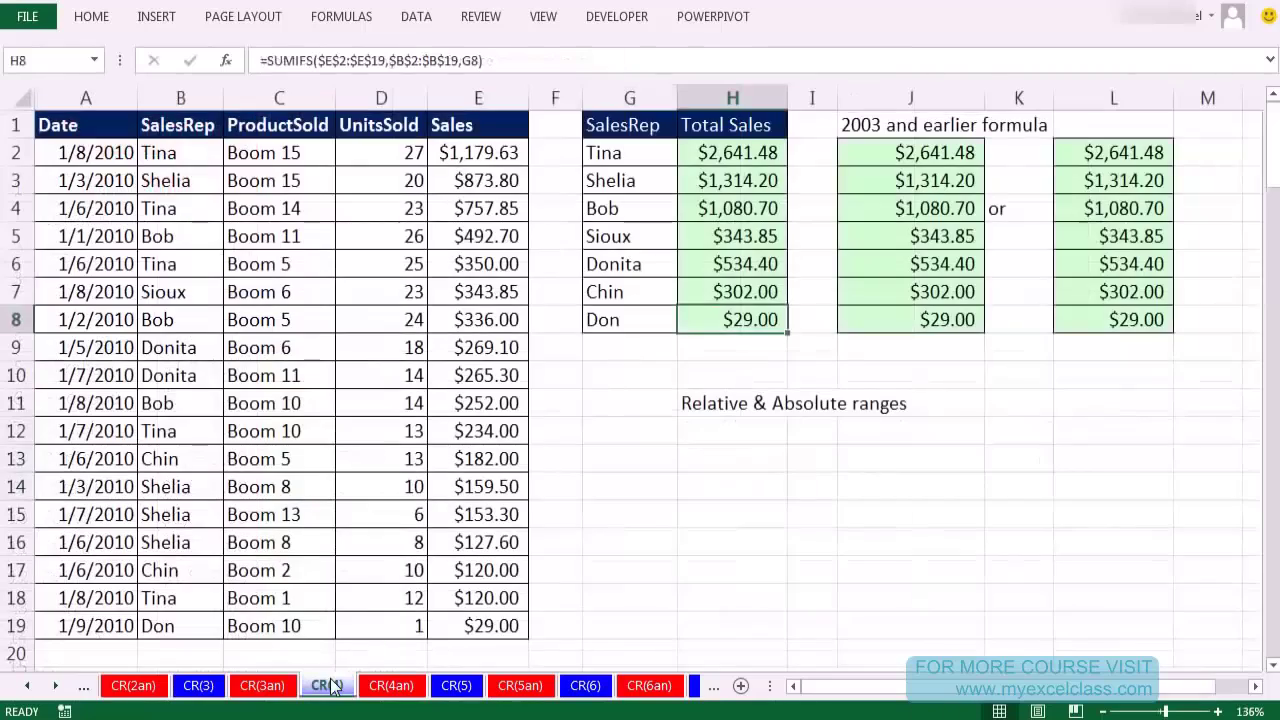
scroll(705, 476, down, 5)
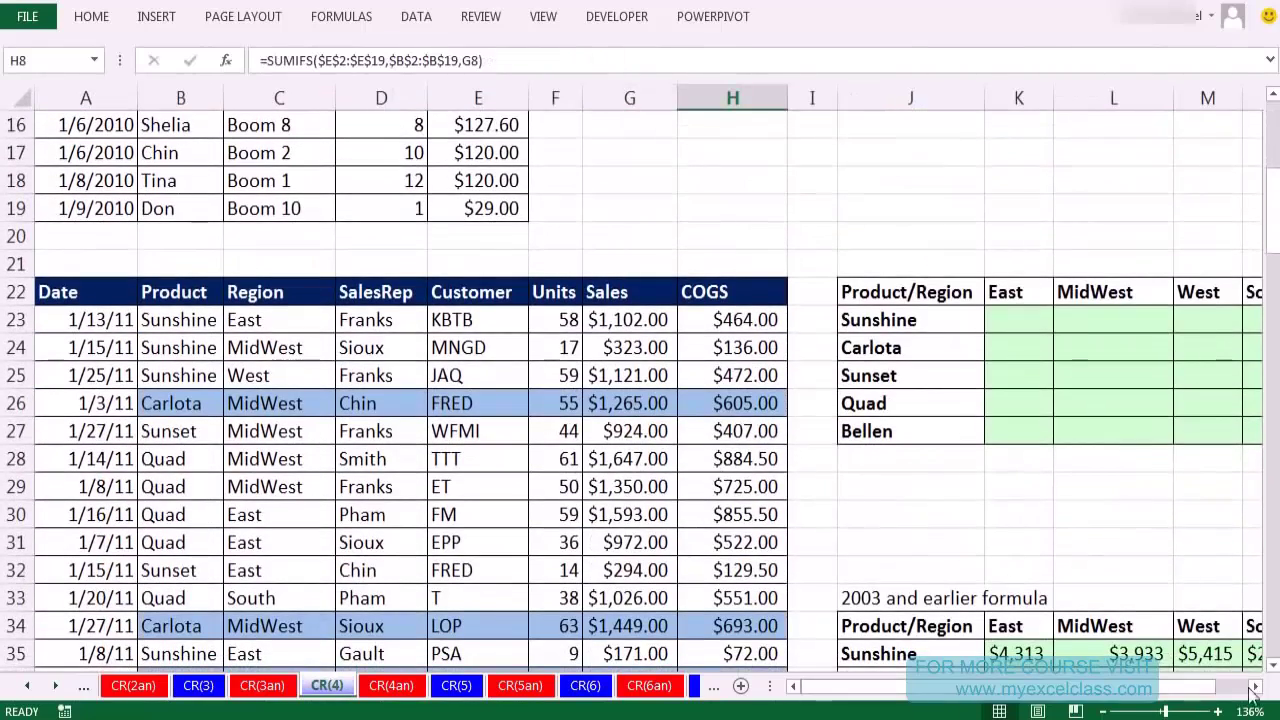
scroll(1072, 547, down, 2)
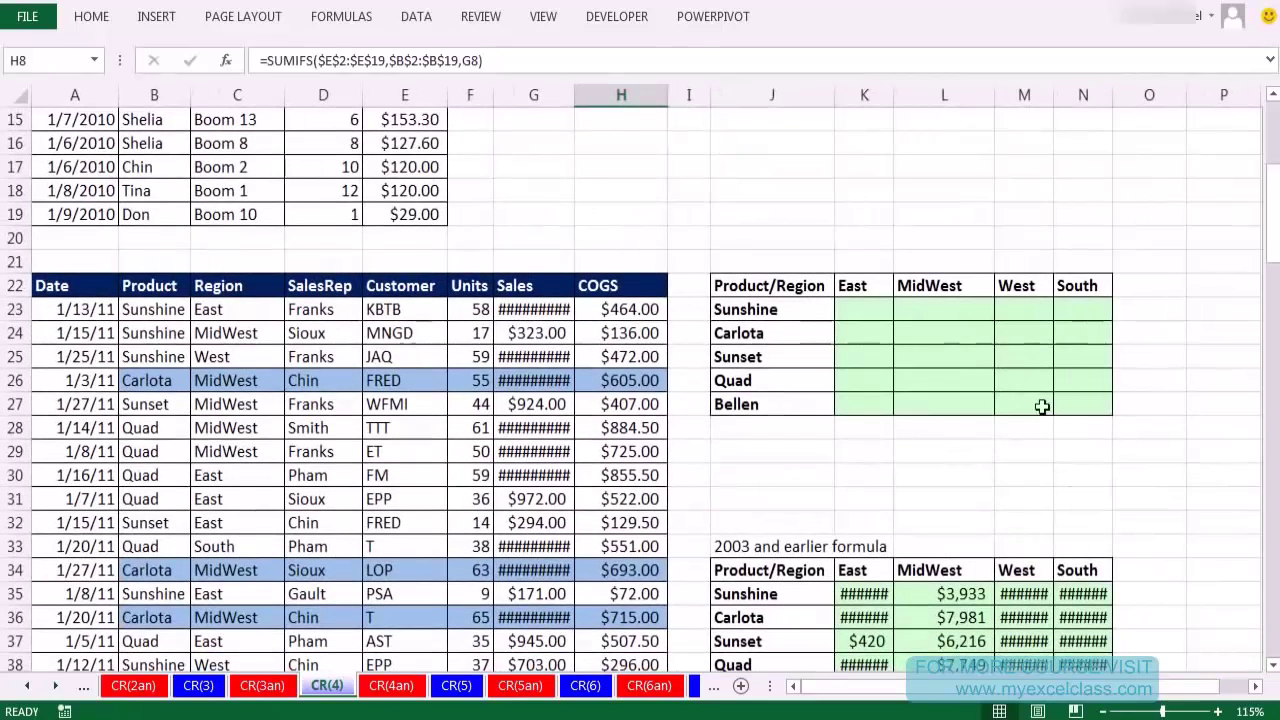
Autofit the widths of columns K through N and of the Sales column G so their amounts display in full.
drag(864, 94, 1083, 94)
drag(864, 119, 1117, 553)
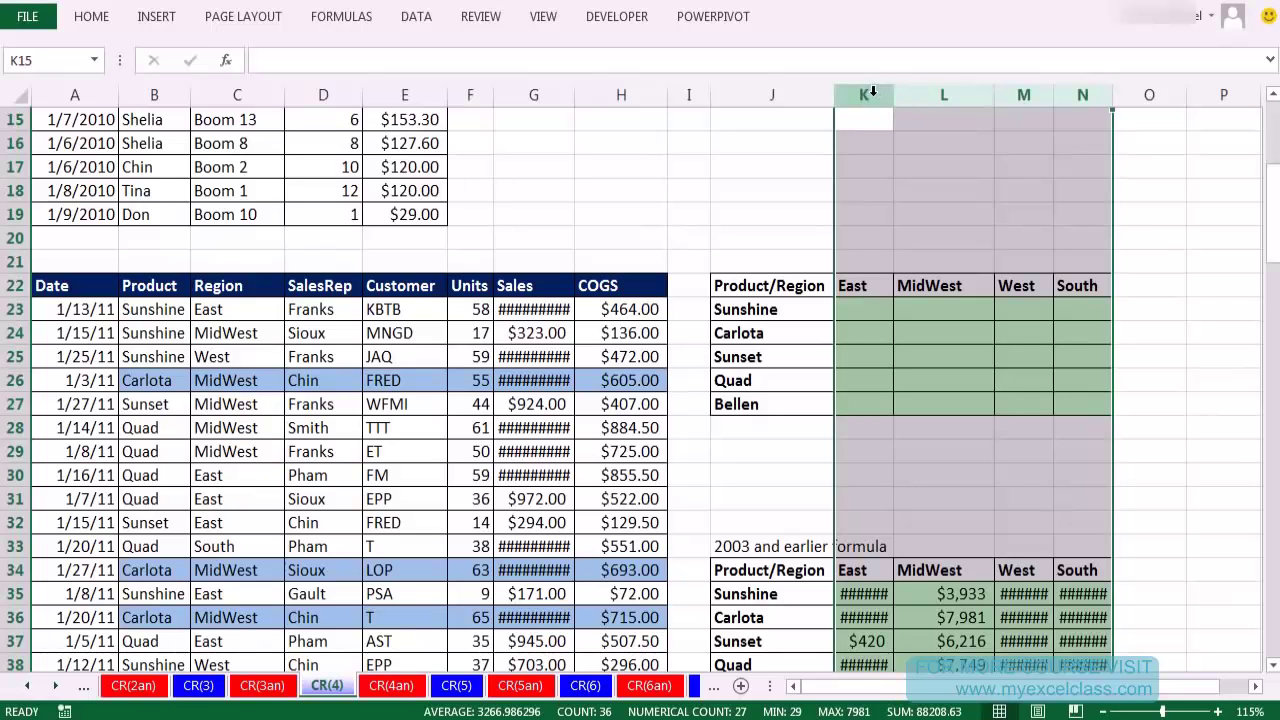
double_click(993, 98)
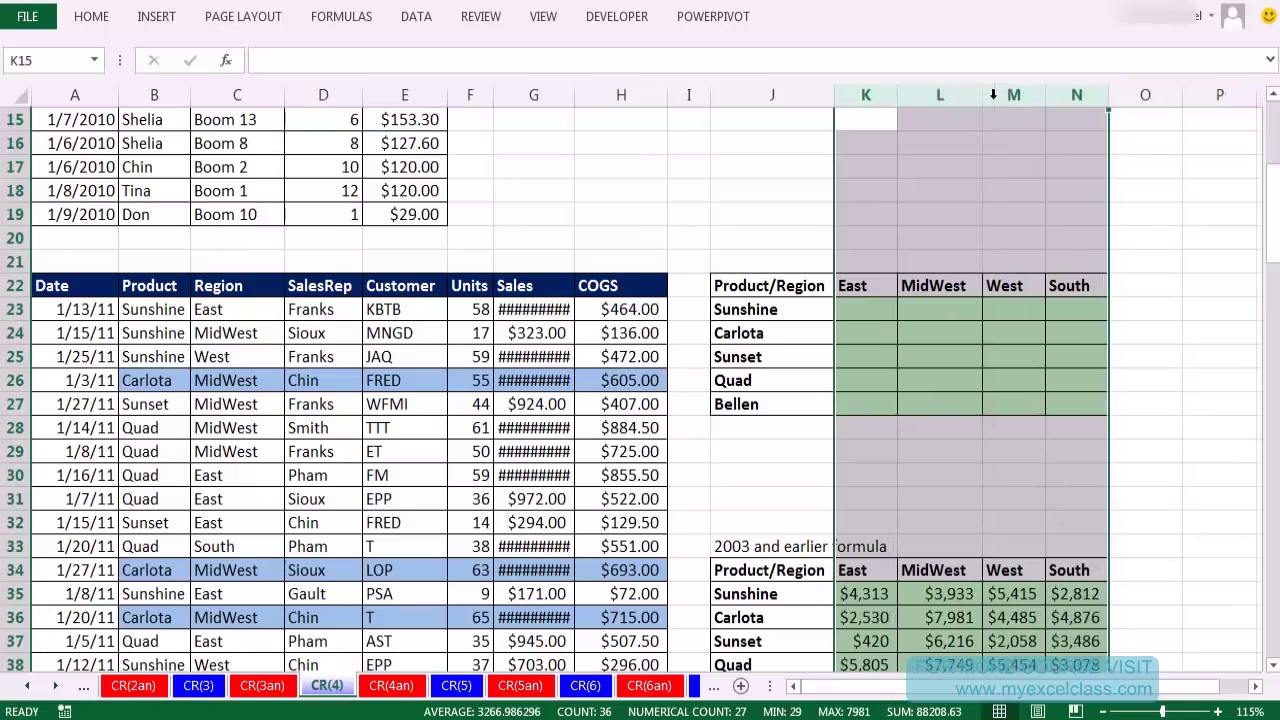
click(864, 310)
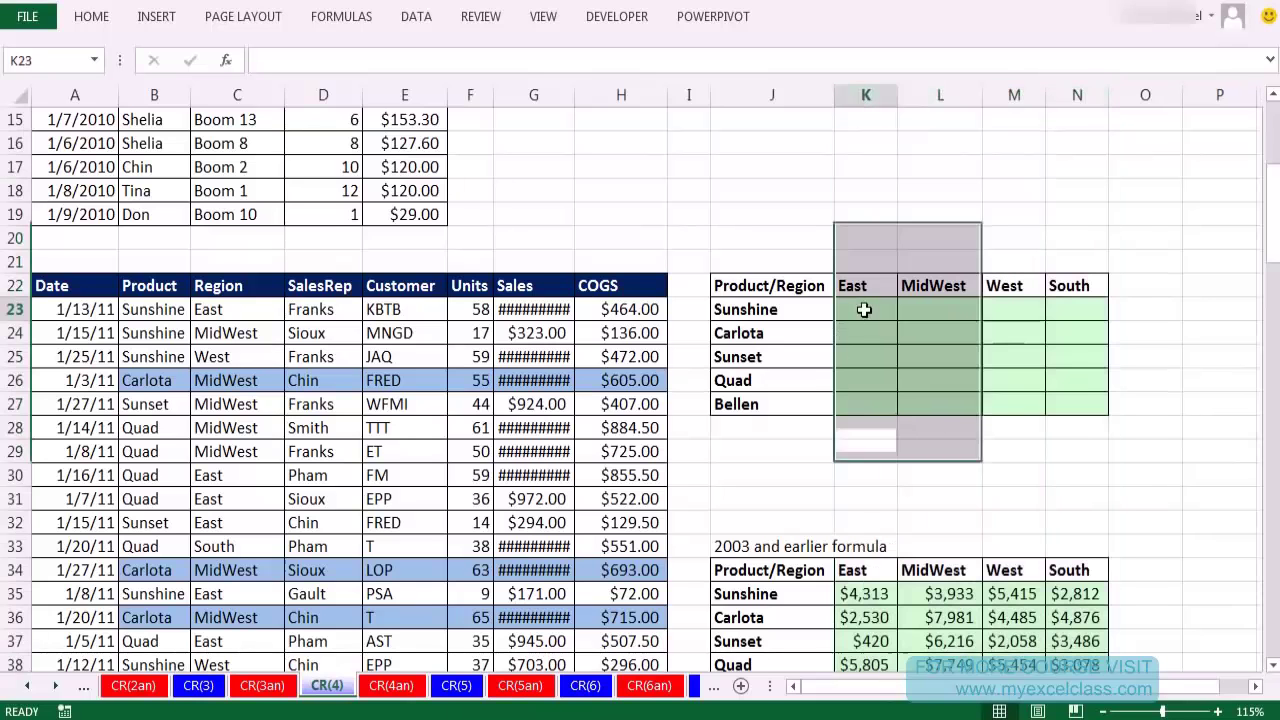
double_click(575, 94)
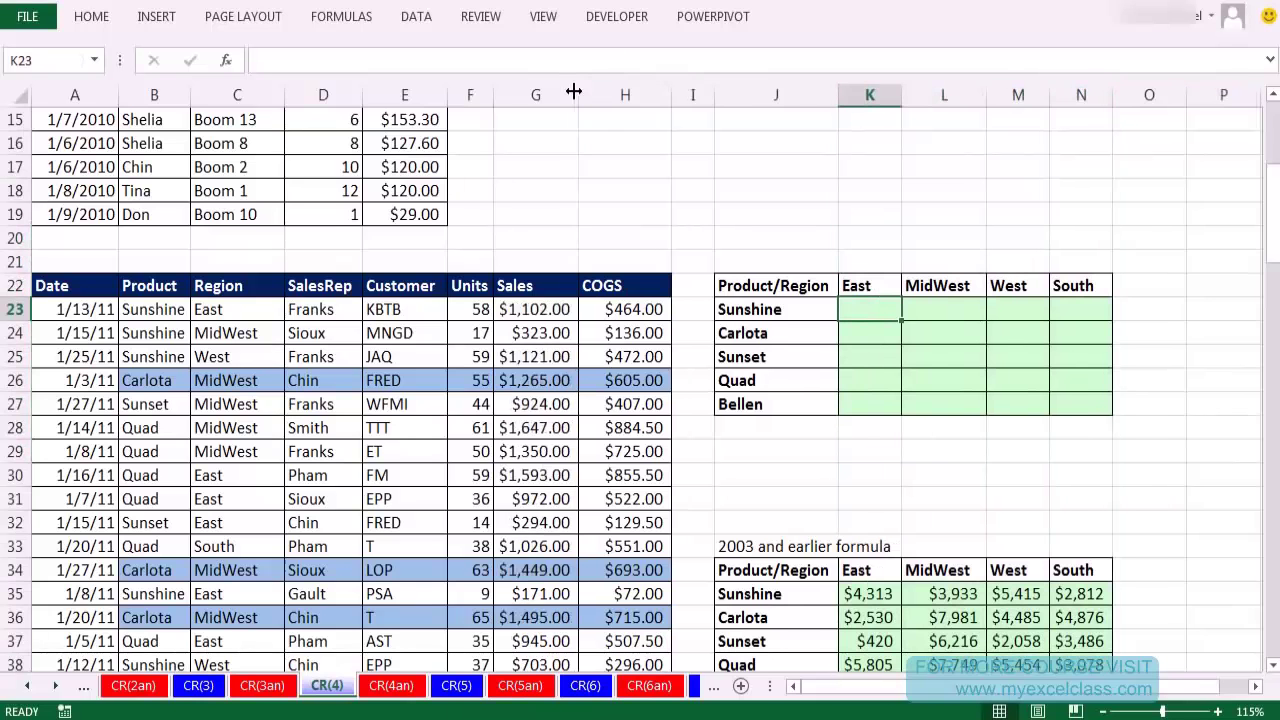
Examine how the Product/Region table's row and column headers set the criteria for summing the Sales column.
click(926, 331)
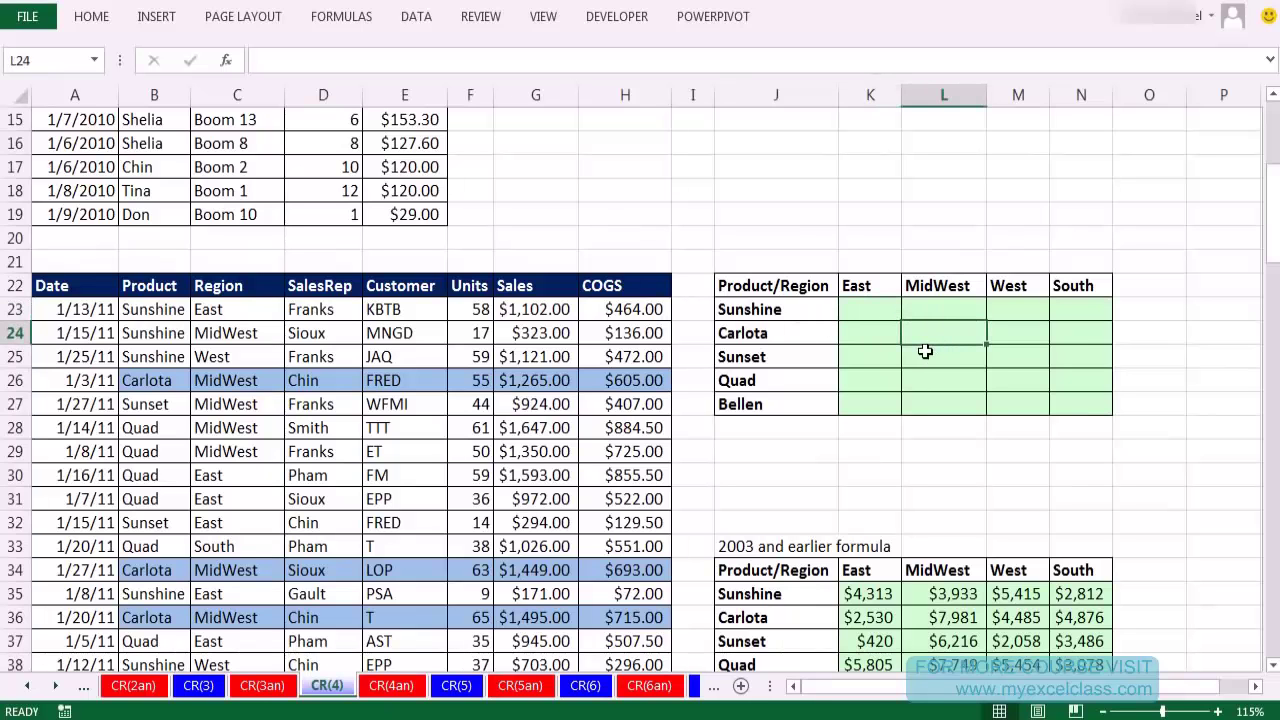
drag(527, 314, 523, 549)
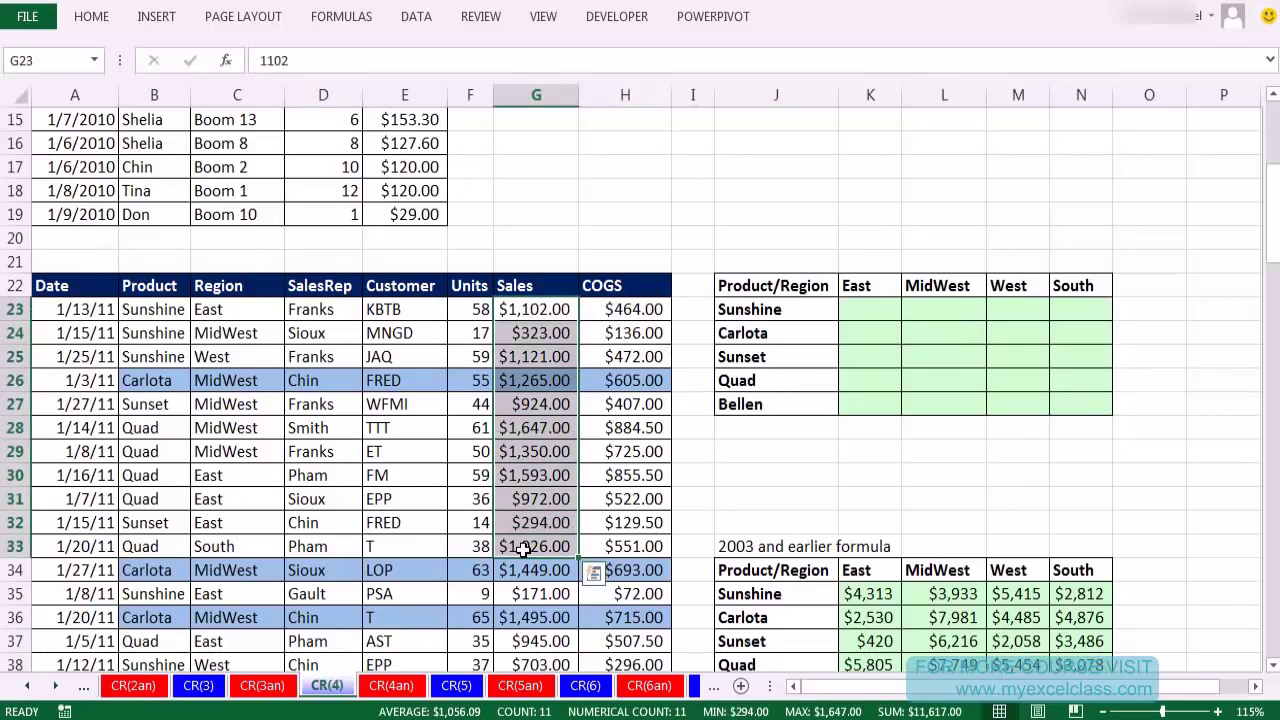
click(950, 337)
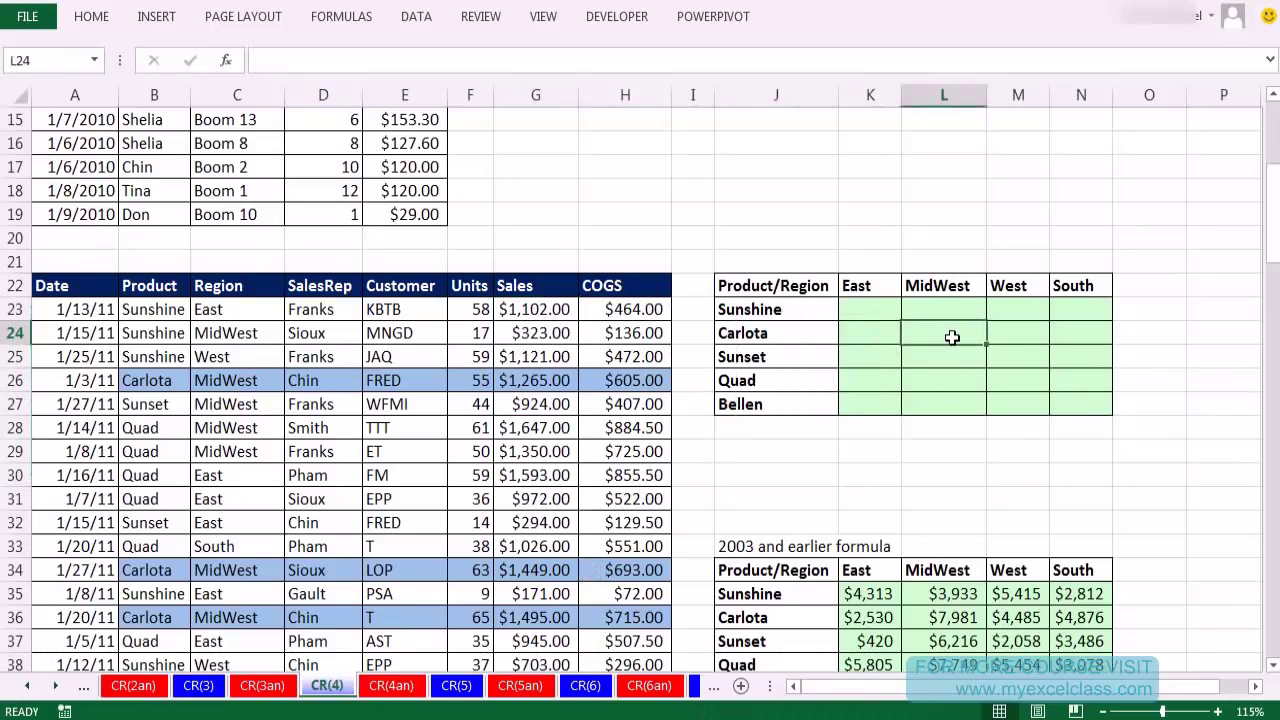
click(999, 361)
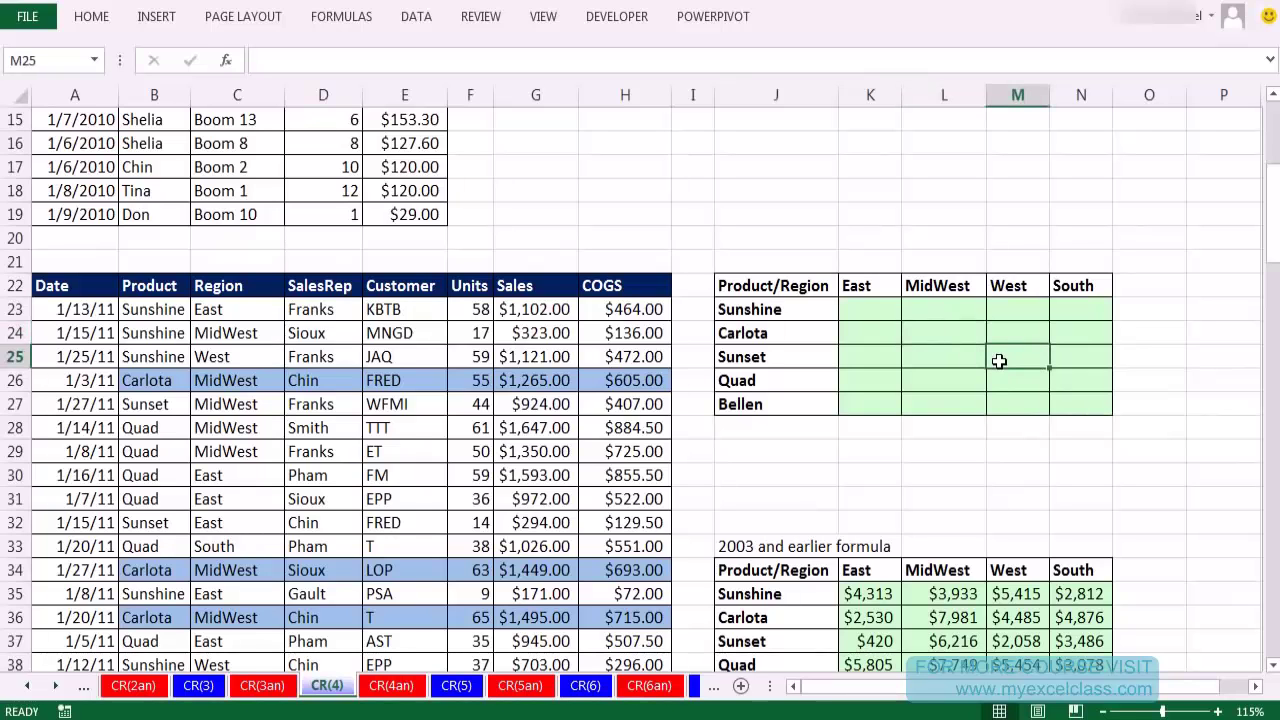
click(1025, 286)
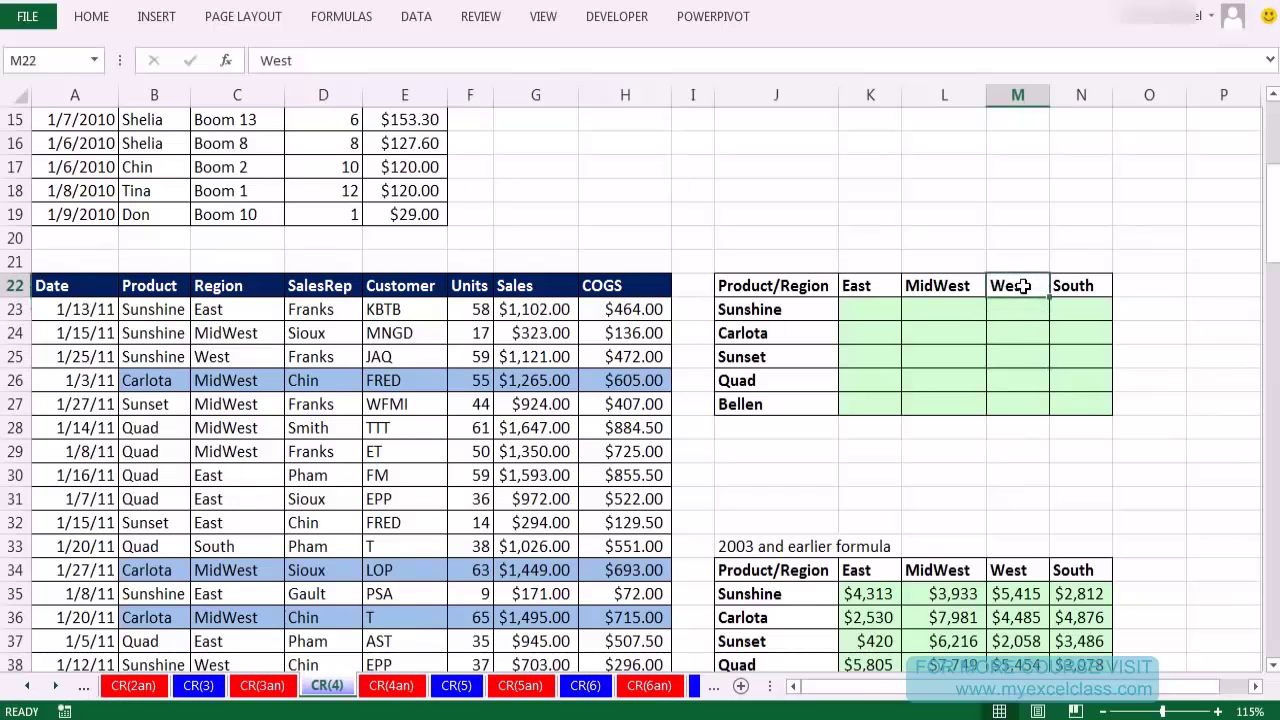
click(1024, 356)
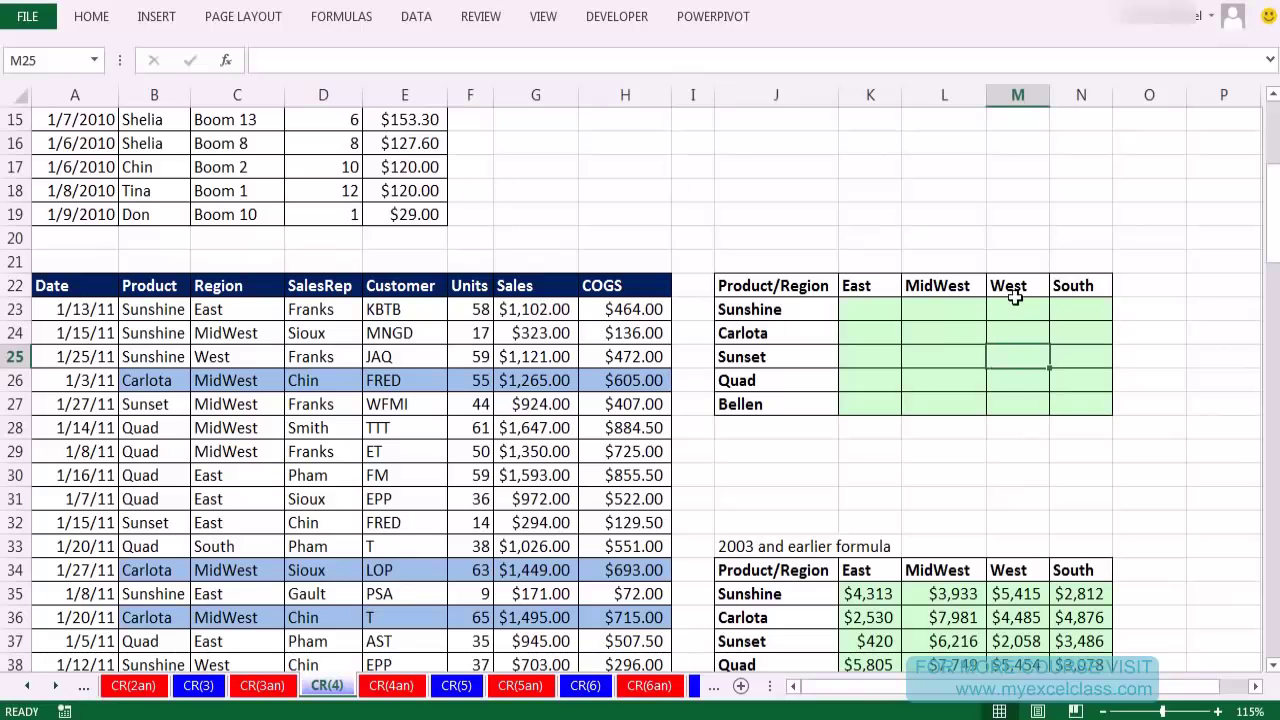
click(923, 353)
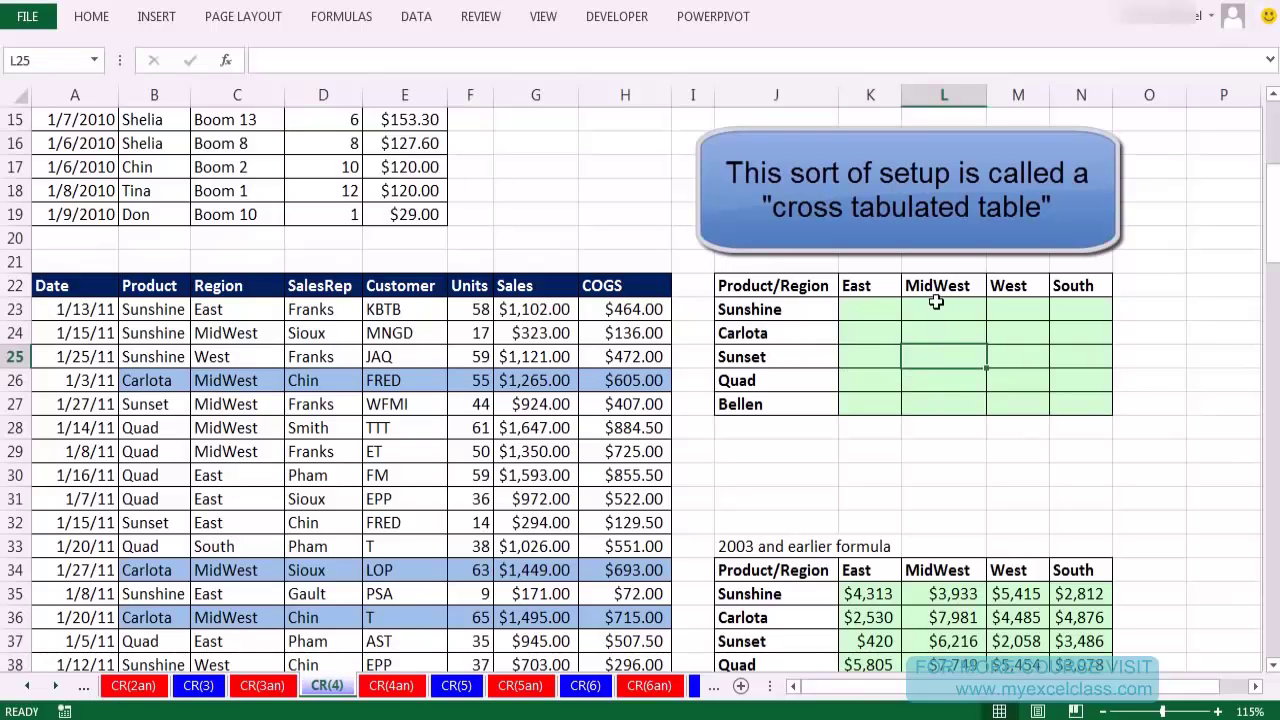
click(934, 332)
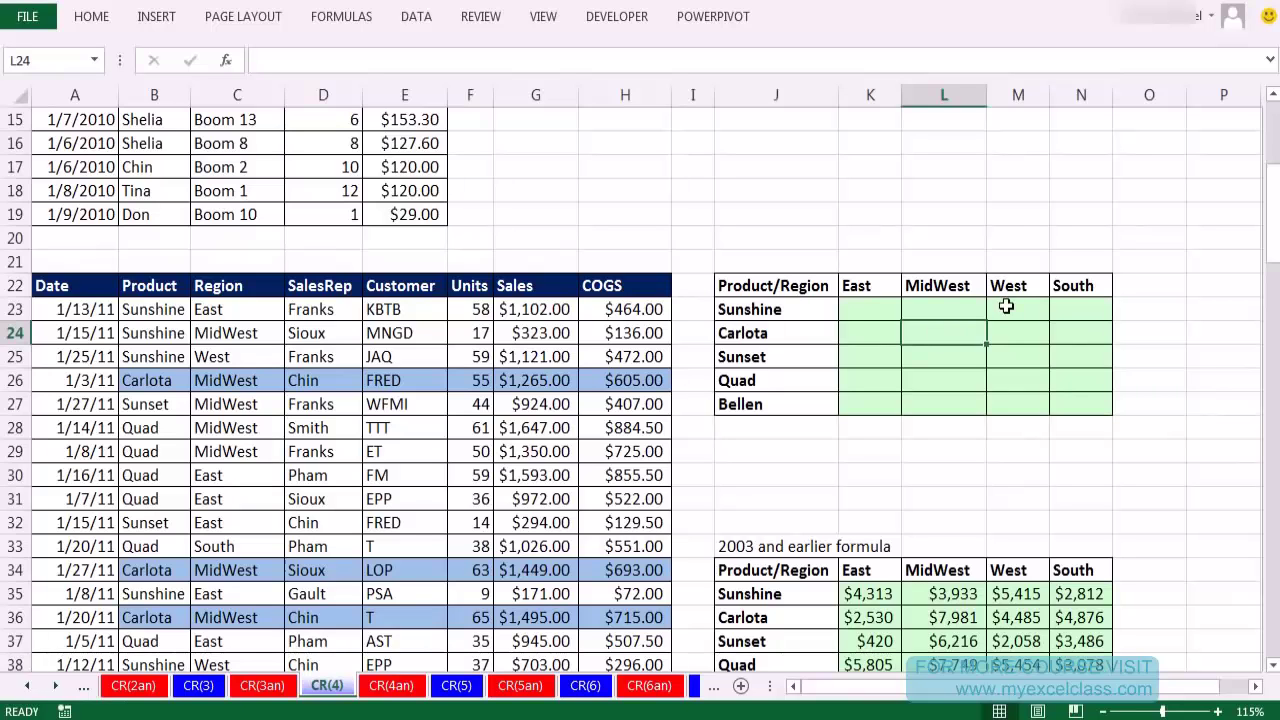
click(961, 290)
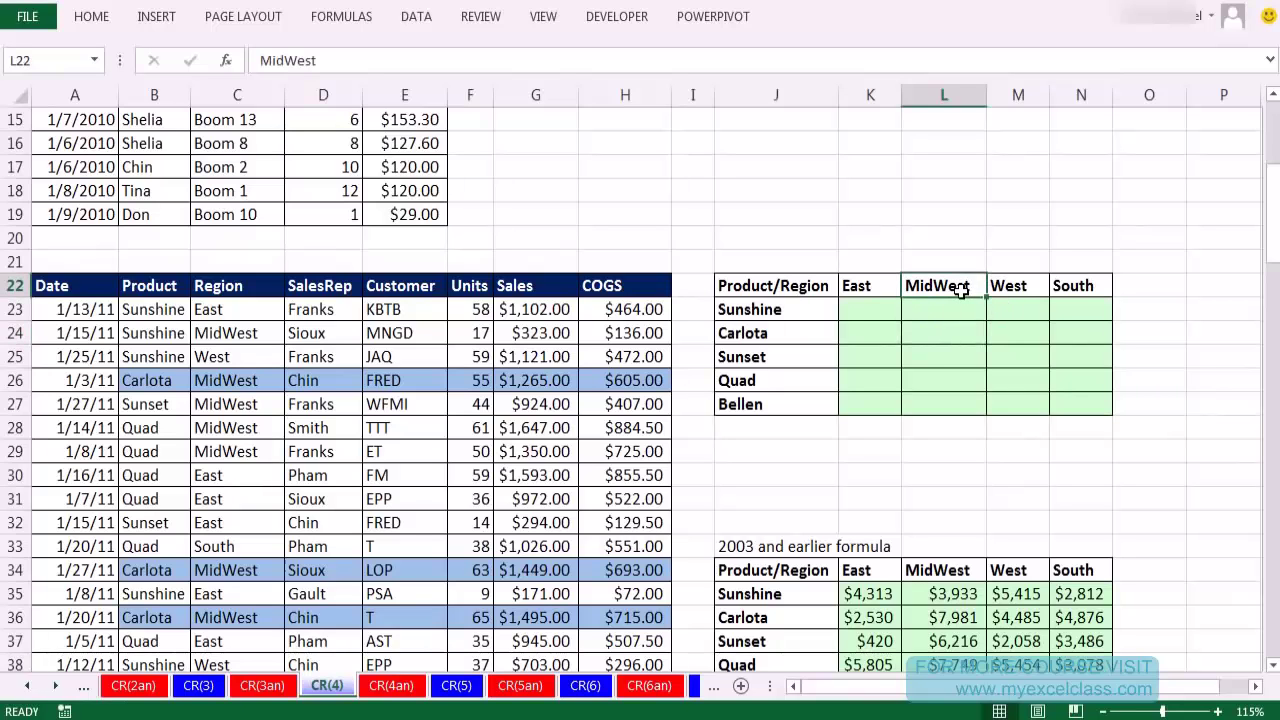
click(756, 342)
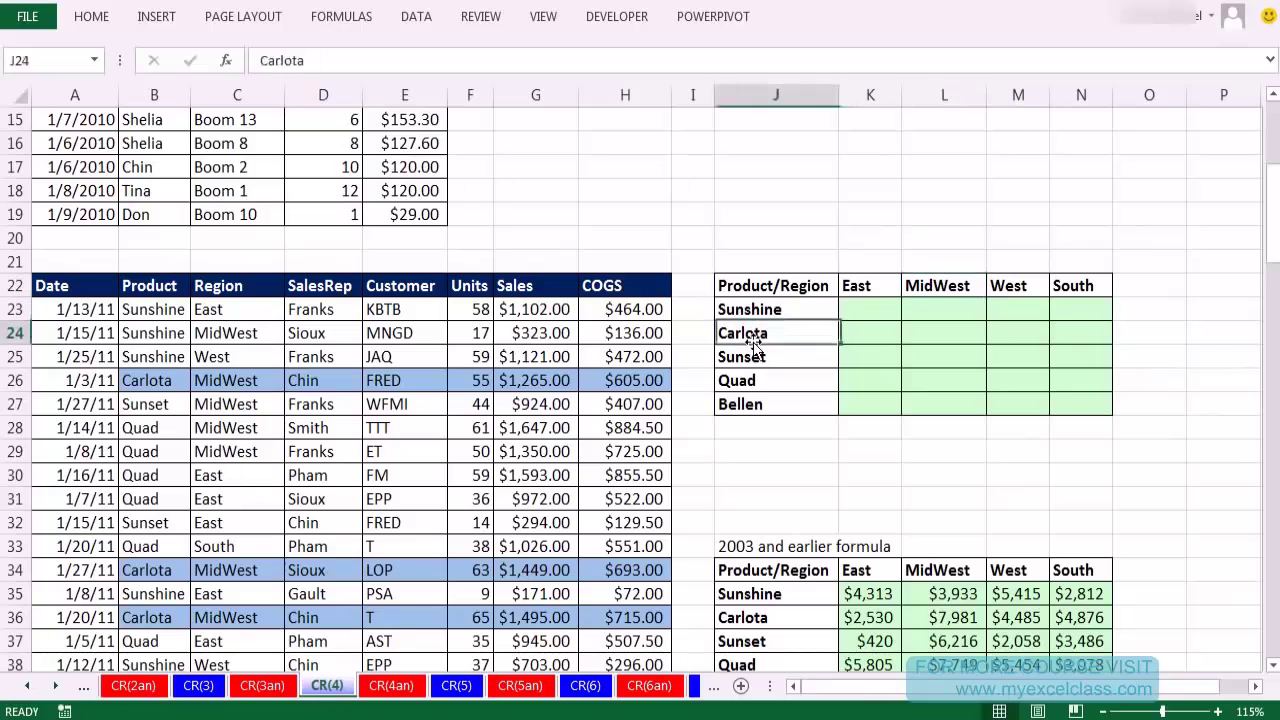
Start a SUMIFS formula in K23 with the absolute Sales range $G$23:$G$127 as the sum range.
click(848, 309)
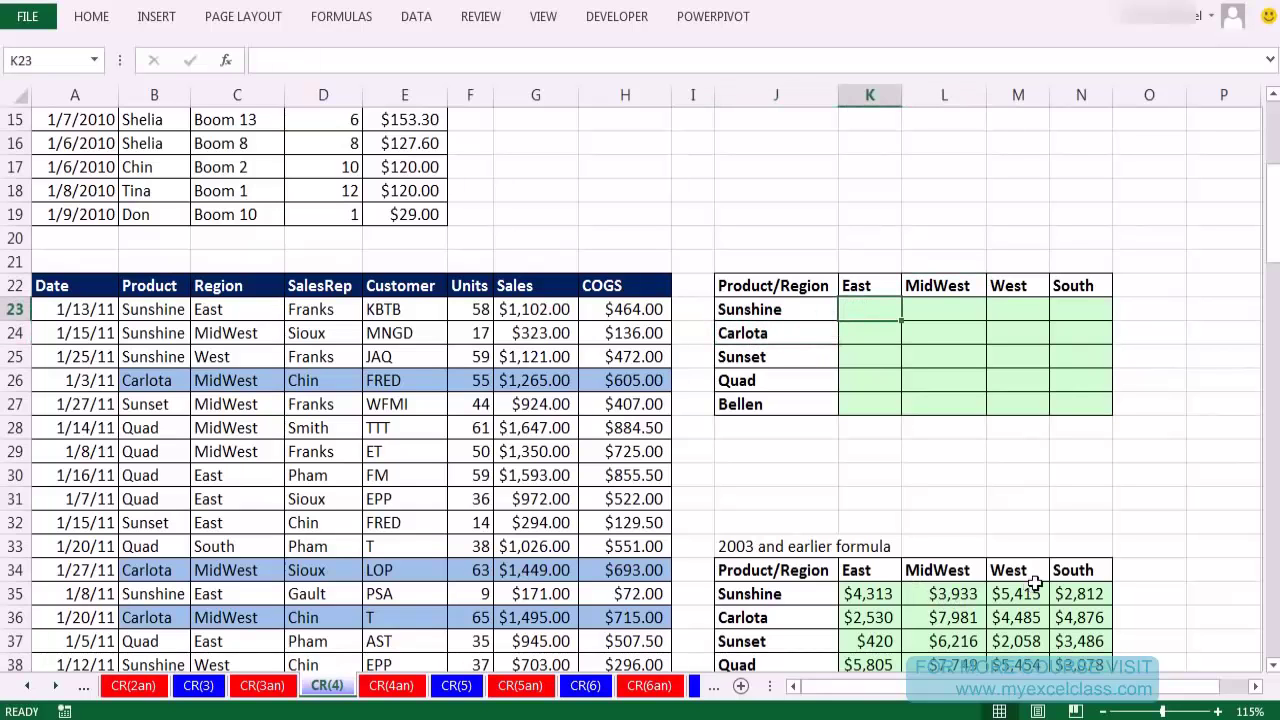
text(=sumi)
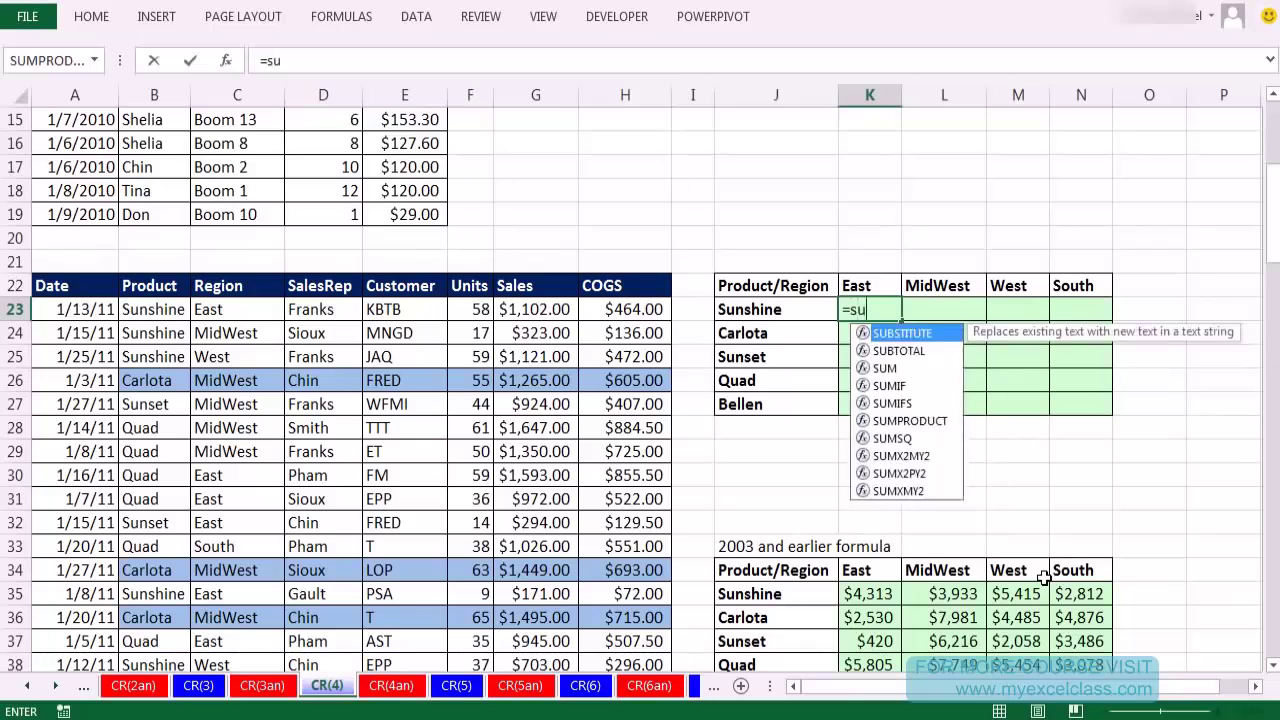
text(fs)
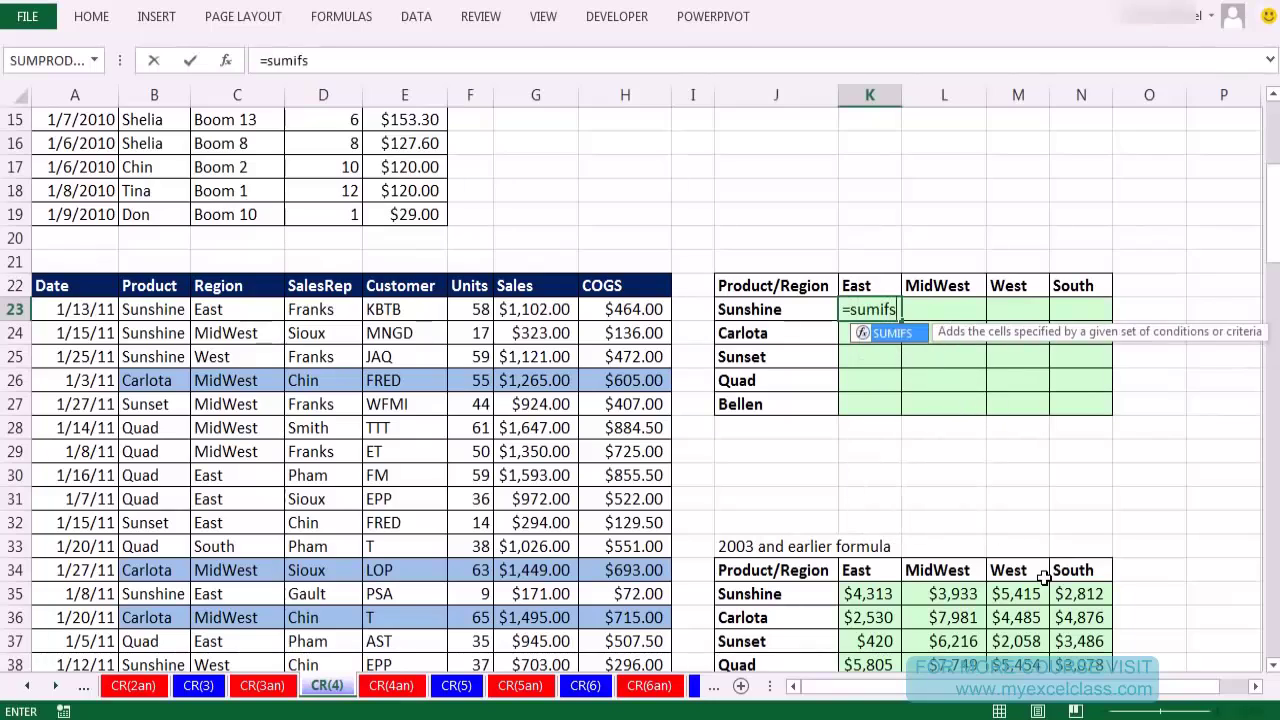
key(Tab)
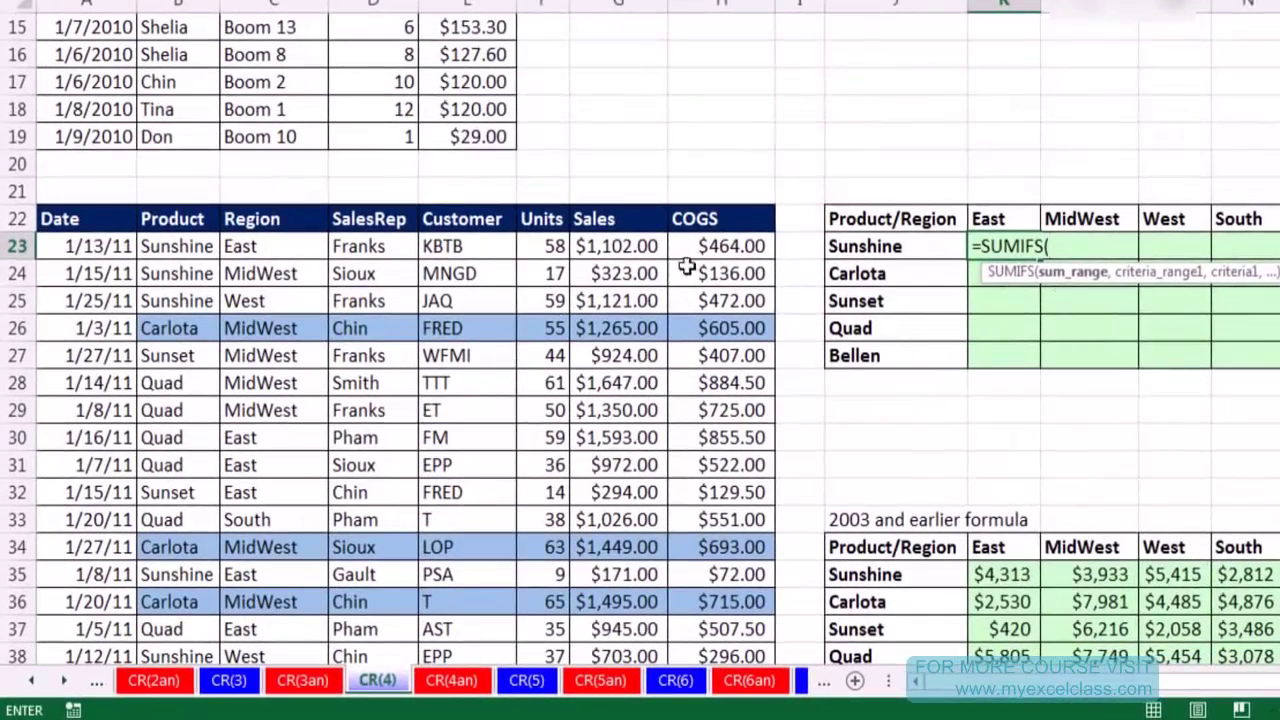
click(610, 248)
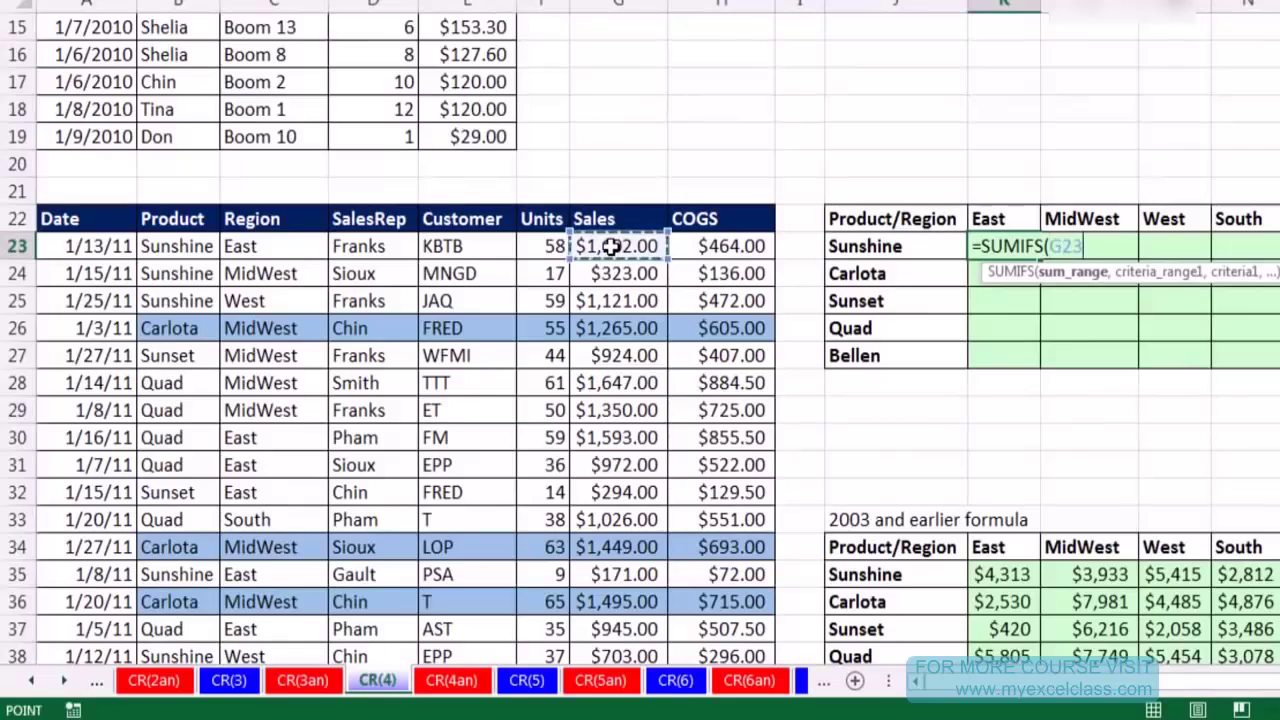
key(ctrl+shift+Down)
key(ctrl+BackSpace)
key(F4)
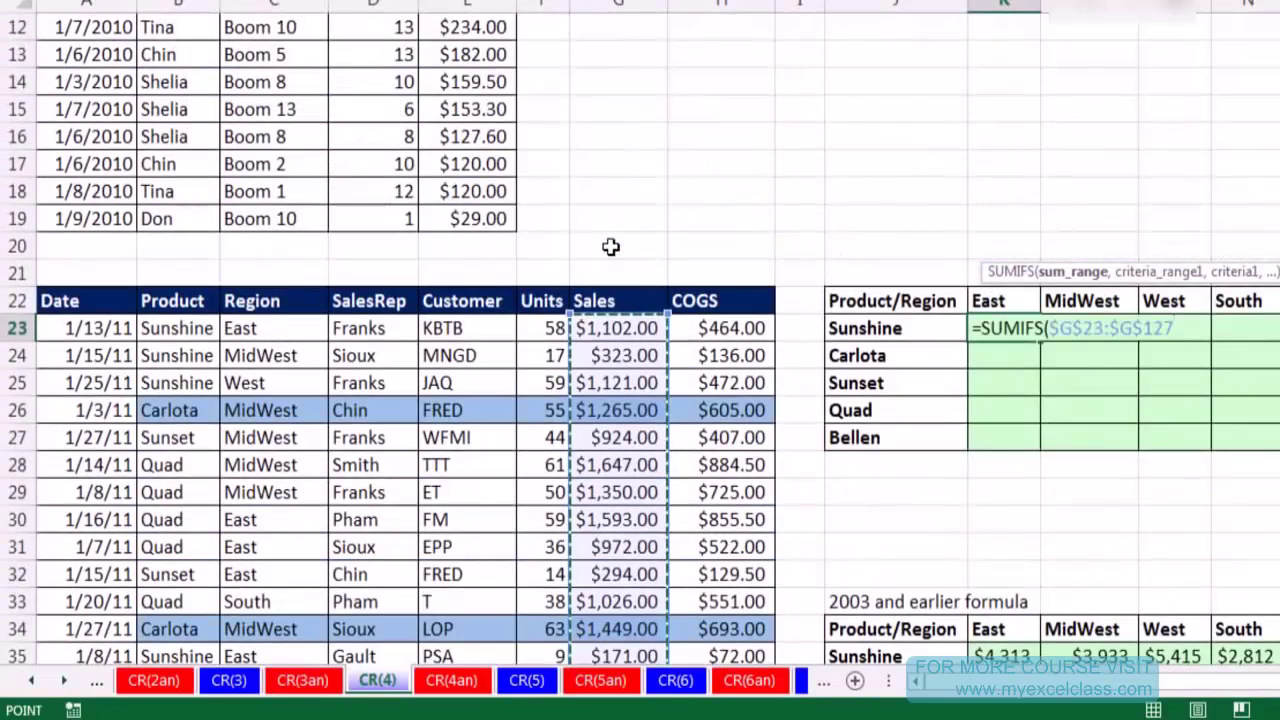
text(,)
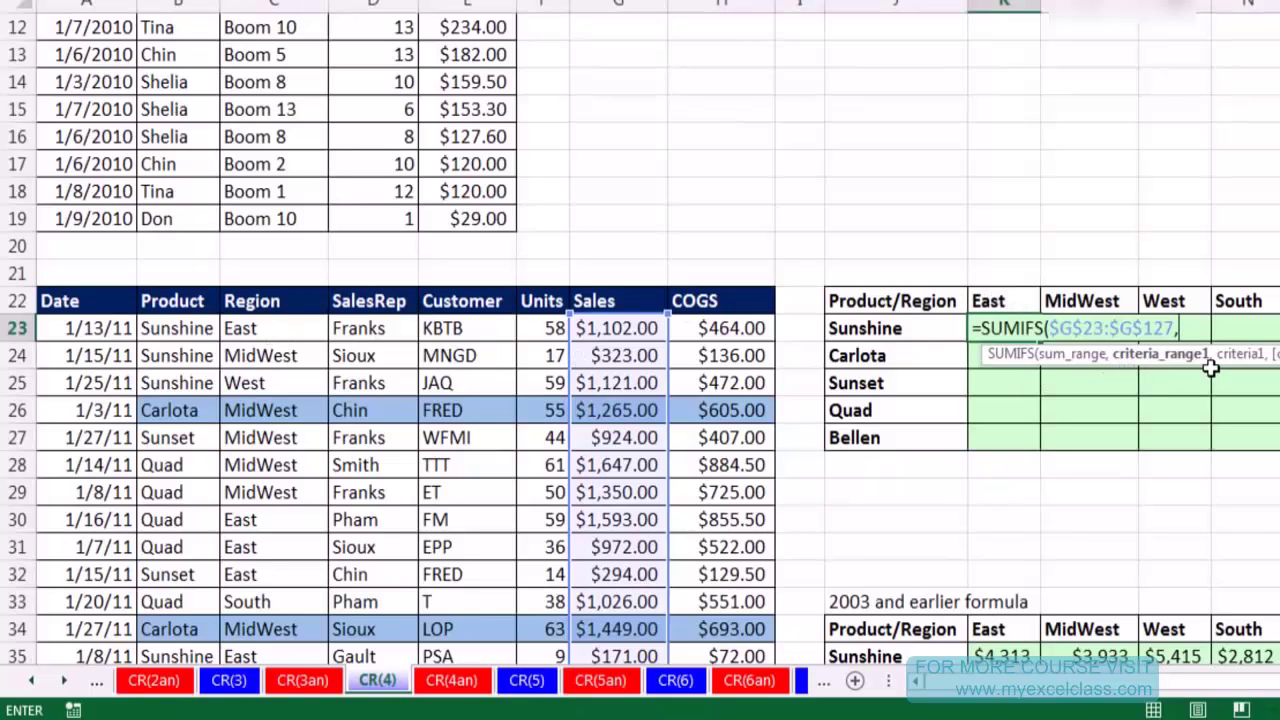
Add the Region column as the absolute range $C$23:$C$127 for the formula's first criteria range.
click(250, 330)
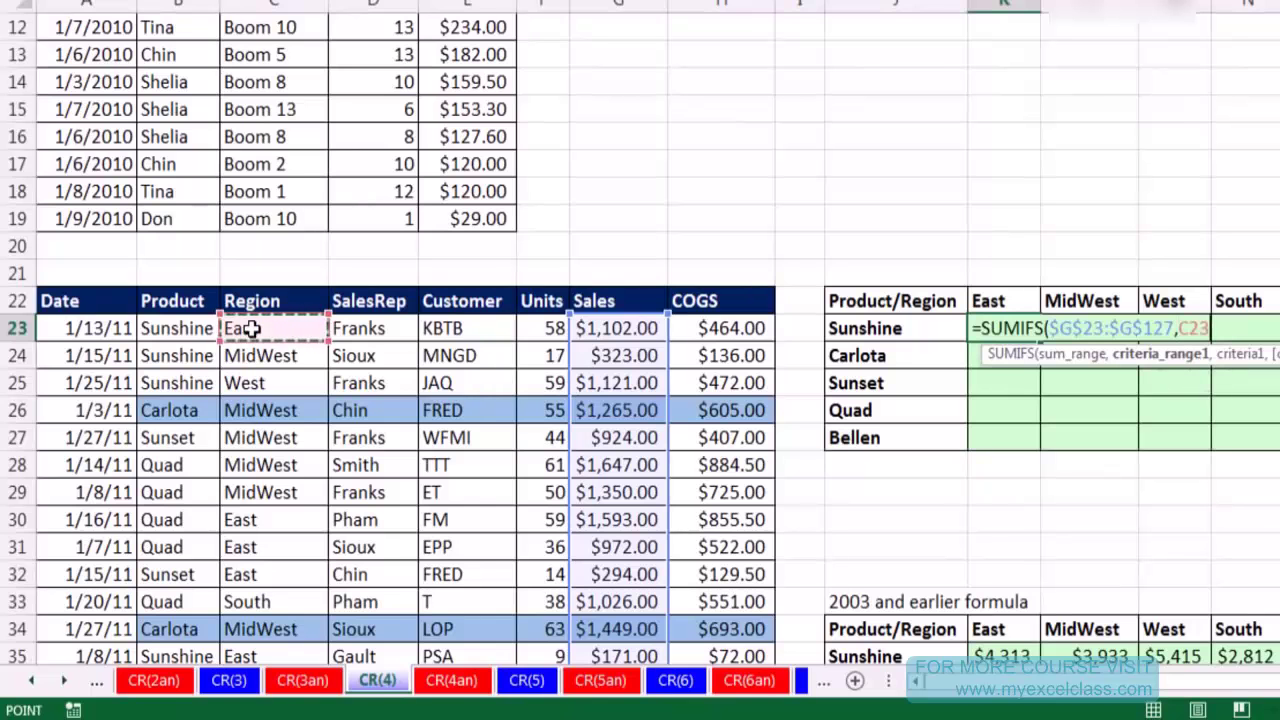
key(ctrl+shift+Down)
key(F4)
key(ctrl+BackSpace)
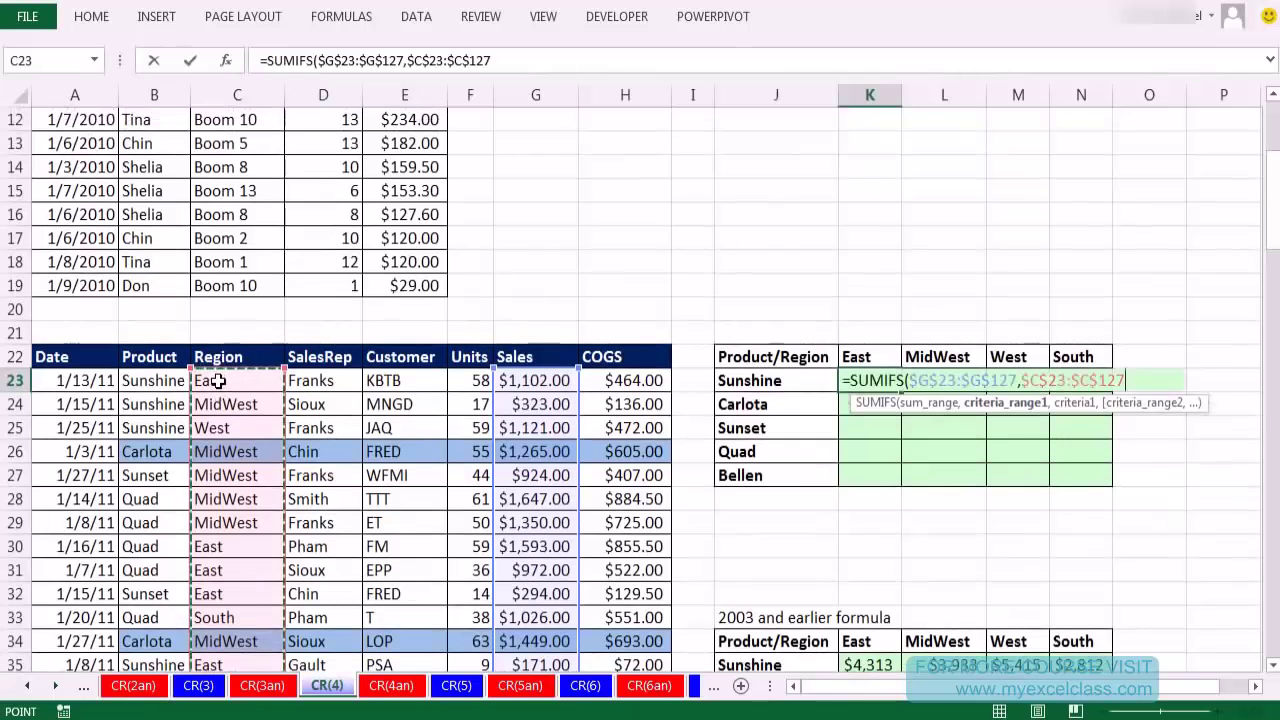
text(,)
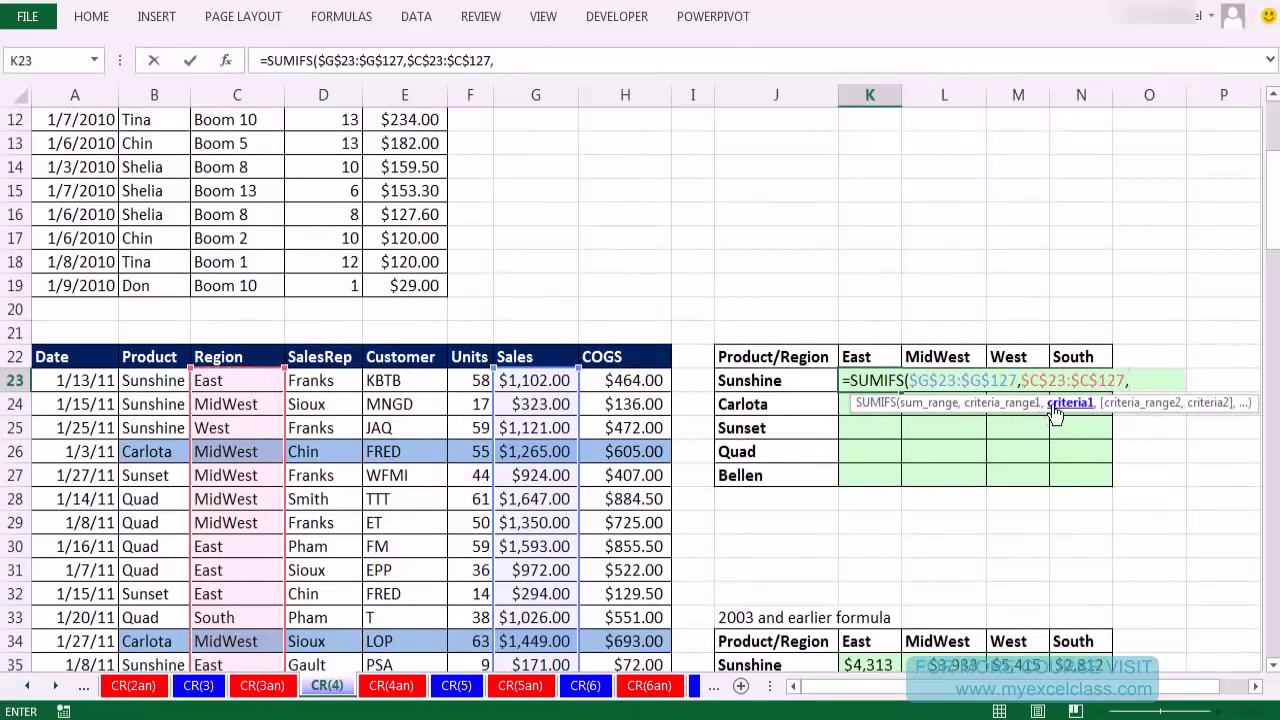
Use the East header as the first criterion with its row locked, K$22.
click(870, 358)
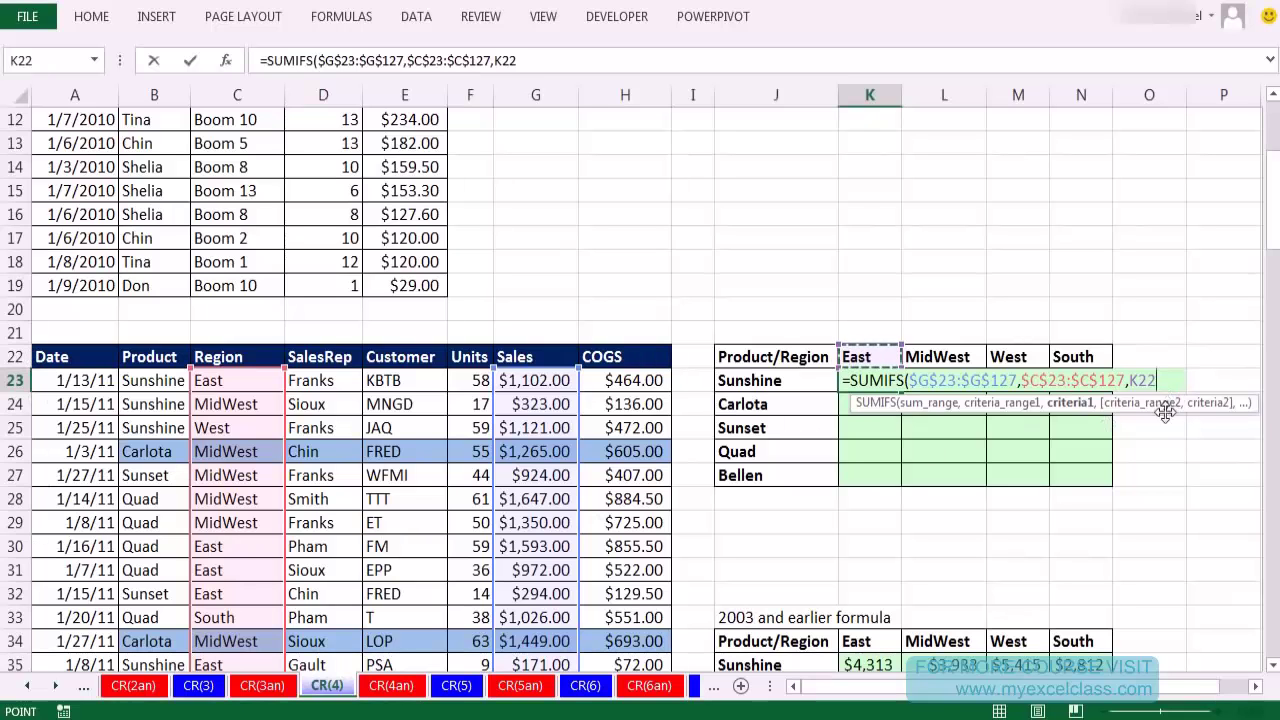
key(F4)
key(F4)
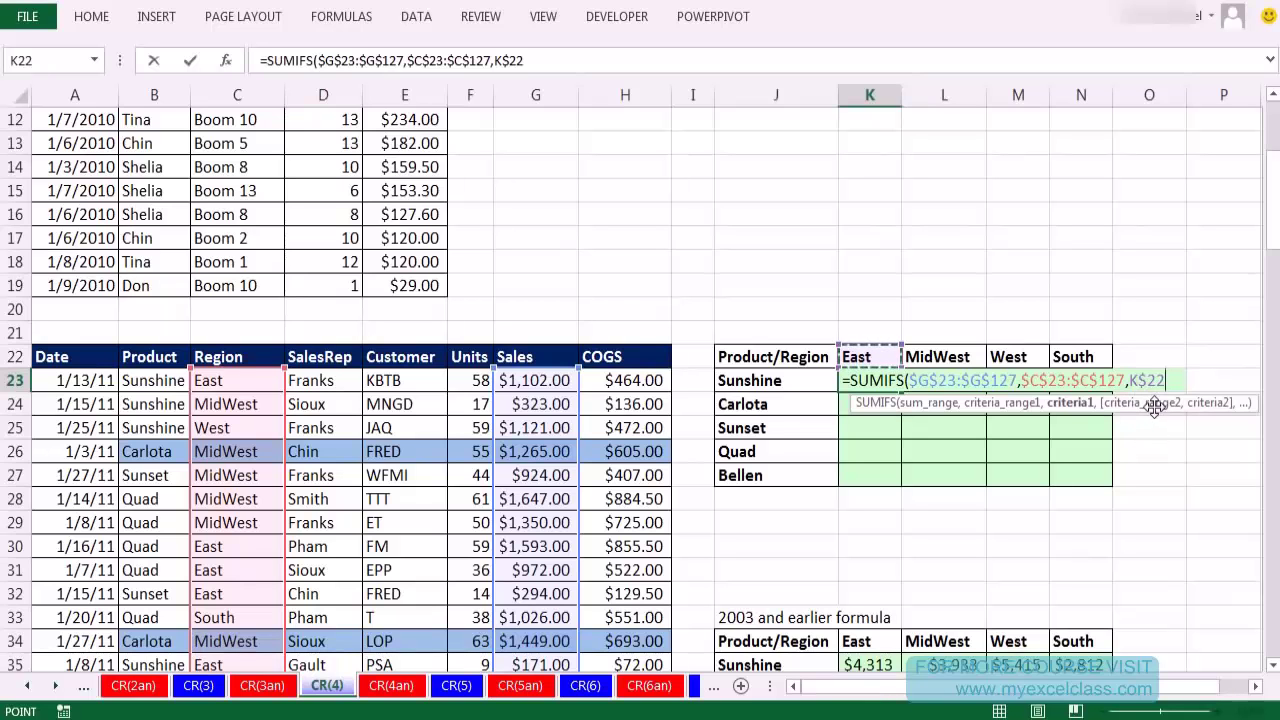
text(,)
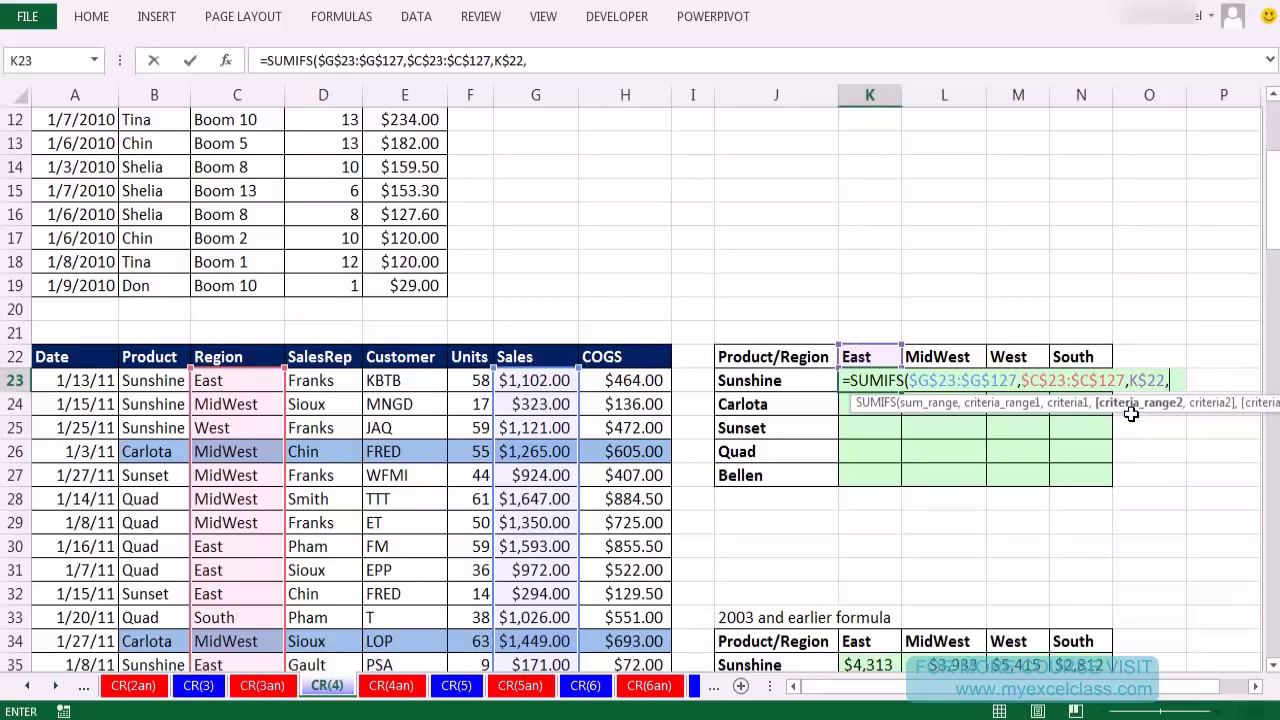
click(146, 381)
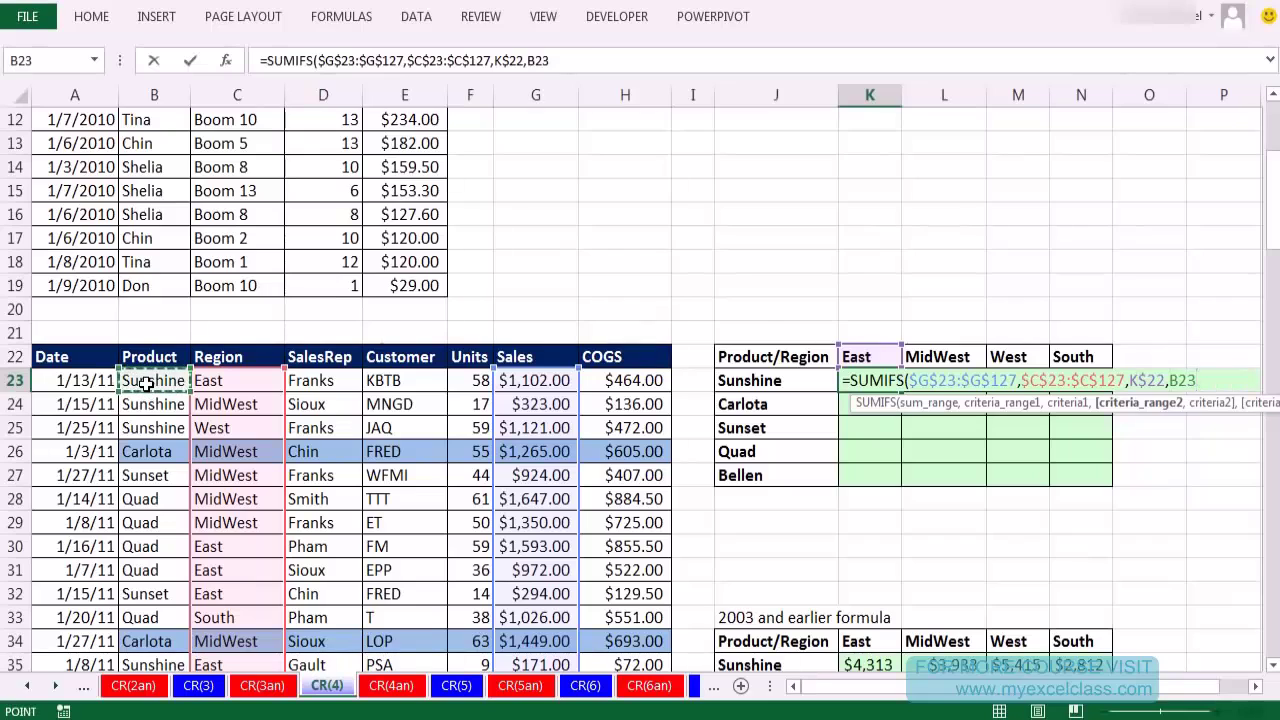
key(ctrl+shift+Down)
key(F4)
key(ctrl+BackSpace)
scroll(146, 381, up, 3)
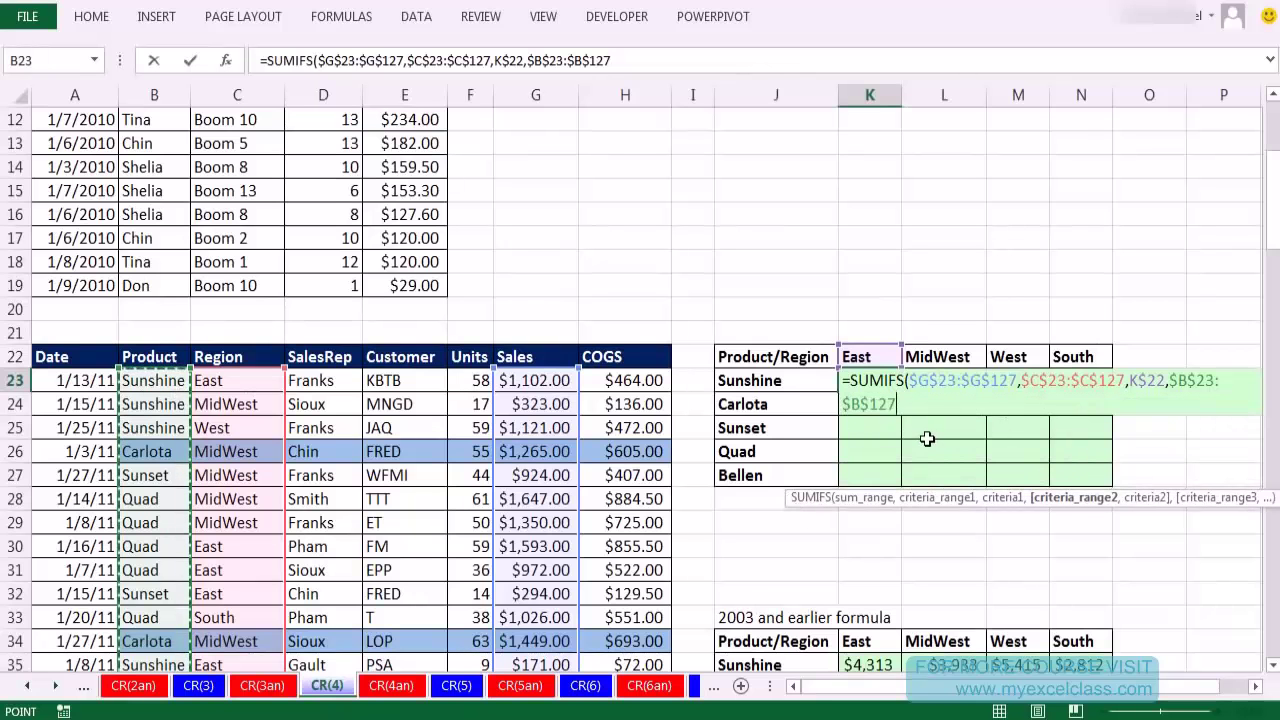
click(1018, 508)
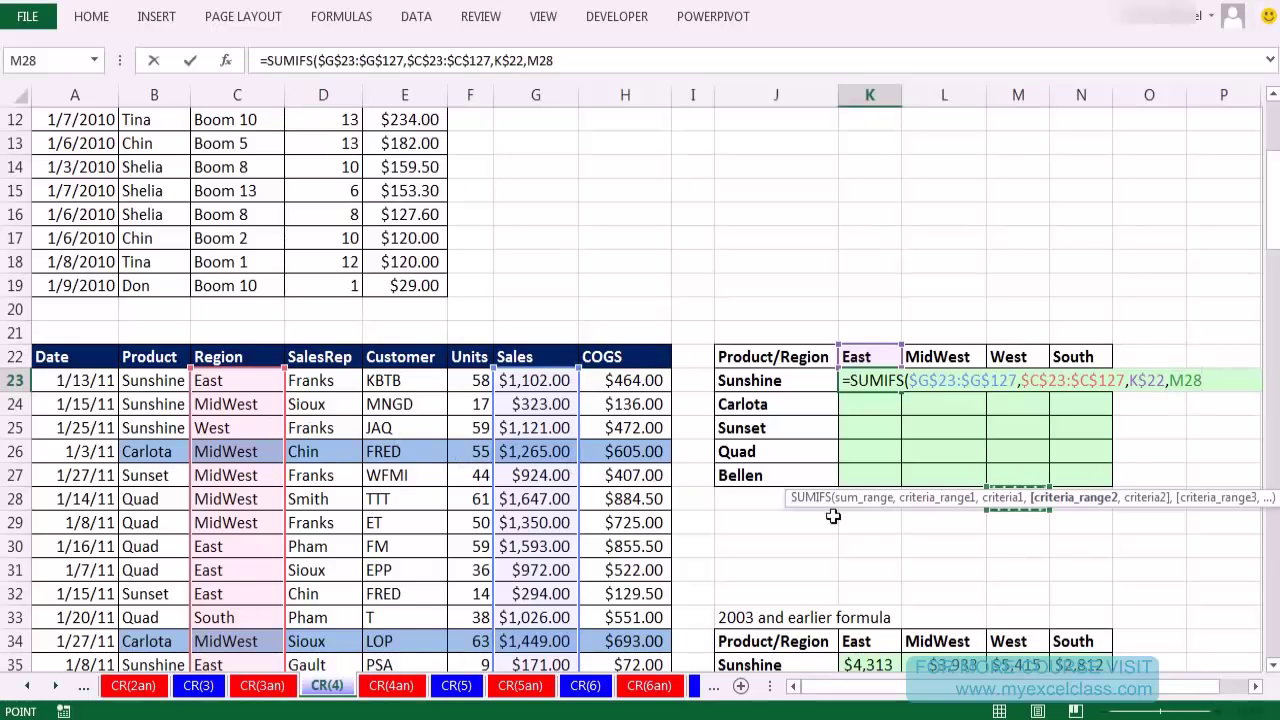
Add the Product column as the absolute second criteria range $B$23:$B$127, and move the function hint off the formula's surroundings.
click(150, 380)
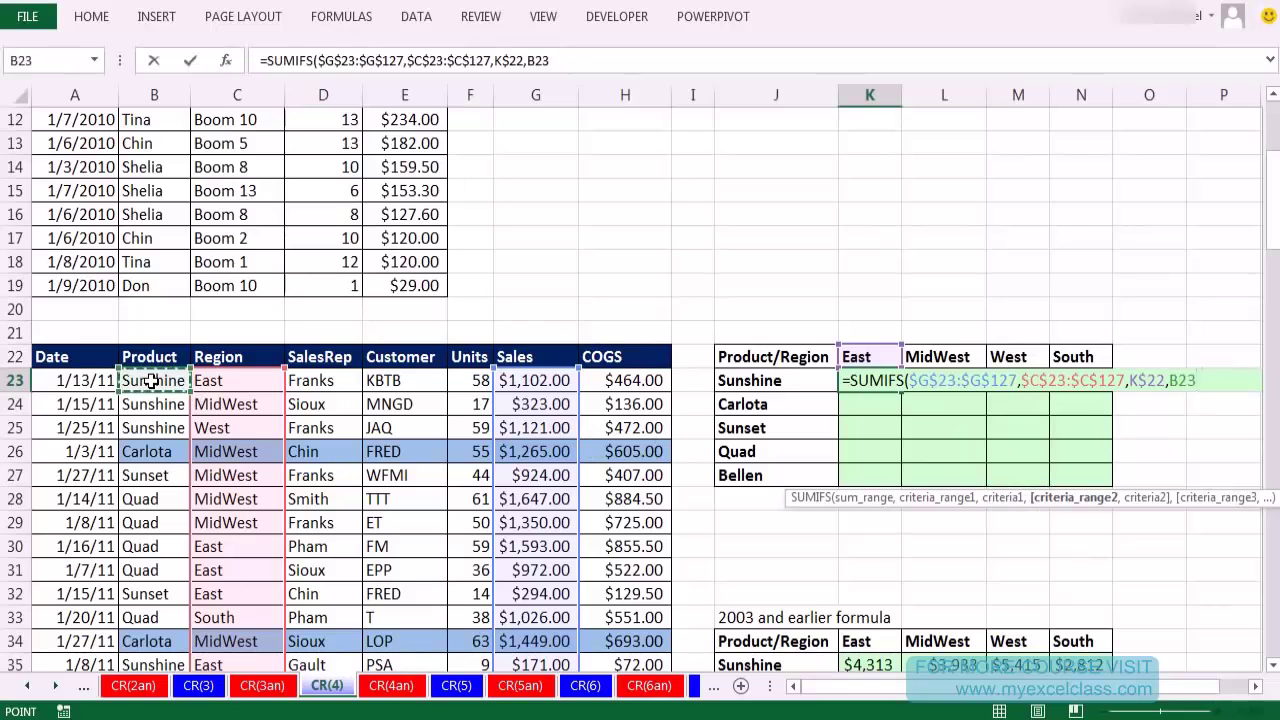
key(ctrl+shift+Down)
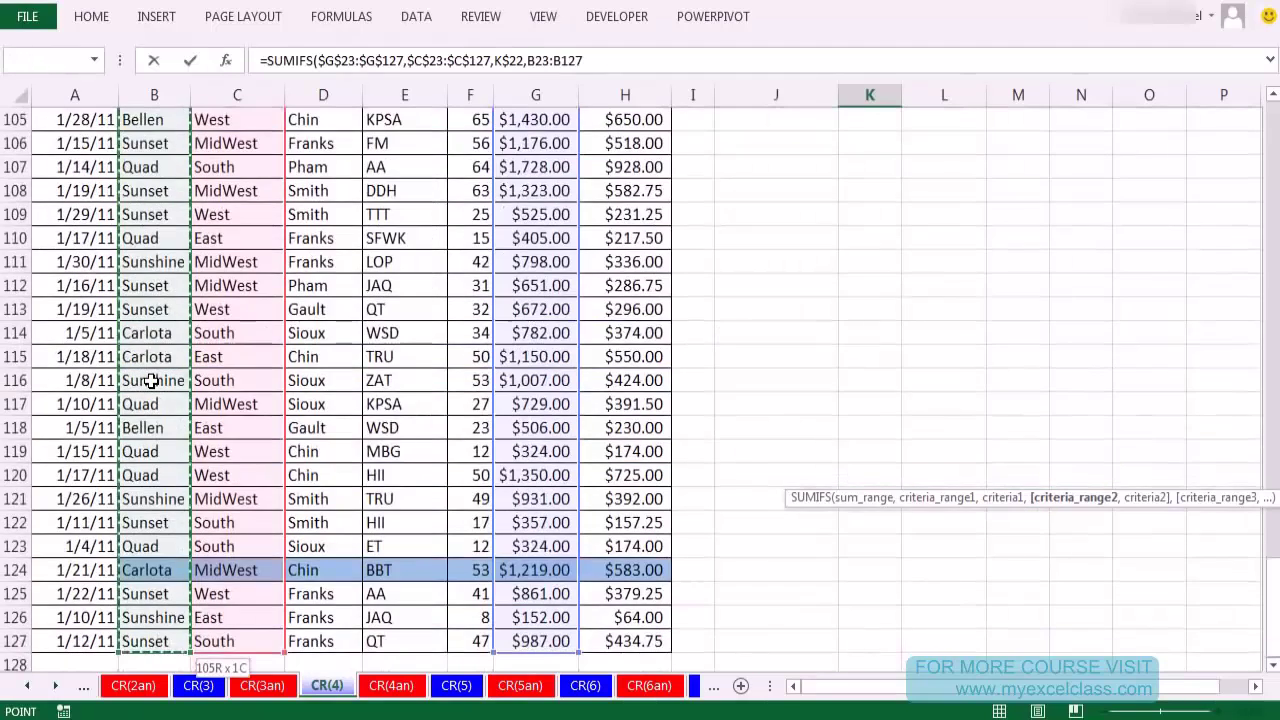
key(F4)
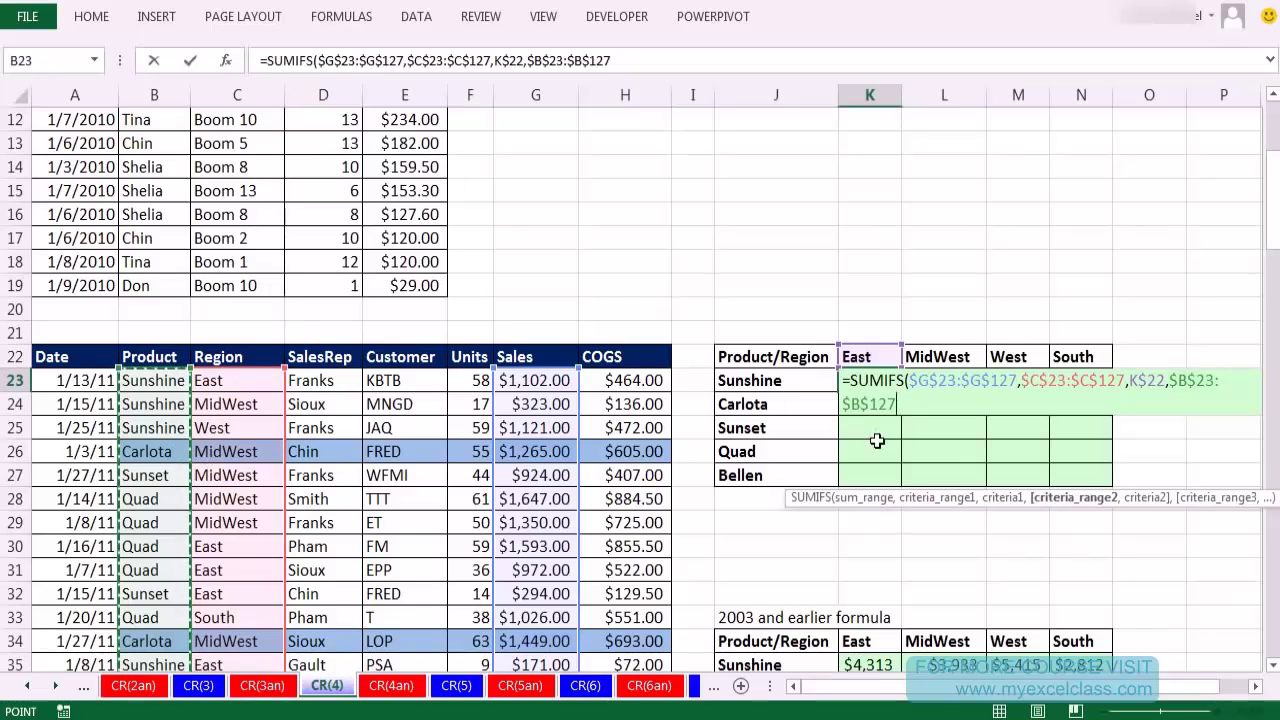
drag(788, 487, 649, 425)
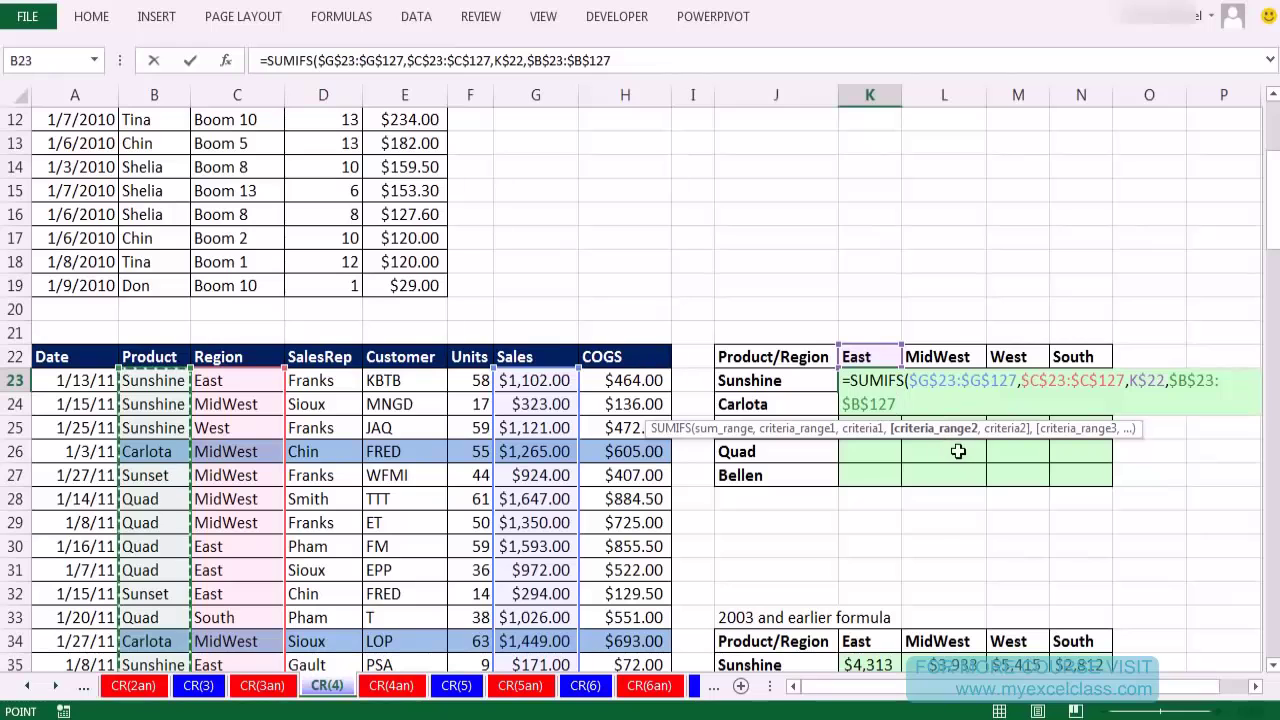
text(,)
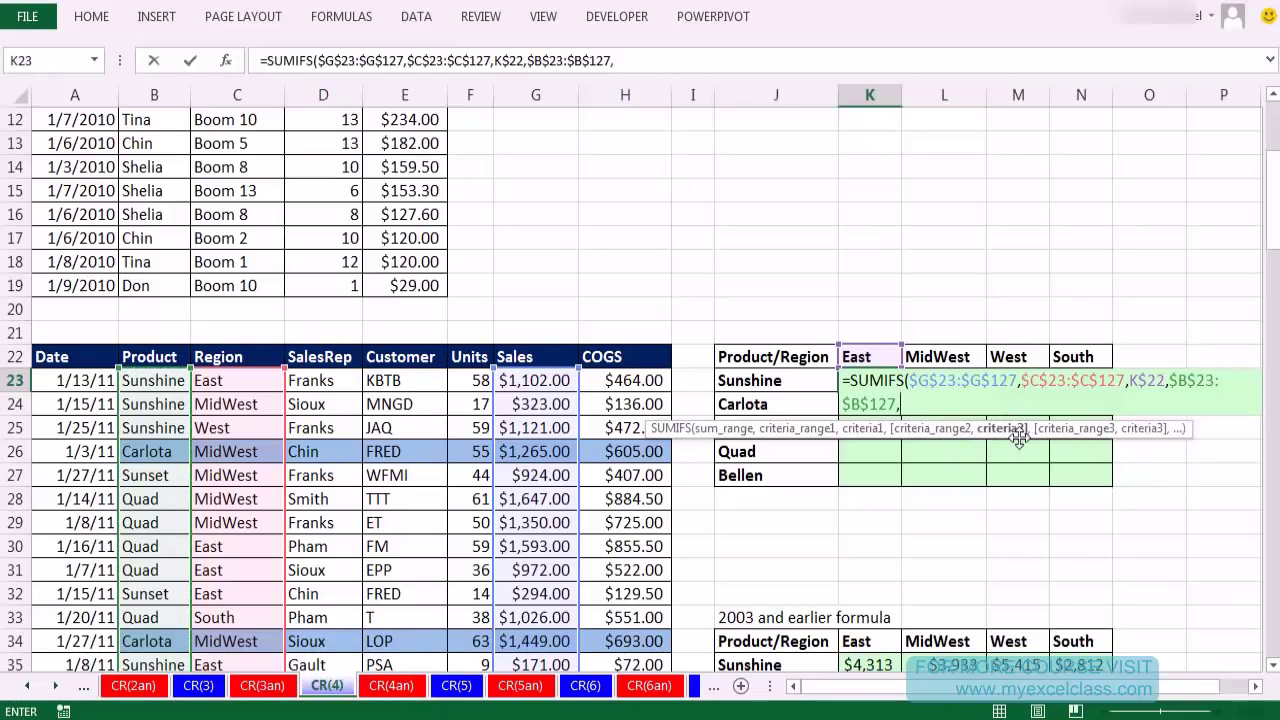
Add the Sunshine row label as the formula's second criterion with its column locked, $J23, keeping the function hint clear of the table.
click(765, 381)
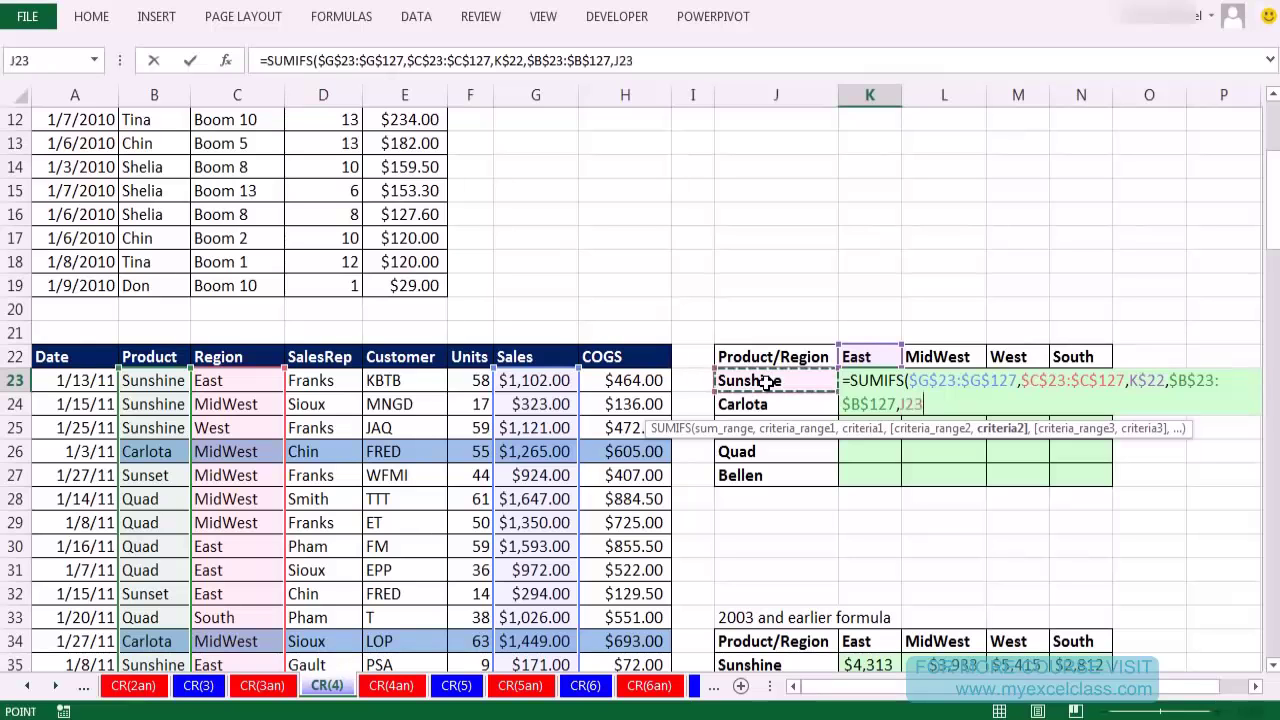
drag(843, 437, 843, 491)
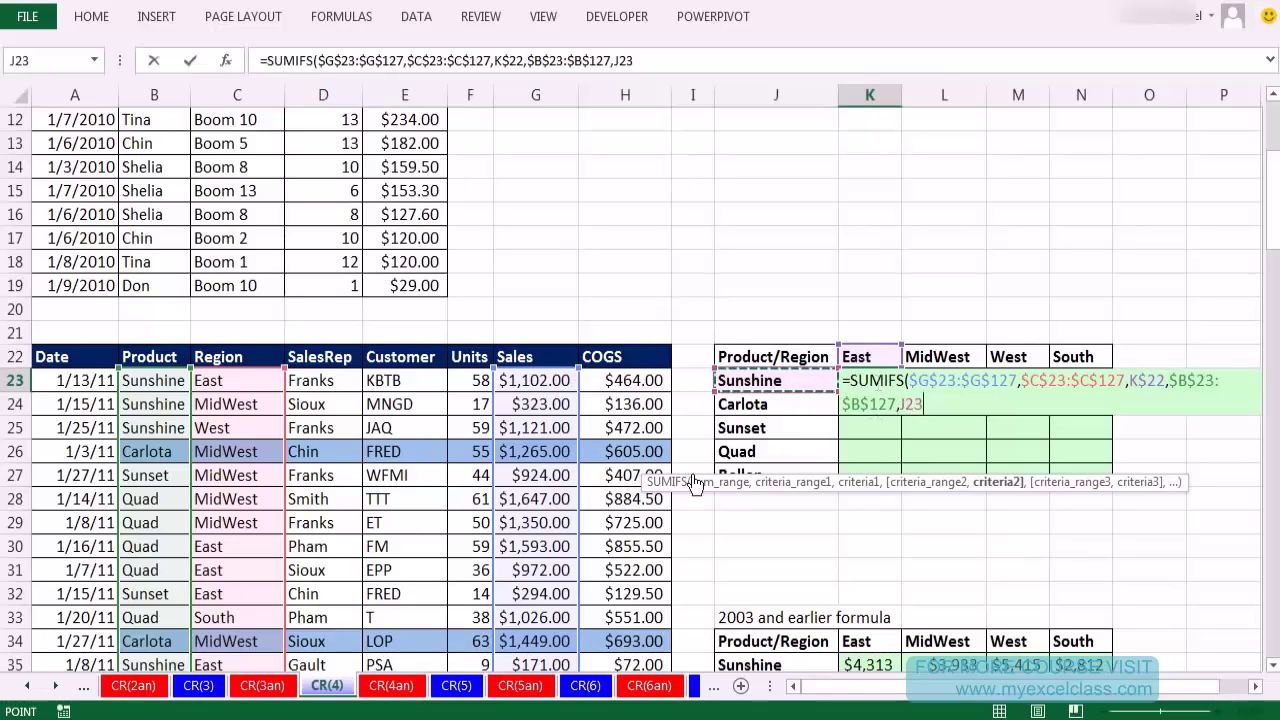
drag(648, 485, 673, 519)
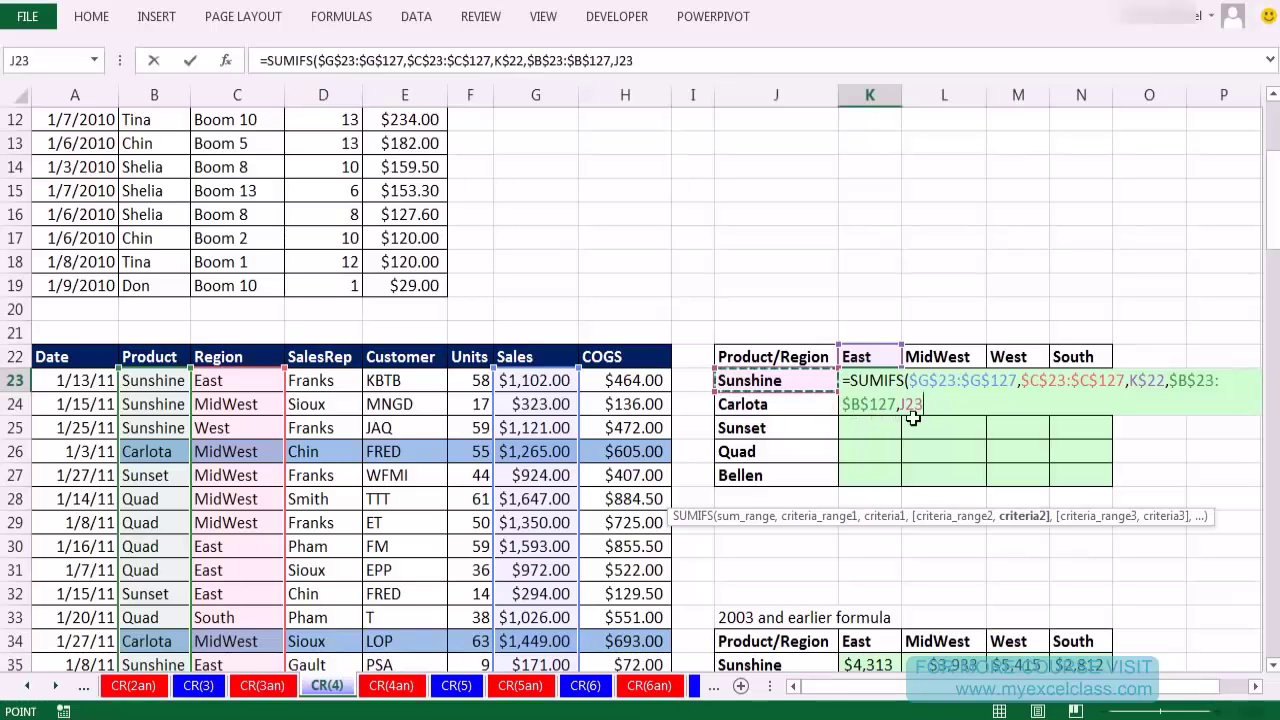
key(F2)
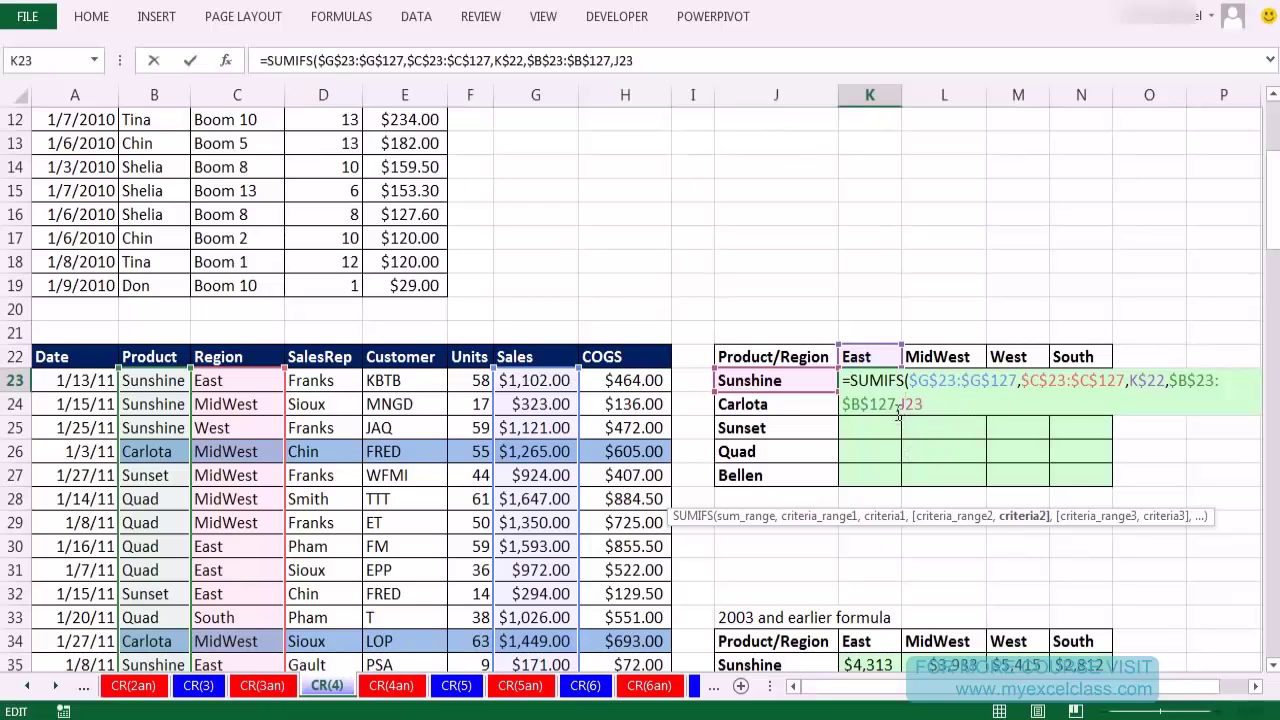
key(F4)
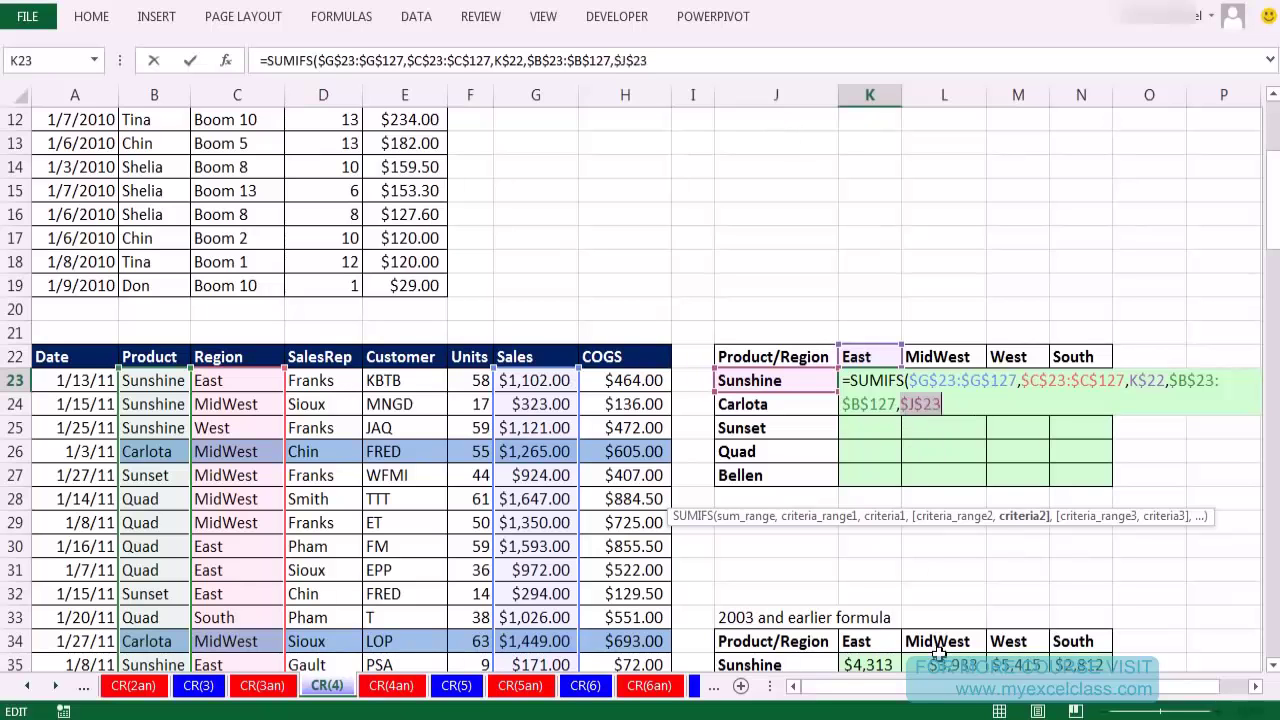
key(F4)
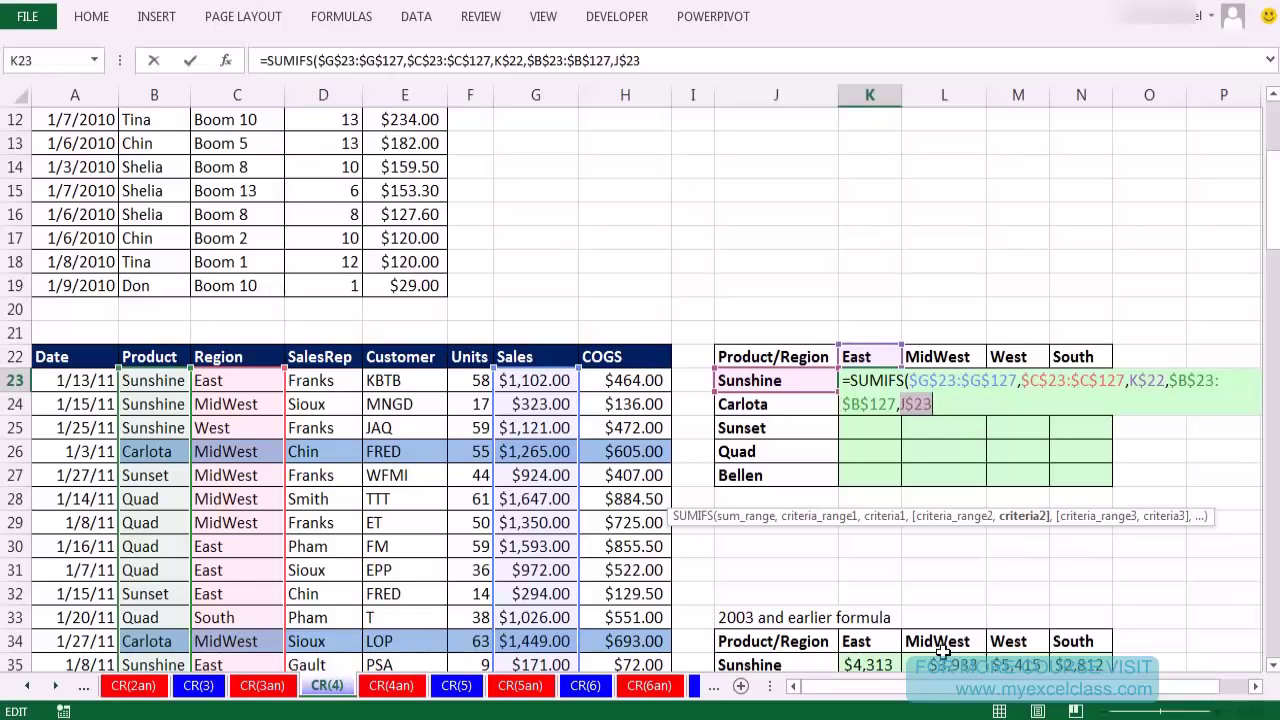
key(F4)
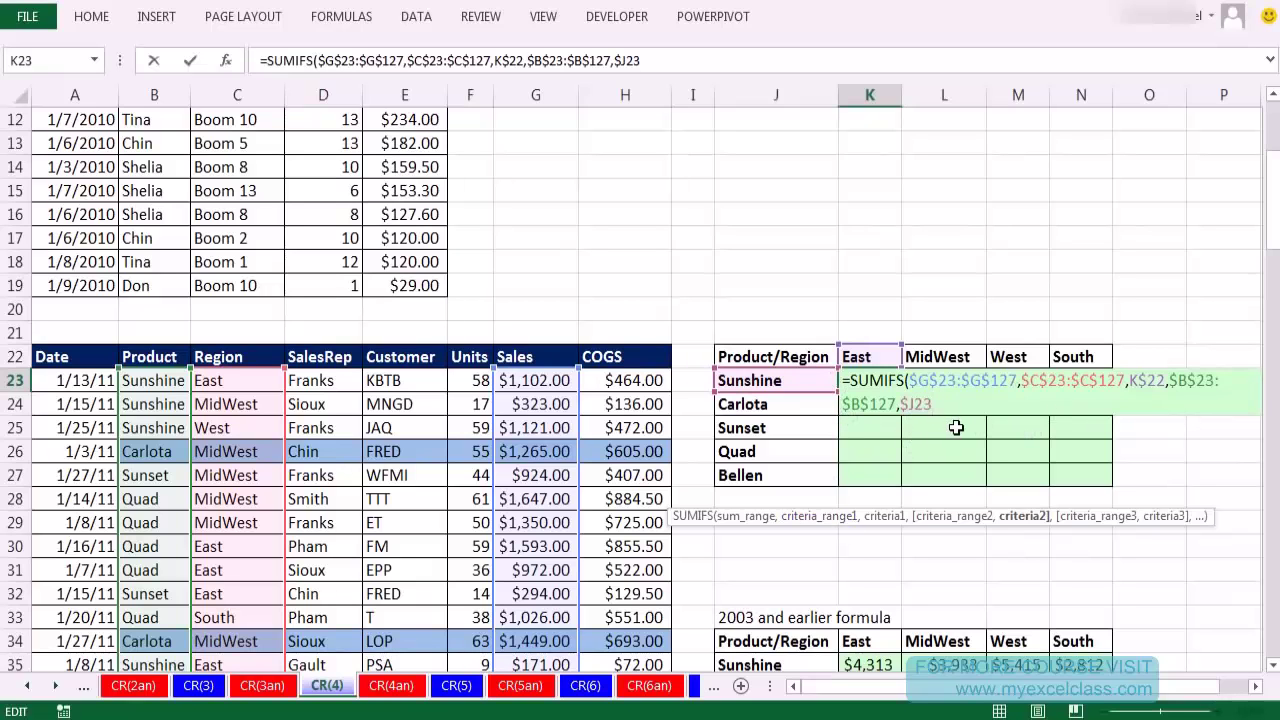
Complete the SUMIFS formula in K23 and copy it through the whole Product/Region table, K23:N27.
text())
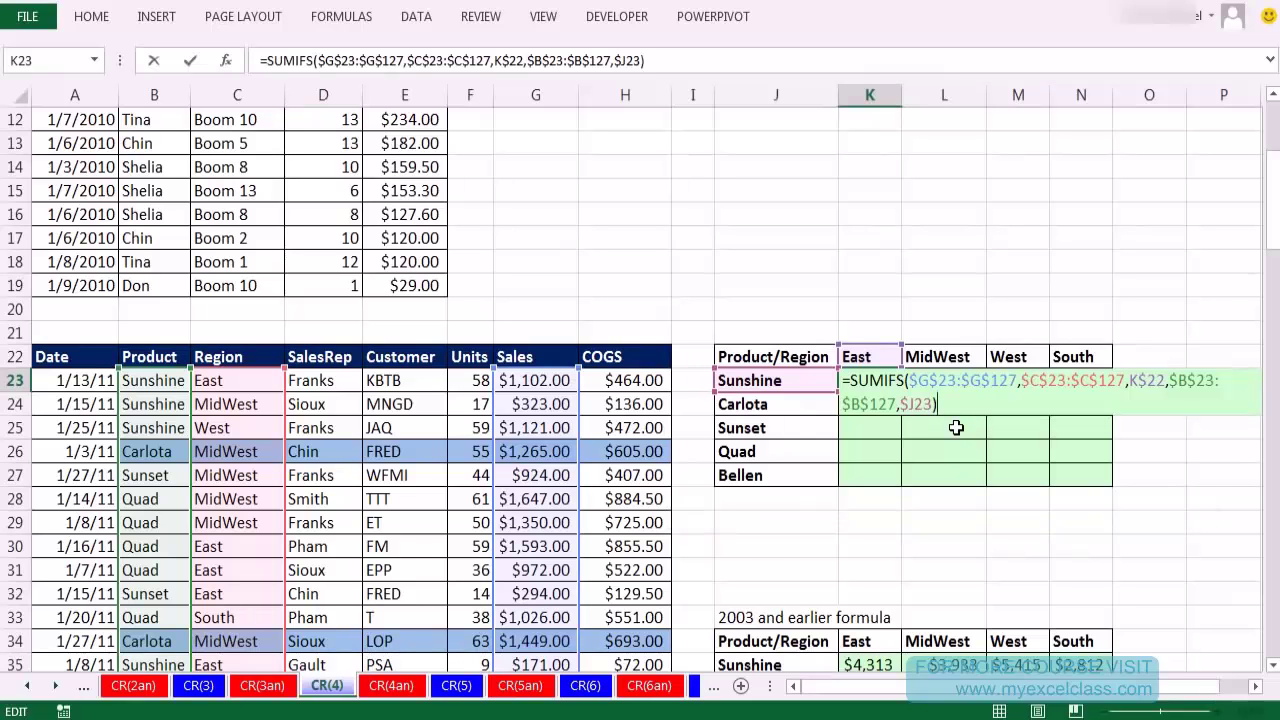
key(ctrl+Return)
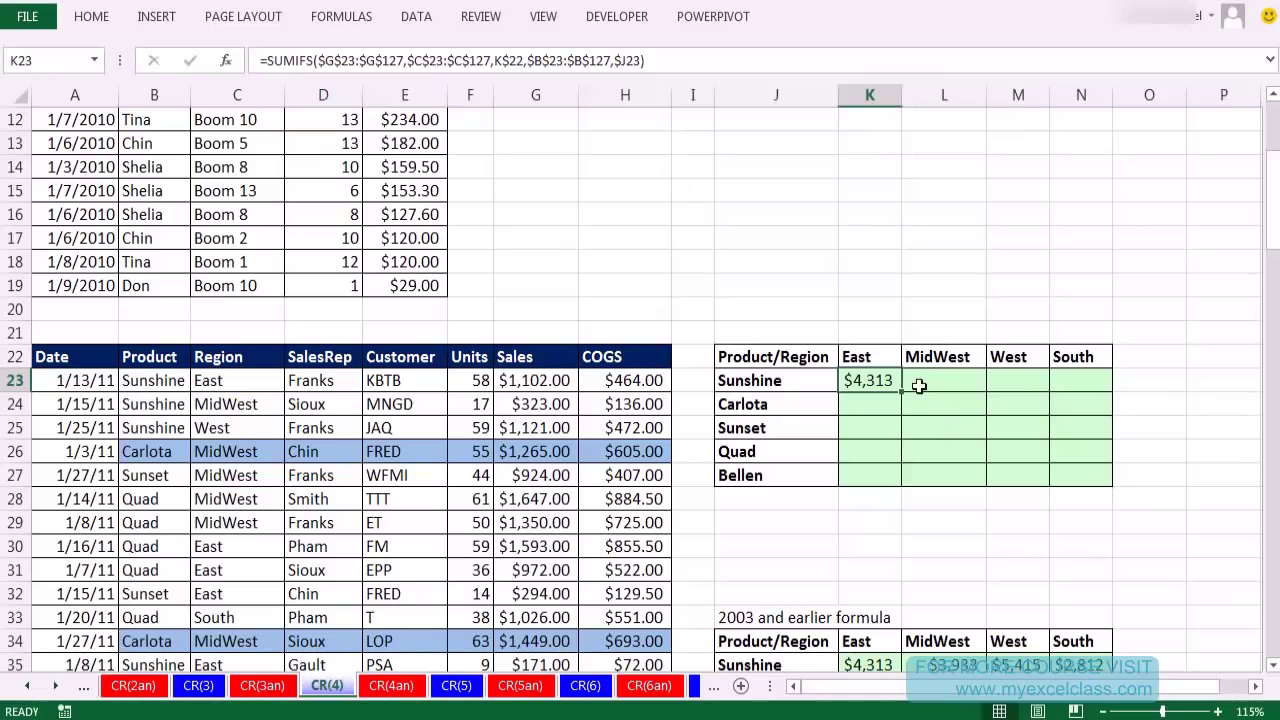
drag(903, 392, 1110, 490)
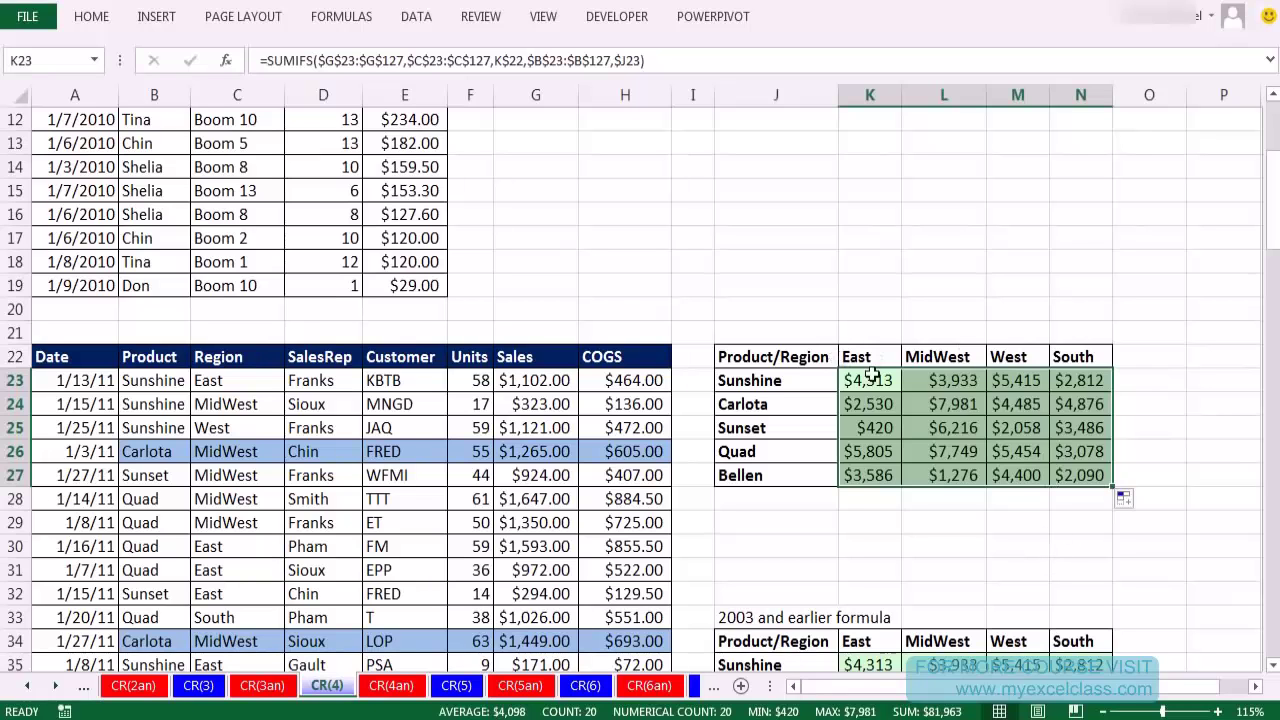
Check the references of the copied formula in the table's last cell, N27, and leave it unchanged.
key(ctrl+period)
key(ctrl+period)
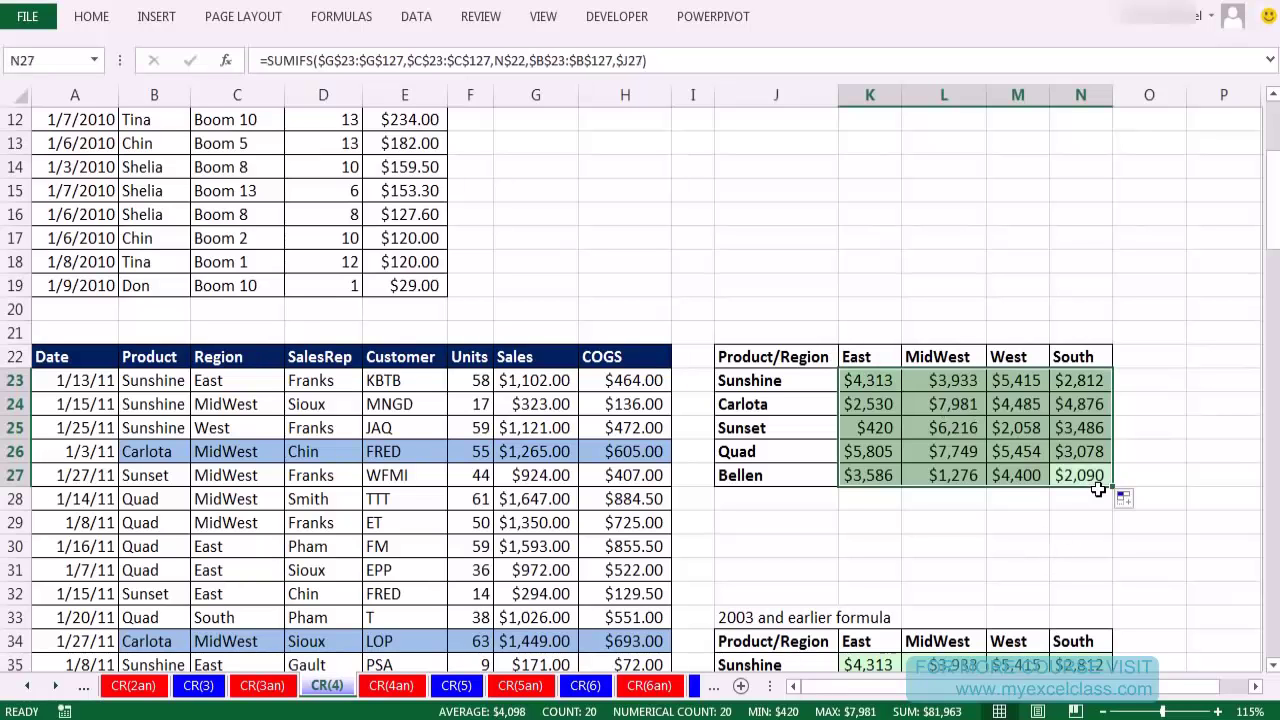
key(F2)
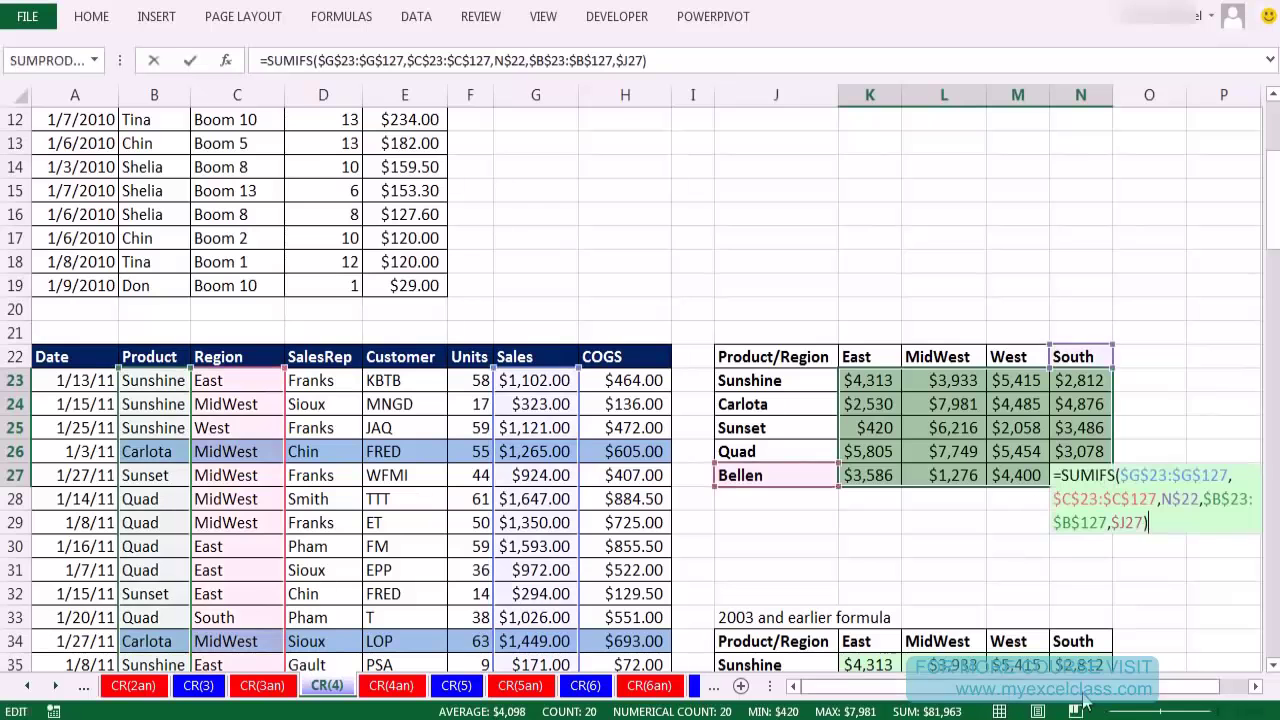
click(1256, 690)
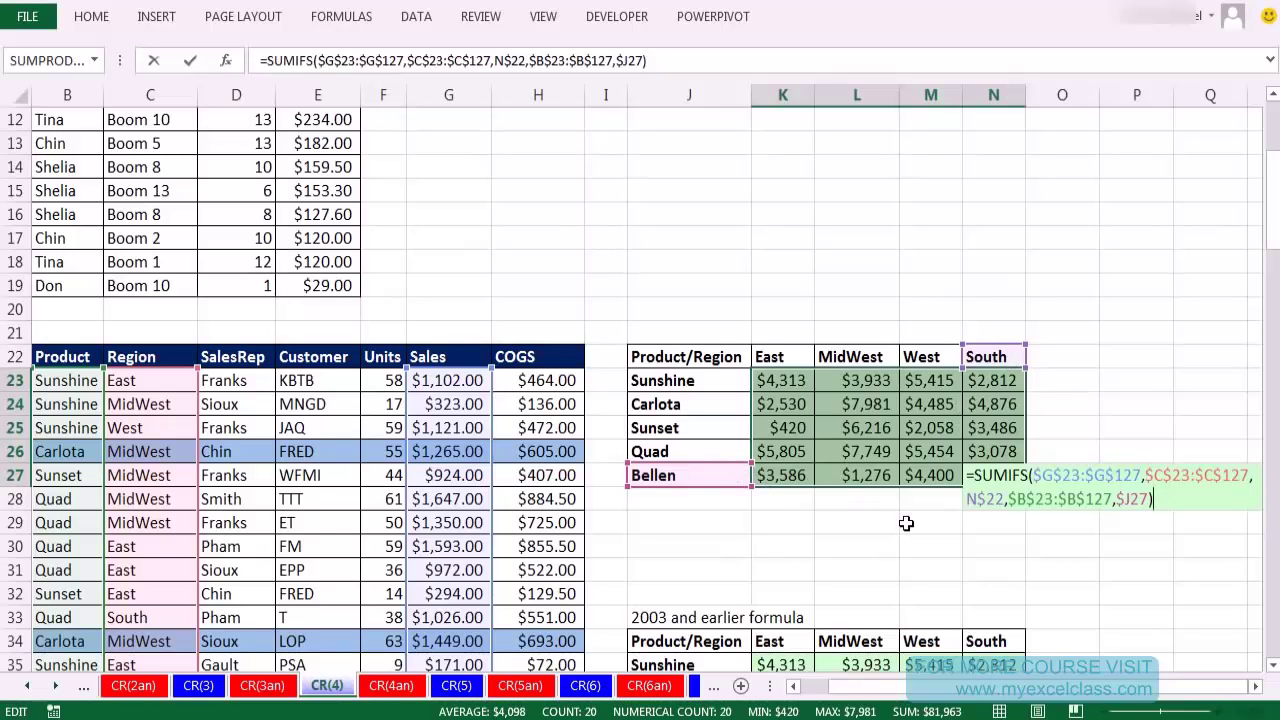
key(ctrl+Return)
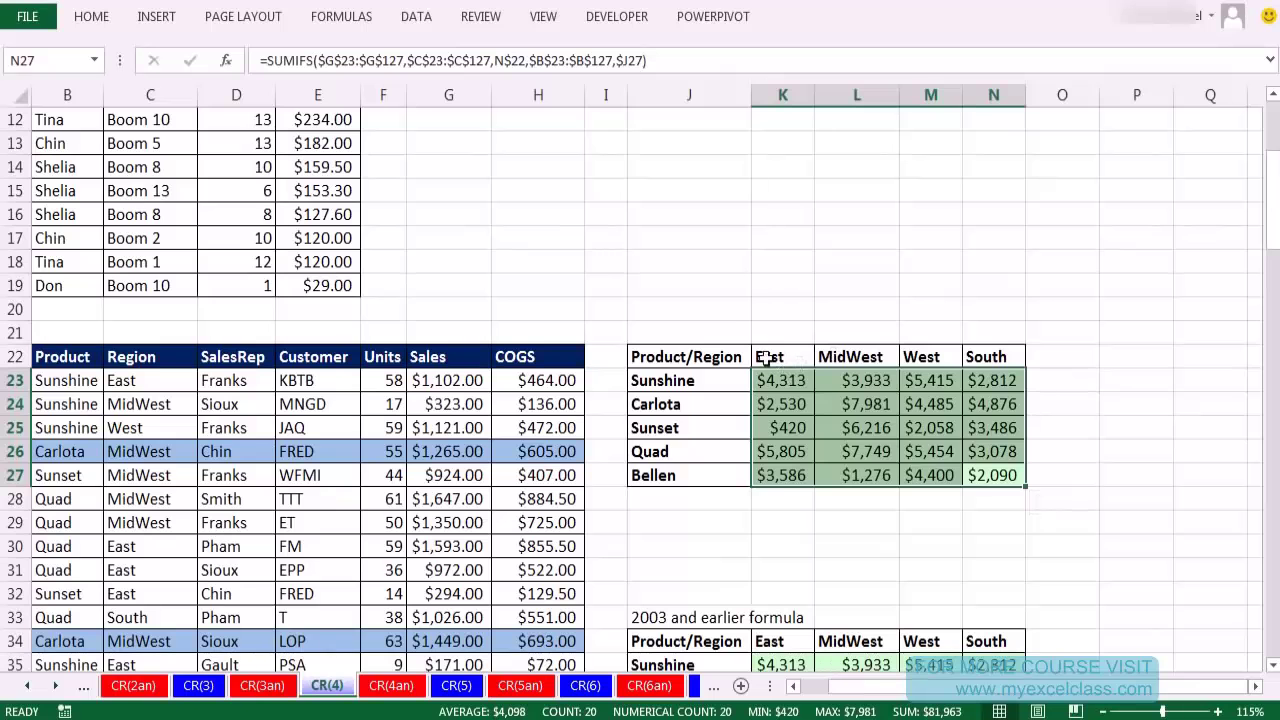
Review the mixed references in the original SUMIFS formula in K23 without changing it.
click(775, 380)
key(F2)
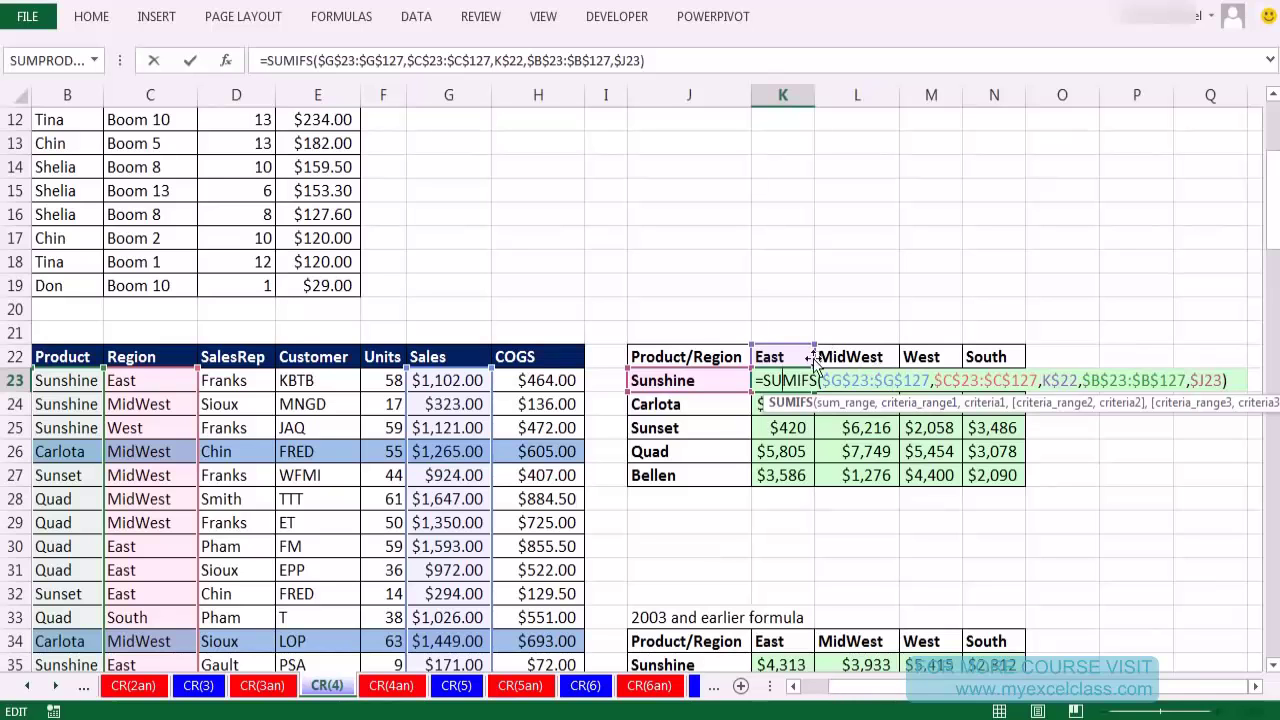
key(ctrl+Return)
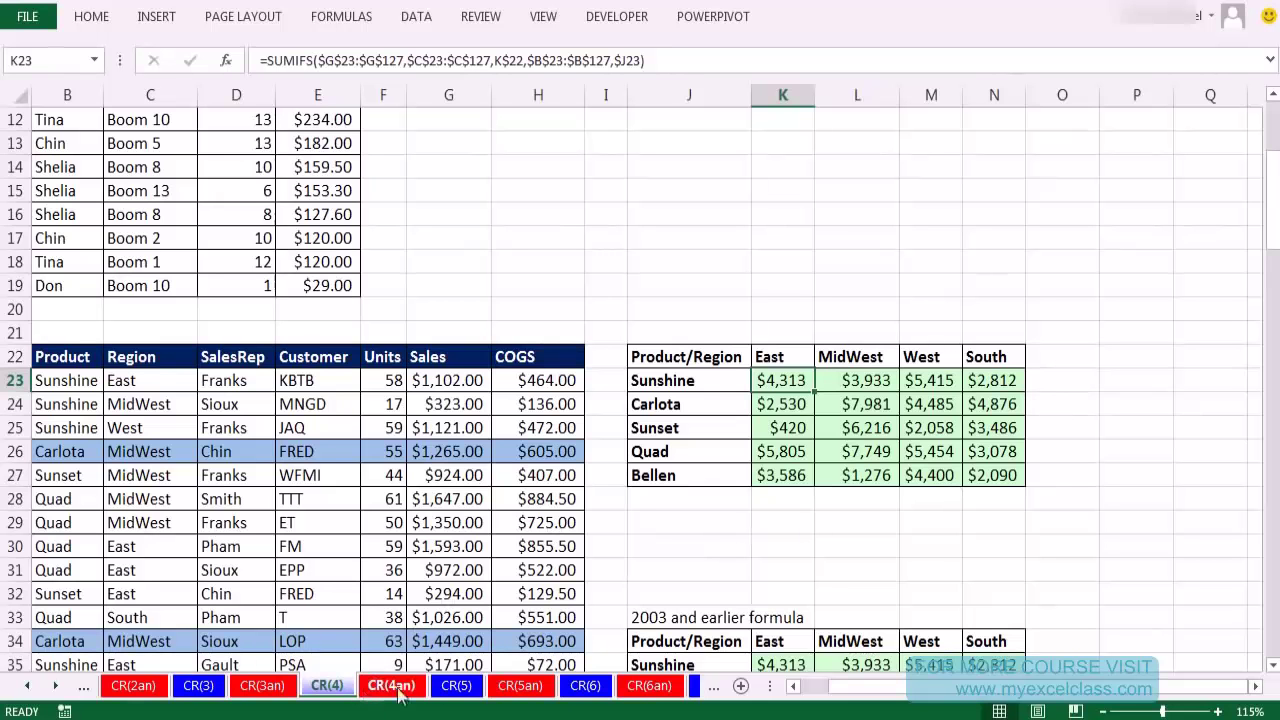
Go to the pension worksheet CR(7).
key(ctrl+Page_Down)
key(ctrl+Page_Down)
key(ctrl+Page_Down)
key(ctrl+Page_Down)
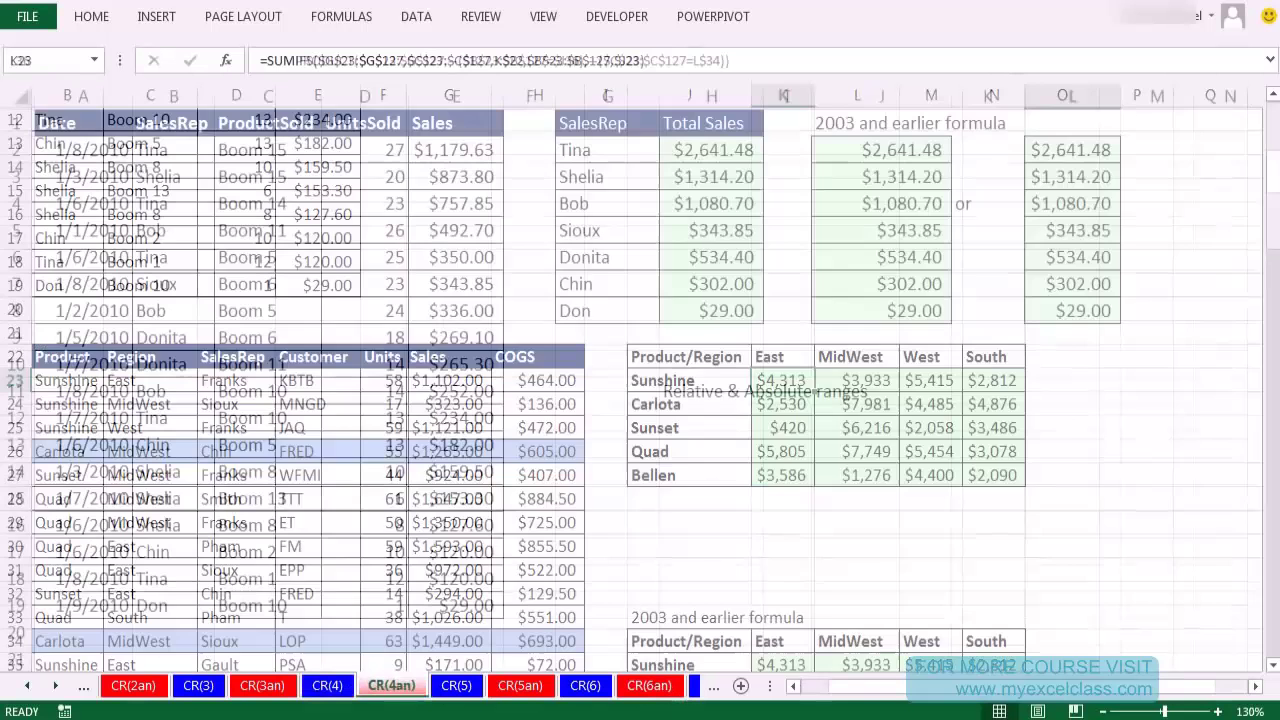
key(ctrl+Page_Down)
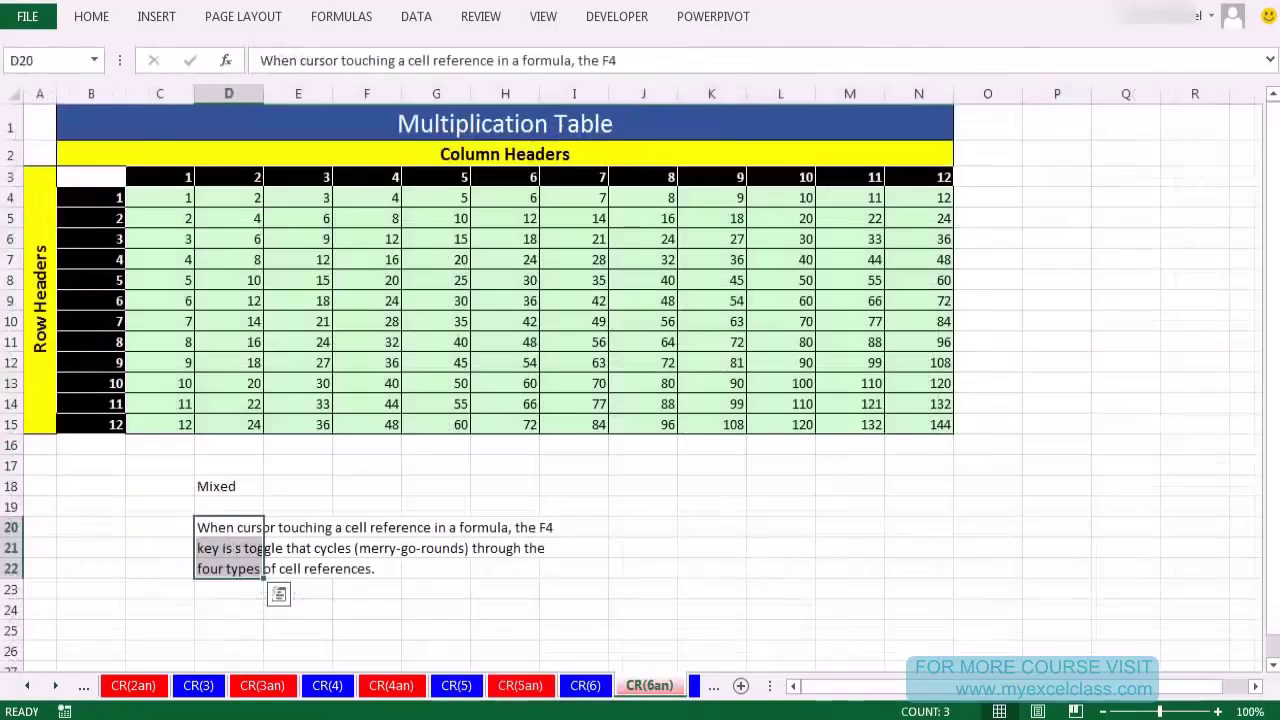
key(ctrl+Page_Down)
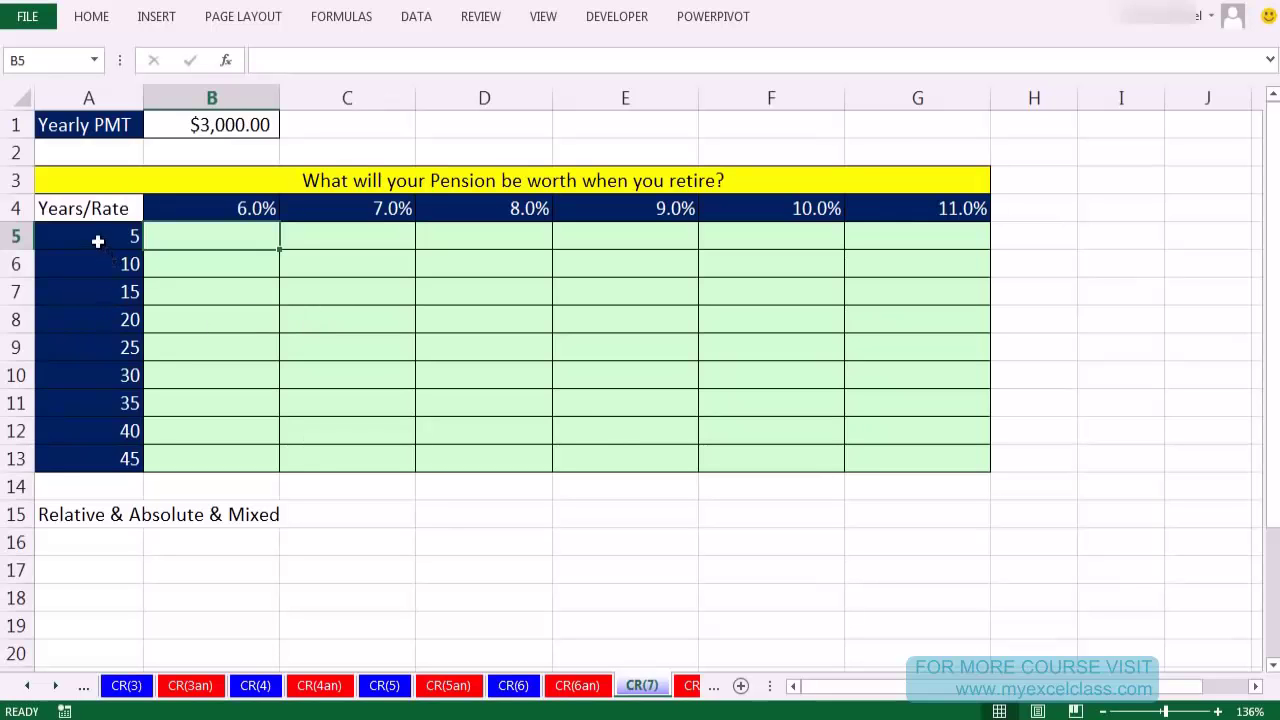
Examine the pension table's year labels, rate headers and yearly payment, and how they relate to the empty result cells.
drag(98, 240, 89, 466)
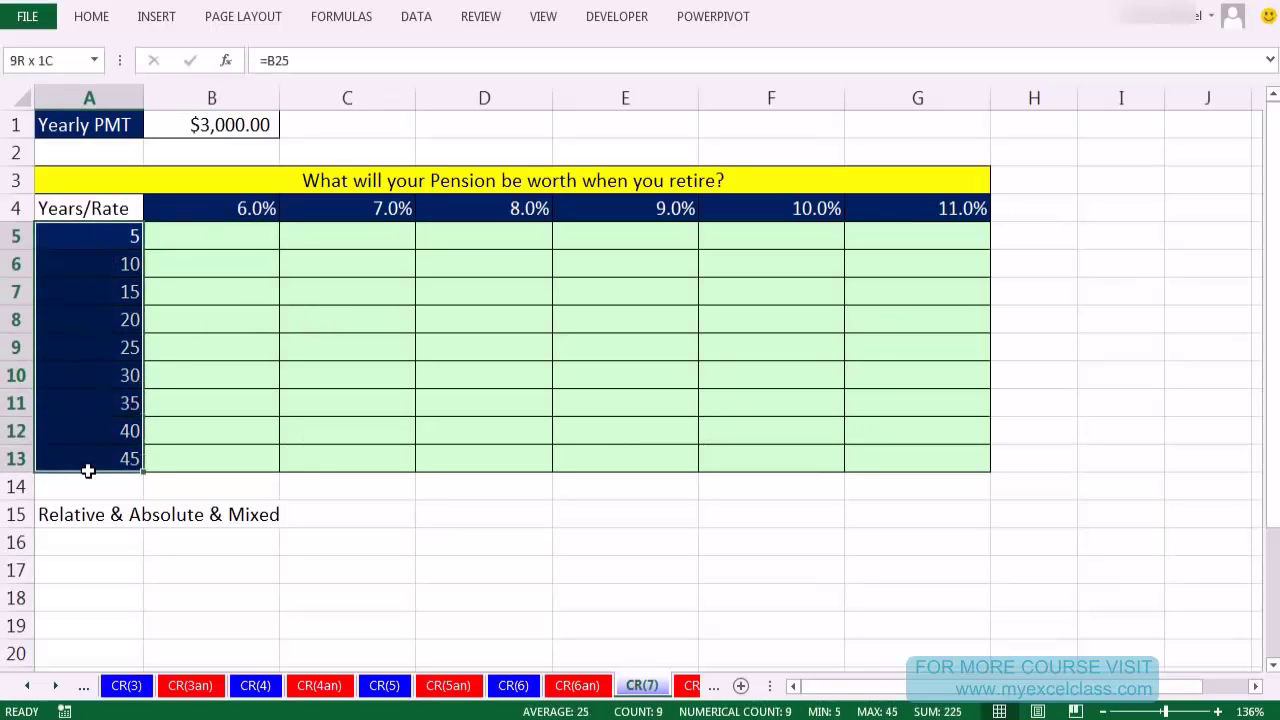
drag(226, 211, 975, 209)
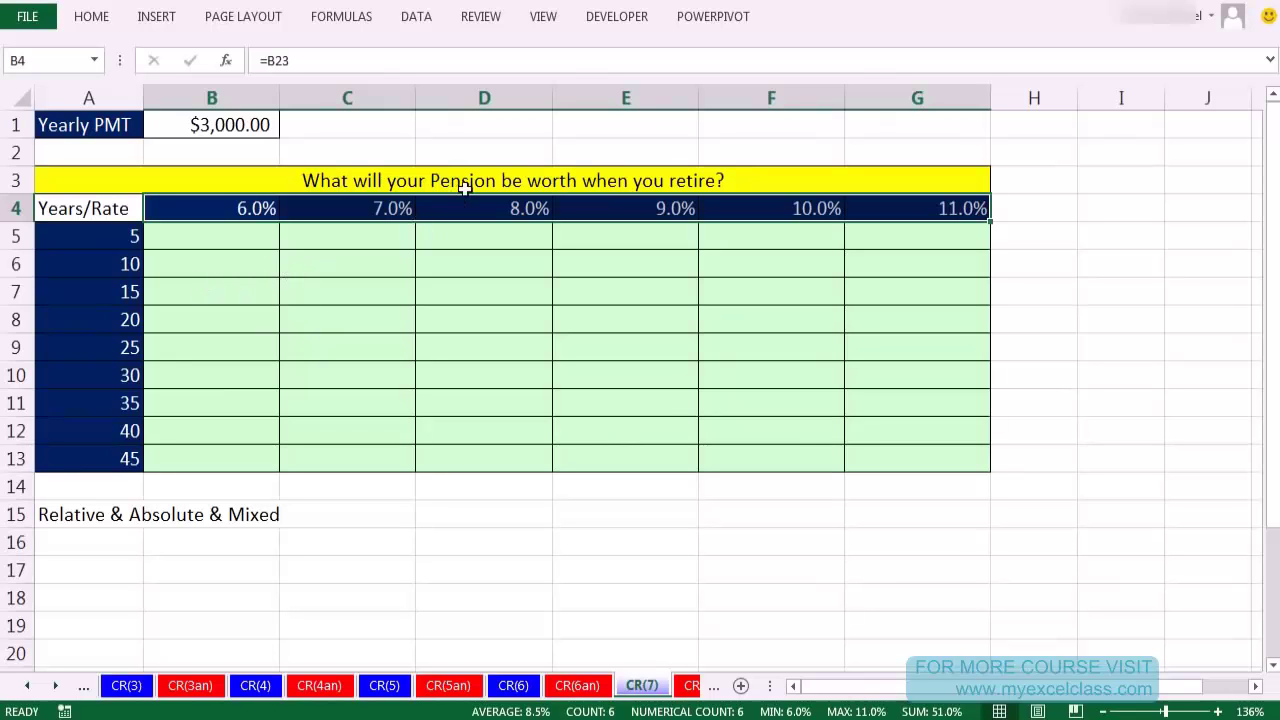
click(190, 128)
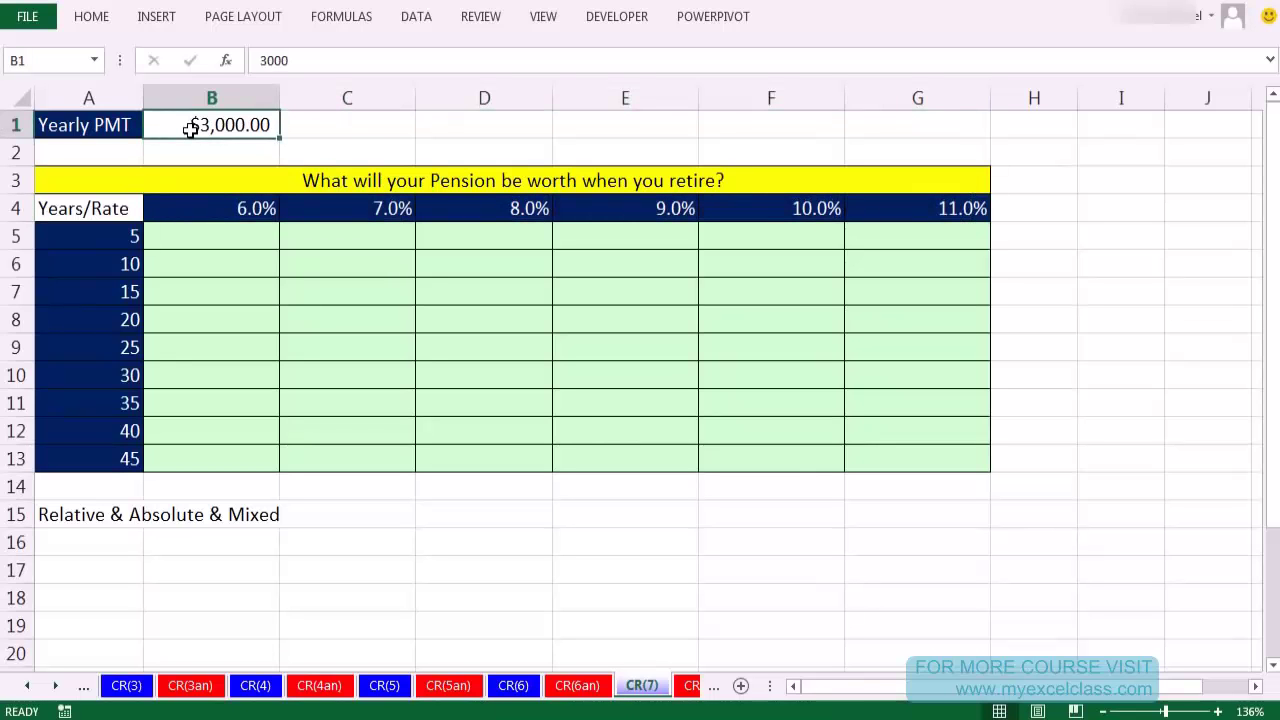
click(337, 343)
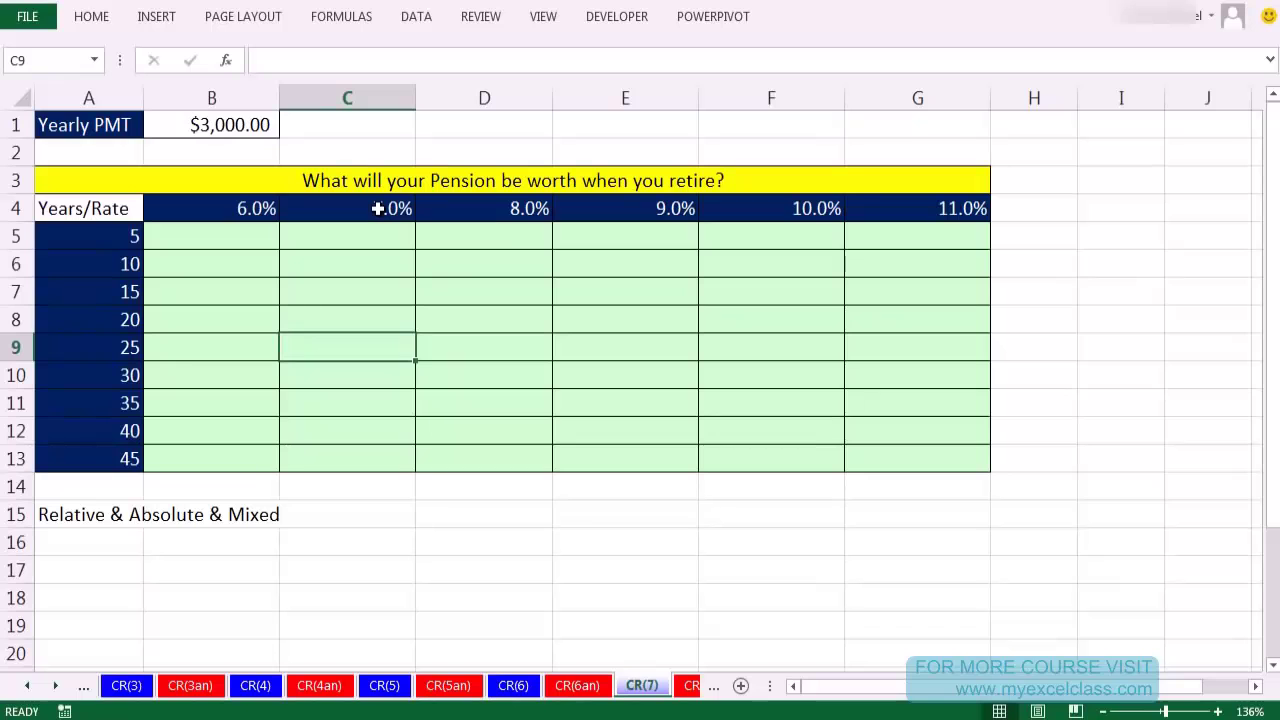
click(743, 349)
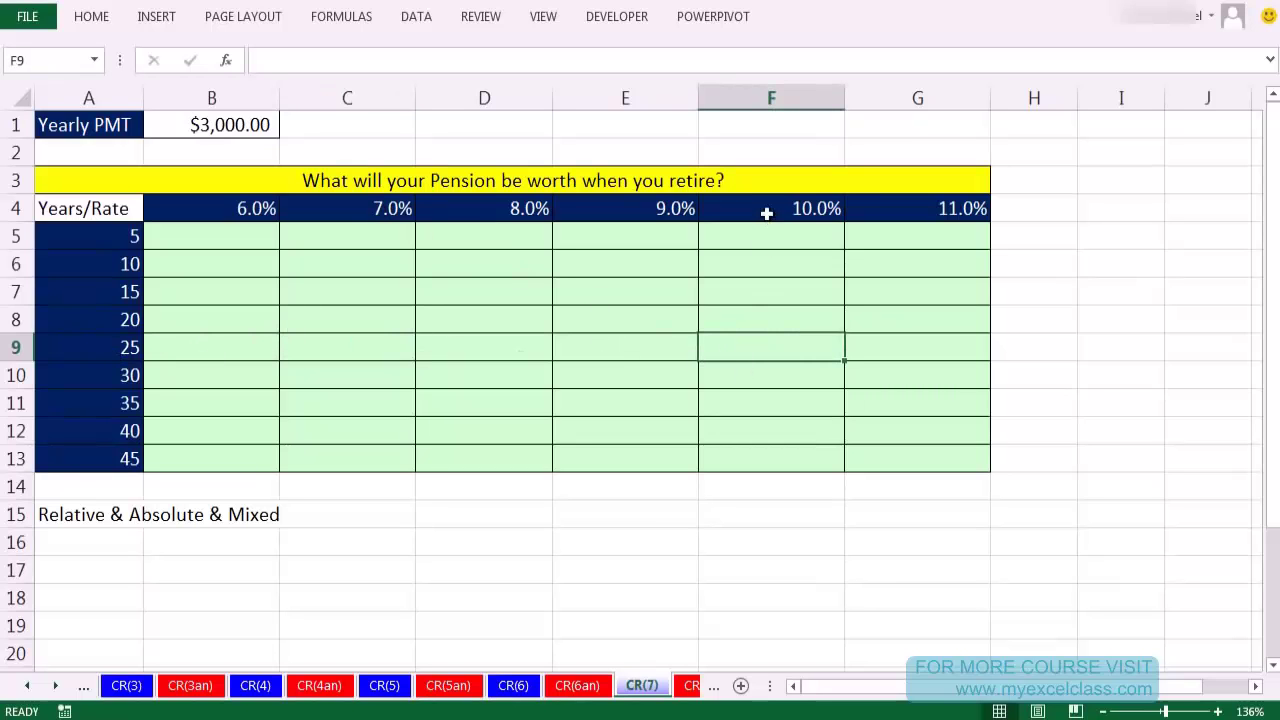
click(355, 432)
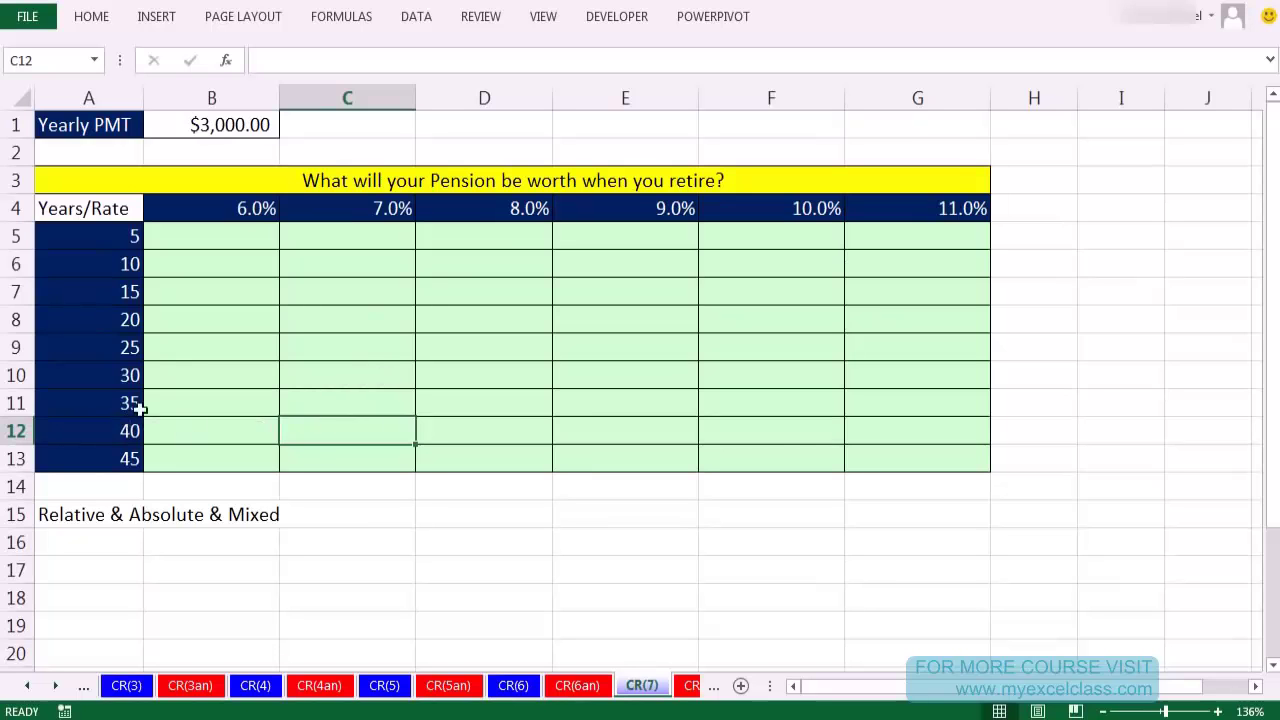
click(200, 125)
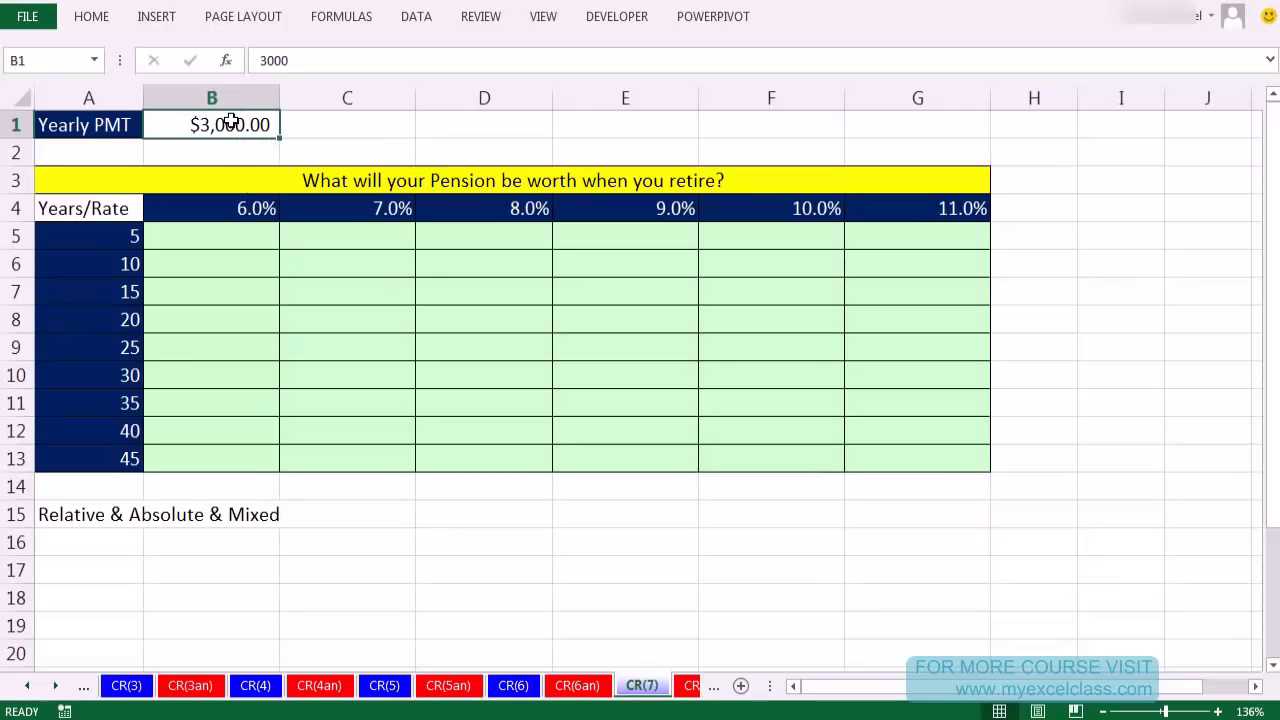
click(102, 238)
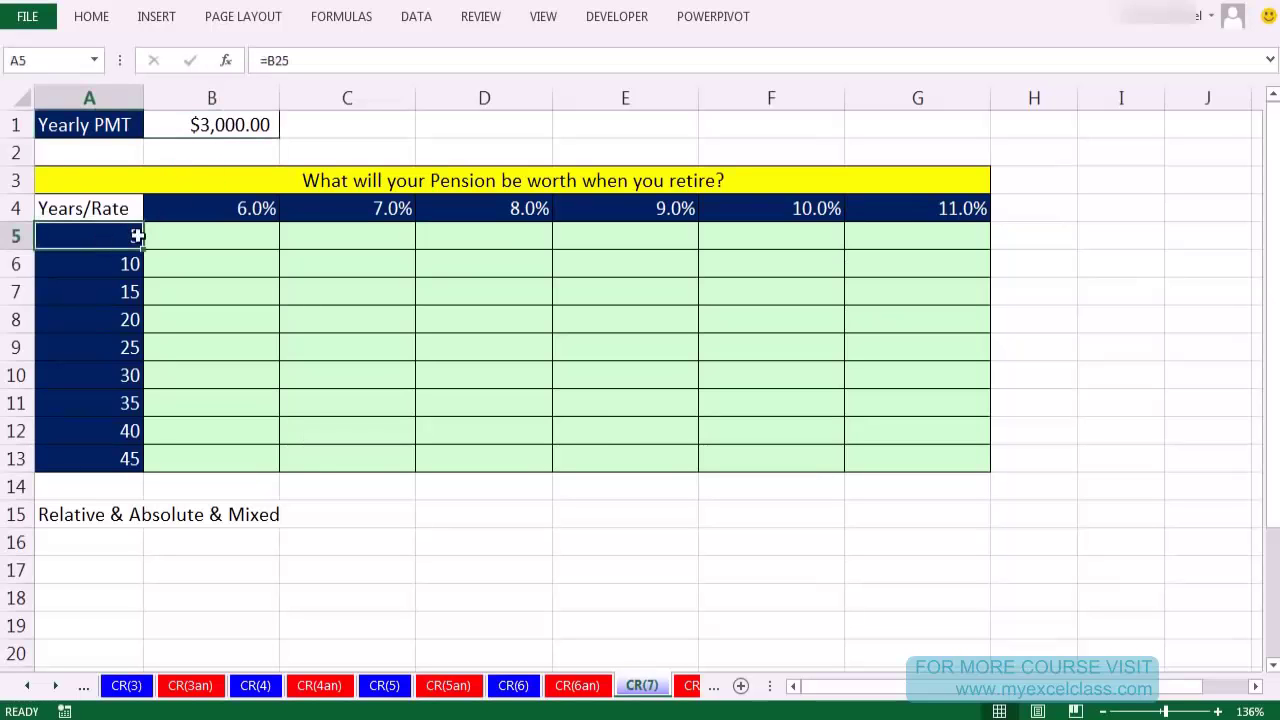
click(232, 209)
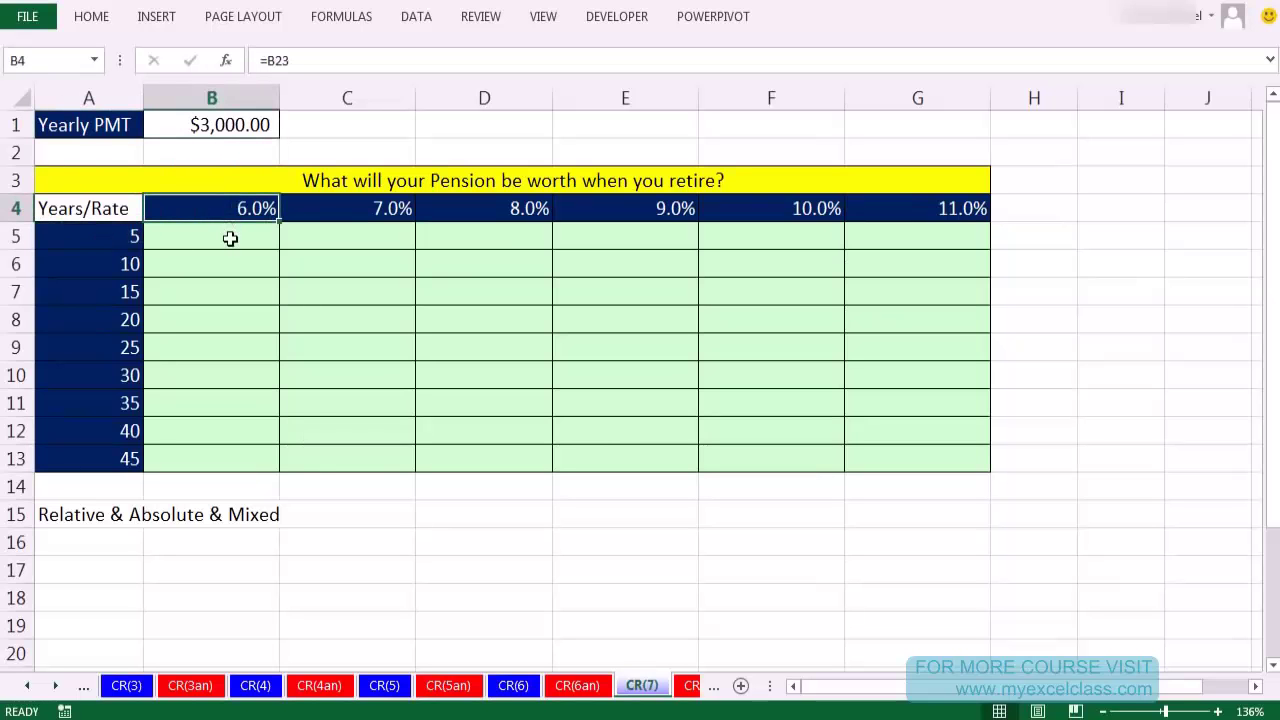
Start an FV formula in B5 with the 6.0% header, B4, as the rate.
click(230, 238)
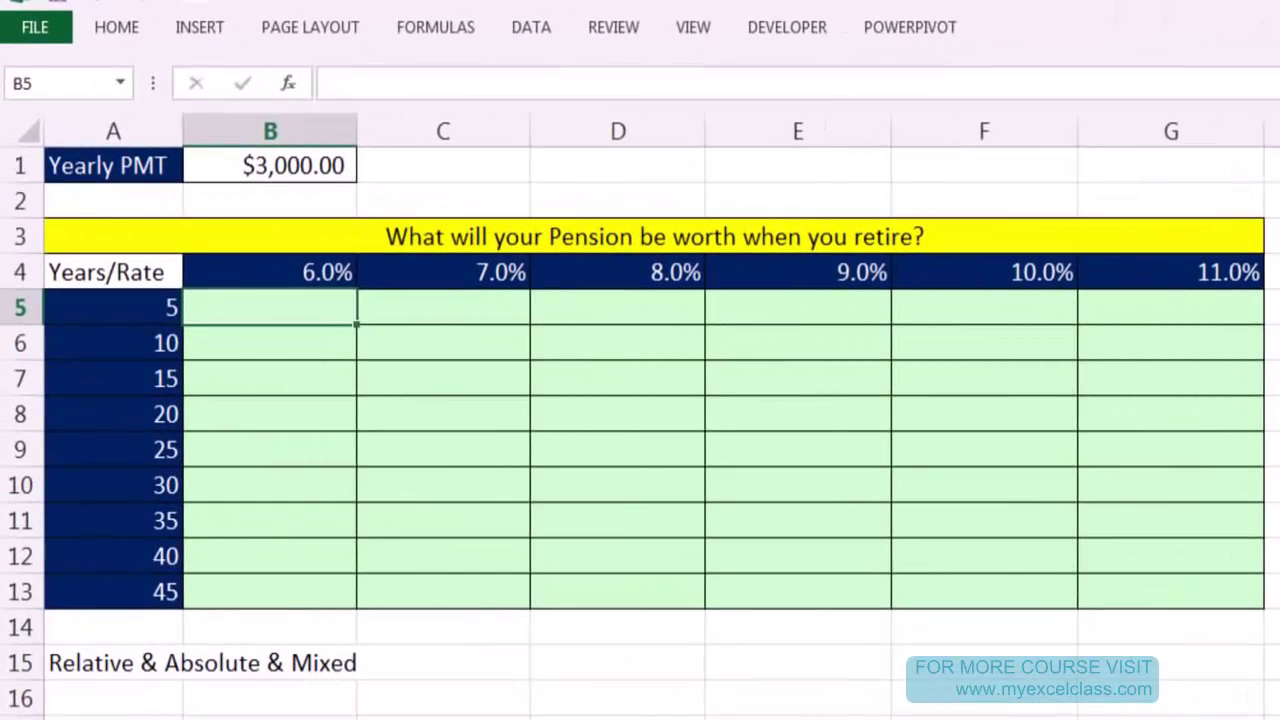
text(=fv)
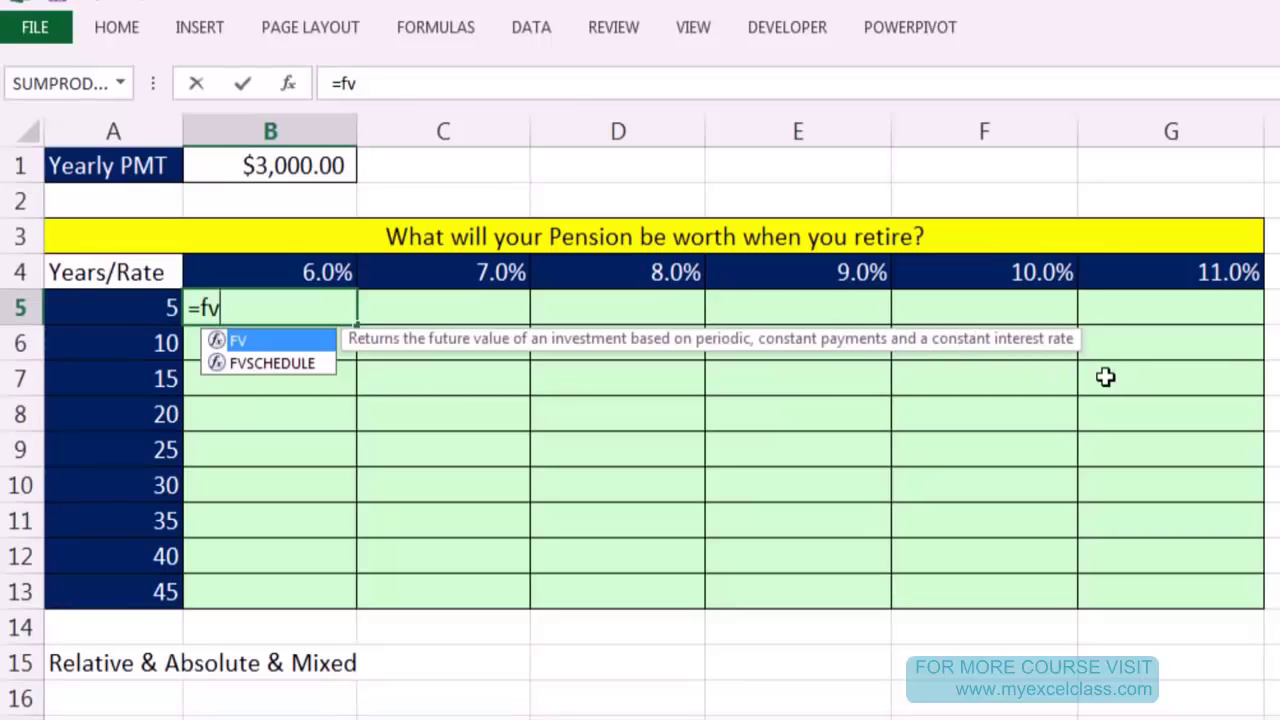
key(Tab)
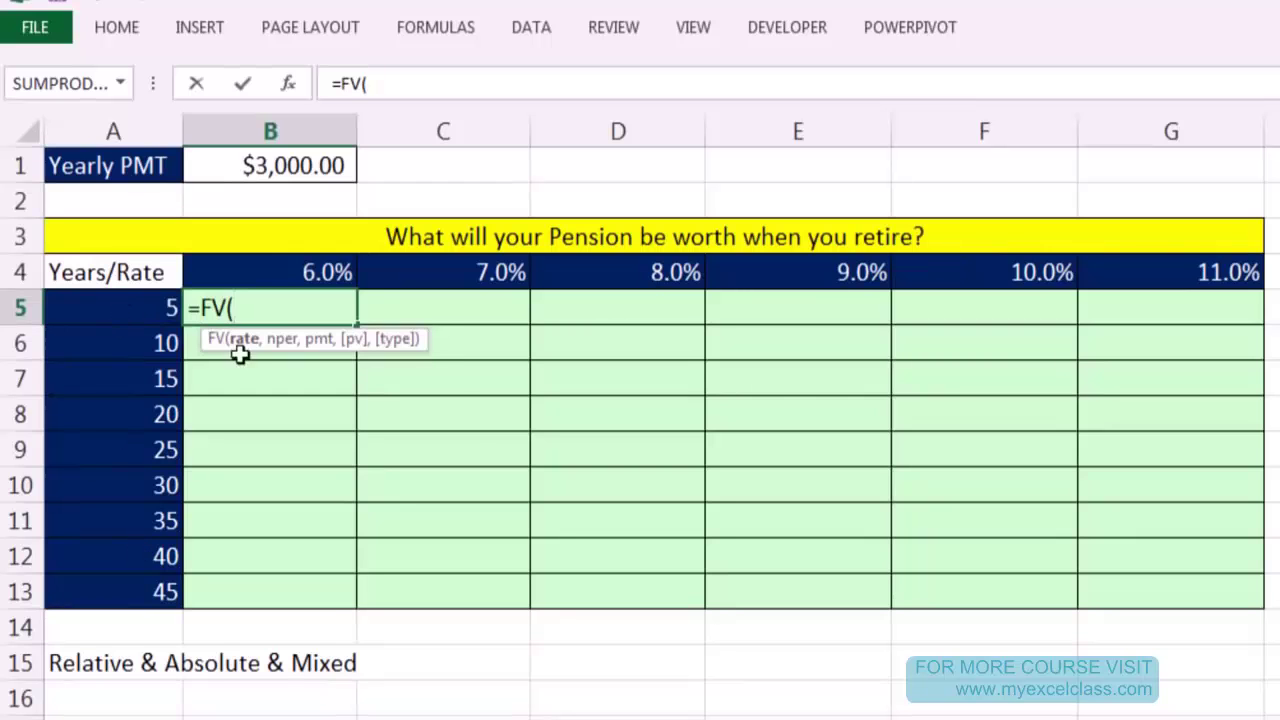
click(272, 265)
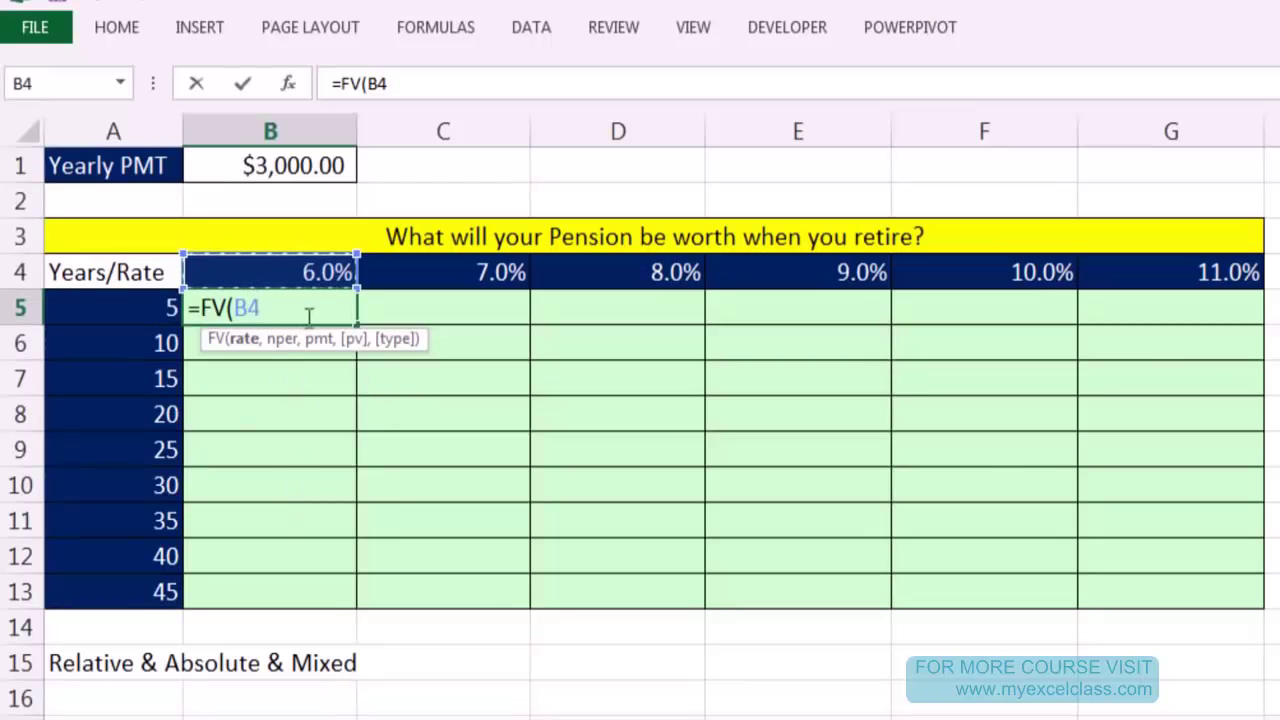
text(,)
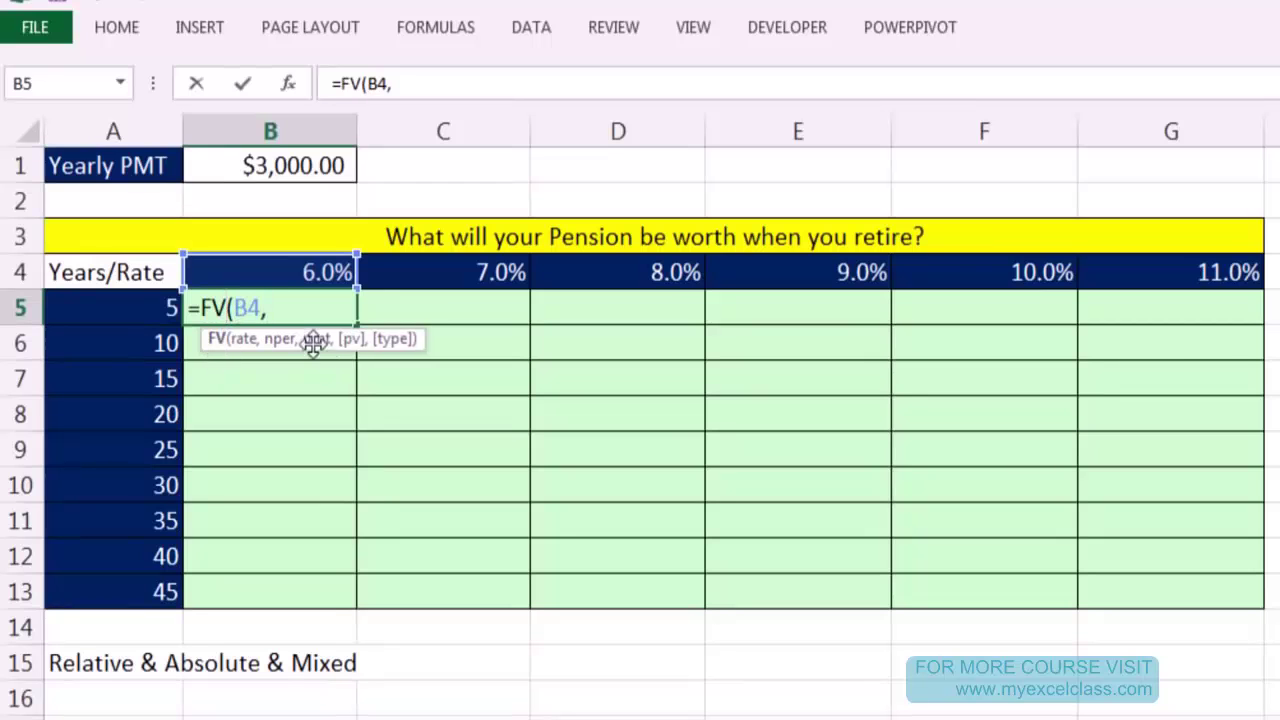
Review the descriptions of FV's Rate, Nper and Pmt arguments in the Function Arguments dialog and discard the unfinished formula.
click(288, 84)
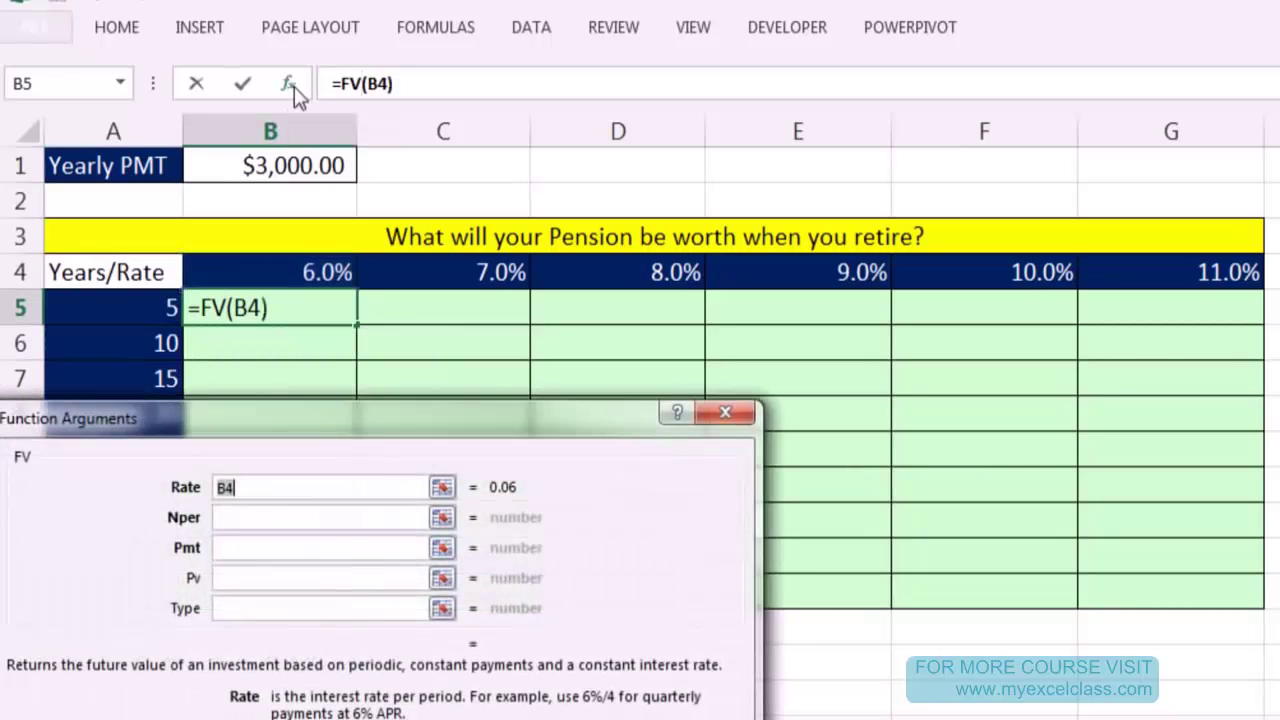
drag(359, 427, 488, 384)
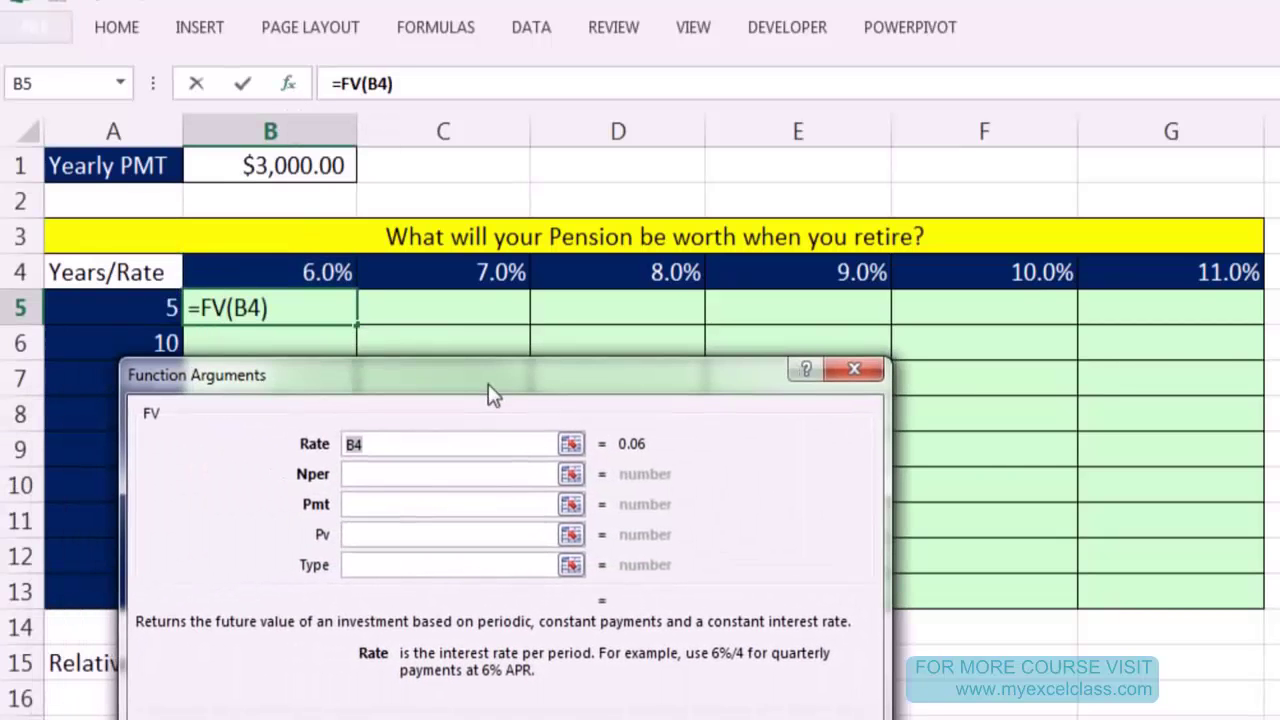
click(369, 477)
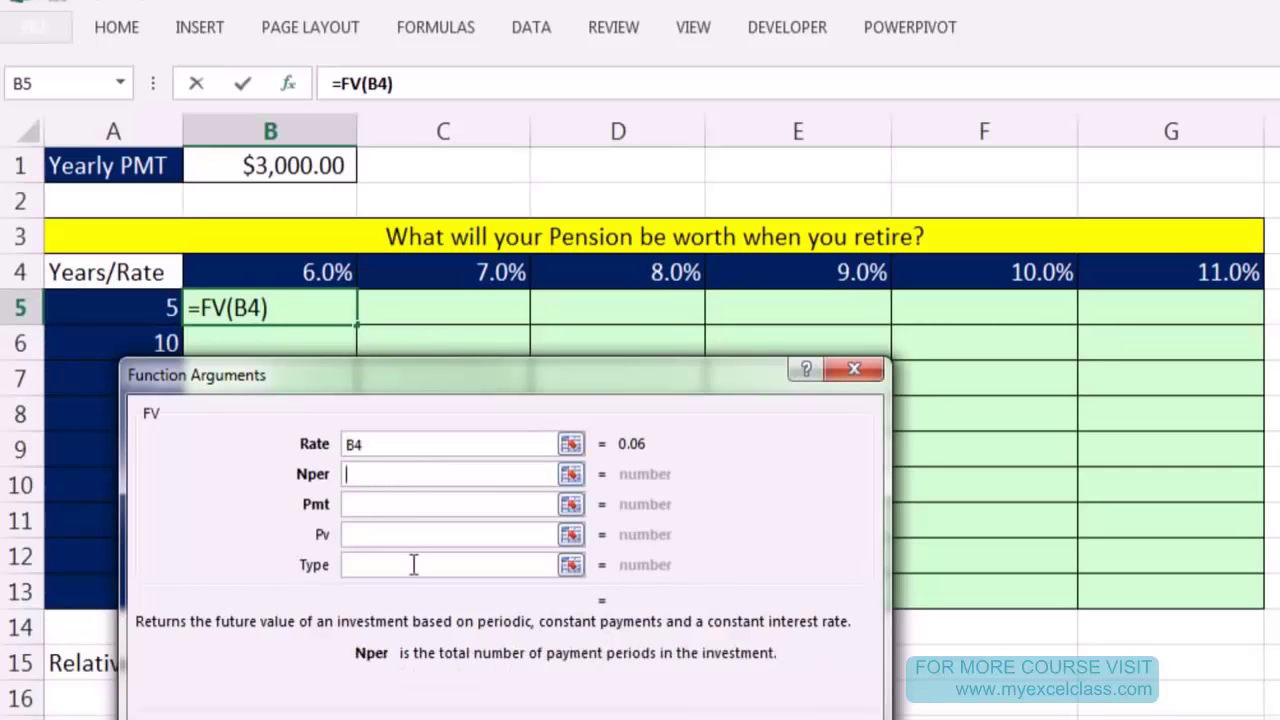
click(367, 505)
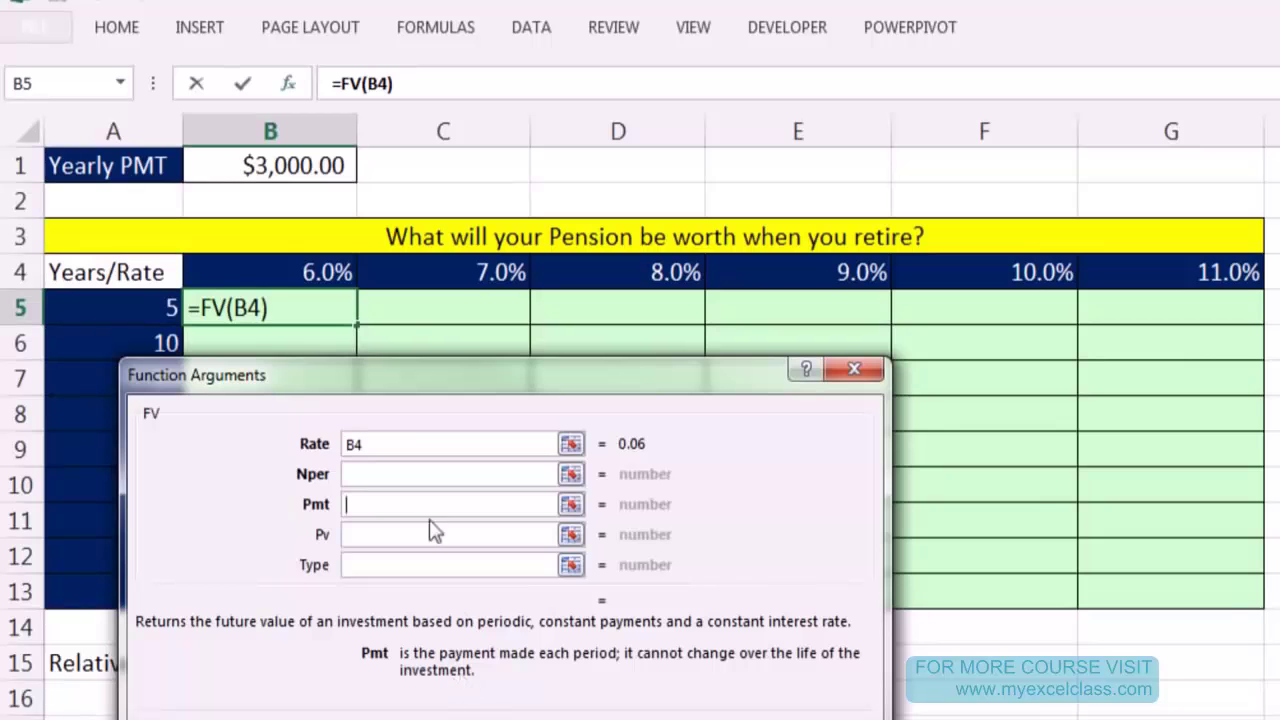
click(402, 443)
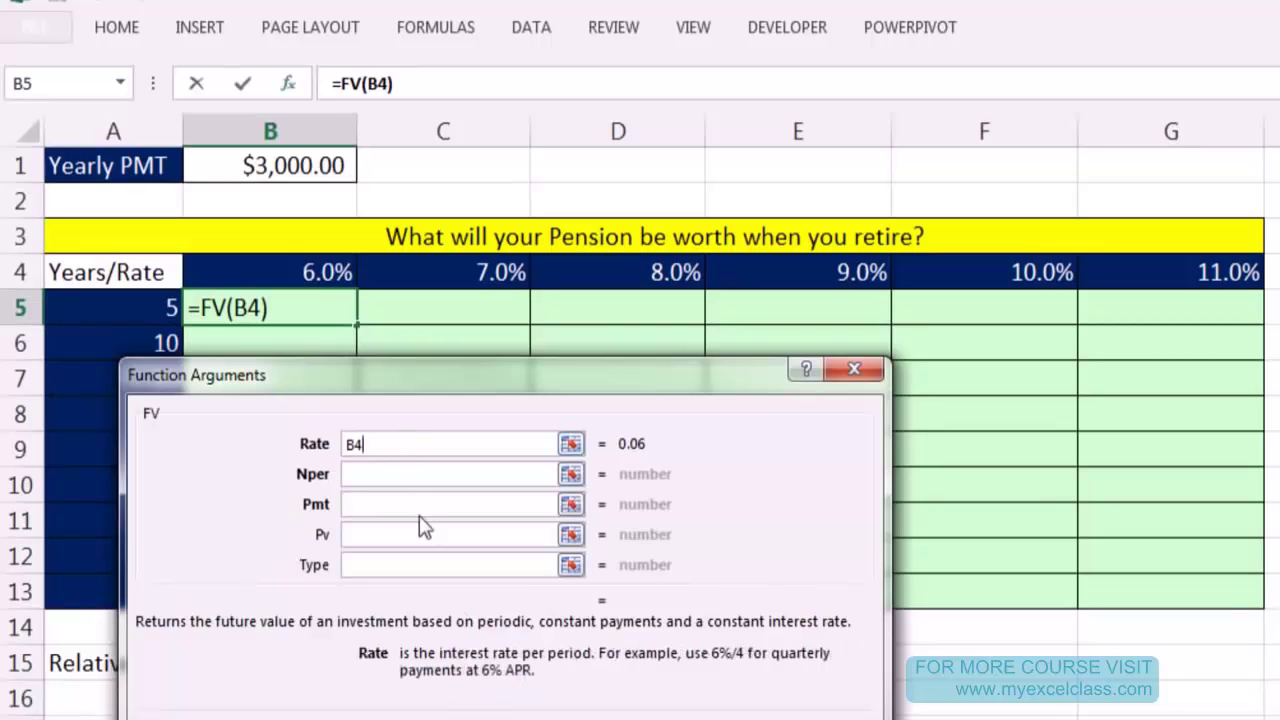
click(380, 474)
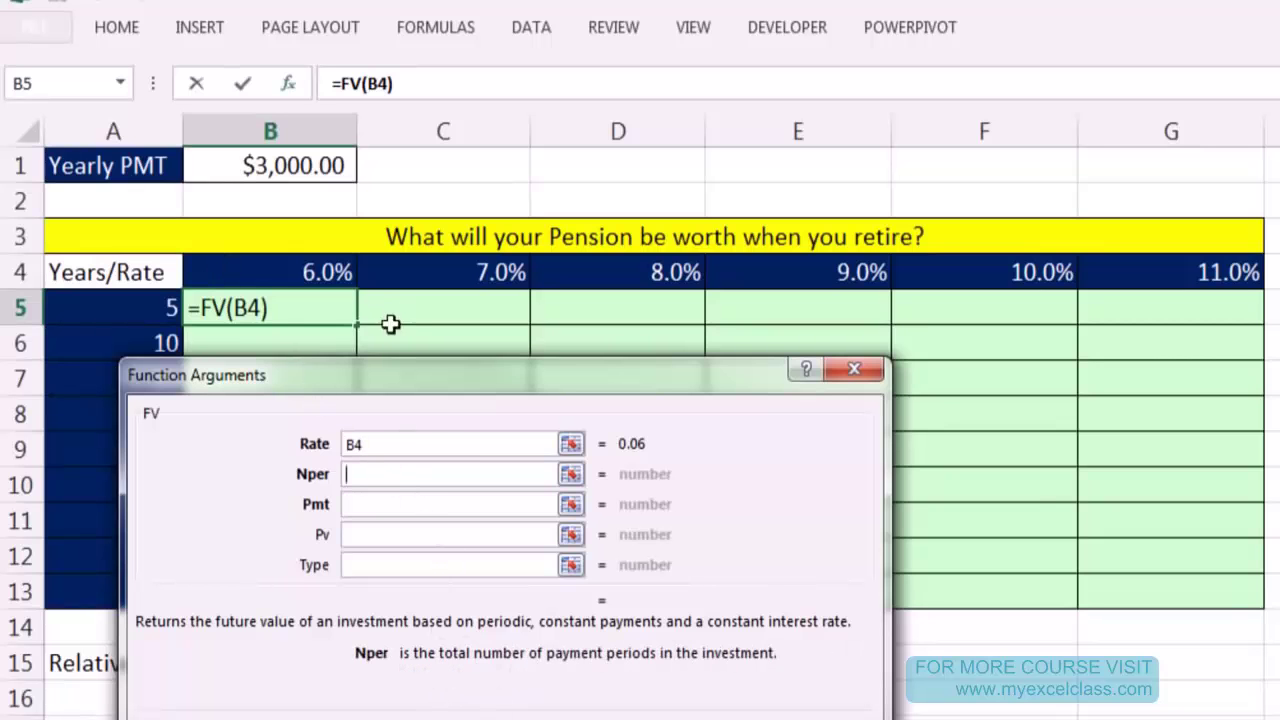
click(398, 506)
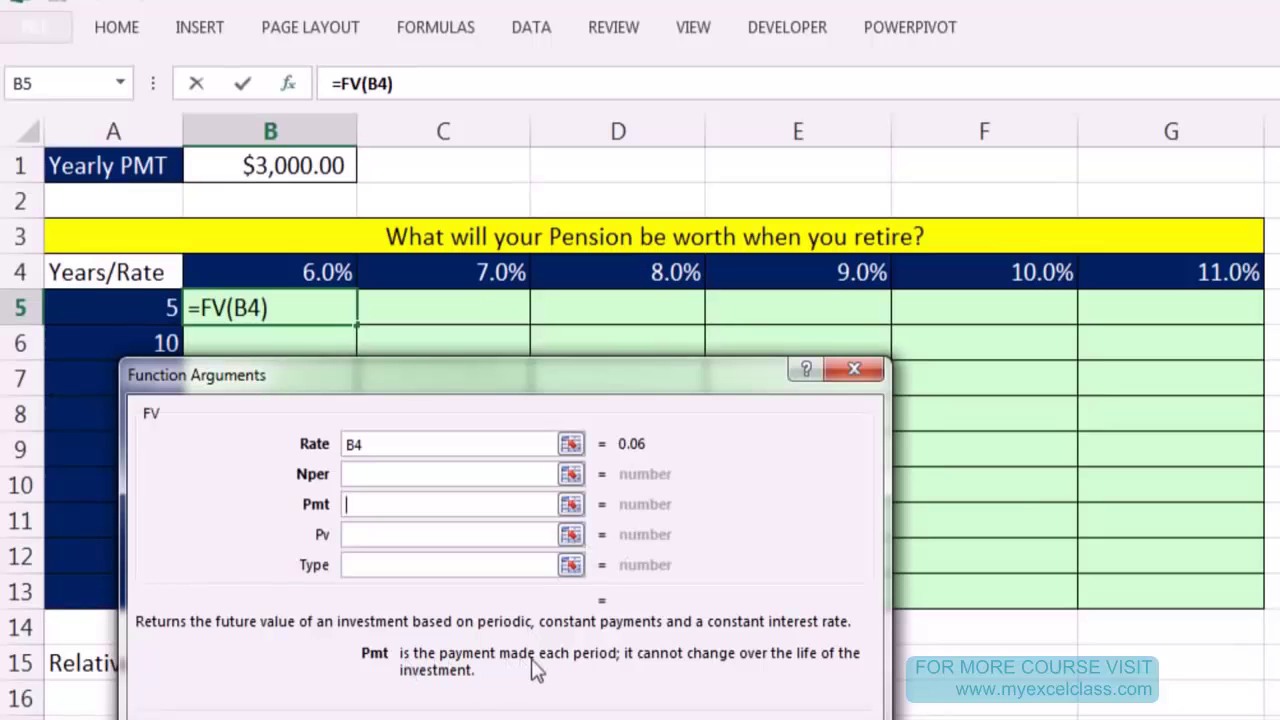
click(396, 465)
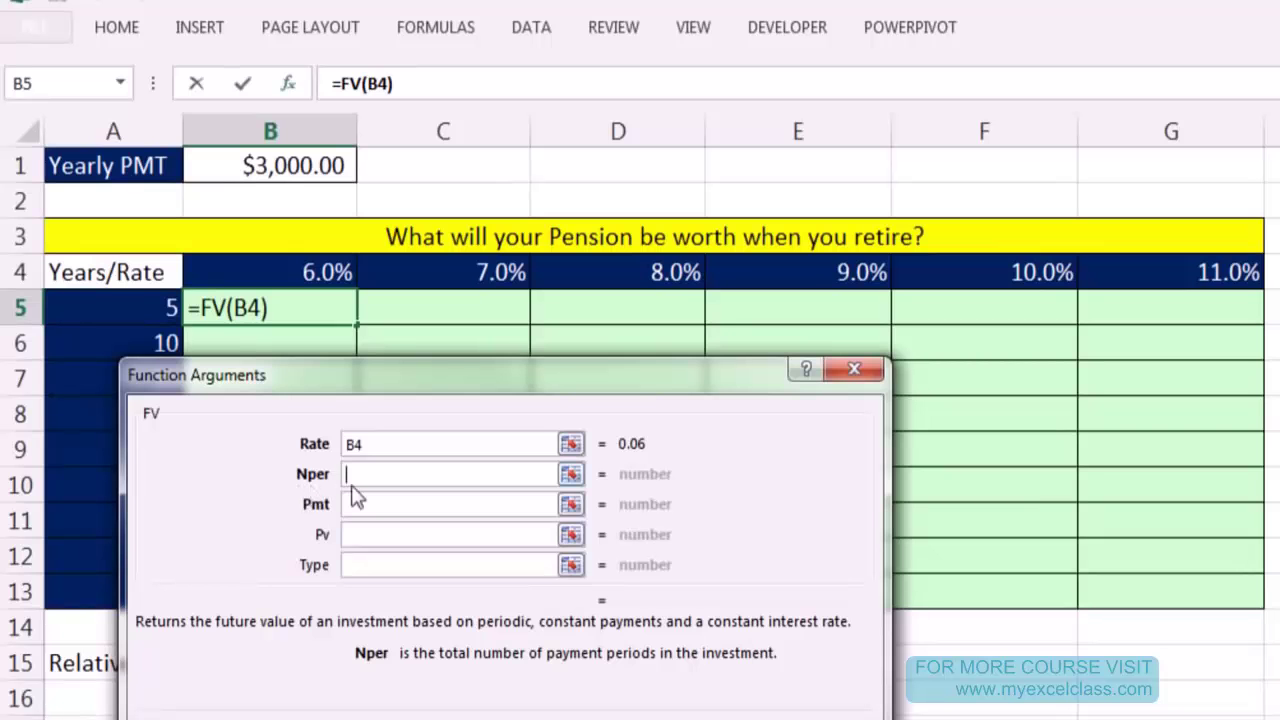
key(Escape)
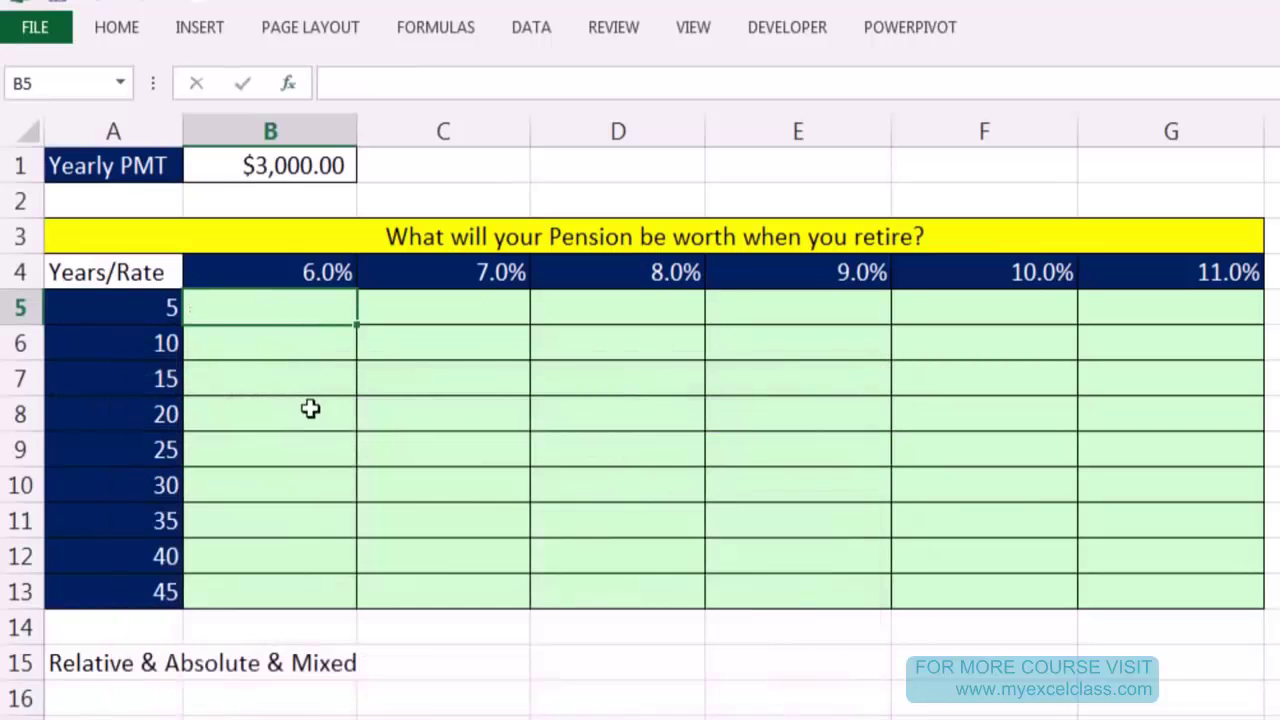
Enter =FV(B4,A5,-B1) in B5, using the 6.0% rate, the 5-year label and the negated yearly payment.
text(=fv)
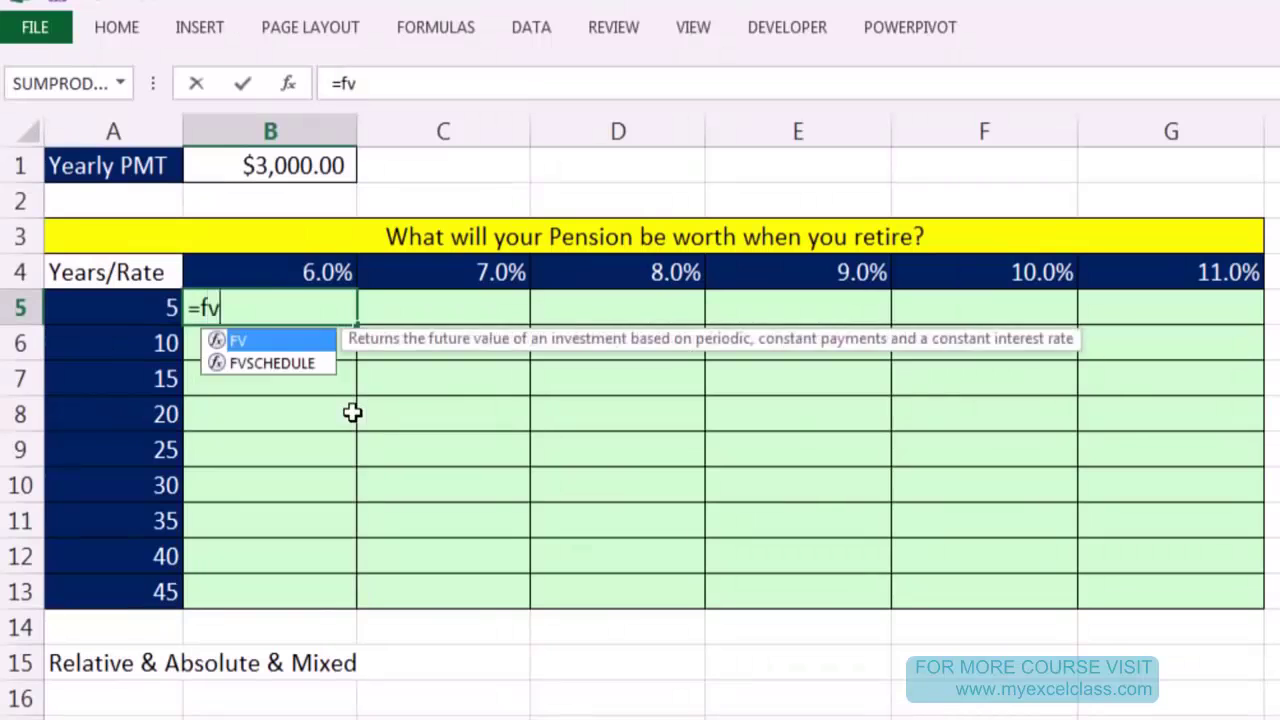
key(Tab)
click(297, 264)
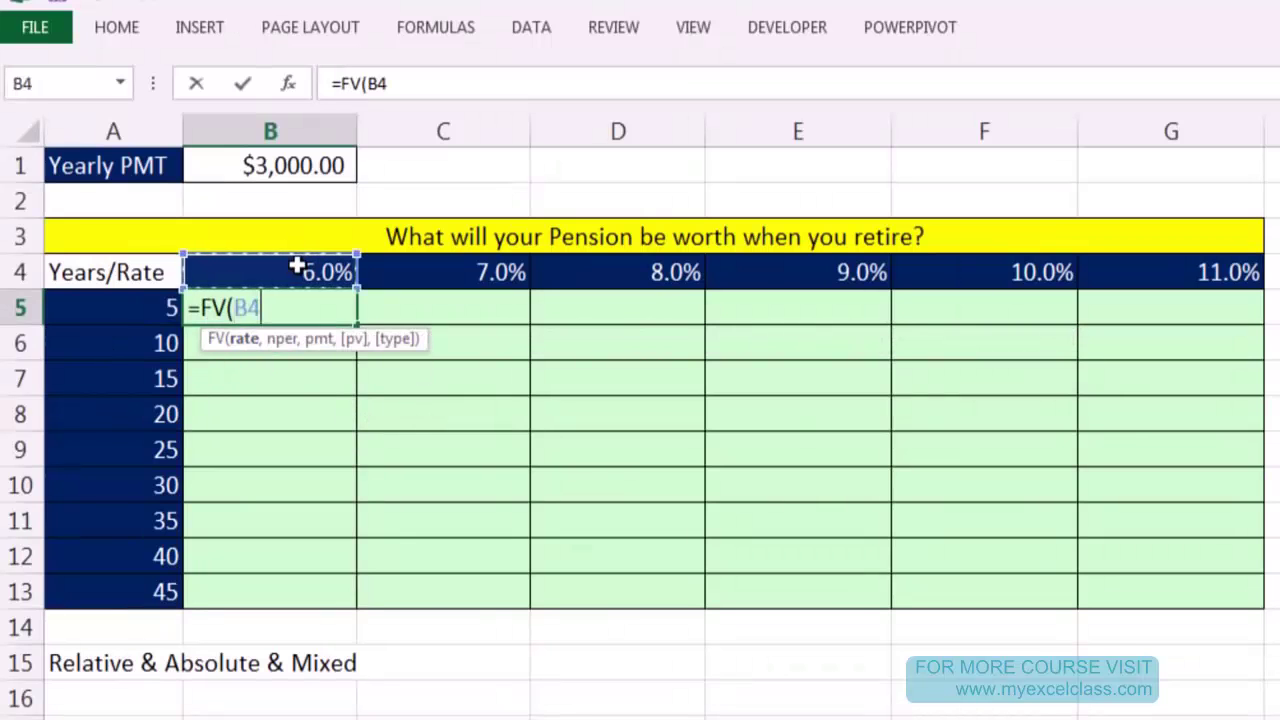
text(,)
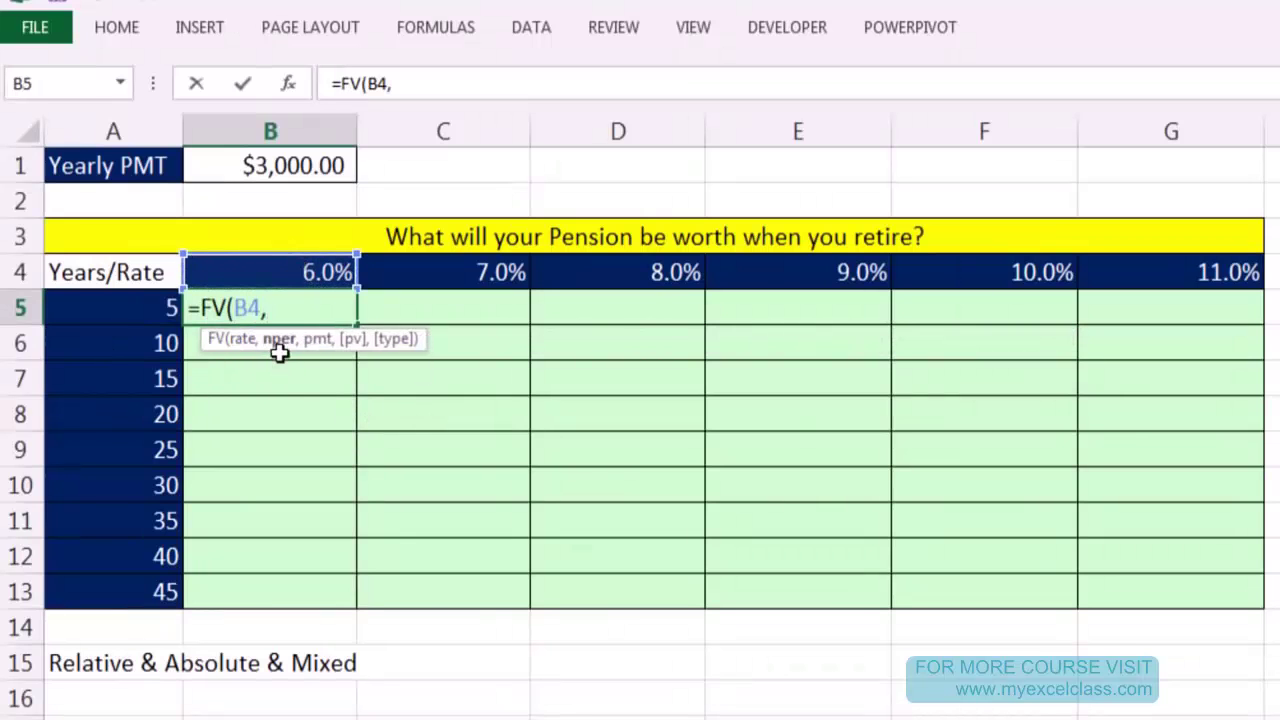
click(150, 309)
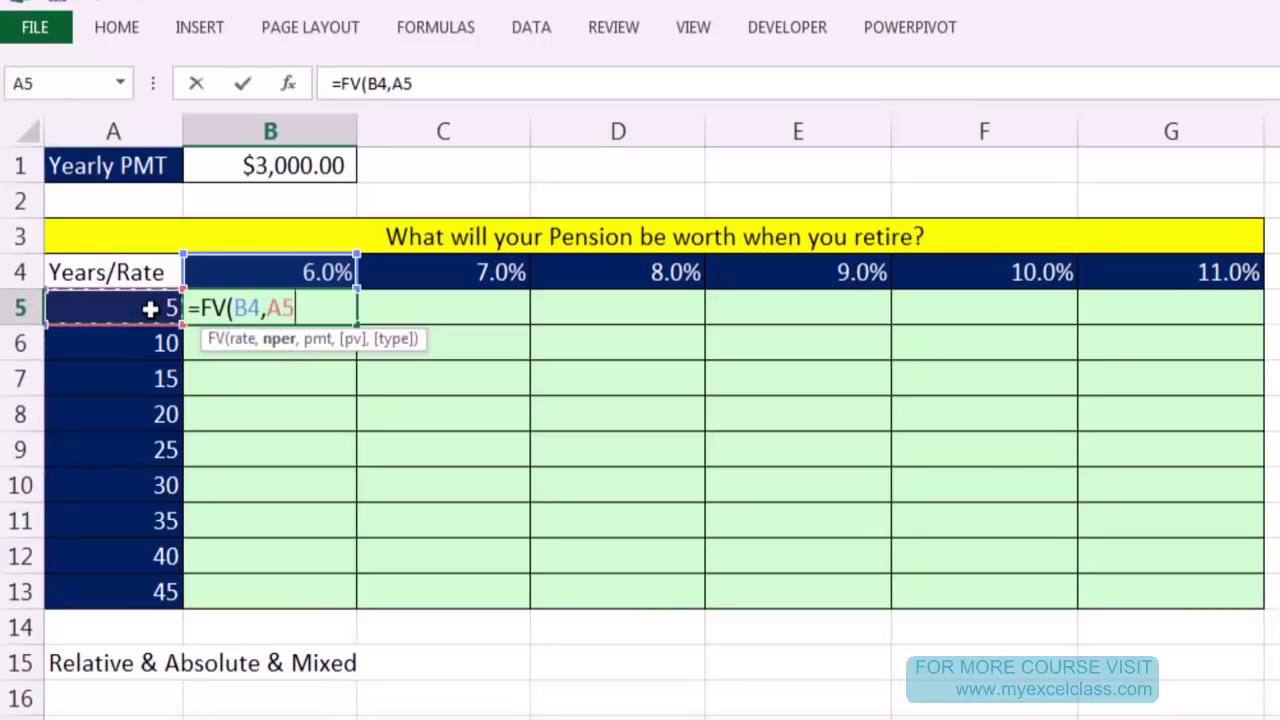
text(,)
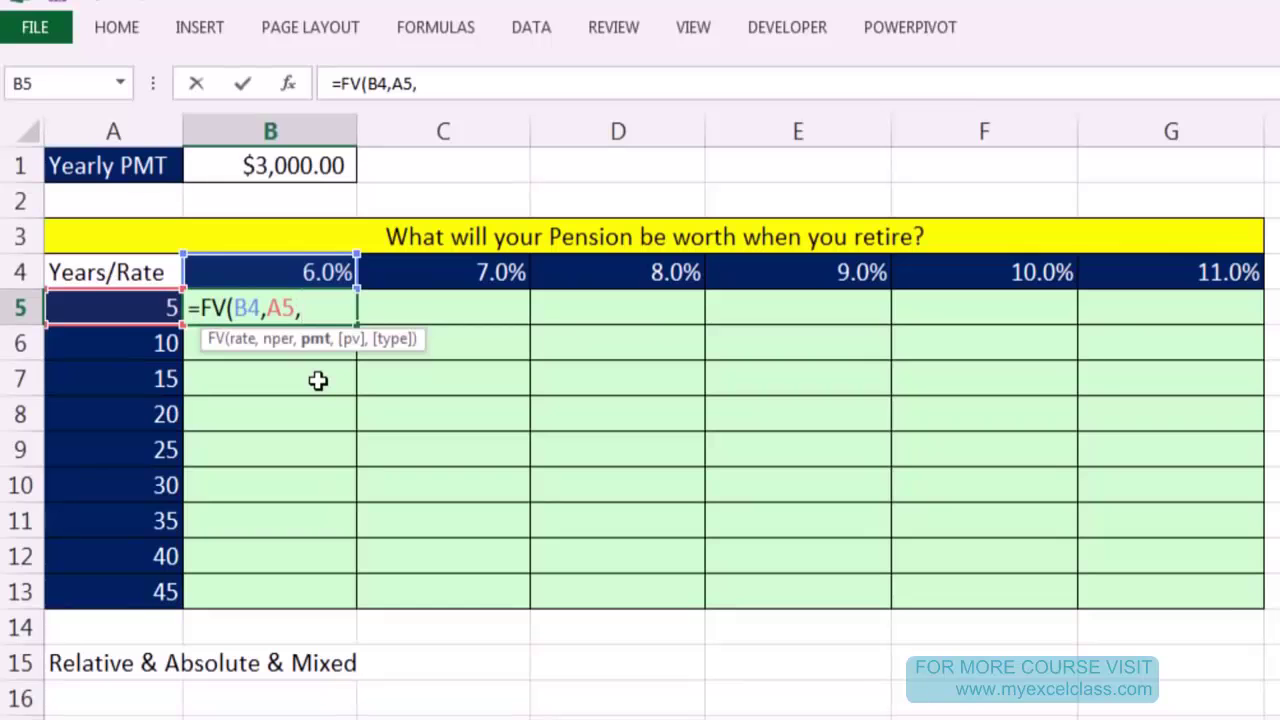
click(305, 166)
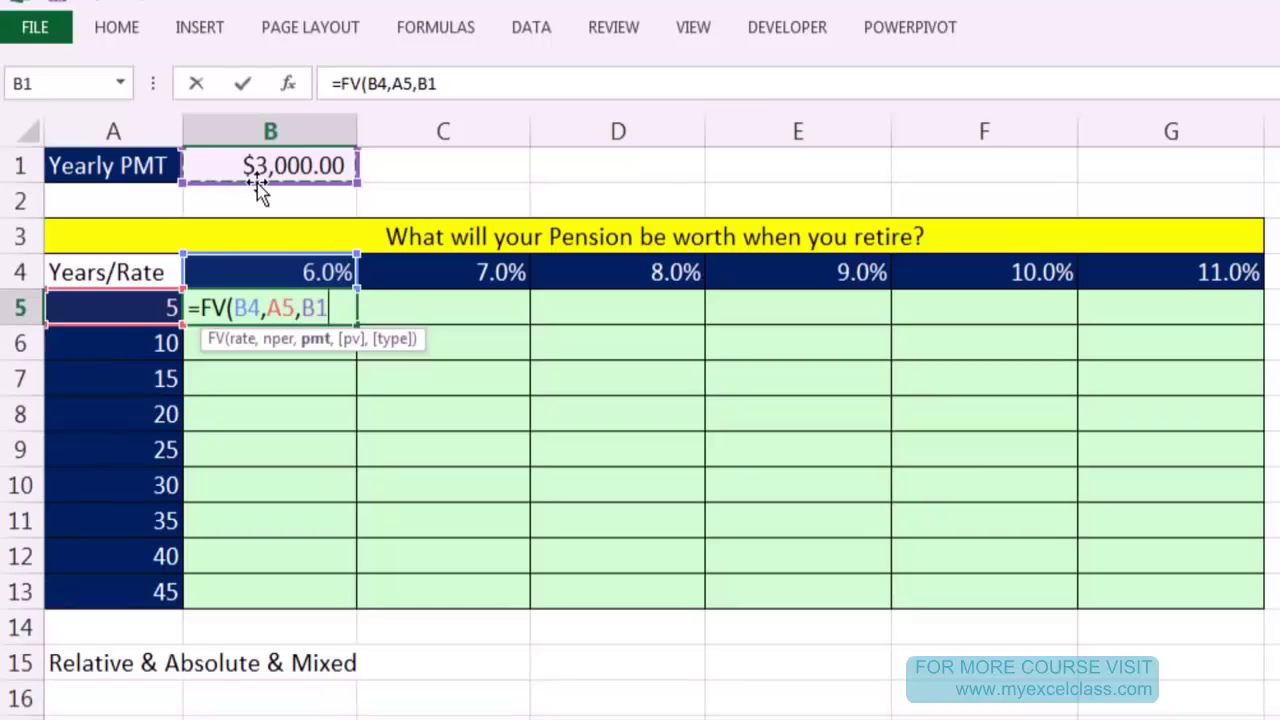
click(303, 306)
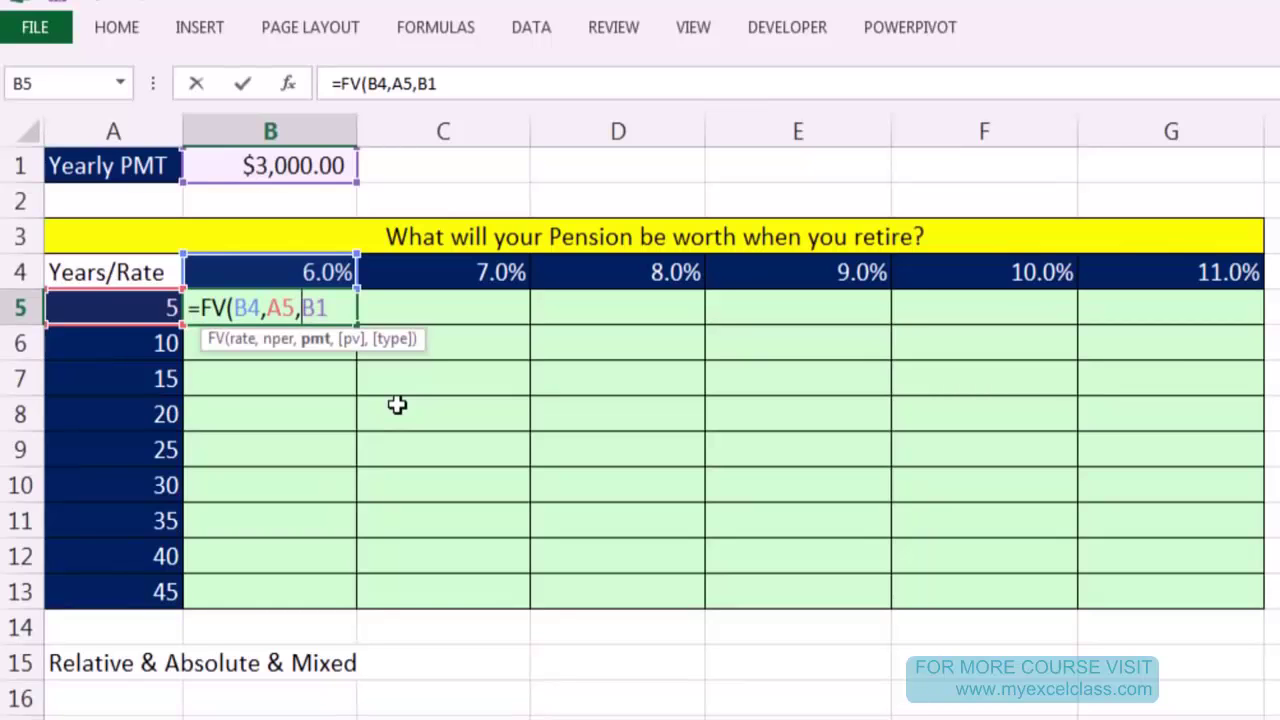
text(-)
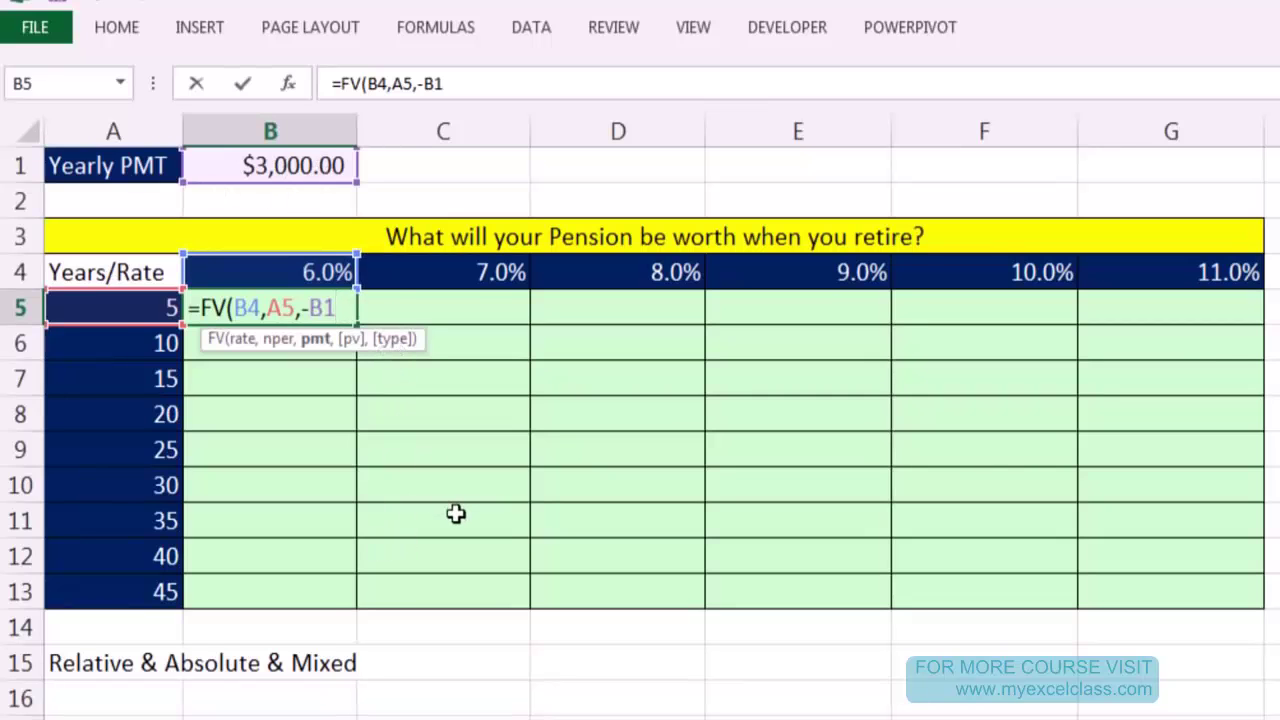
text())
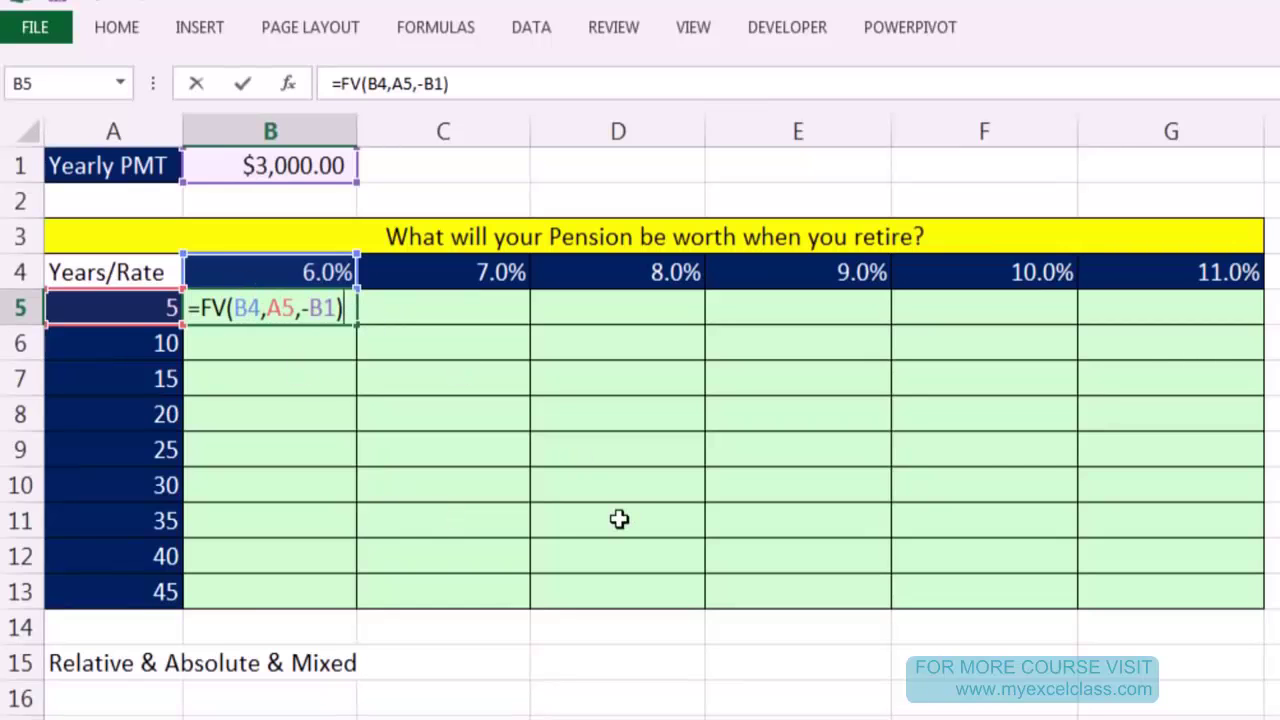
key(ctrl+Return)
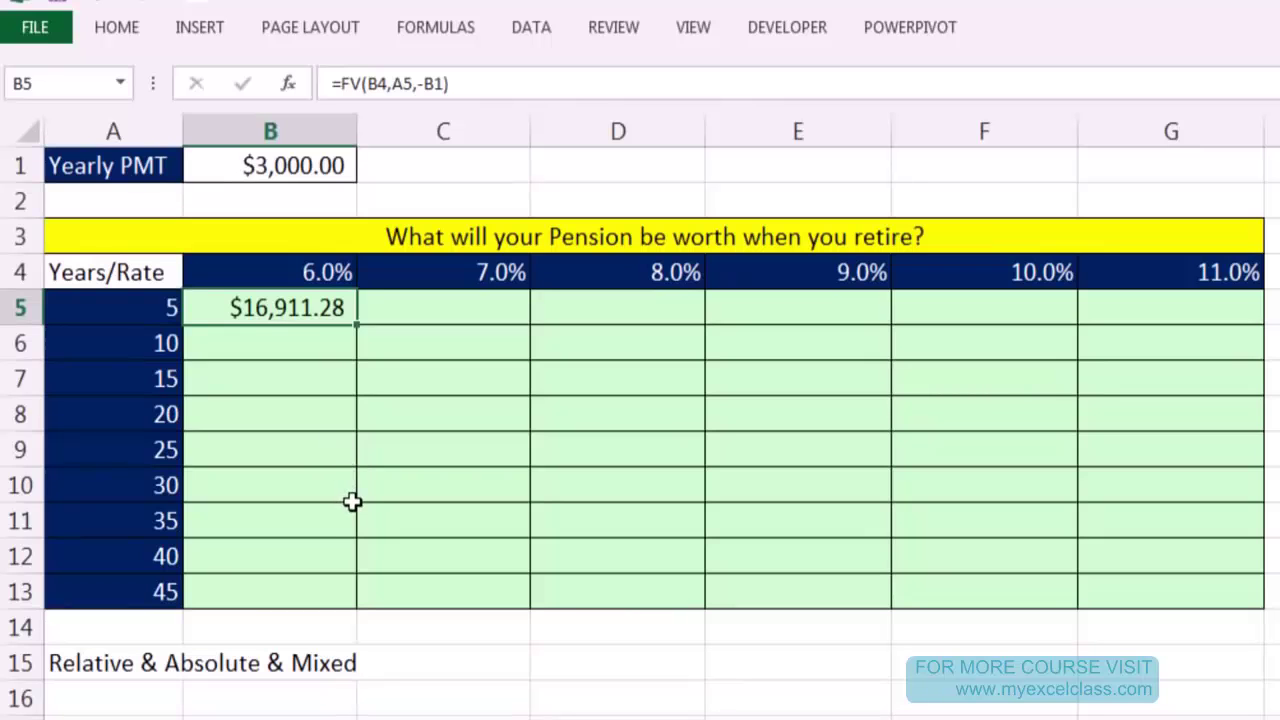
Make the yearly payment reference in B5's FV formula absolute as $B$1.
key(F2)
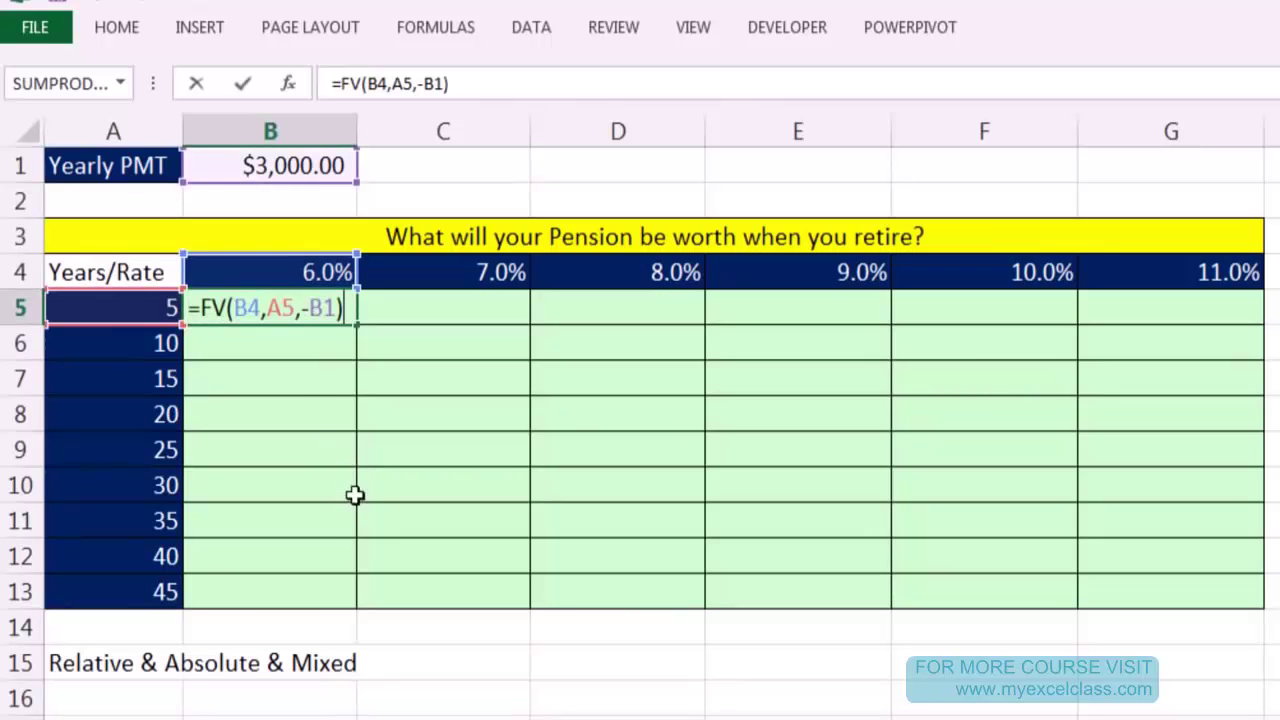
click(320, 310)
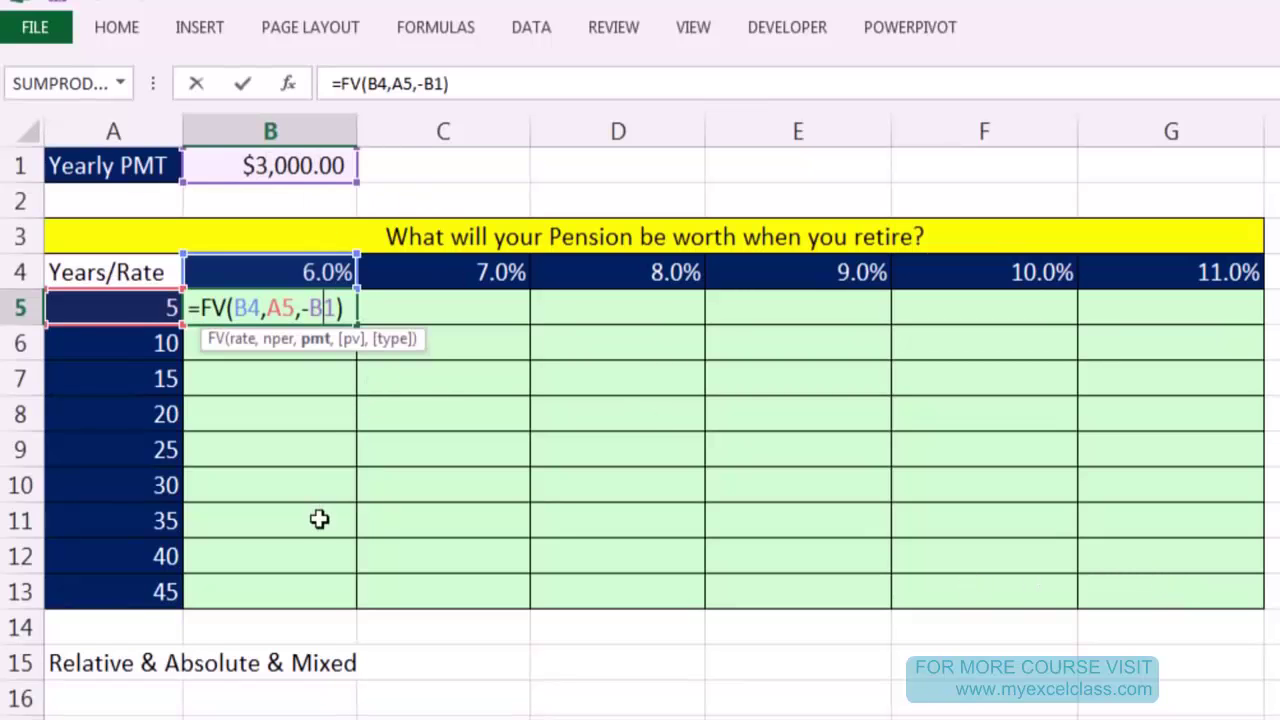
key(F4)
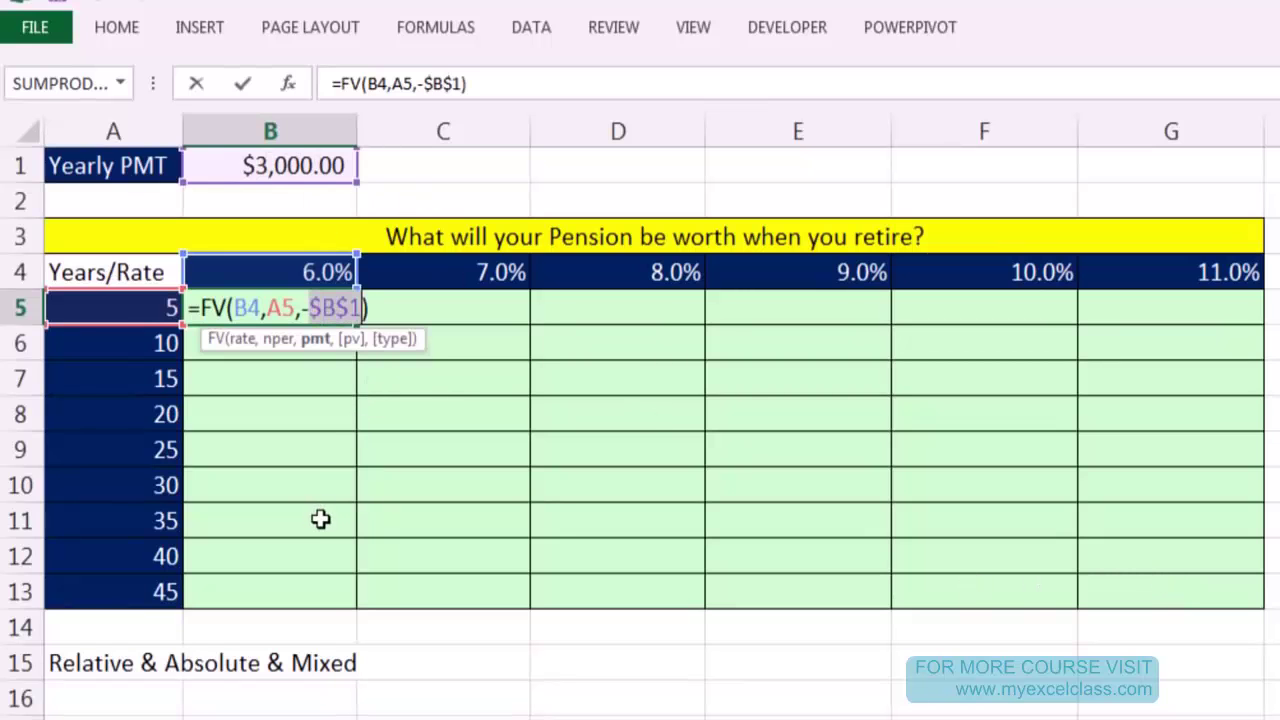
click(333, 309)
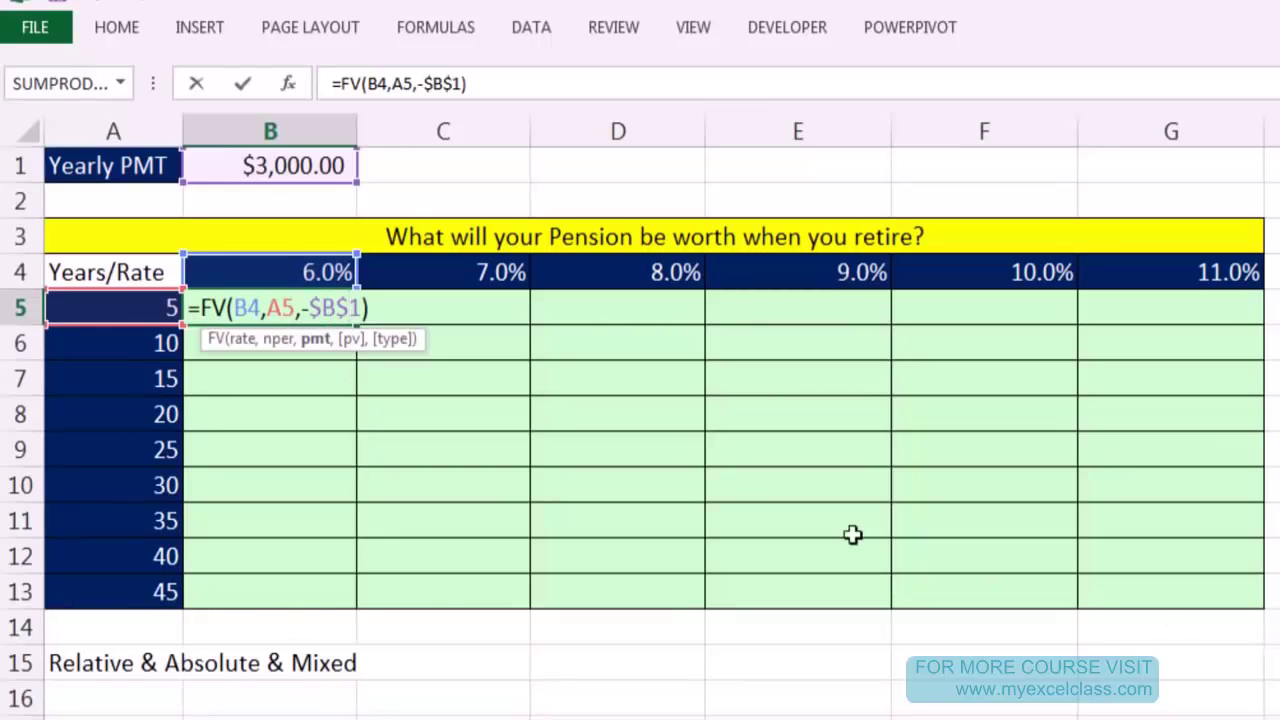
Lock only the column of the years reference in B5's FV formula, making it $A5.
click(281, 300)
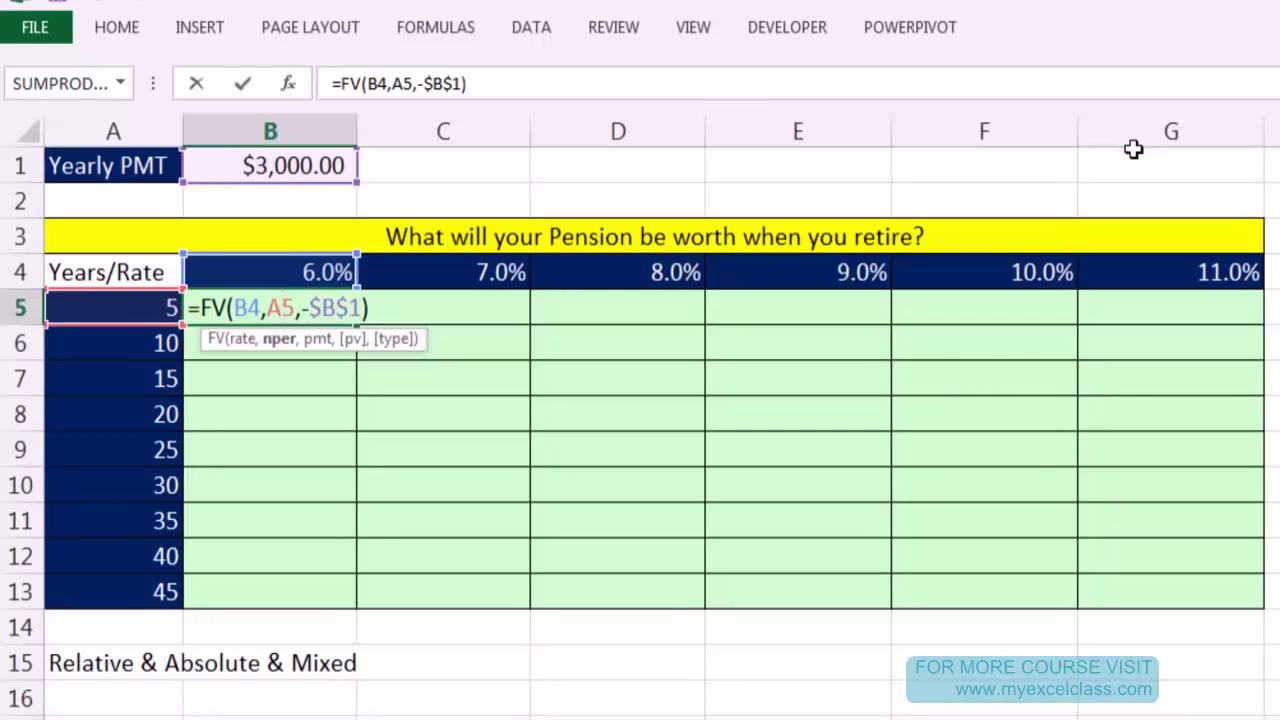
click(271, 309)
key(F4)
key(F4)
key(F4)
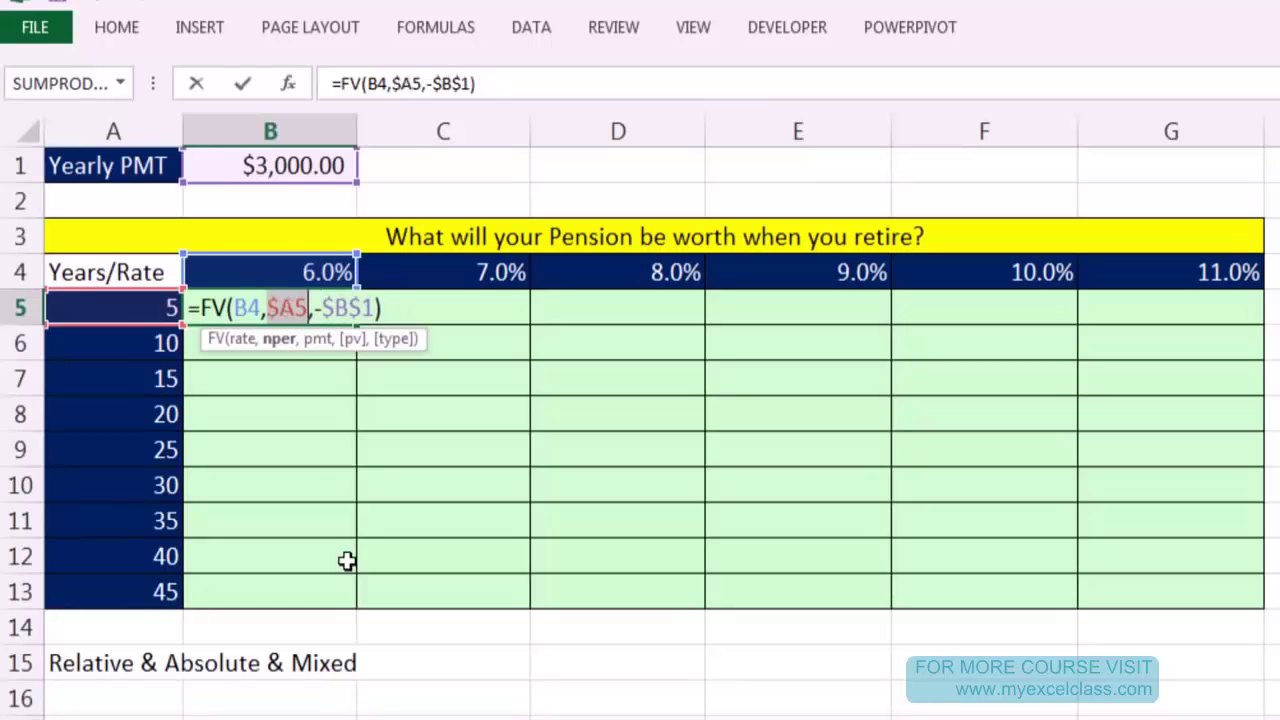
click(291, 309)
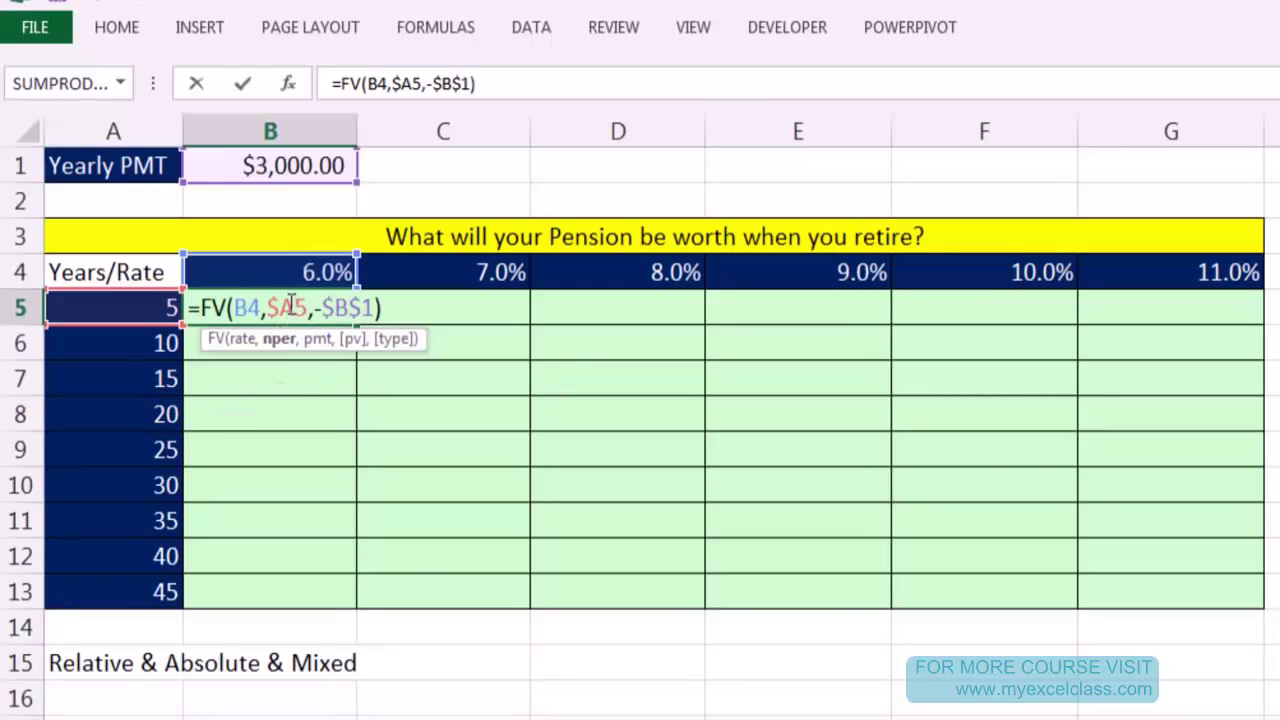
Lock only the row of the rate reference in B5's FV formula as B$4, and enter the formula.
click(247, 307)
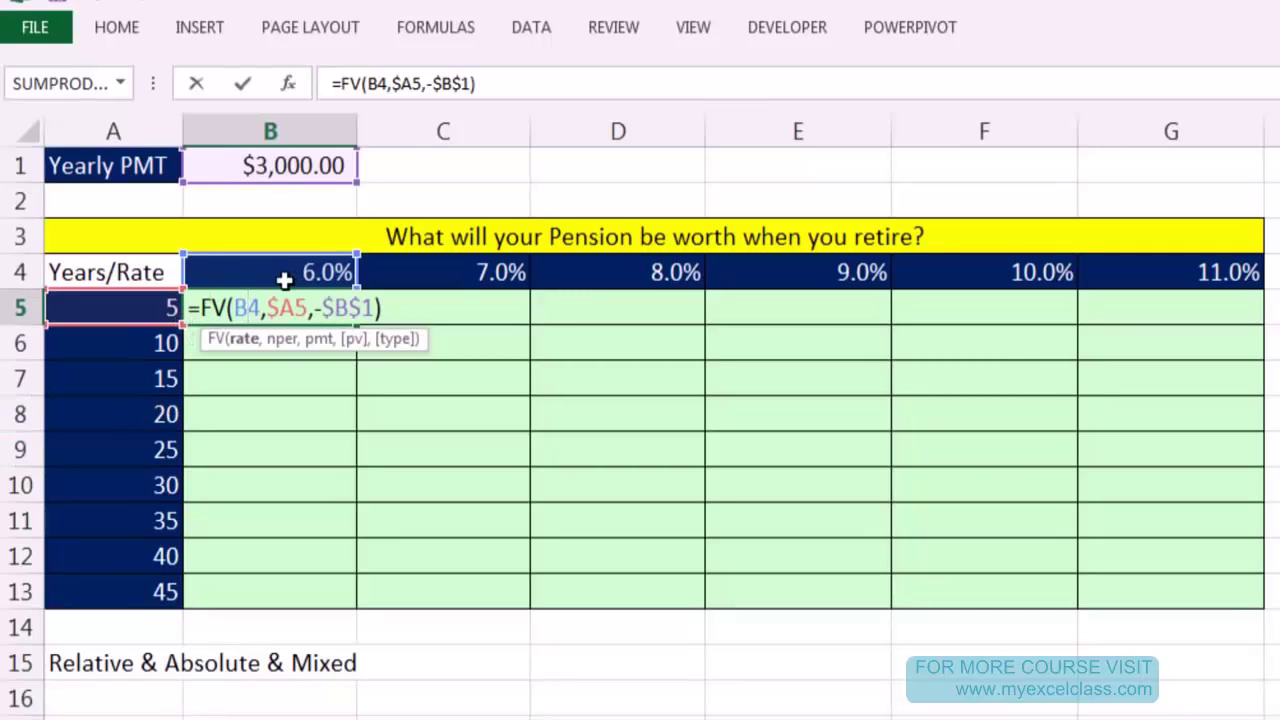
click(250, 305)
key(F4)
key(F4)
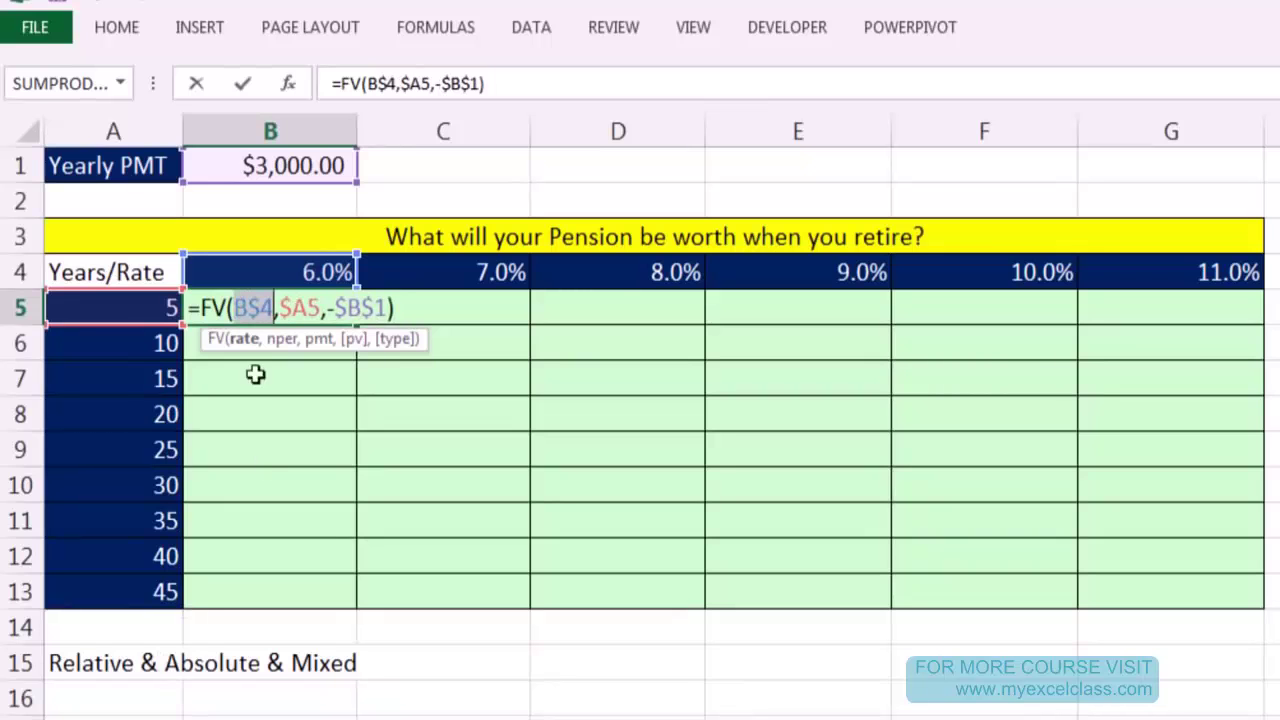
click(261, 307)
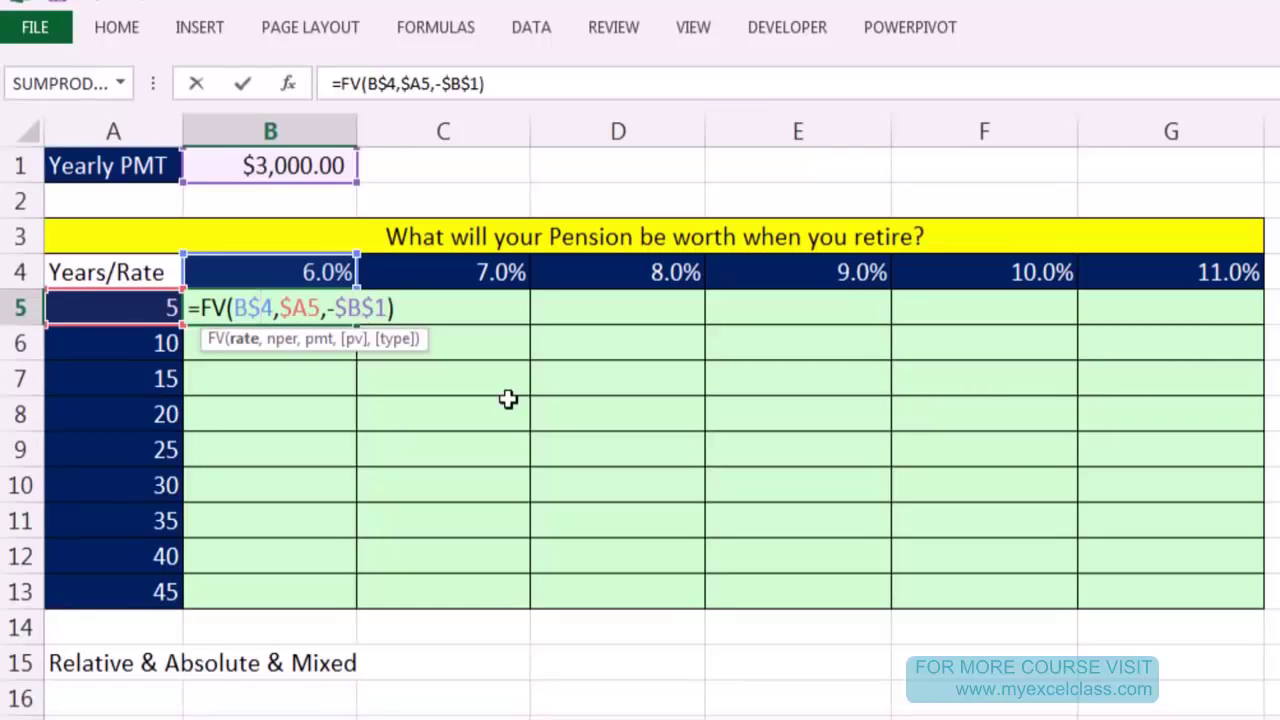
key(ctrl+Return)
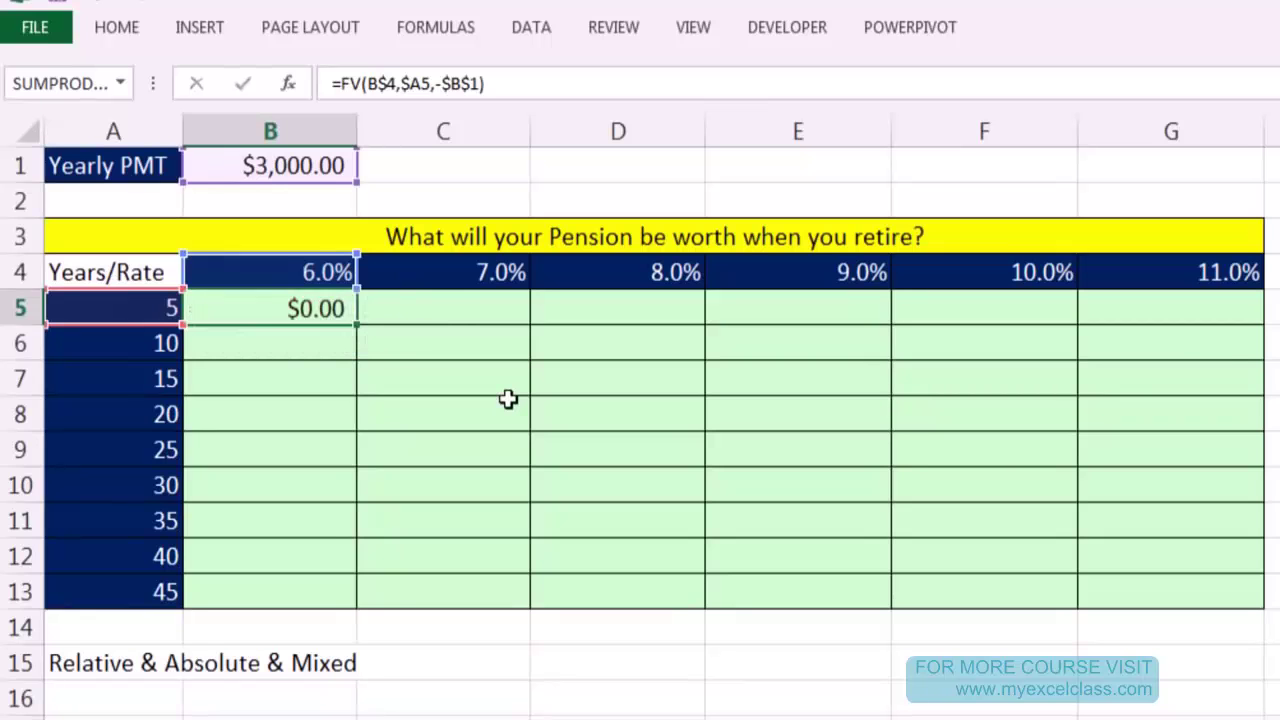
Copy B5's FV formula down to row 13 and across to column G, and check the references in G13.
double_click(357, 325)
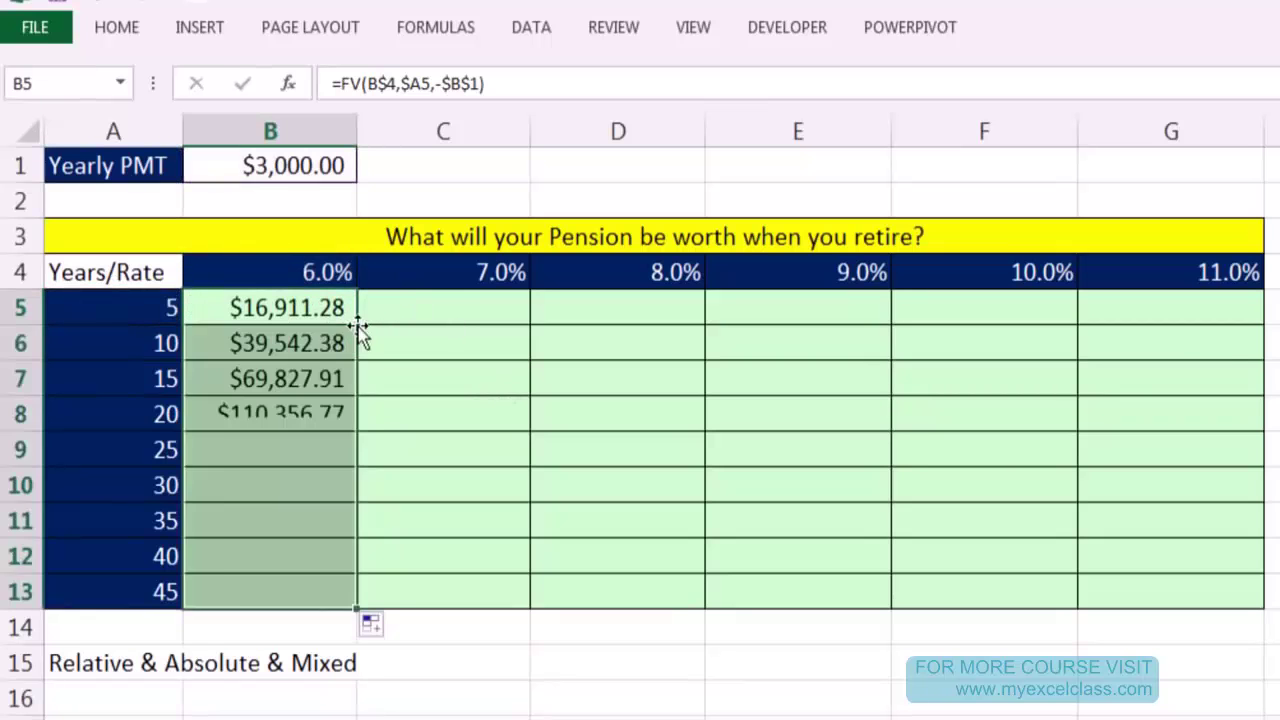
drag(361, 610, 1257, 637)
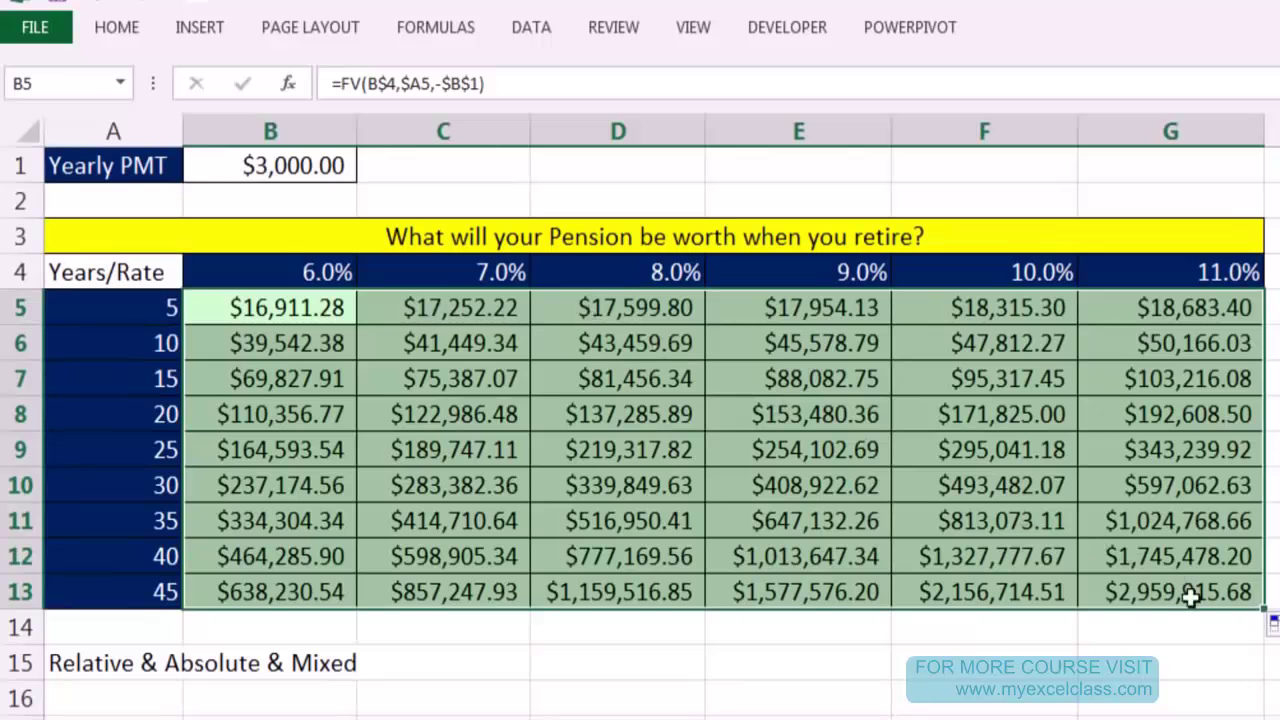
key(ctrl+period)
key(ctrl+period)
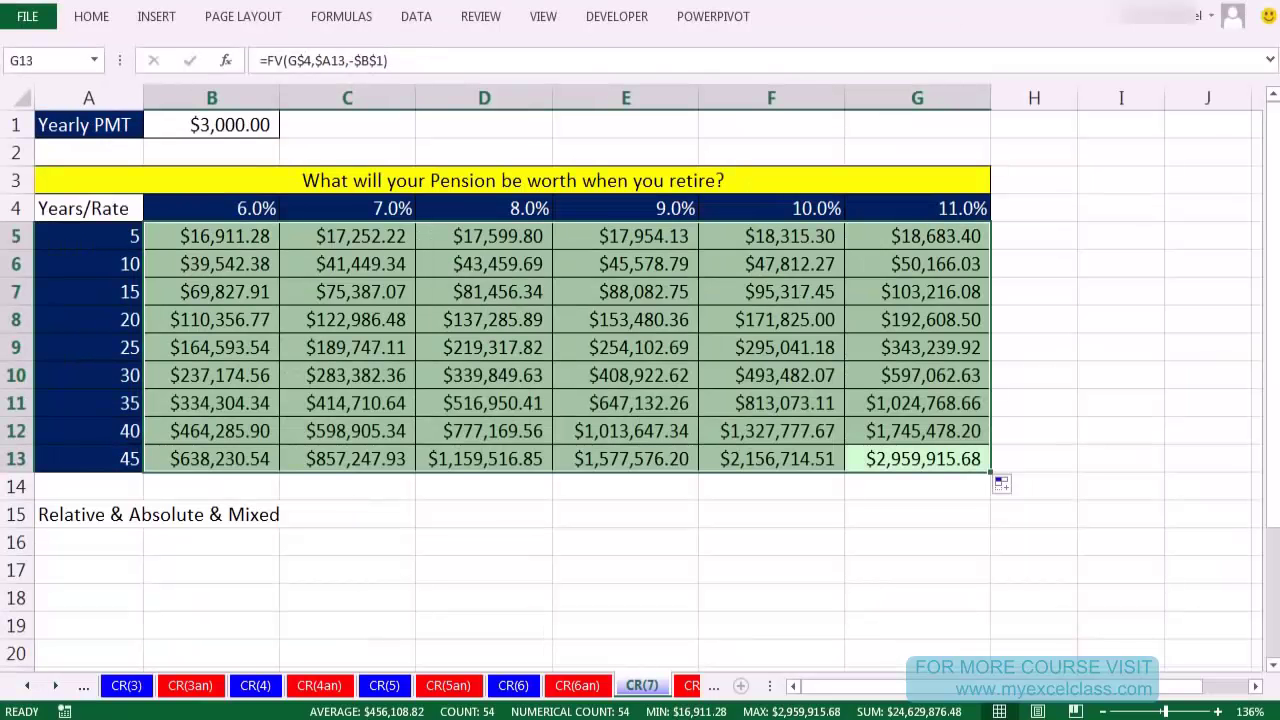
key(F2)
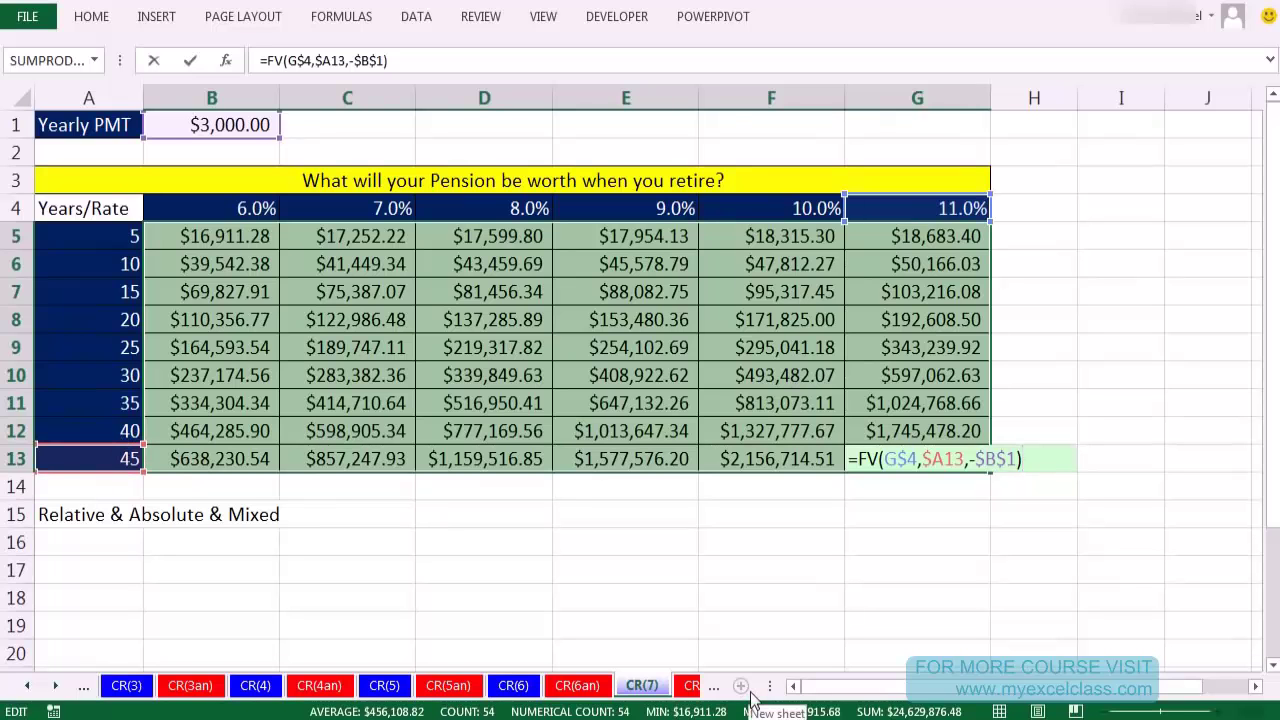
key(ctrl+Return)
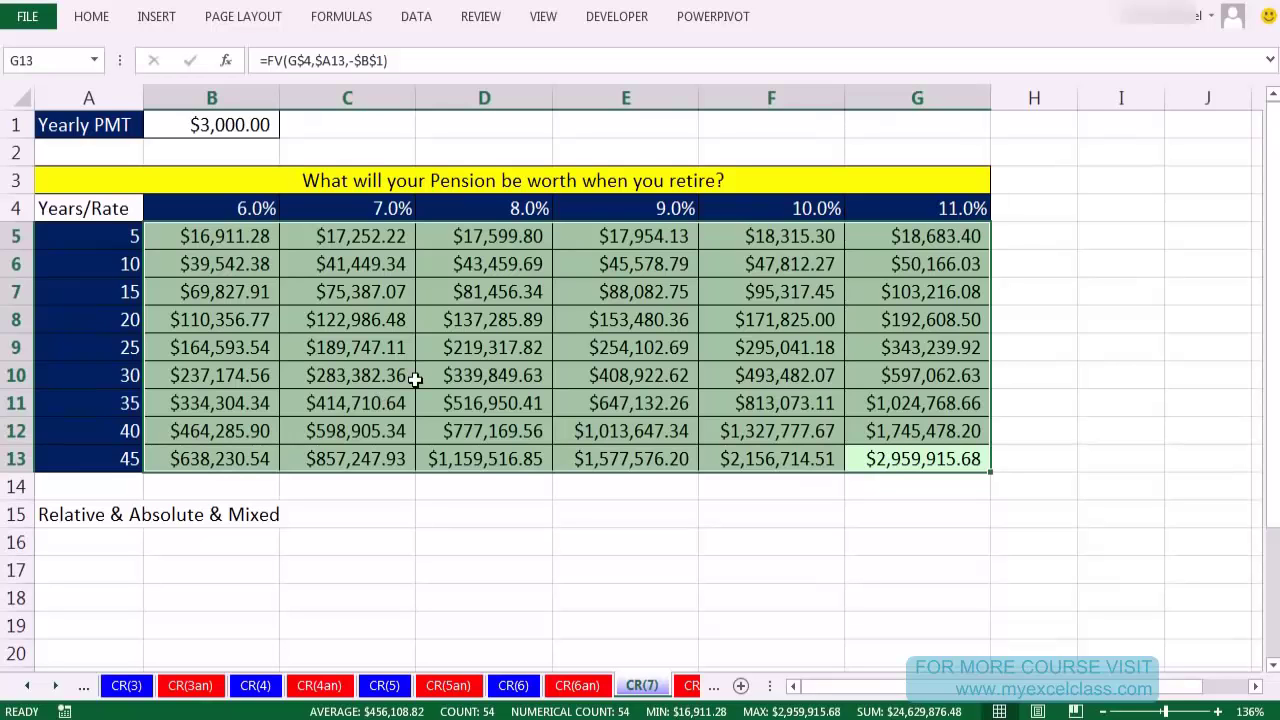
Move on to the worksheets that follow CR(7) in the workbook.
click(60, 688)
click(60, 688)
click(60, 688)
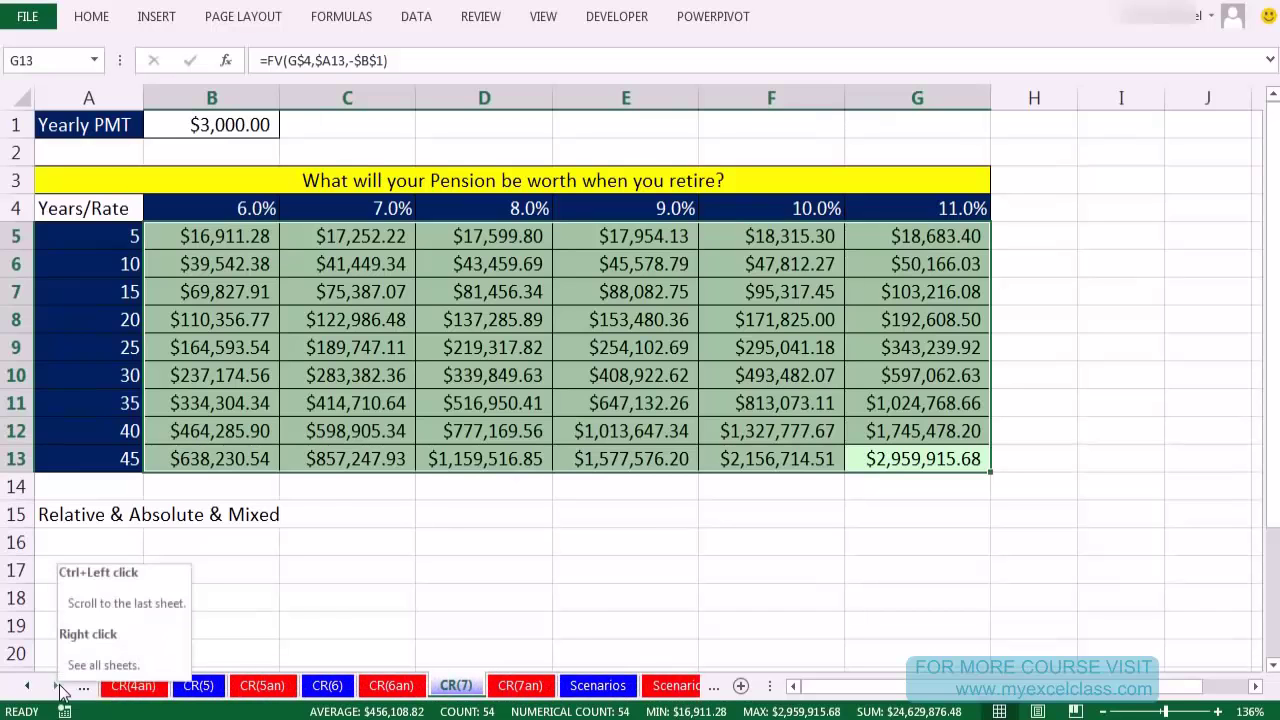